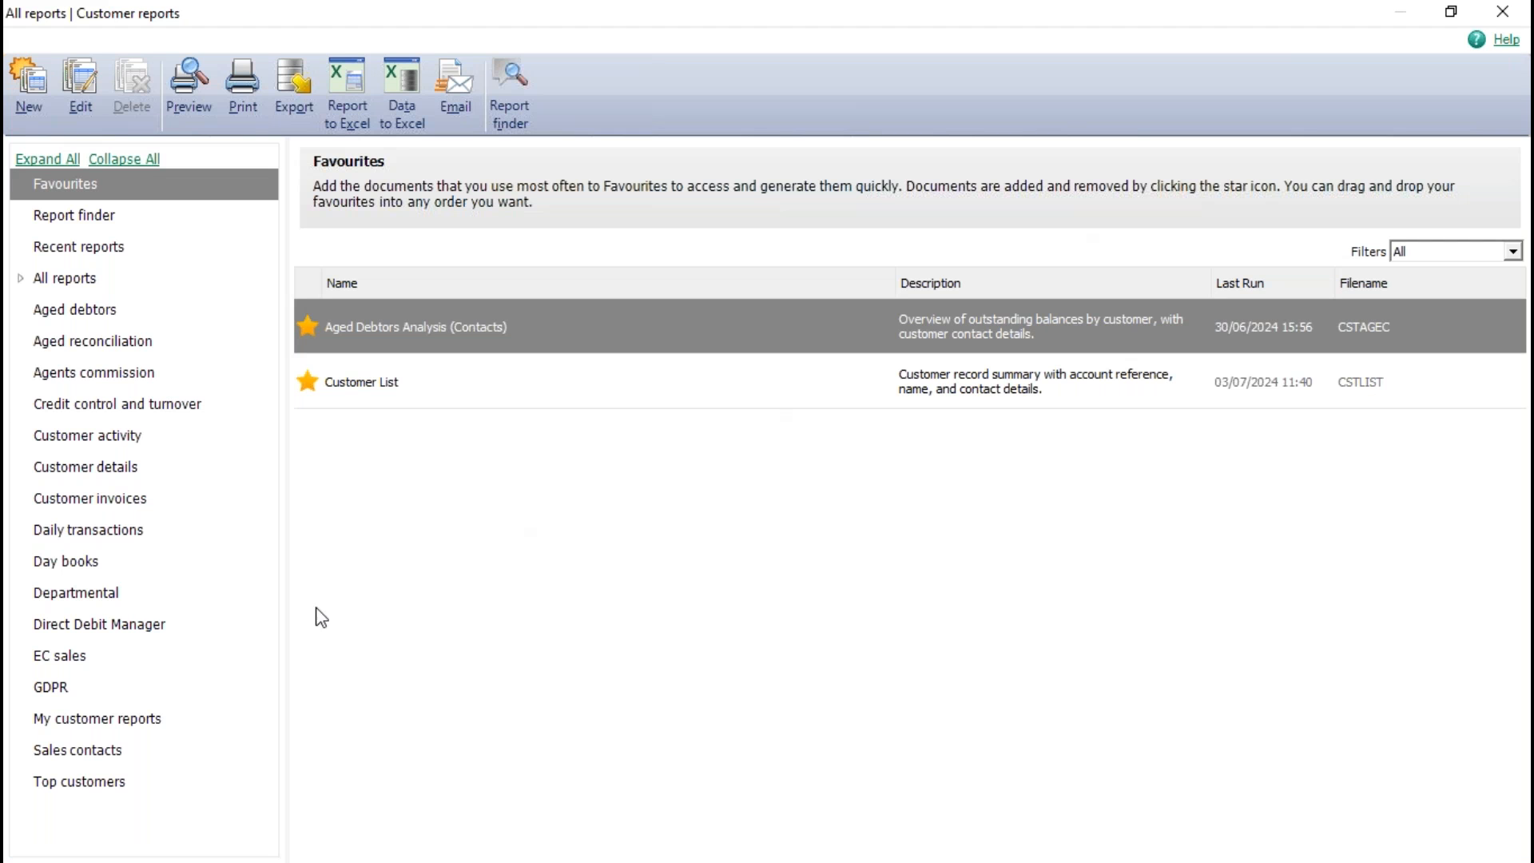
Preview the Customer List report from the Customer details category with the default criteria, enlarge the preview to review it, and close it.
{"action": "left_click", "coordinate": [104, 472]}
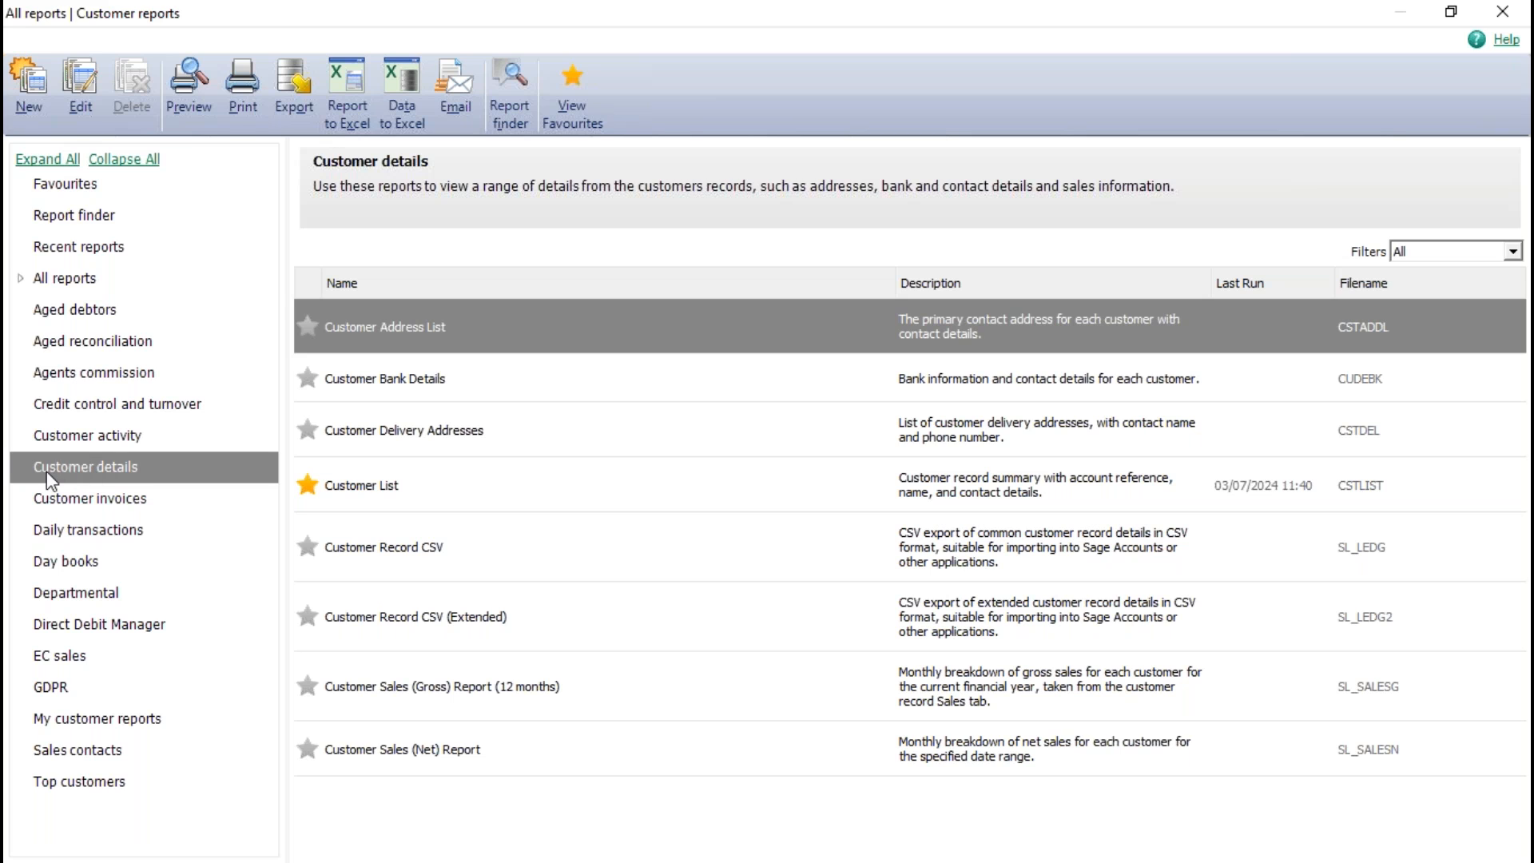
{"action": "left_click", "coordinate": [354, 489]}
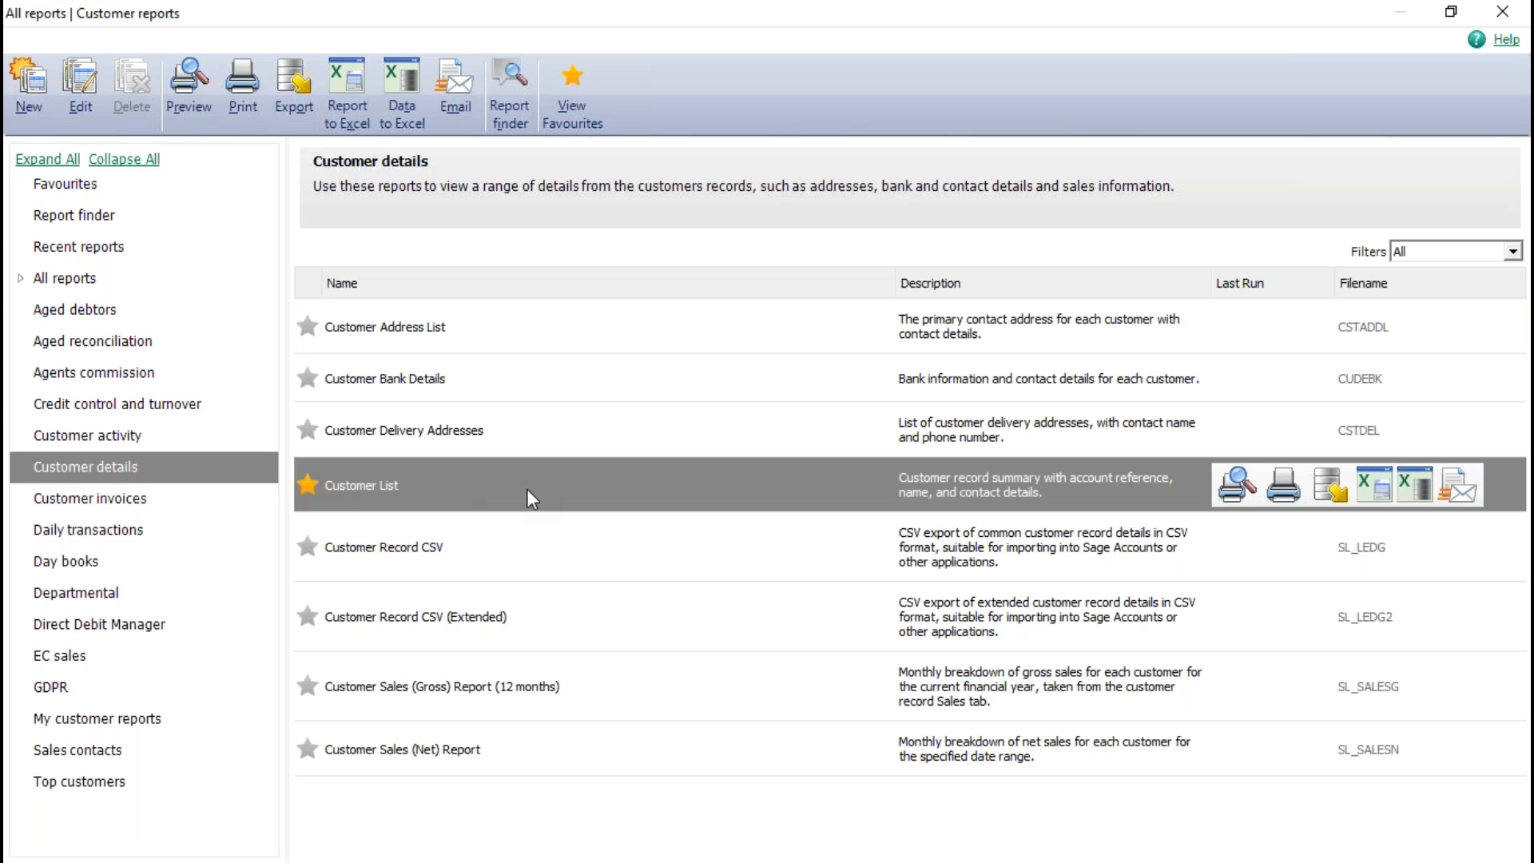
{"action": "left_click", "coordinate": [1237, 485]}
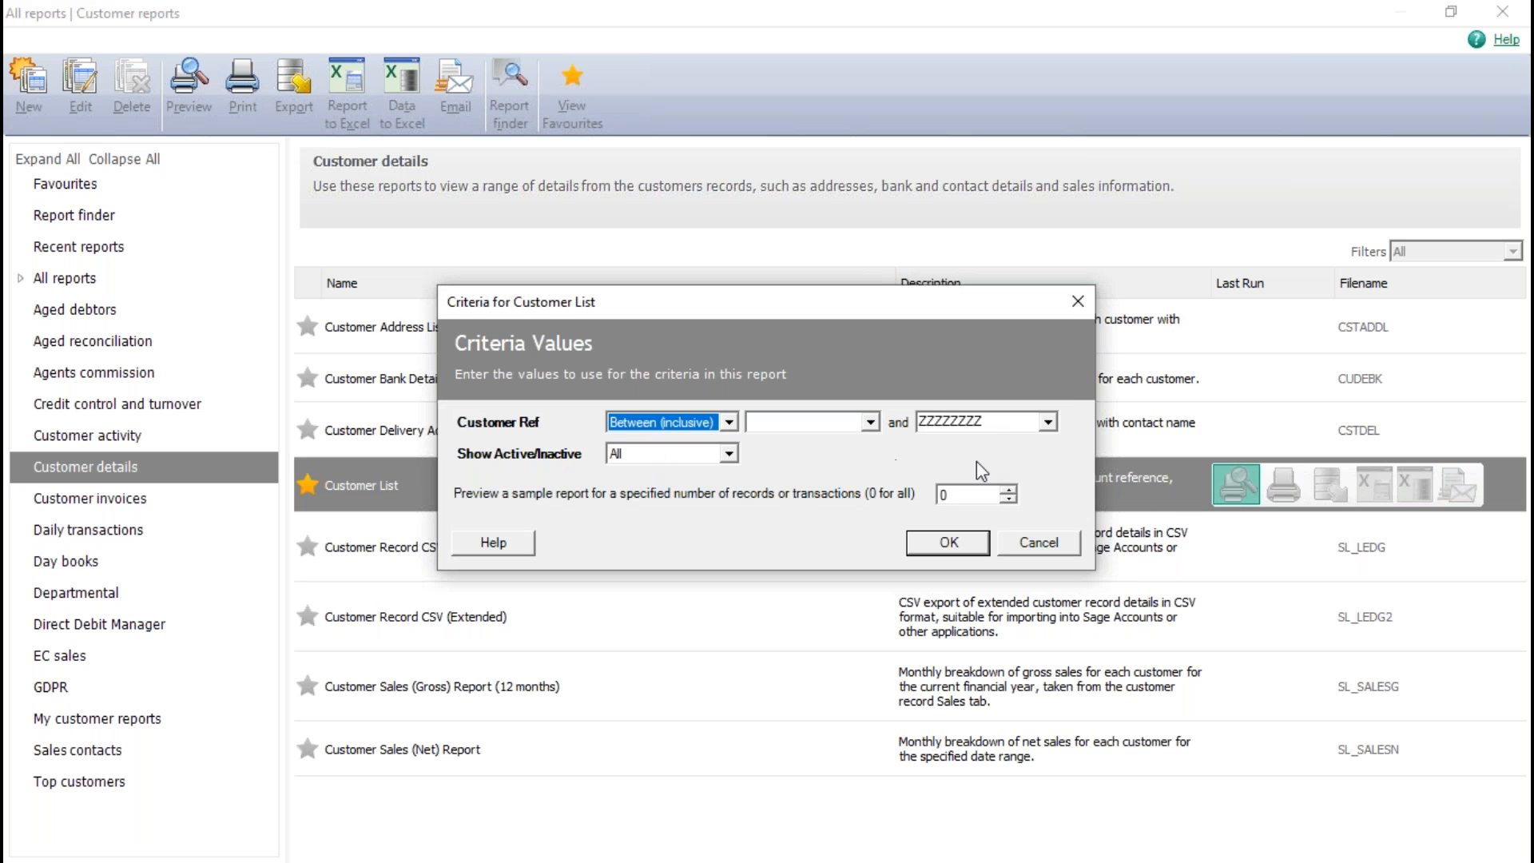
{"action": "left_click", "coordinate": [946, 544]}
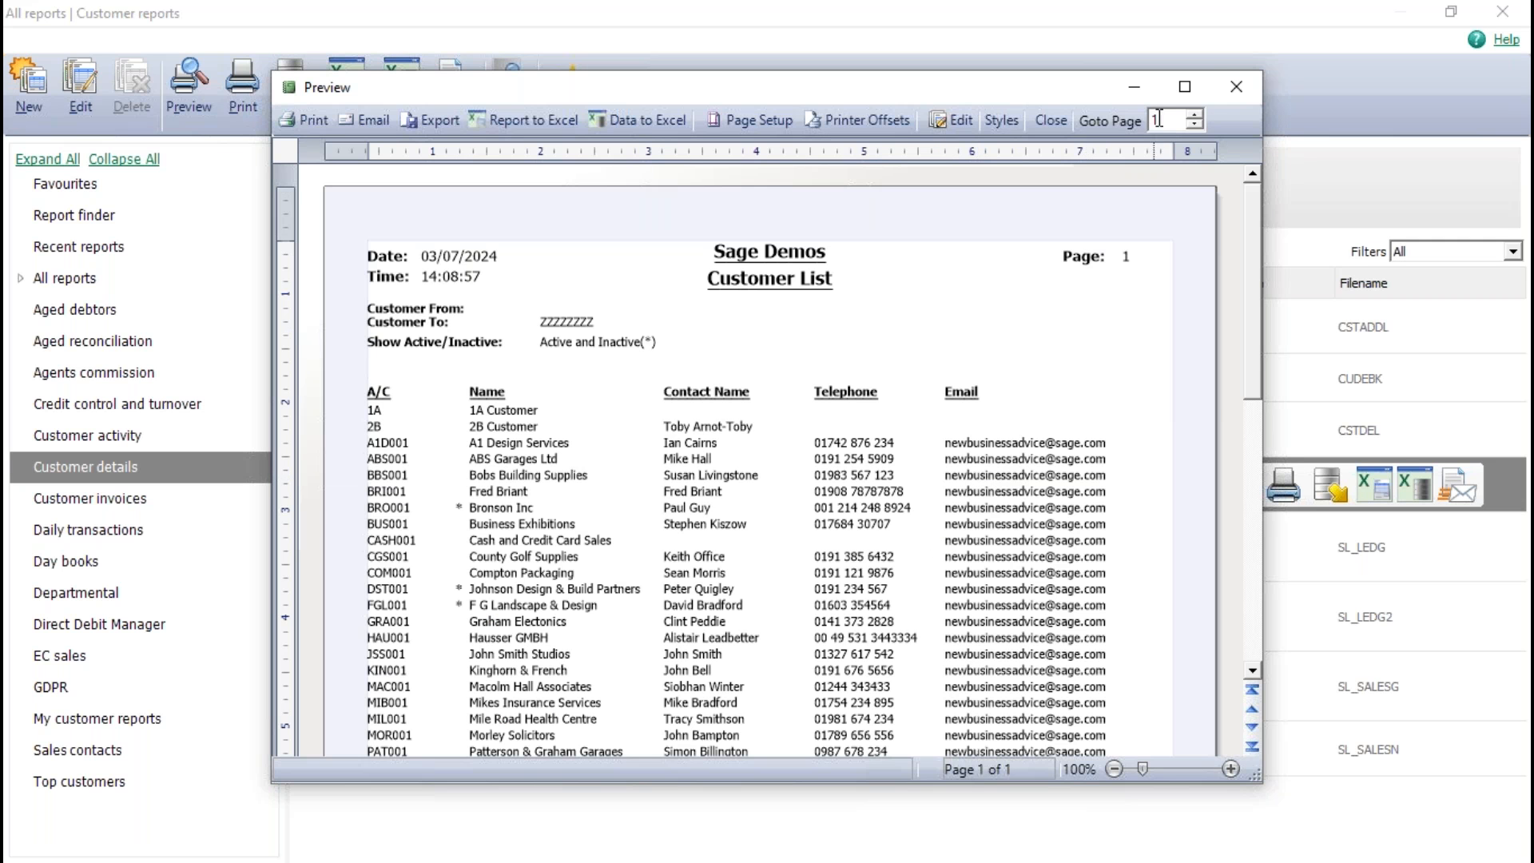
{"action": "left_click", "coordinate": [1181, 94]}
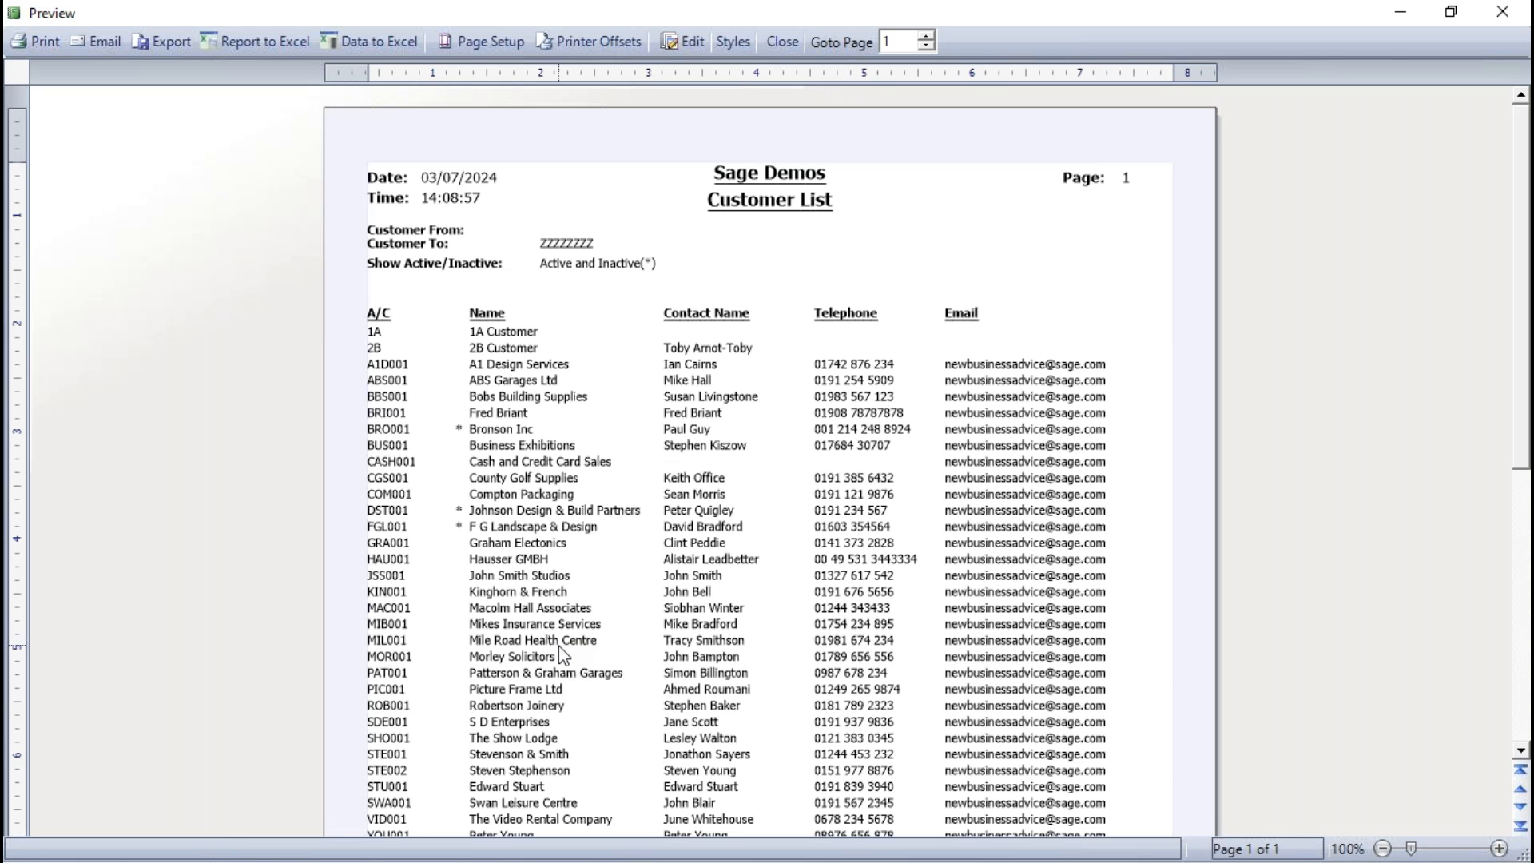
{"action": "left_click", "coordinate": [782, 40]}
Open the Customer List report for editing, preview it with the default criteria, and return to the design layout without the error list.
{"action": "mouse_move", "coordinate": [620, 506]}
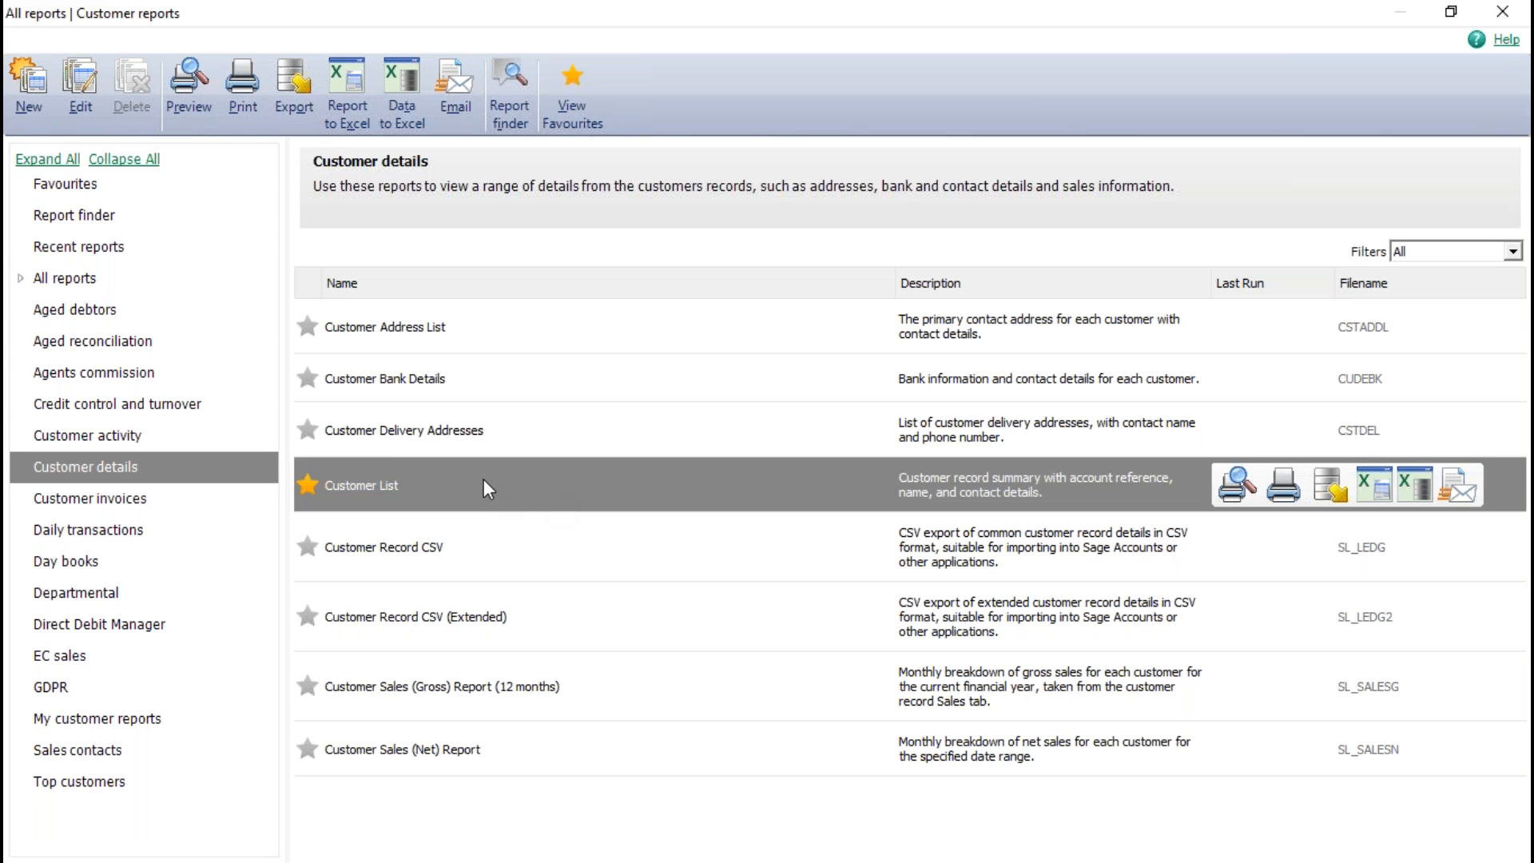
{"action": "left_click", "coordinate": [73, 77]}
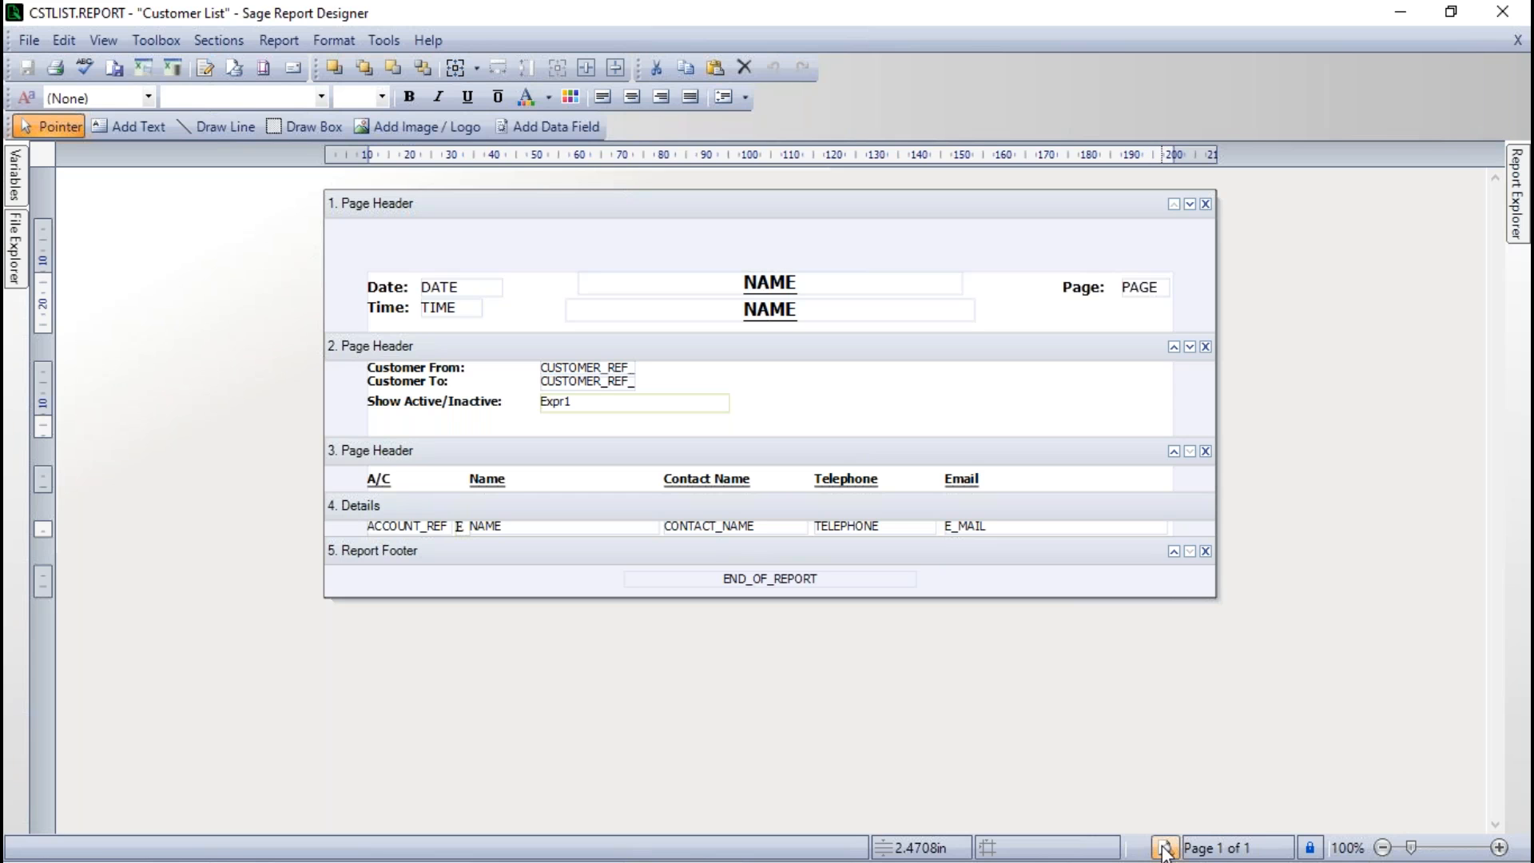
{"action": "left_click", "coordinate": [1164, 848]}
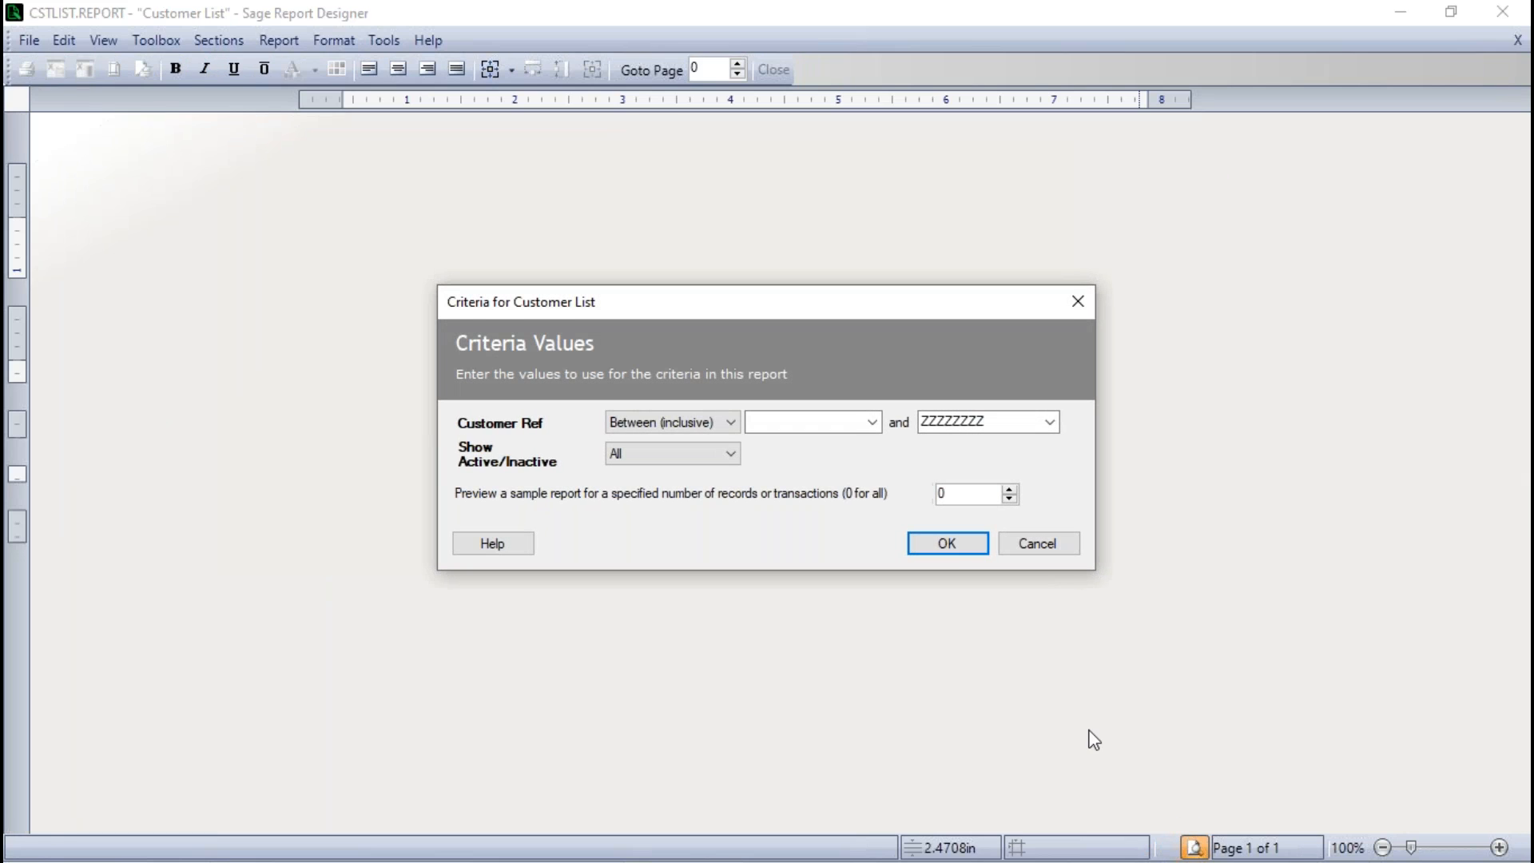
{"action": "left_click", "coordinate": [961, 544]}
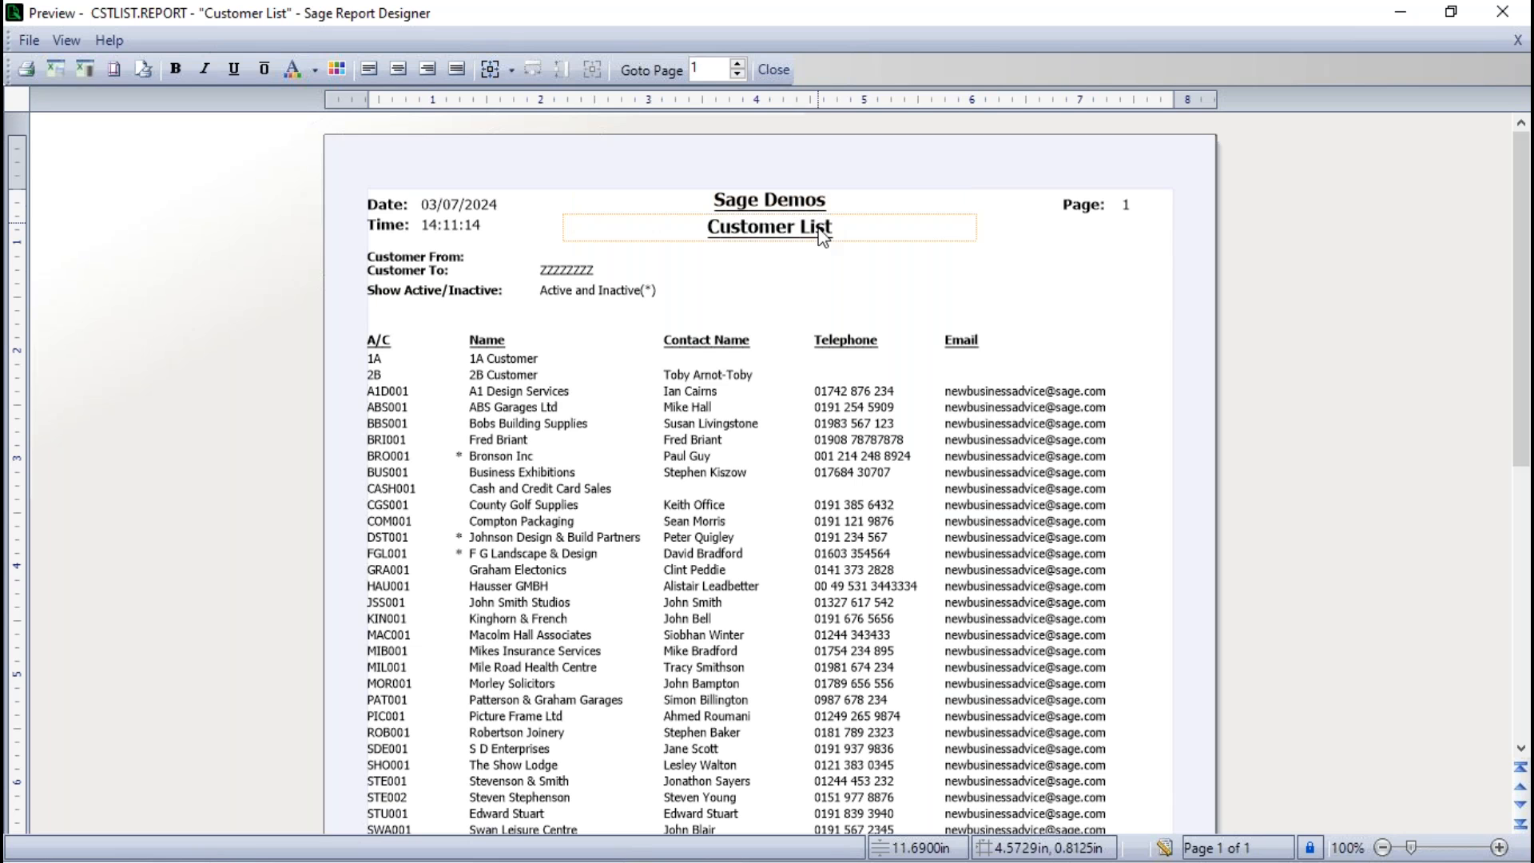
{"action": "left_click", "coordinate": [771, 70]}
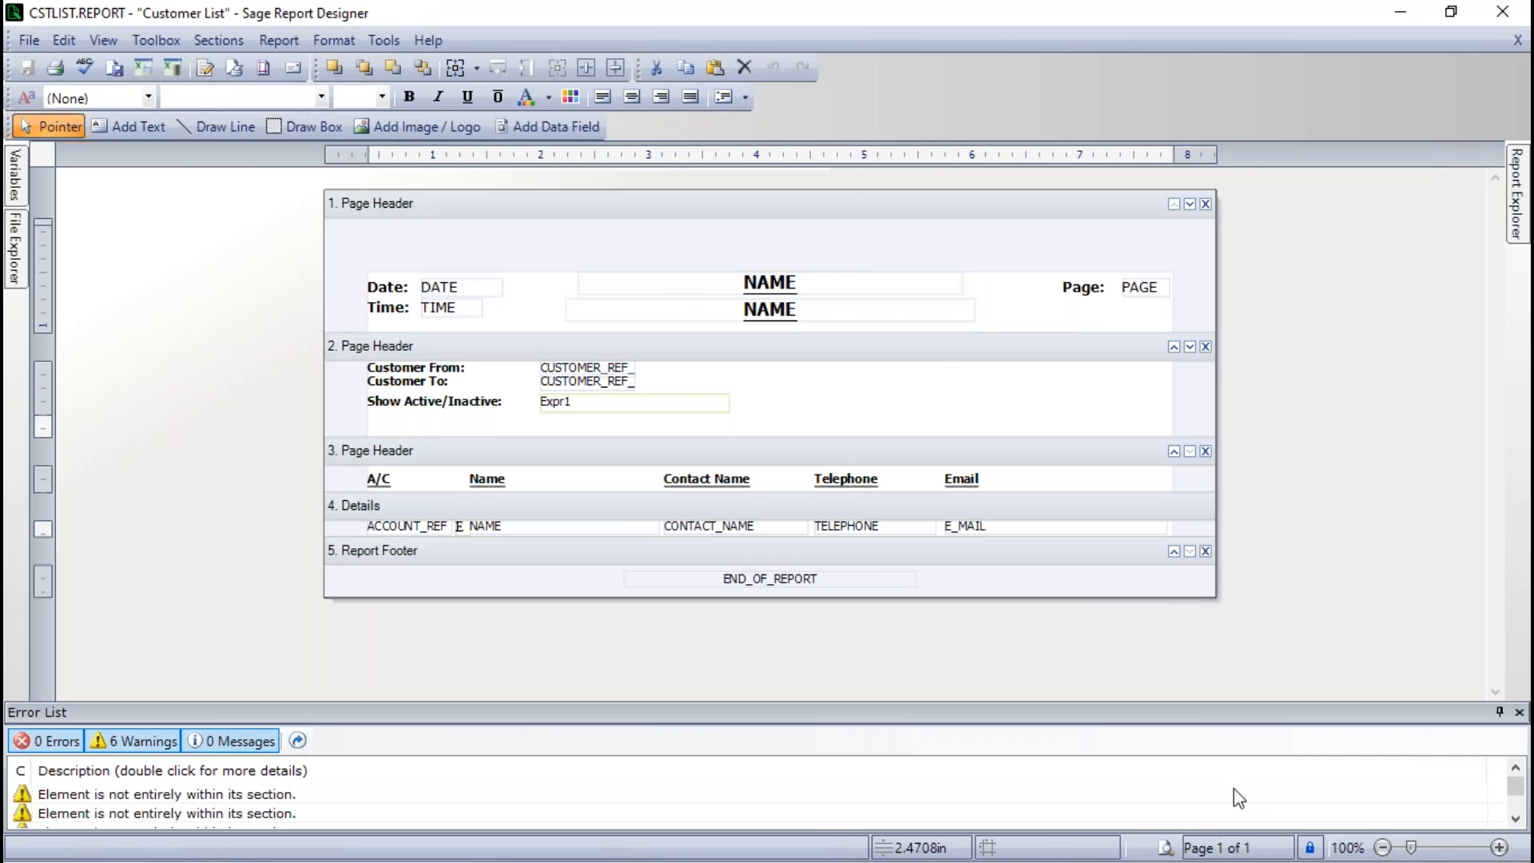
{"action": "left_click", "coordinate": [1517, 711]}
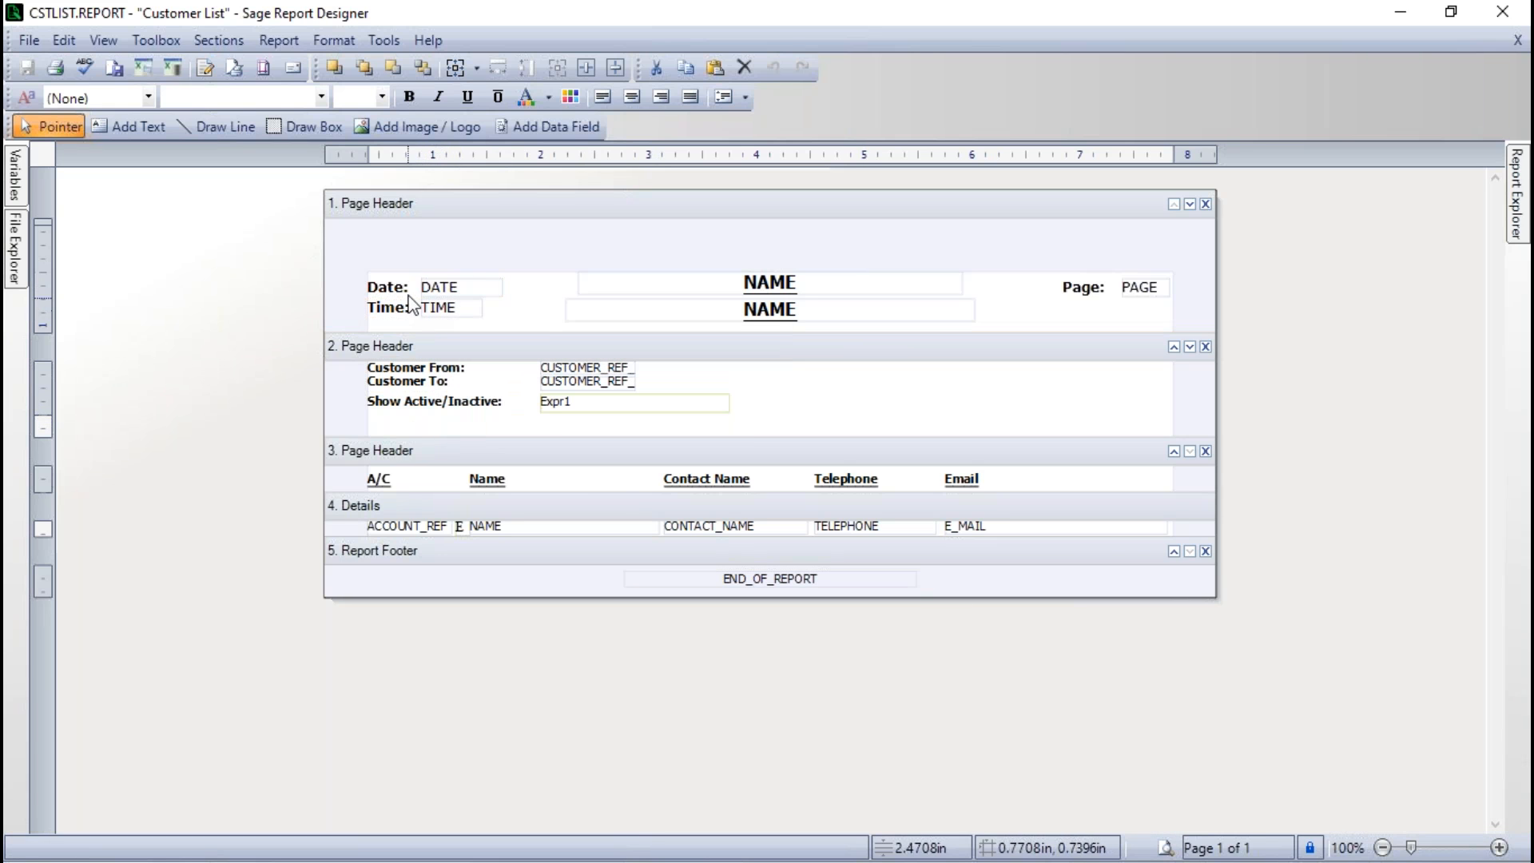
Delete the E_MAIL field from the Details section and its Email heading from the third page header.
{"action": "mouse_move", "coordinate": [444, 294]}
{"action": "mouse_move", "coordinate": [1148, 298]}
{"action": "mouse_move", "coordinate": [423, 536]}
{"action": "left_click", "coordinate": [967, 526]}
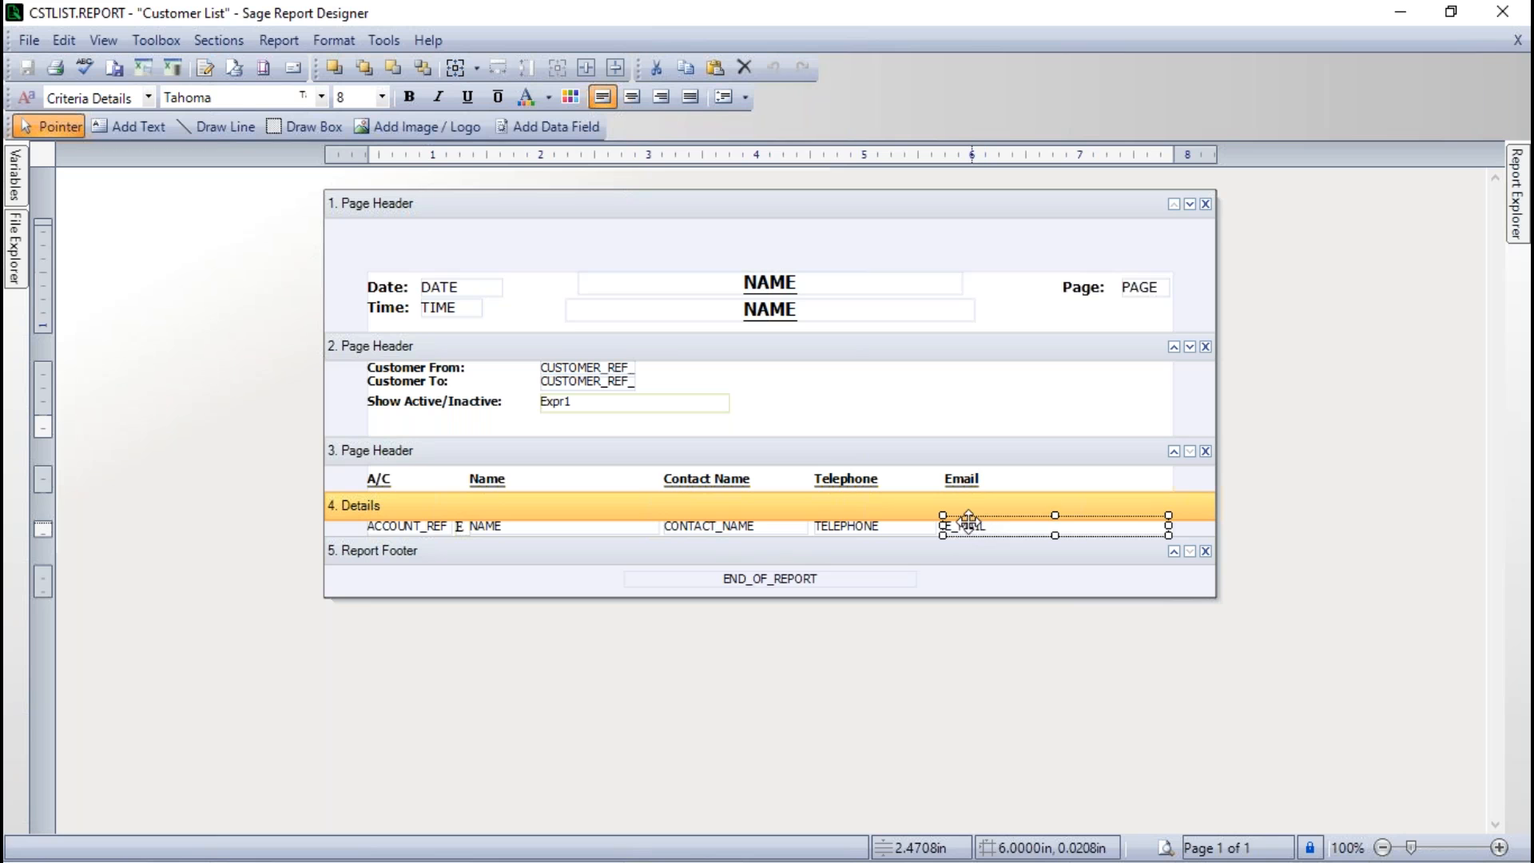
{"action": "key", "text": "Delete"}
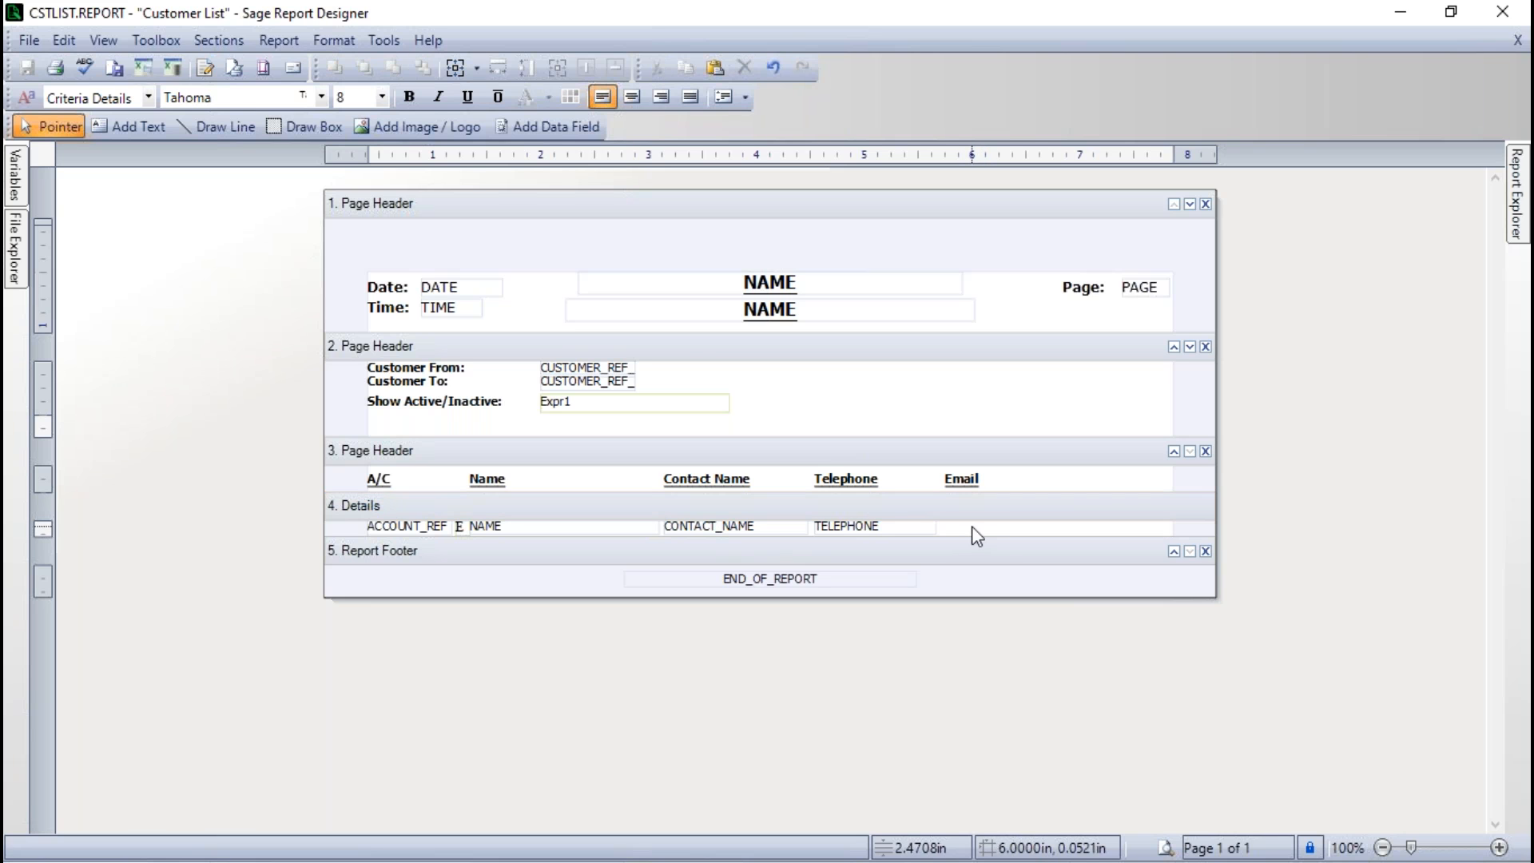
{"action": "left_click", "coordinate": [960, 481]}
{"action": "key", "text": "Delete"}
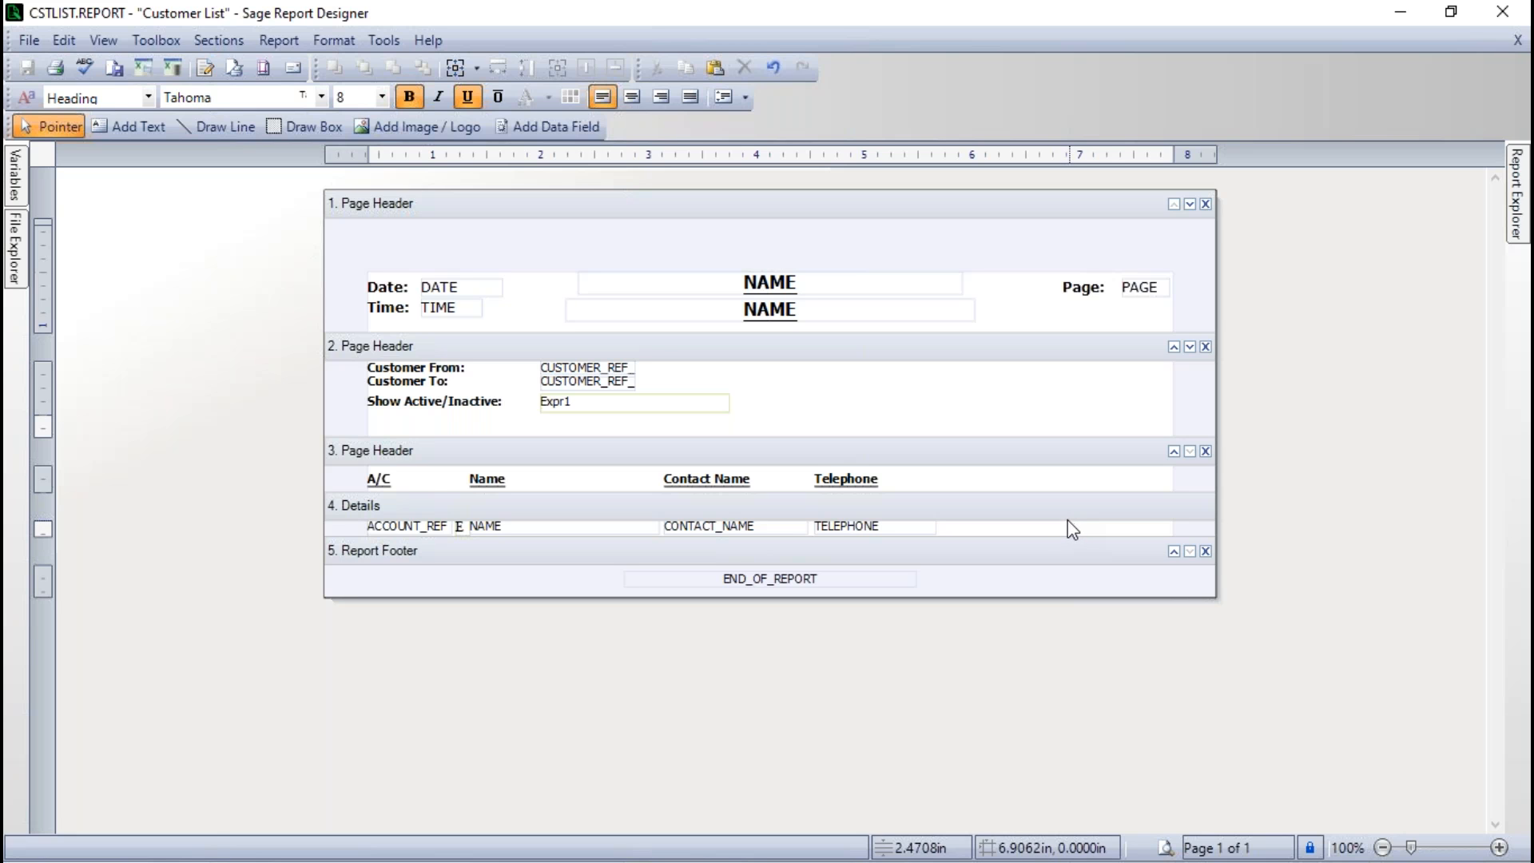
Add the CREDIT_LIMIT data field from SALES_LEDGER to the Details section, beside the TELEPHONE field.
{"action": "left_click", "coordinate": [543, 128]}
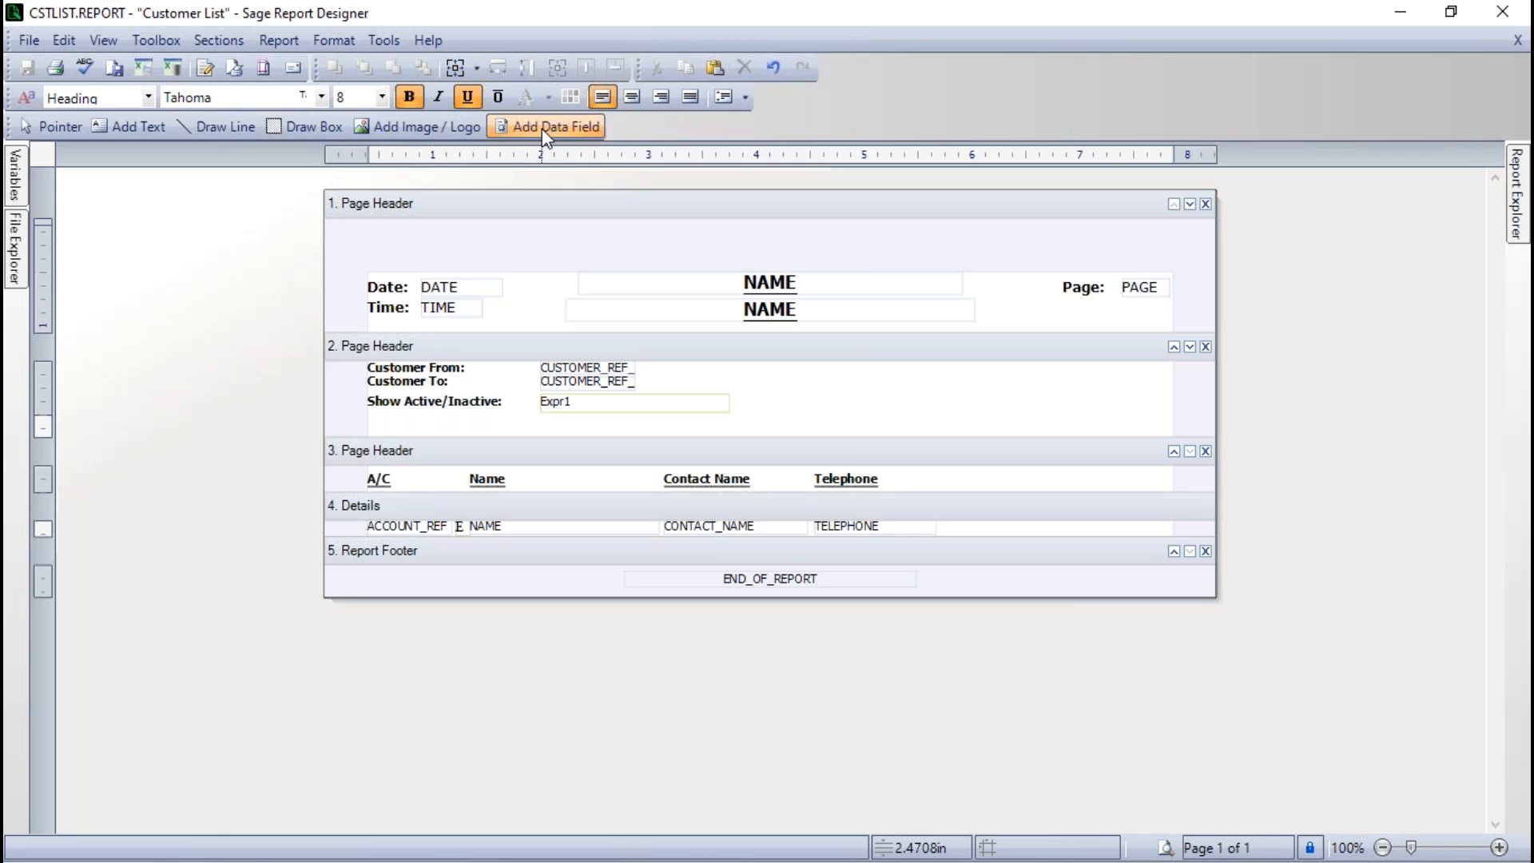
{"action": "left_click", "coordinate": [959, 526]}
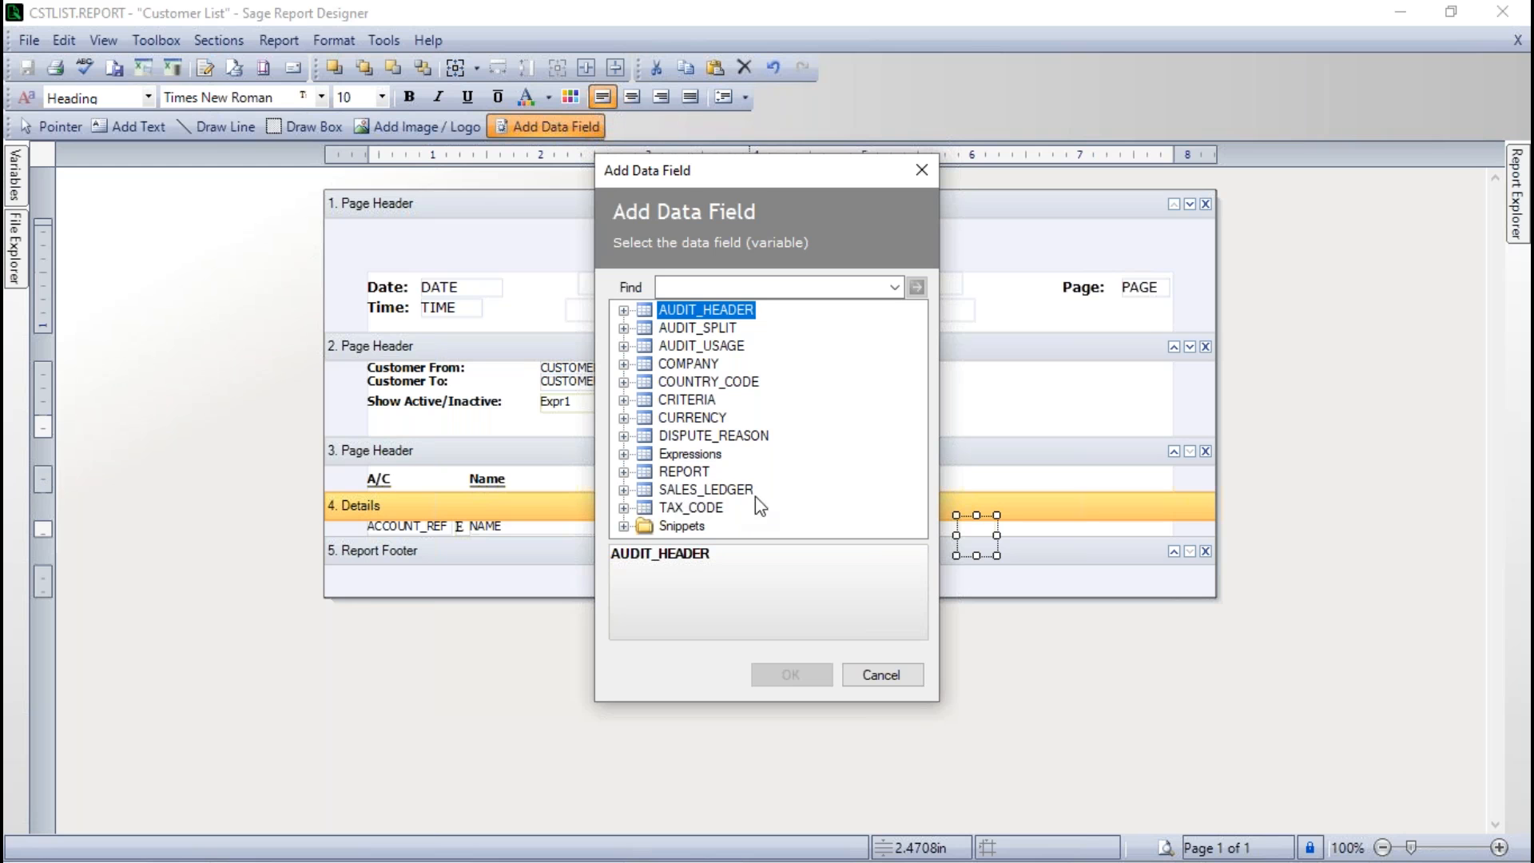
{"action": "left_click", "coordinate": [624, 490]}
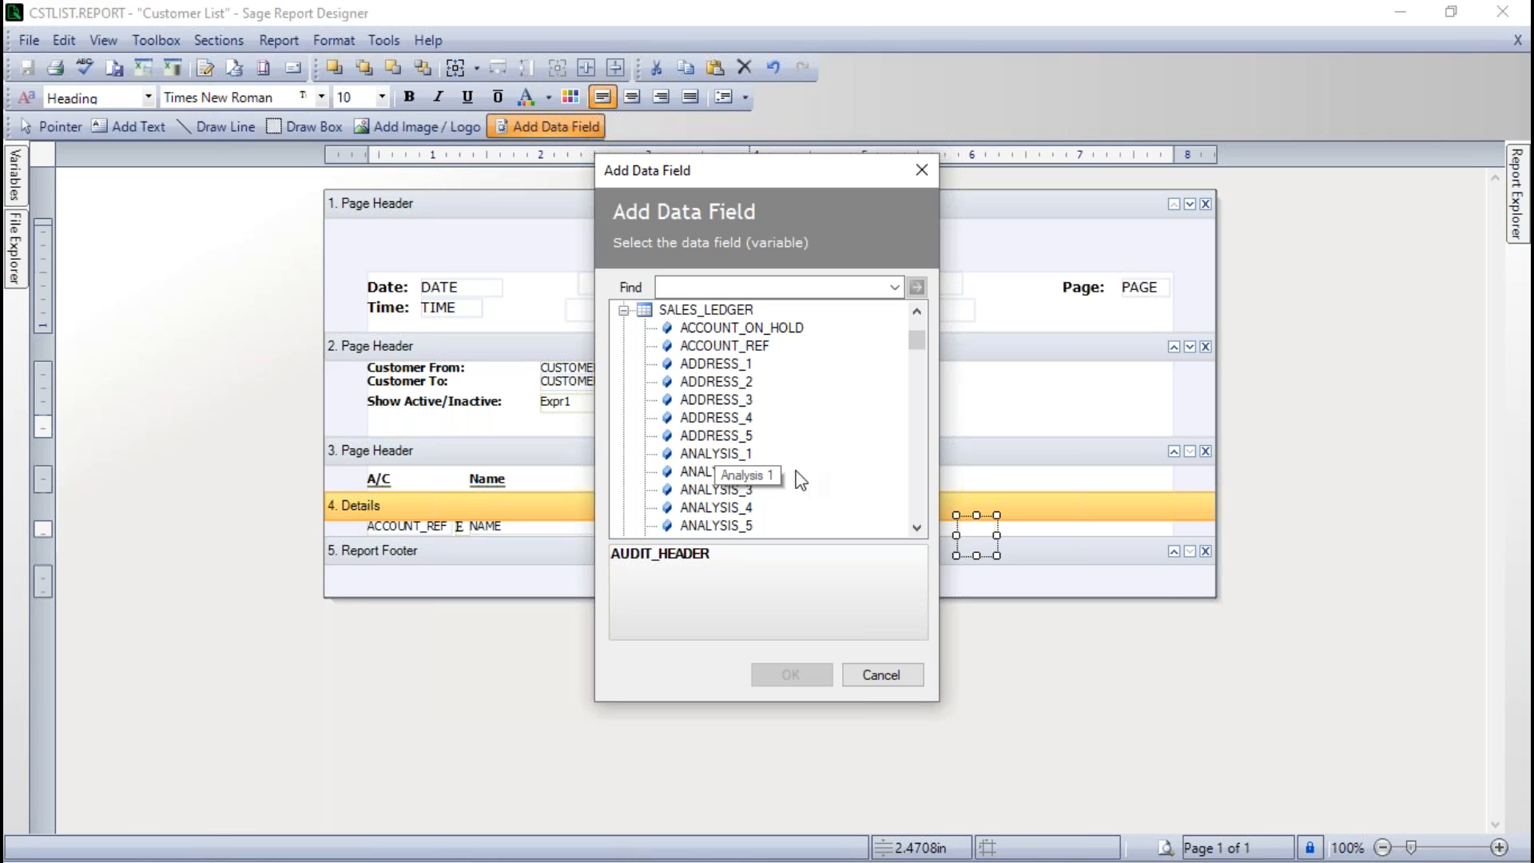
{"action": "left_click", "coordinate": [917, 528]}
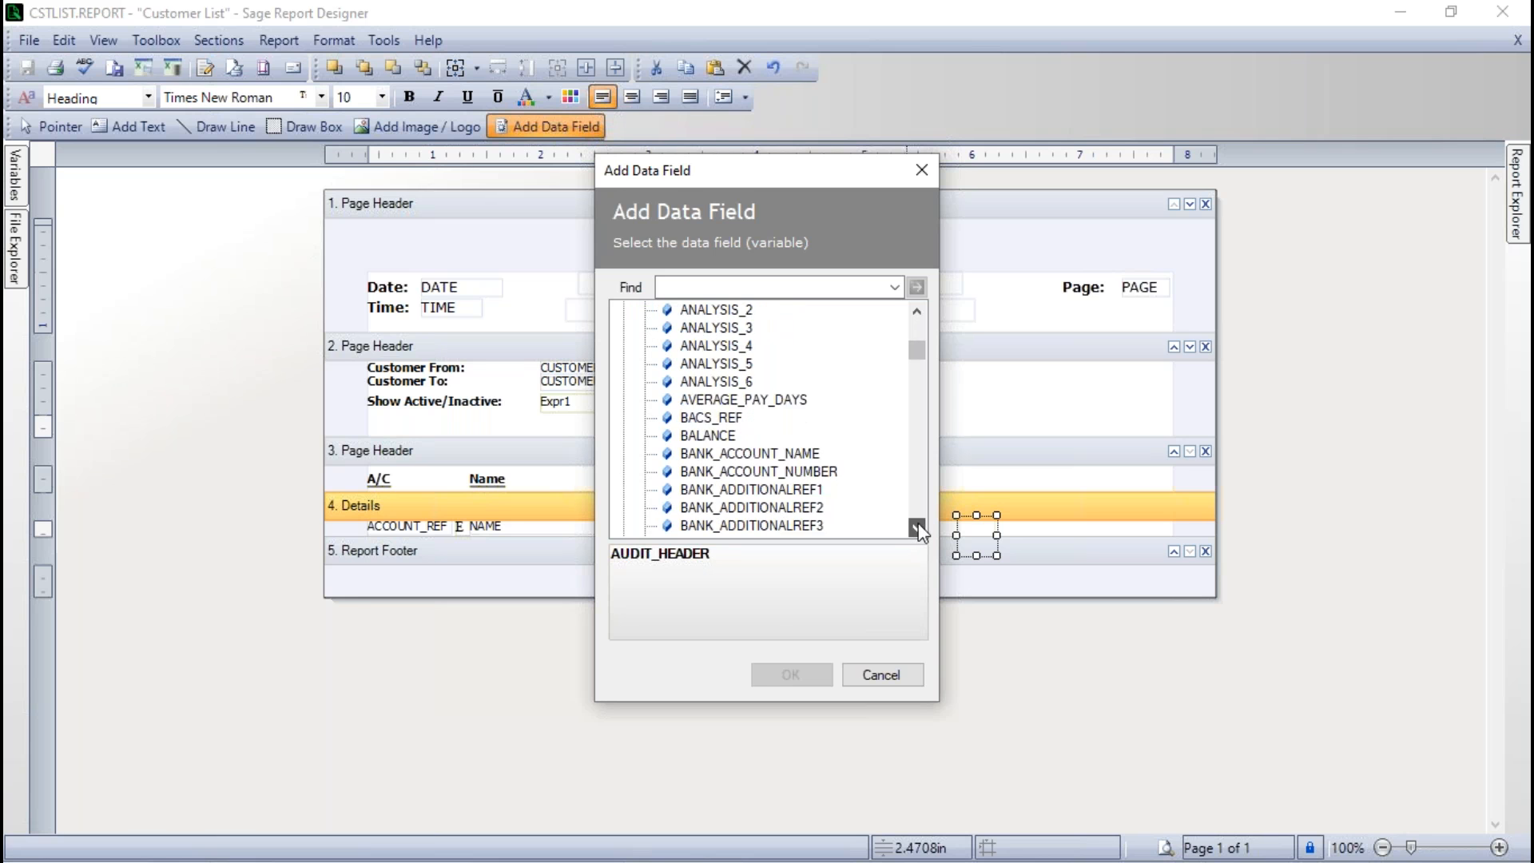
{"action": "left_click_drag", "start_coordinate": [917, 528], "coordinate": [917, 528]}
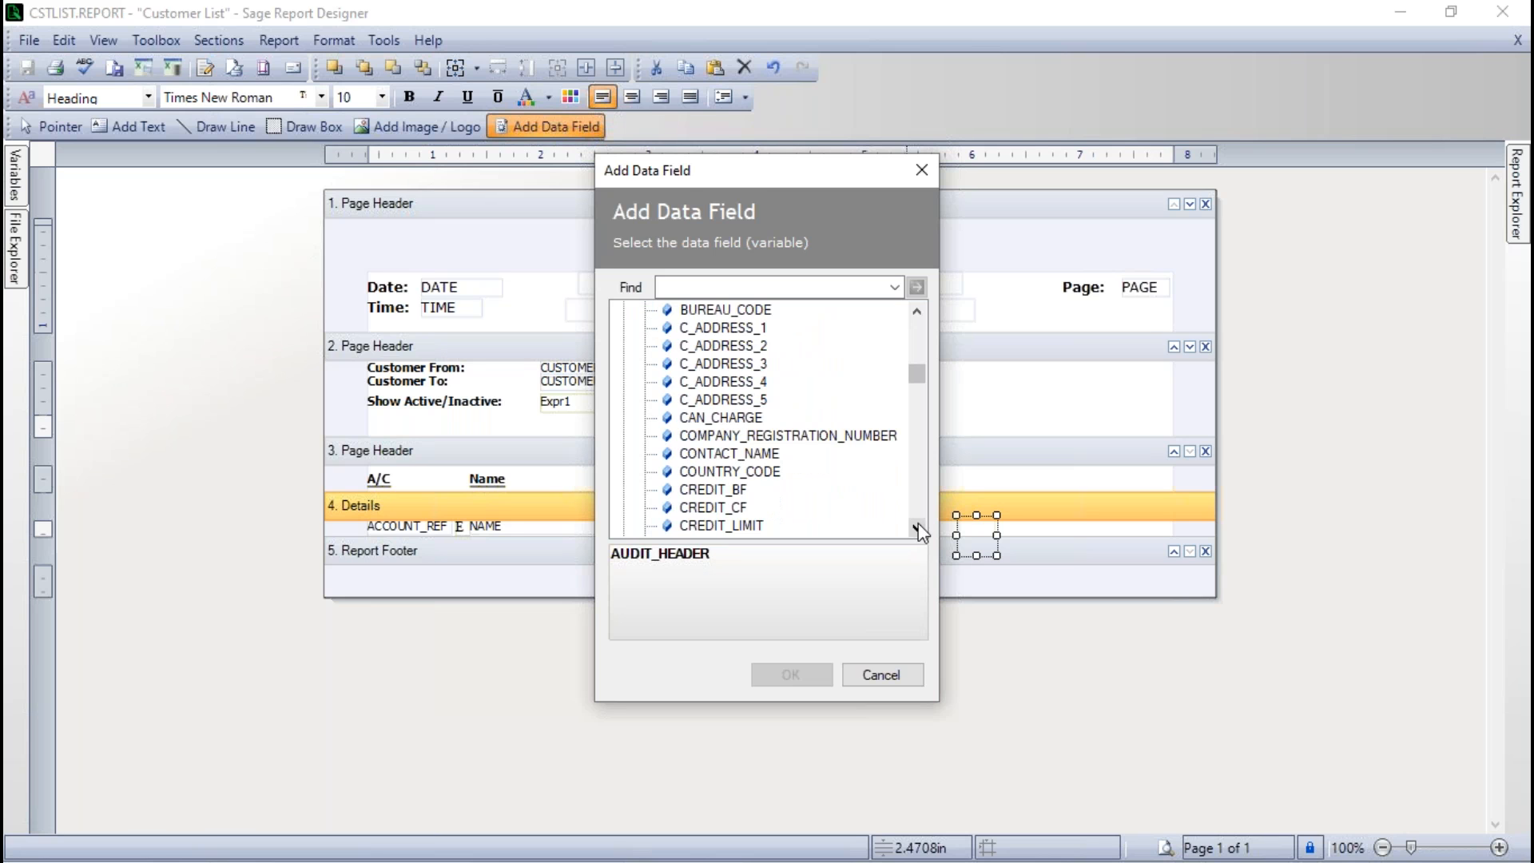
{"action": "left_click", "coordinate": [708, 527]}
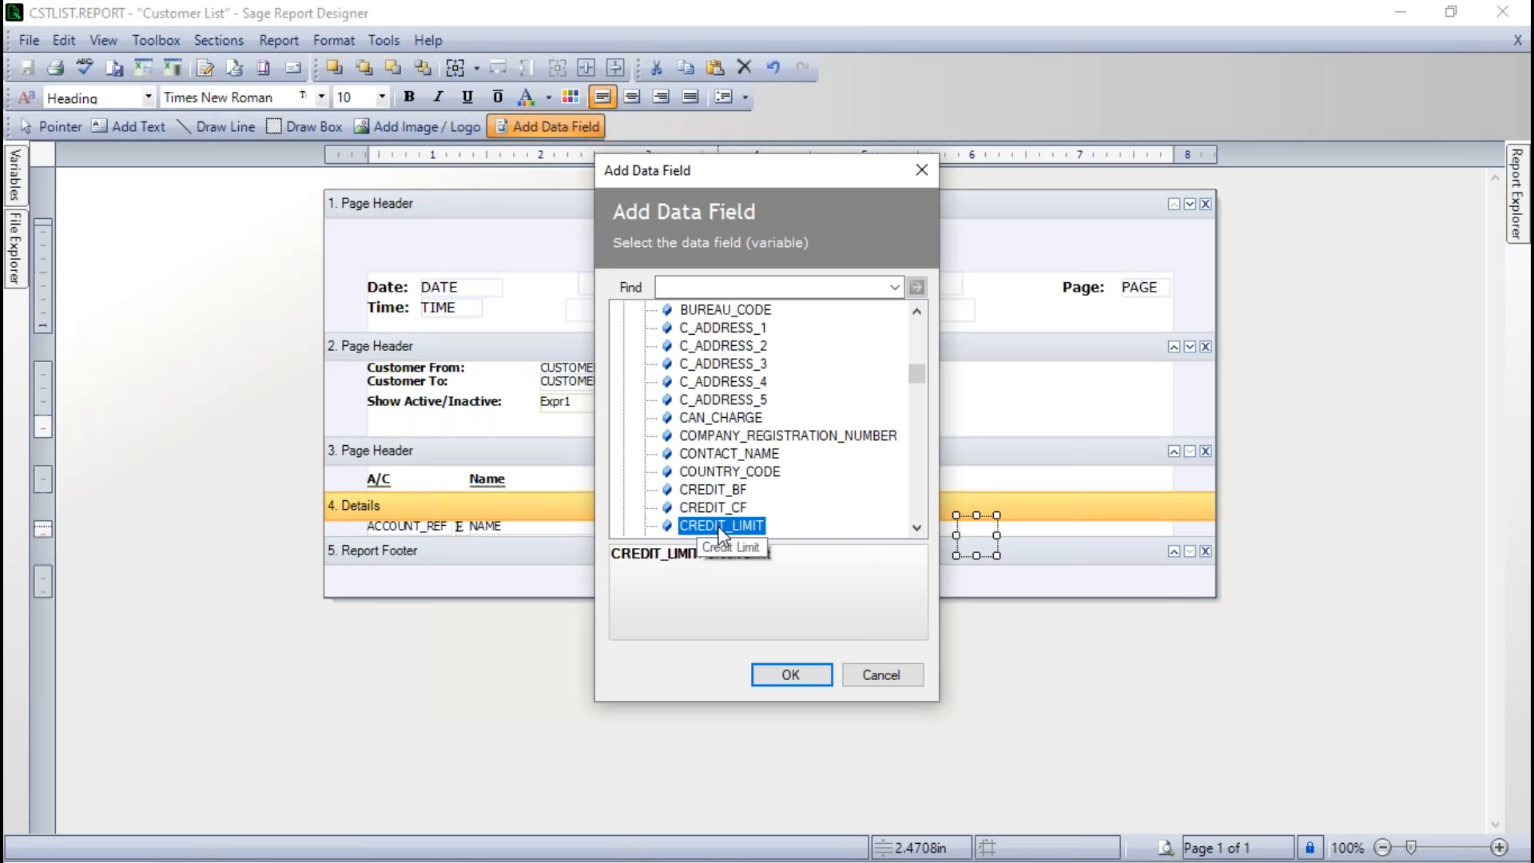
{"action": "left_click", "coordinate": [791, 675]}
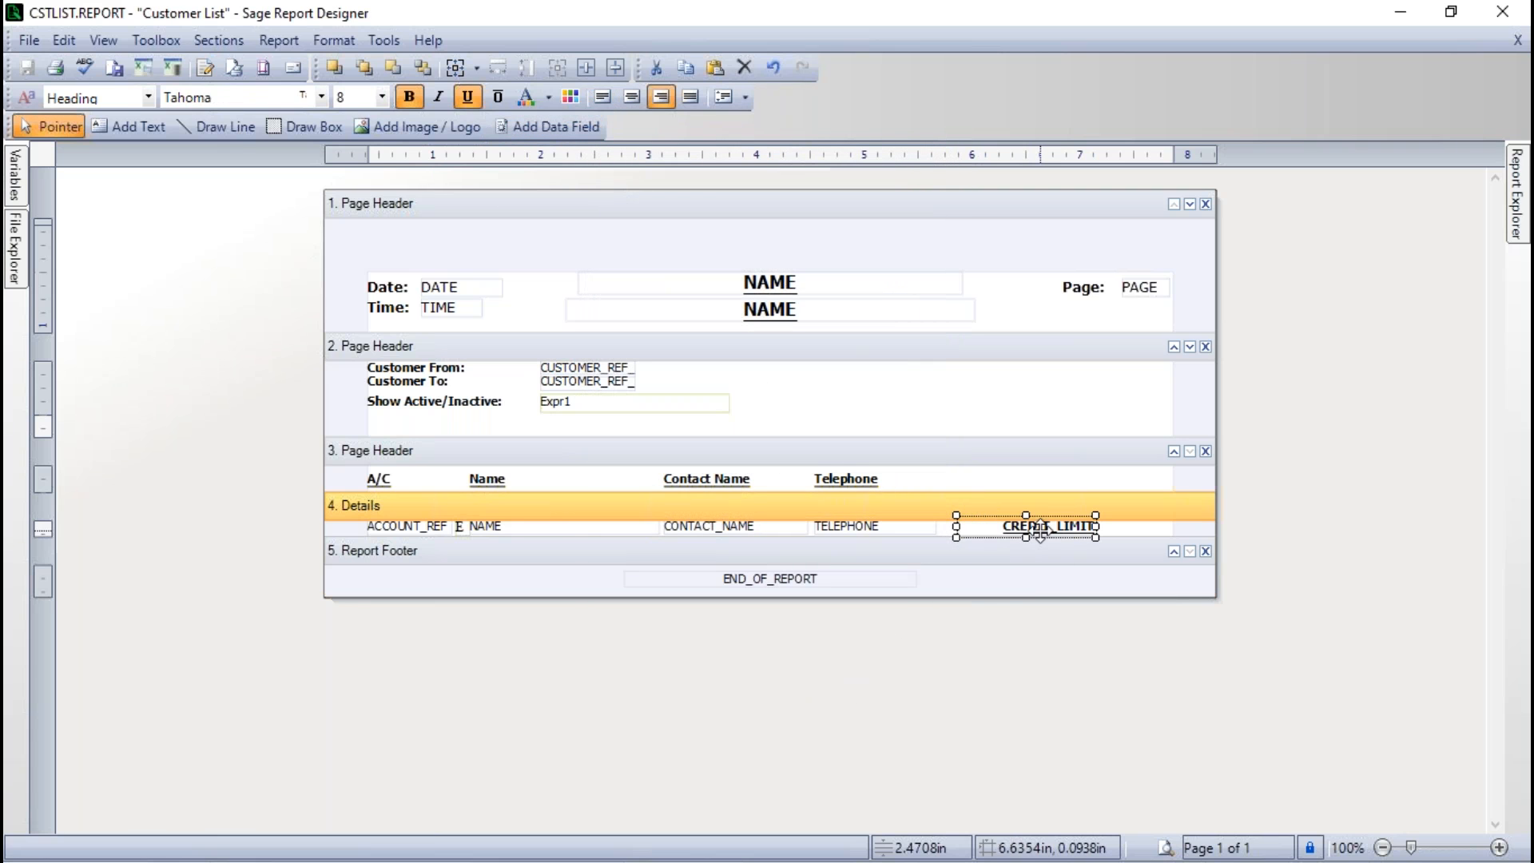
Move the CREDIT_LIMIT field slightly closer to the TELEPHONE field and remove its bold and underline formatting.
{"action": "left_click_drag", "start_coordinate": [1039, 529], "coordinate": [1016, 534]}
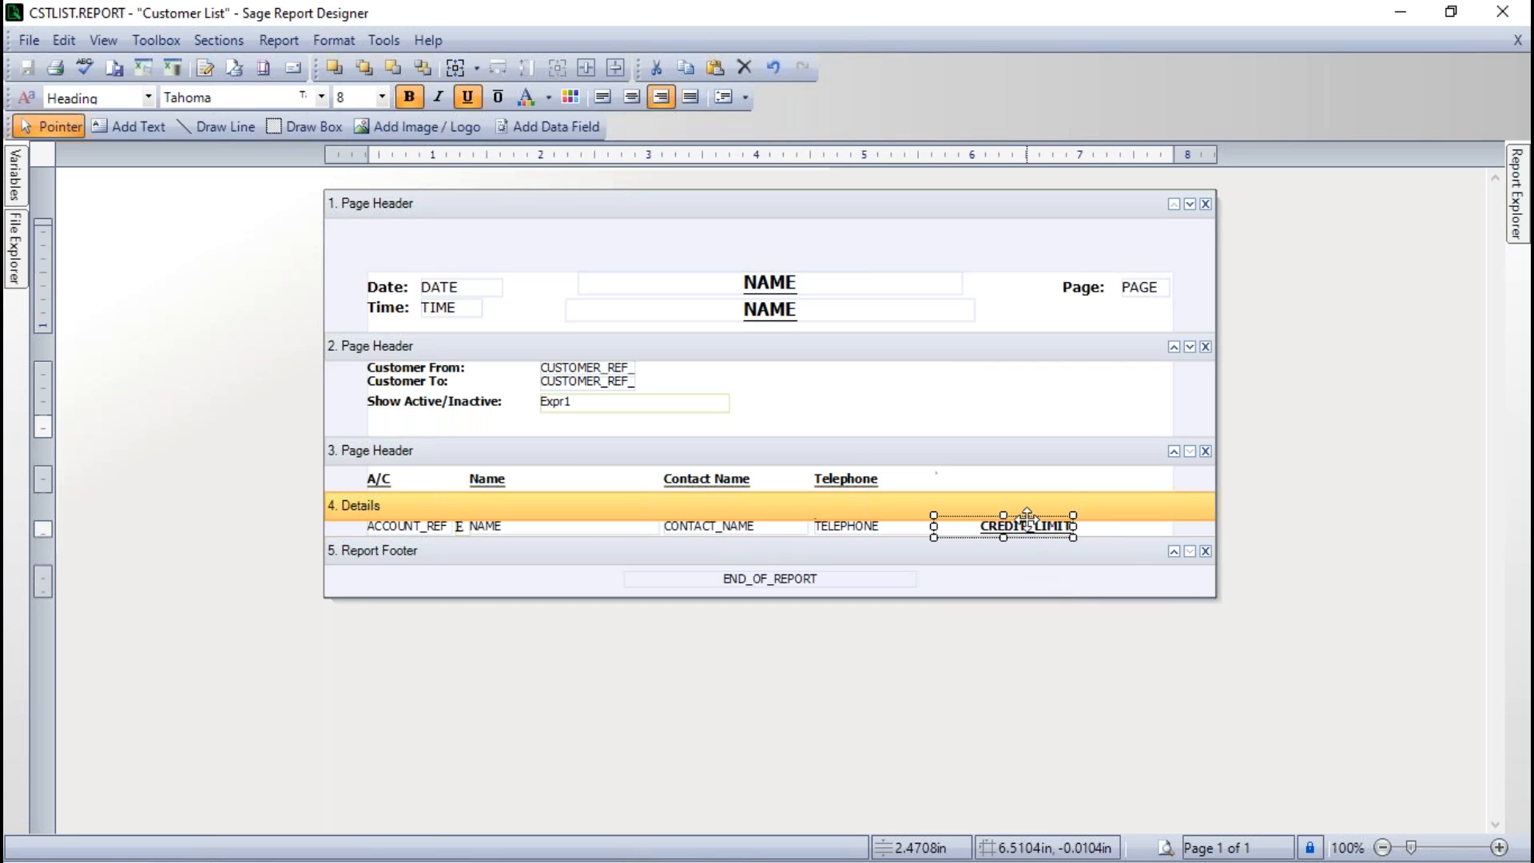
{"action": "mouse_move", "coordinate": [1028, 524]}
{"action": "left_mouse_down"}
{"action": "mouse_move", "coordinate": [1095, 534]}
{"action": "mouse_move", "coordinate": [1049, 537]}
{"action": "left_mouse_up"}
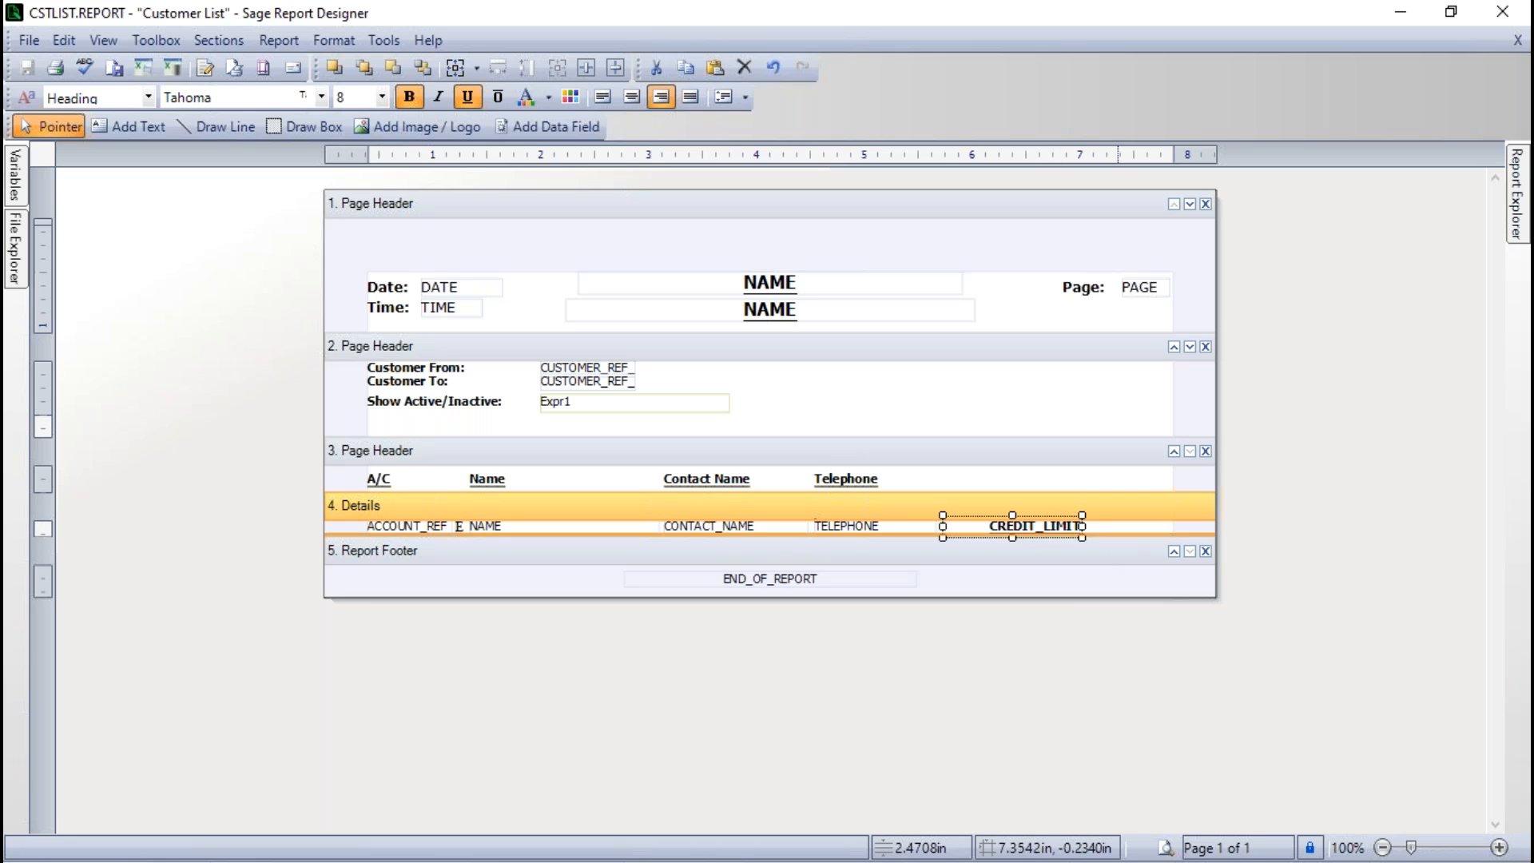
{"action": "left_click", "coordinate": [468, 97]}
{"action": "left_click", "coordinate": [409, 97]}
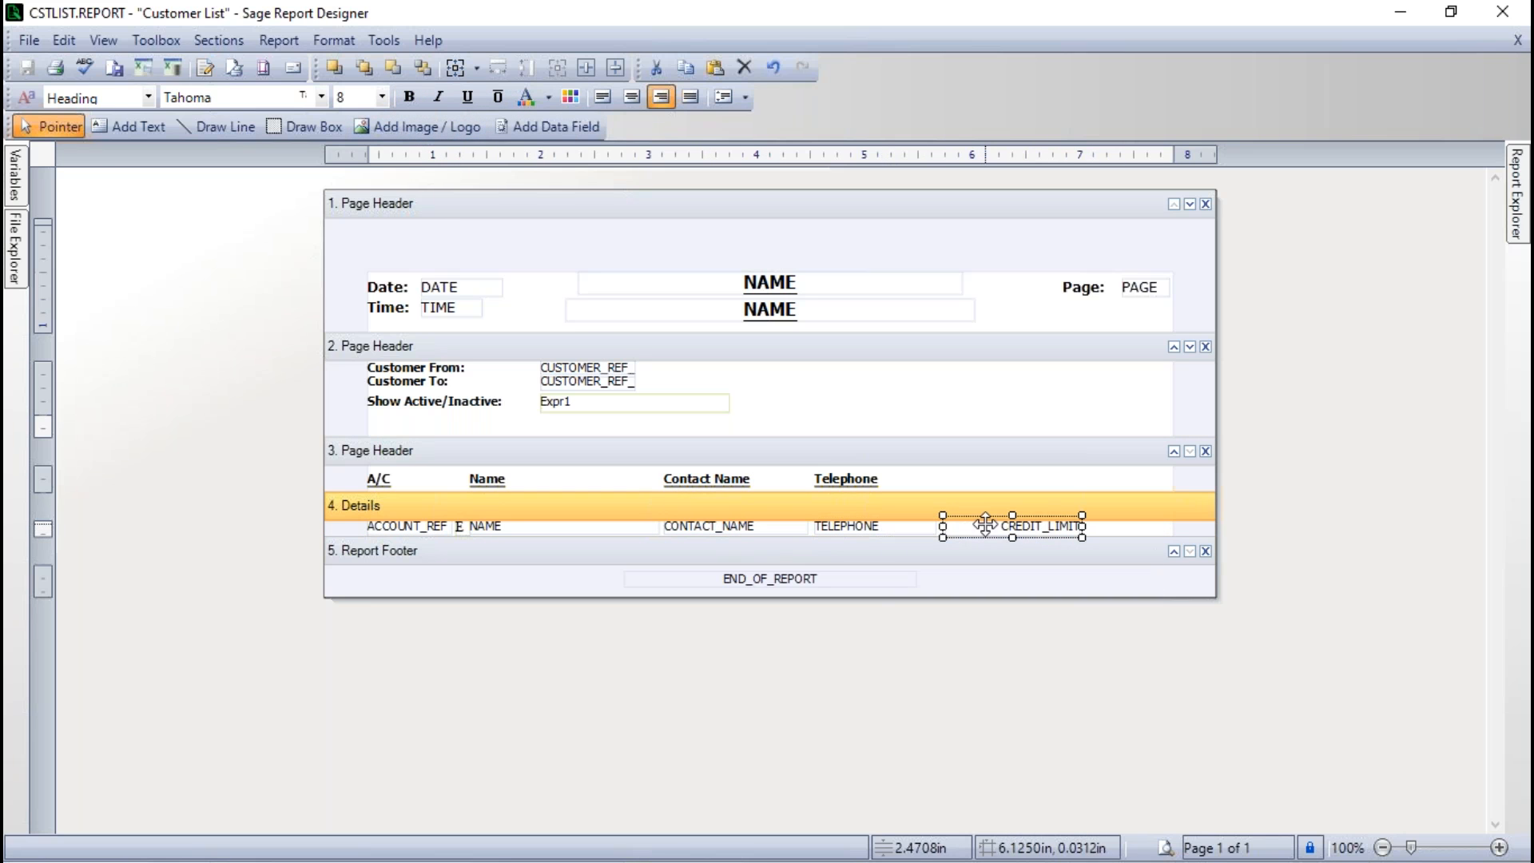
{"action": "left_click", "coordinate": [1180, 678]}
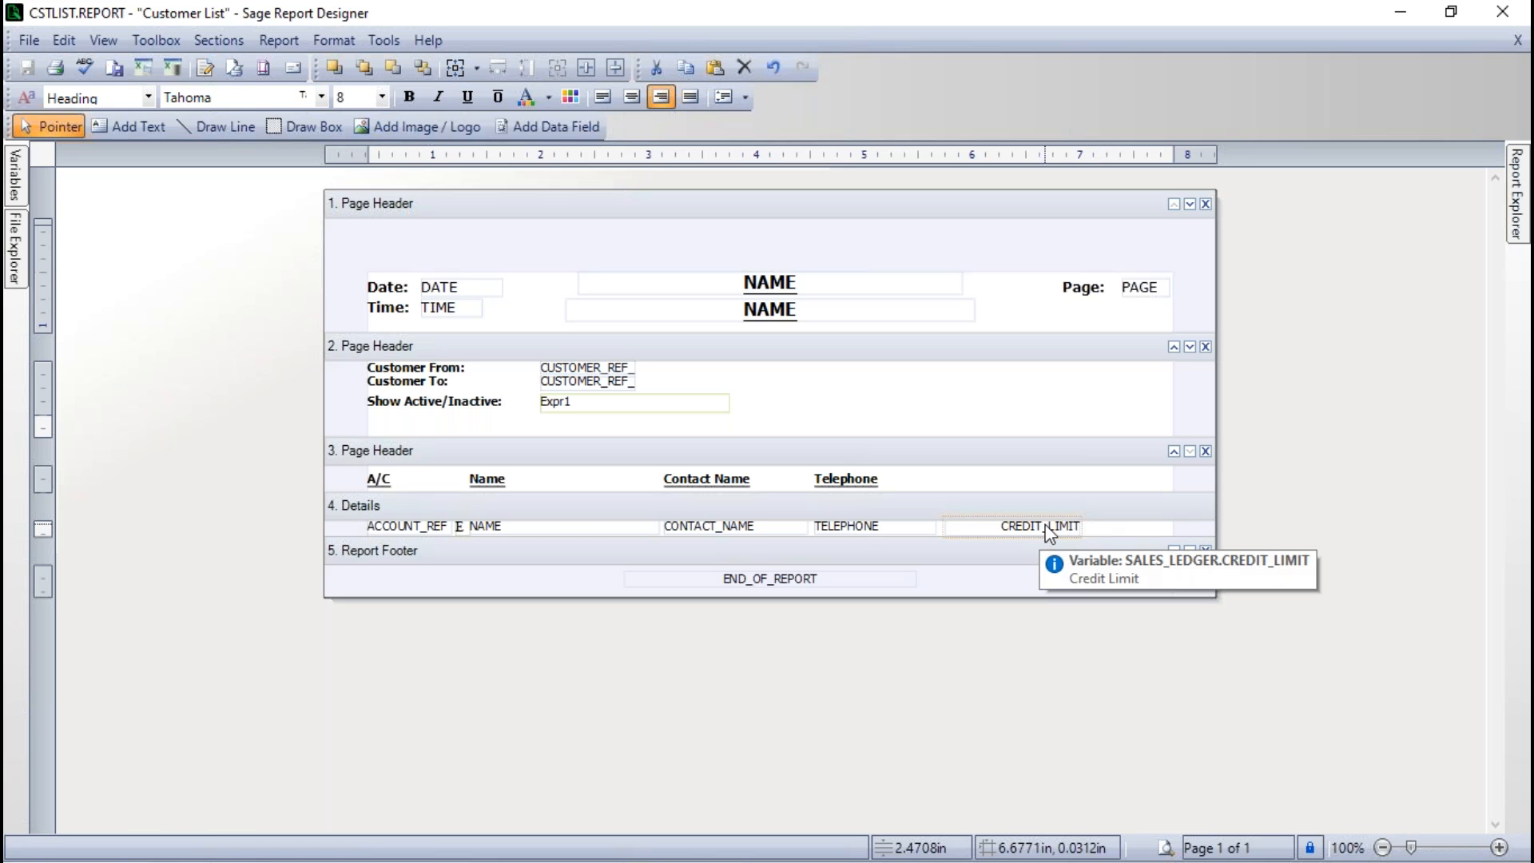
Delete the CREDIT_LIMIT field from the Details section.
{"action": "left_click", "coordinate": [1045, 525]}
{"action": "key", "text": "Delete"}
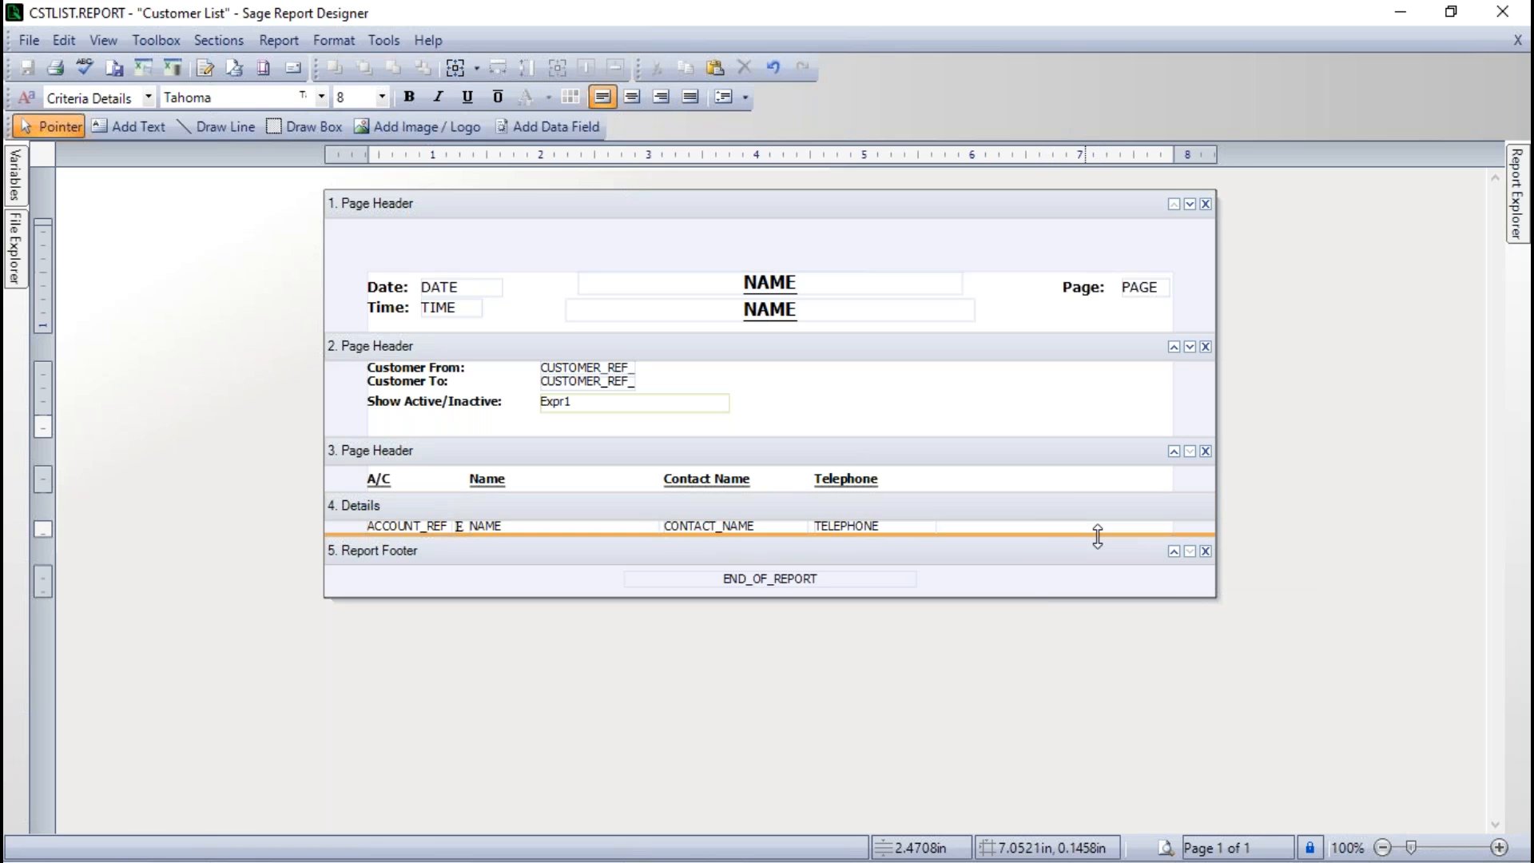
Insert the SALES_LEDGER CREDIT_LIMIT data field into the Details section, beside the TELEPHONE field.
{"action": "left_click", "coordinate": [550, 128]}
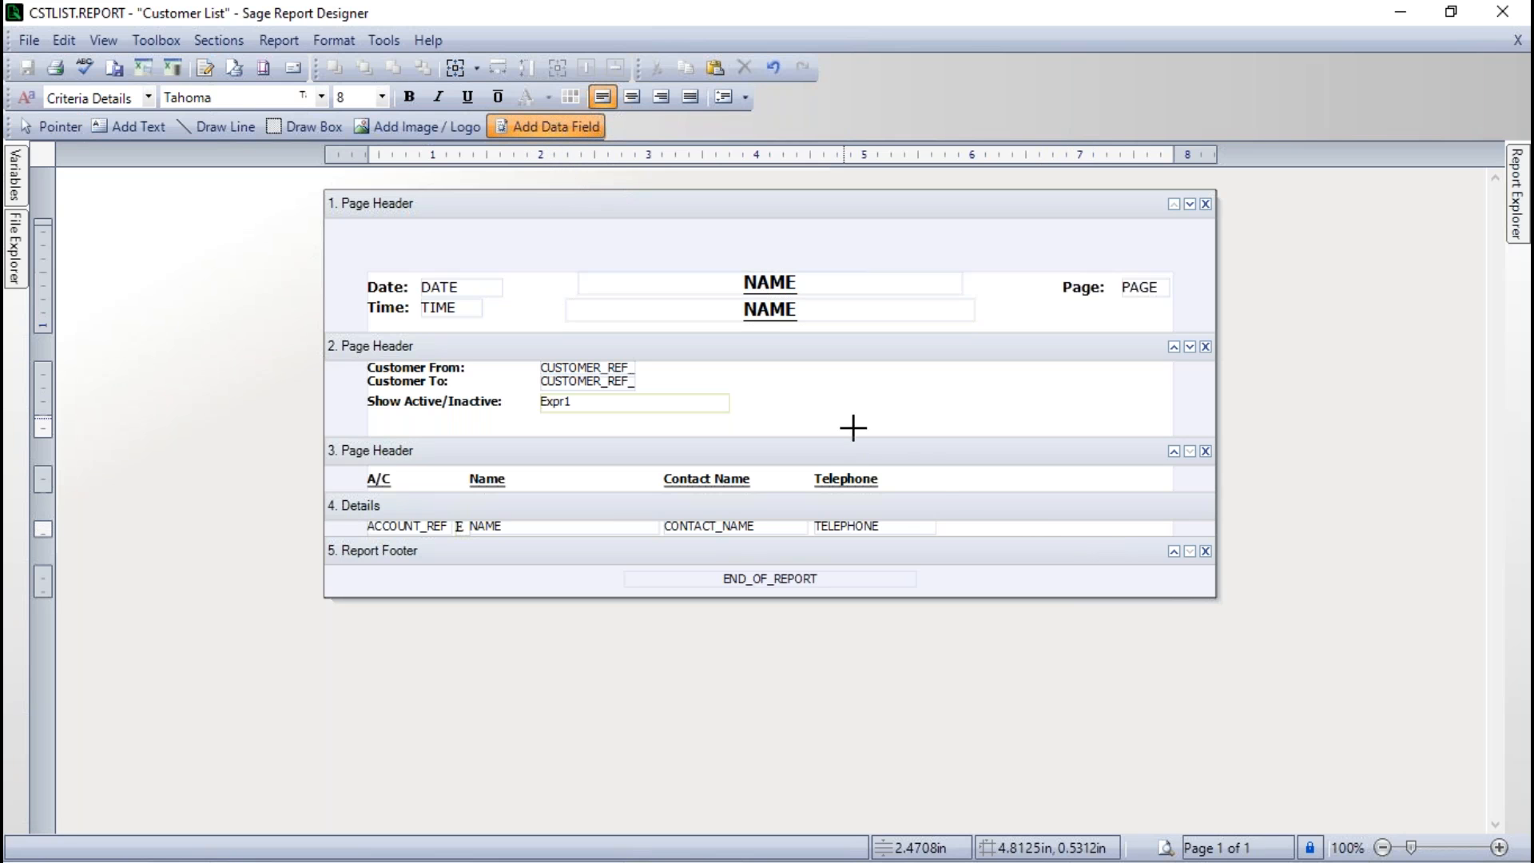
{"action": "left_click", "coordinate": [961, 526]}
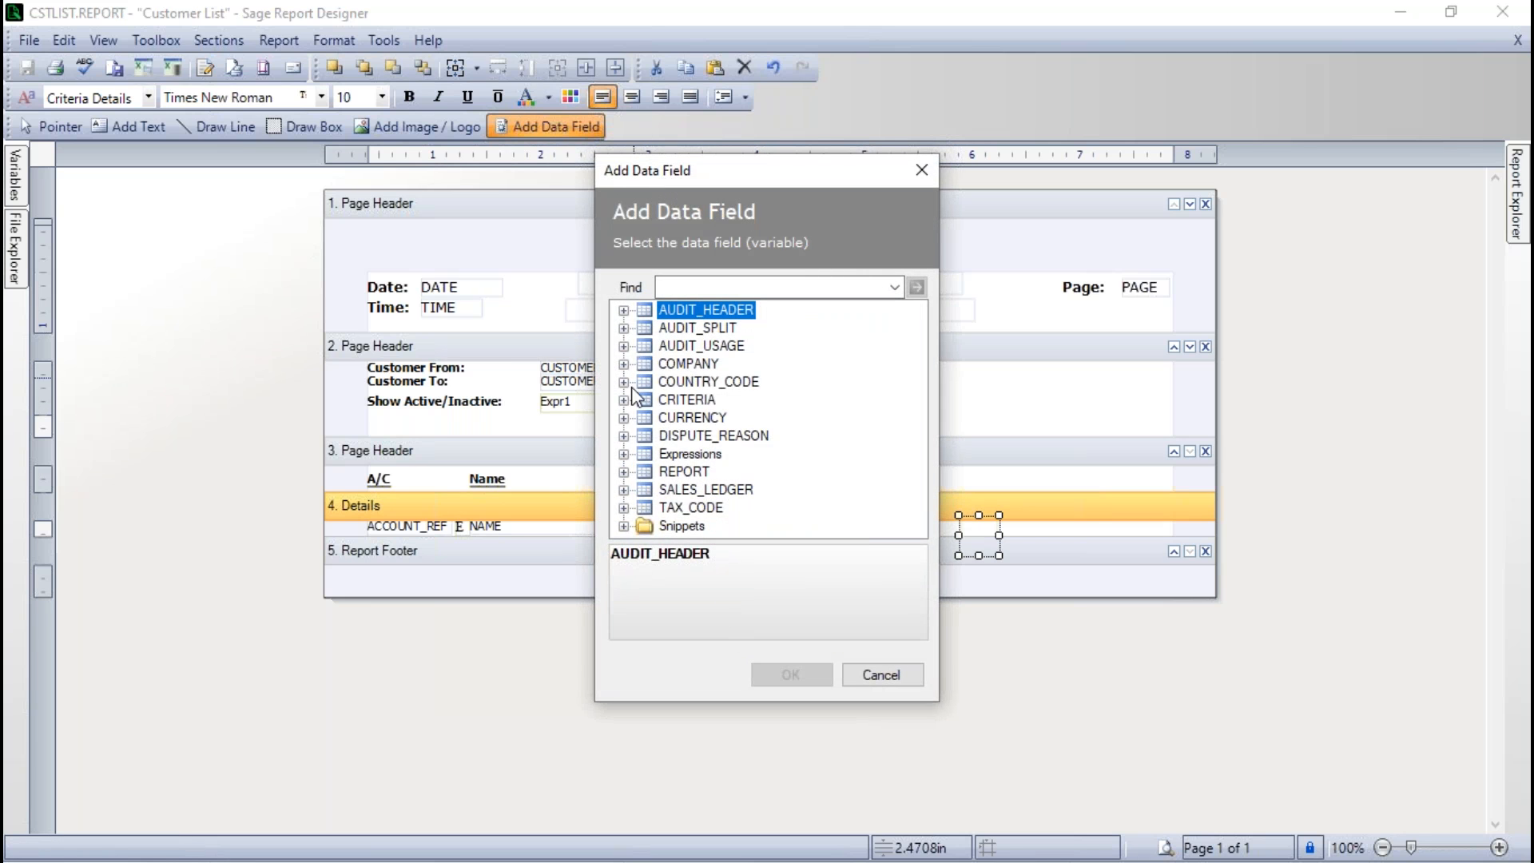
{"action": "left_click", "coordinate": [625, 489]}
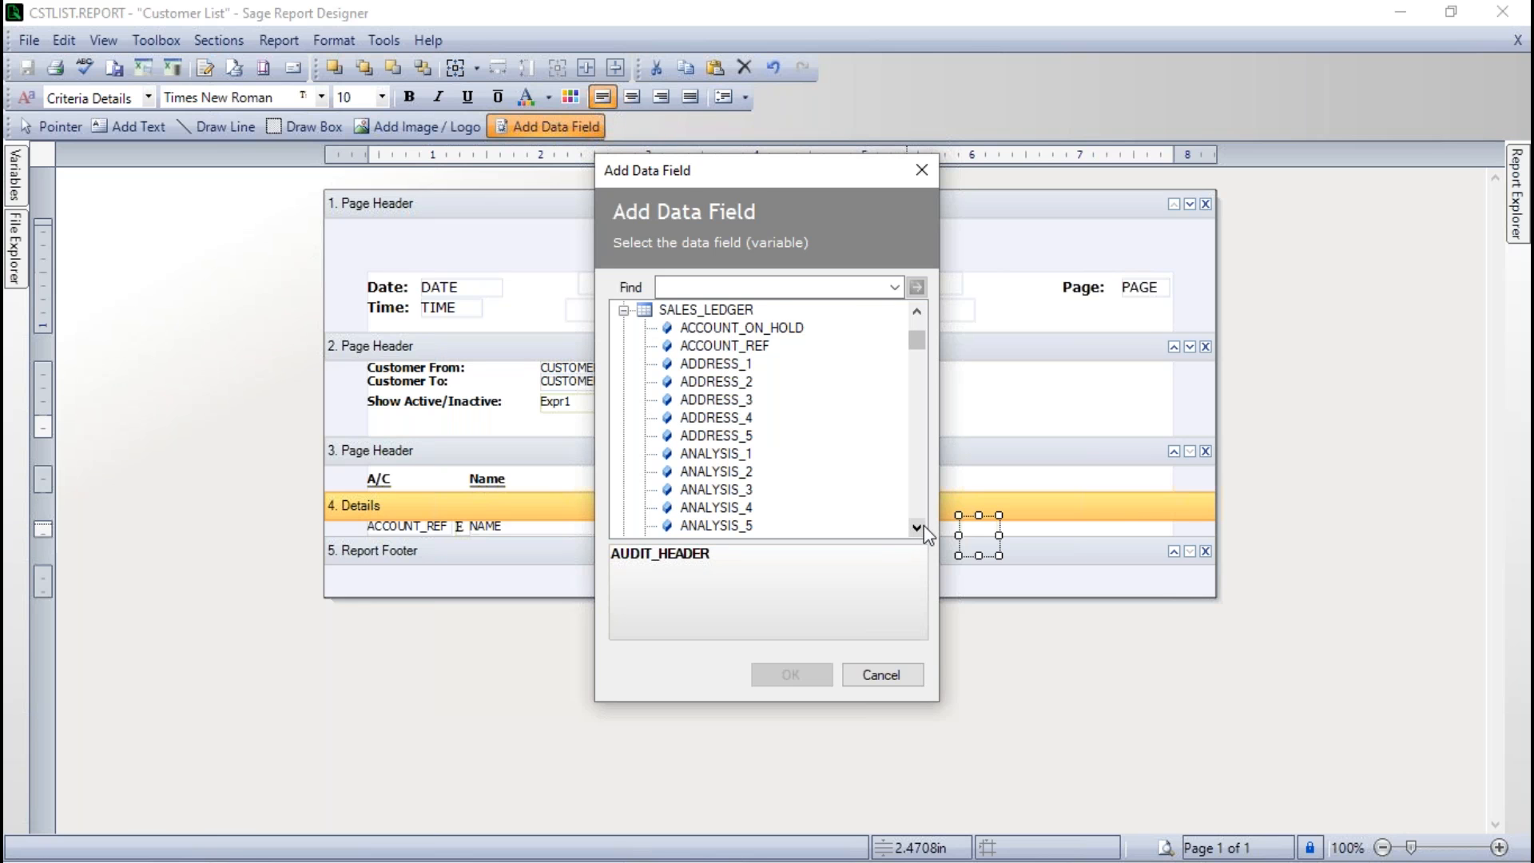
{"action": "left_click", "coordinate": [917, 526]}
{"action": "left_click", "coordinate": [916, 527]}
{"action": "left_click", "coordinate": [917, 527]}
{"action": "left_click", "coordinate": [916, 527]}
{"action": "left_click", "coordinate": [916, 527]}
{"action": "left_click", "coordinate": [917, 526]}
{"action": "left_click", "coordinate": [916, 526]}
{"action": "left_click", "coordinate": [917, 526]}
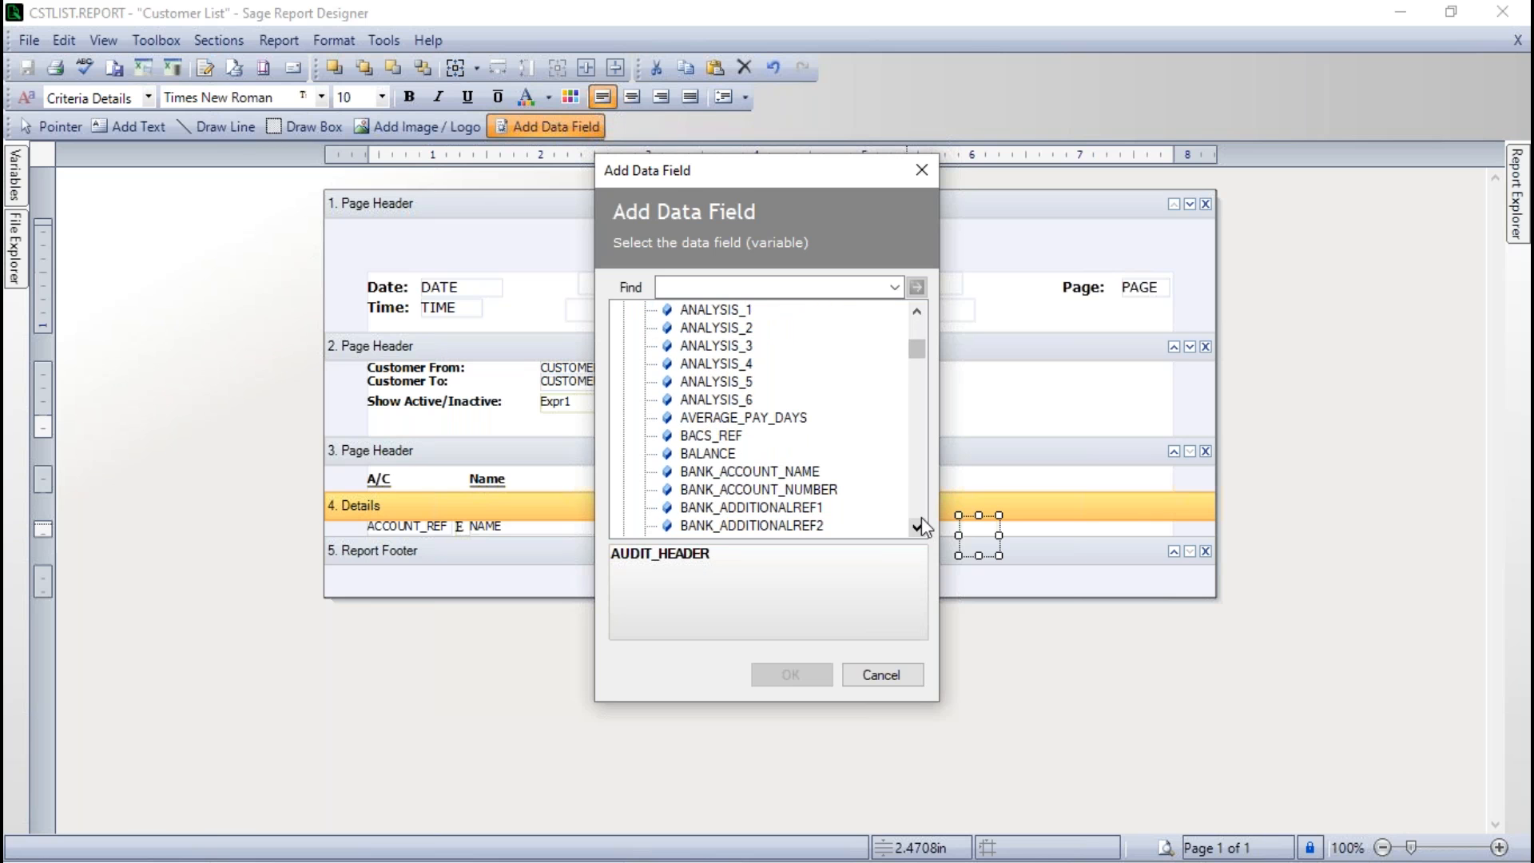
{"action": "left_click", "coordinate": [917, 311]}
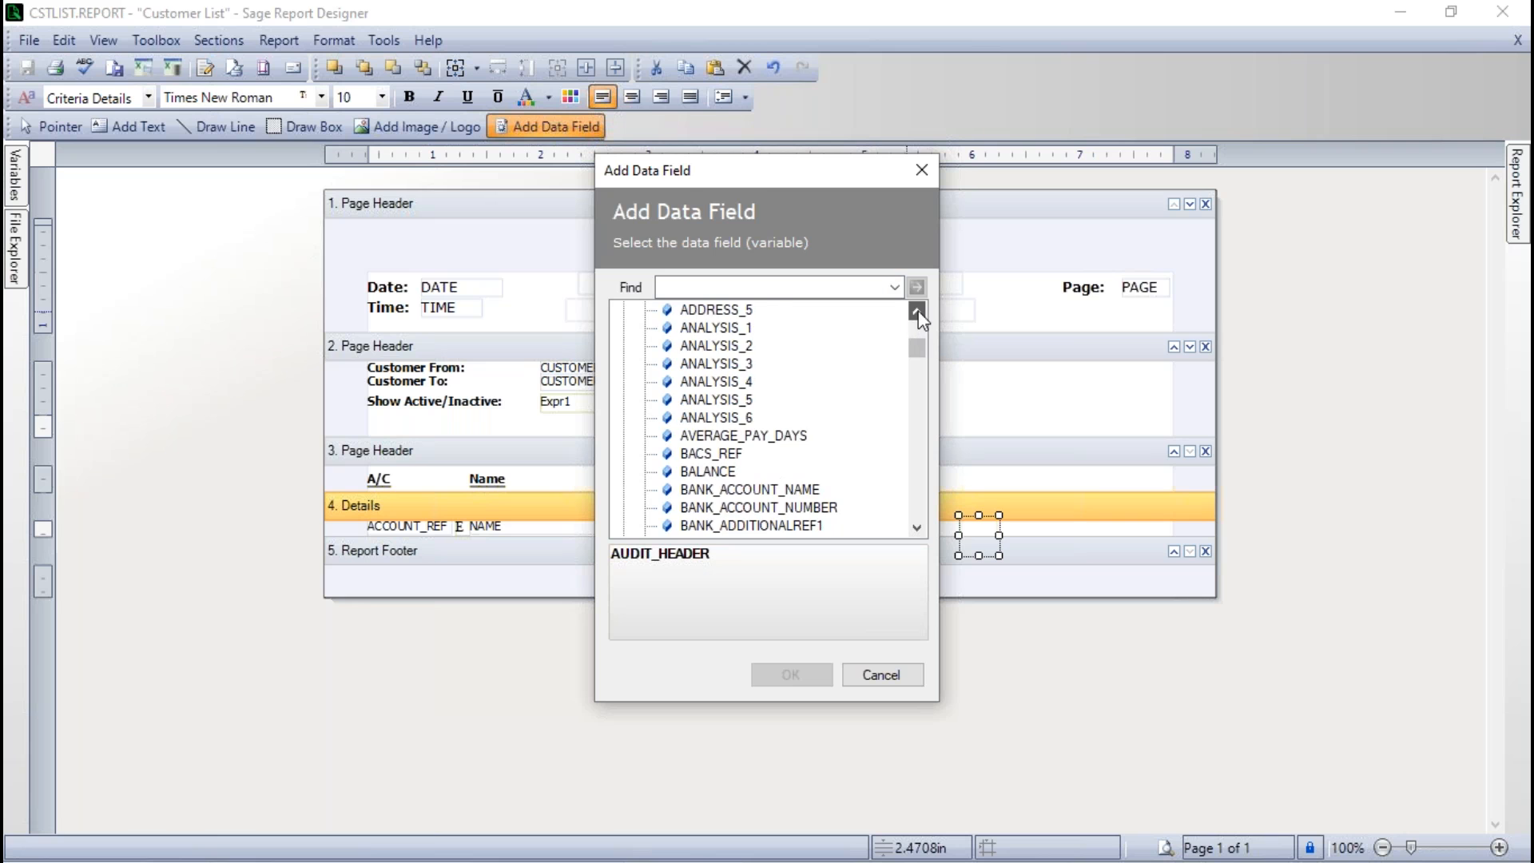
{"action": "scroll", "coordinate": [919, 317], "scroll_direction": "up", "scroll_amount": 3}
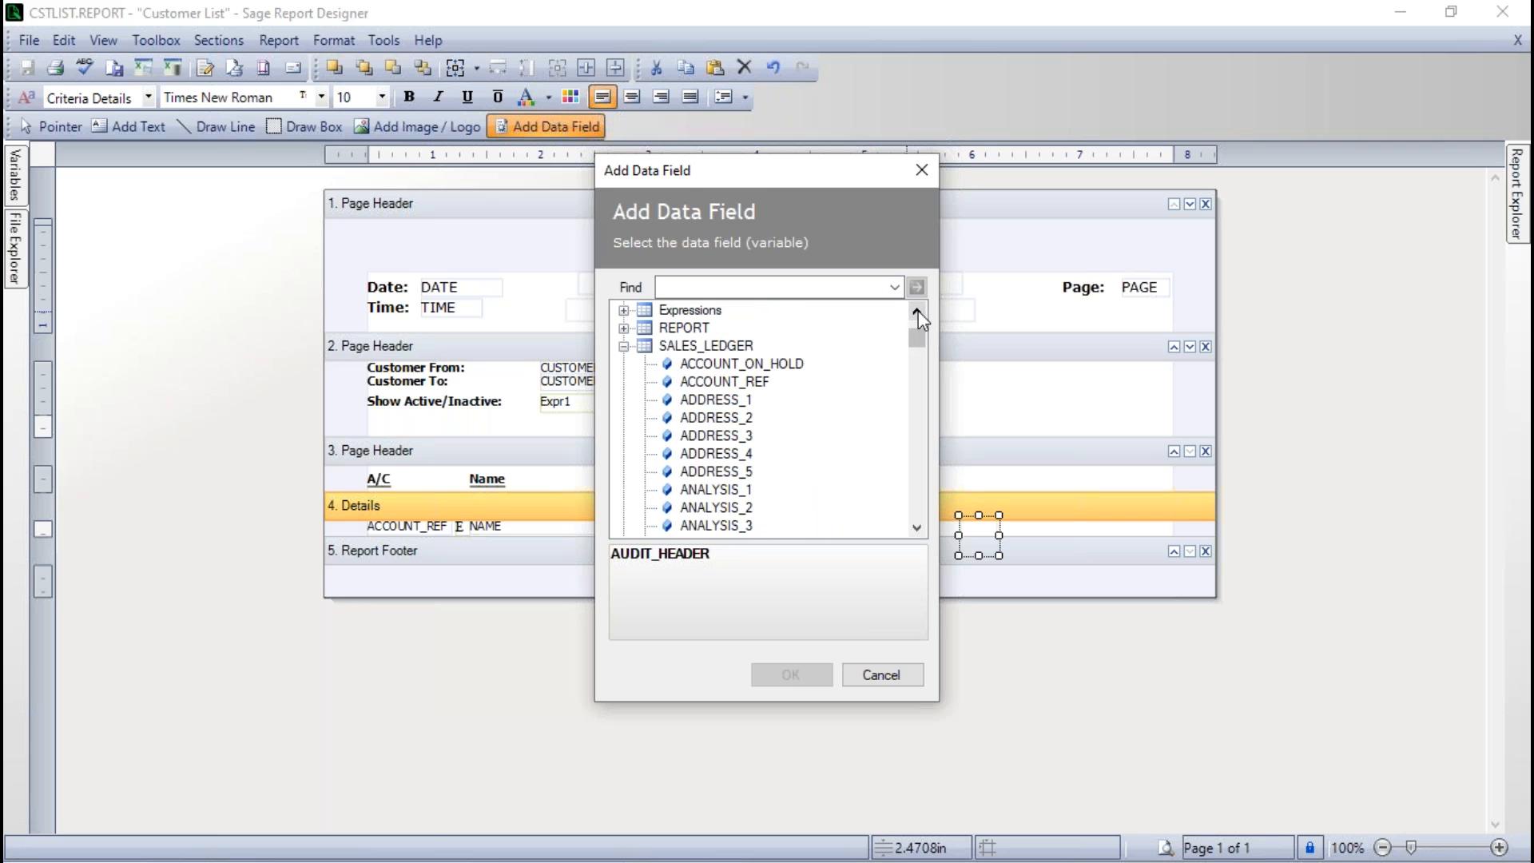
{"action": "left_click", "coordinate": [917, 529]}
{"action": "left_click", "coordinate": [917, 529]}
{"action": "left_click", "coordinate": [917, 529]}
{"action": "left_click", "coordinate": [917, 529]}
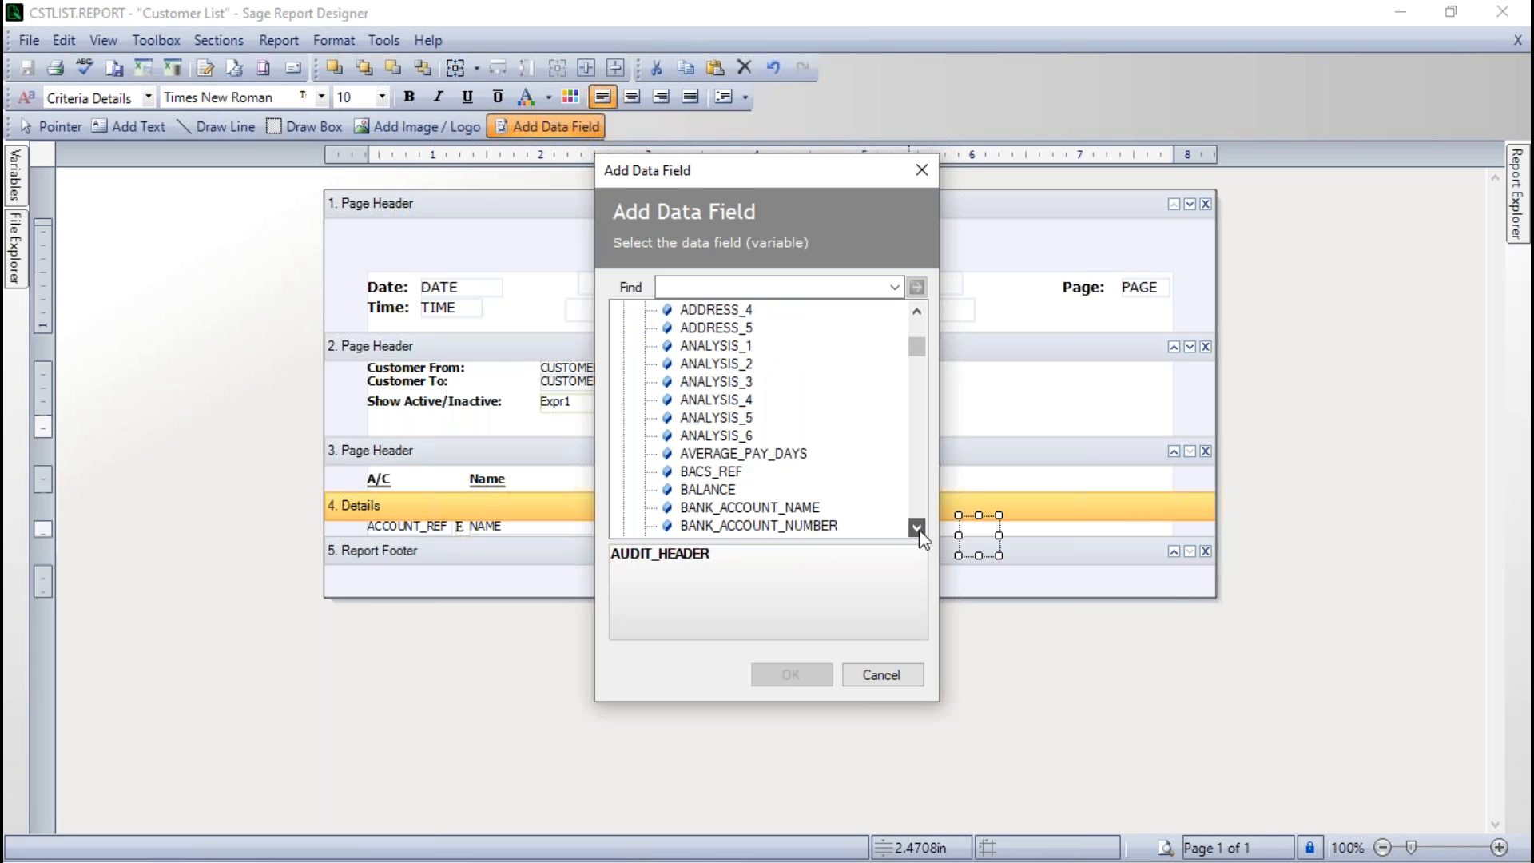
{"action": "left_click", "coordinate": [917, 529]}
{"action": "left_click", "coordinate": [918, 529]}
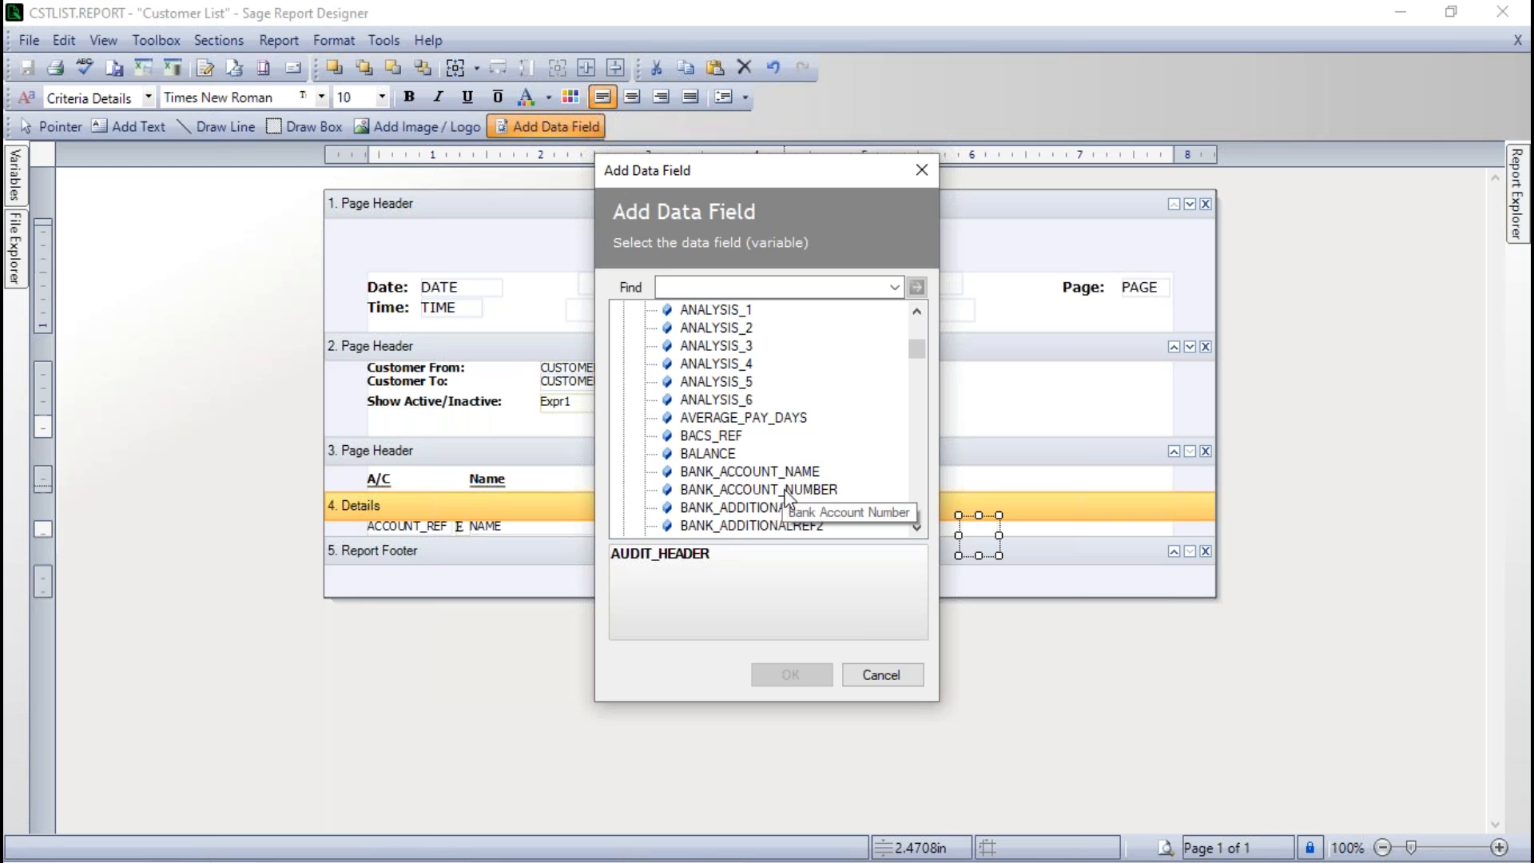
{"action": "left_click", "coordinate": [923, 530]}
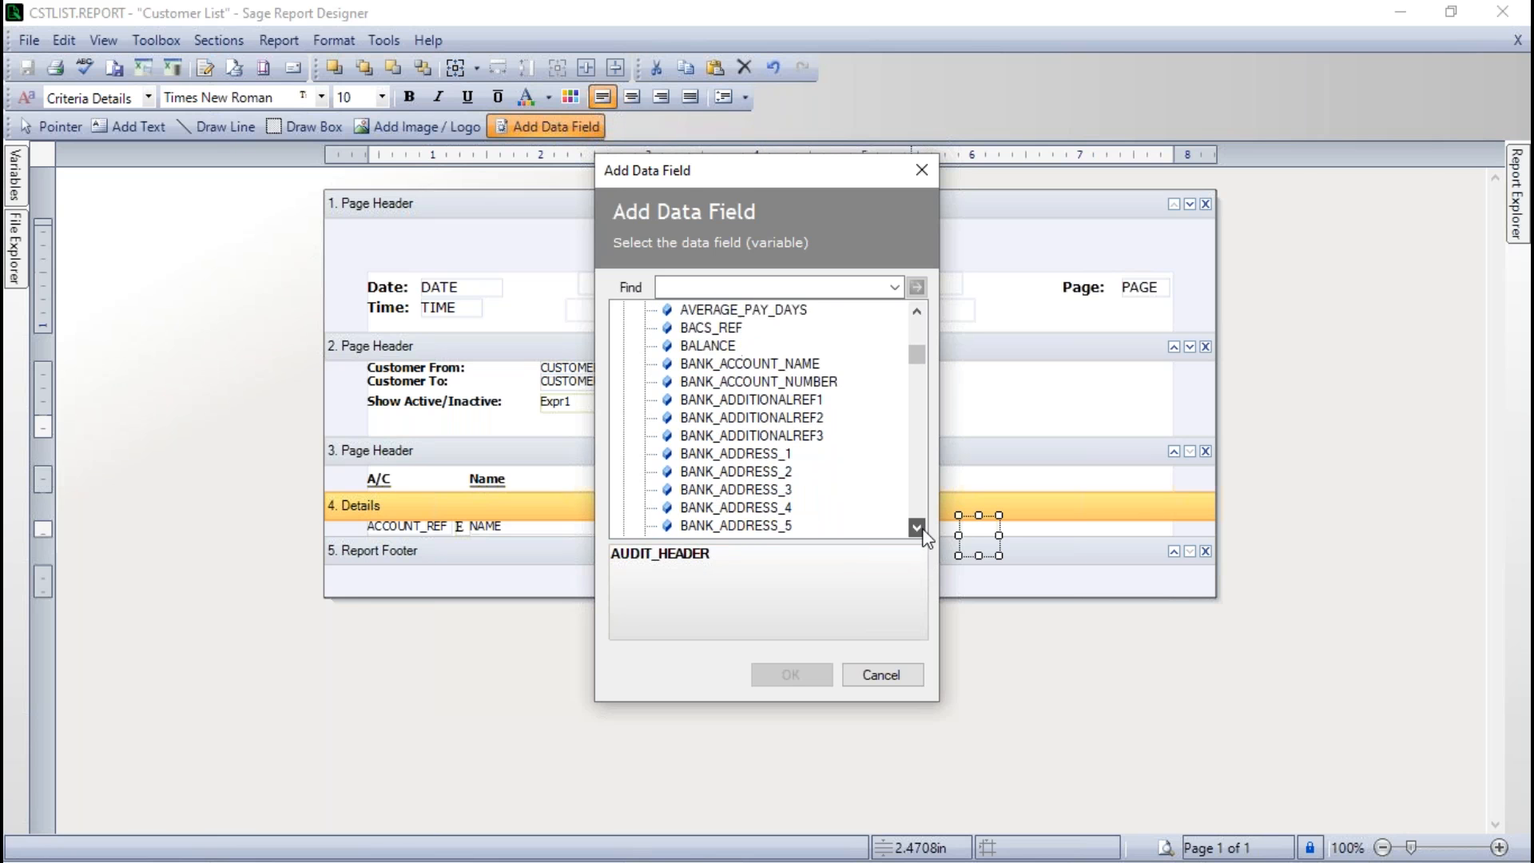
{"action": "left_click", "coordinate": [923, 530]}
{"action": "left_click", "coordinate": [923, 530]}
{"action": "left_click", "coordinate": [922, 529]}
{"action": "left_click", "coordinate": [923, 530]}
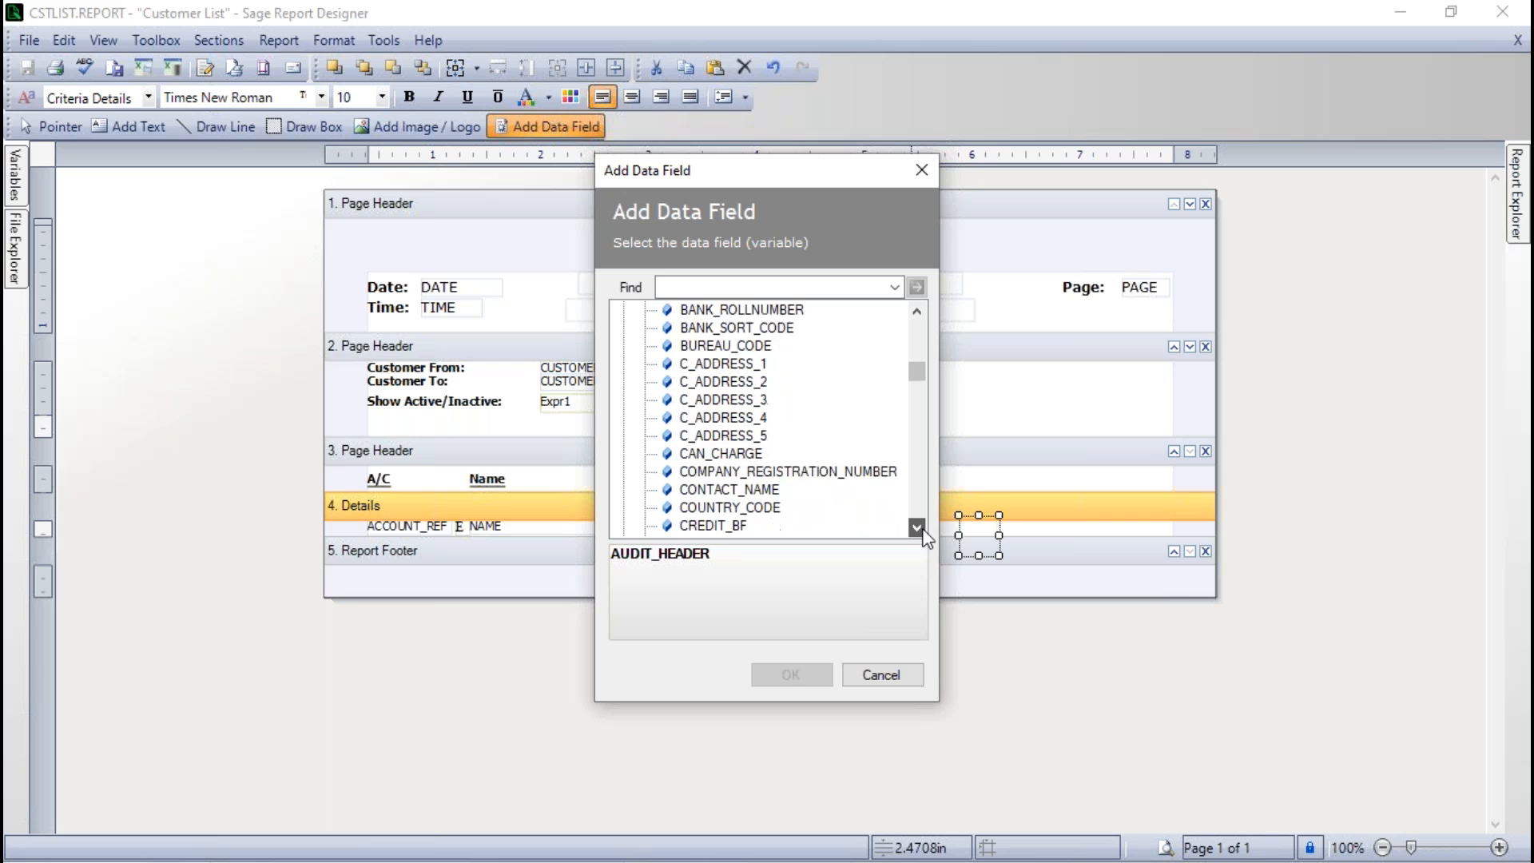
{"action": "left_click", "coordinate": [923, 530]}
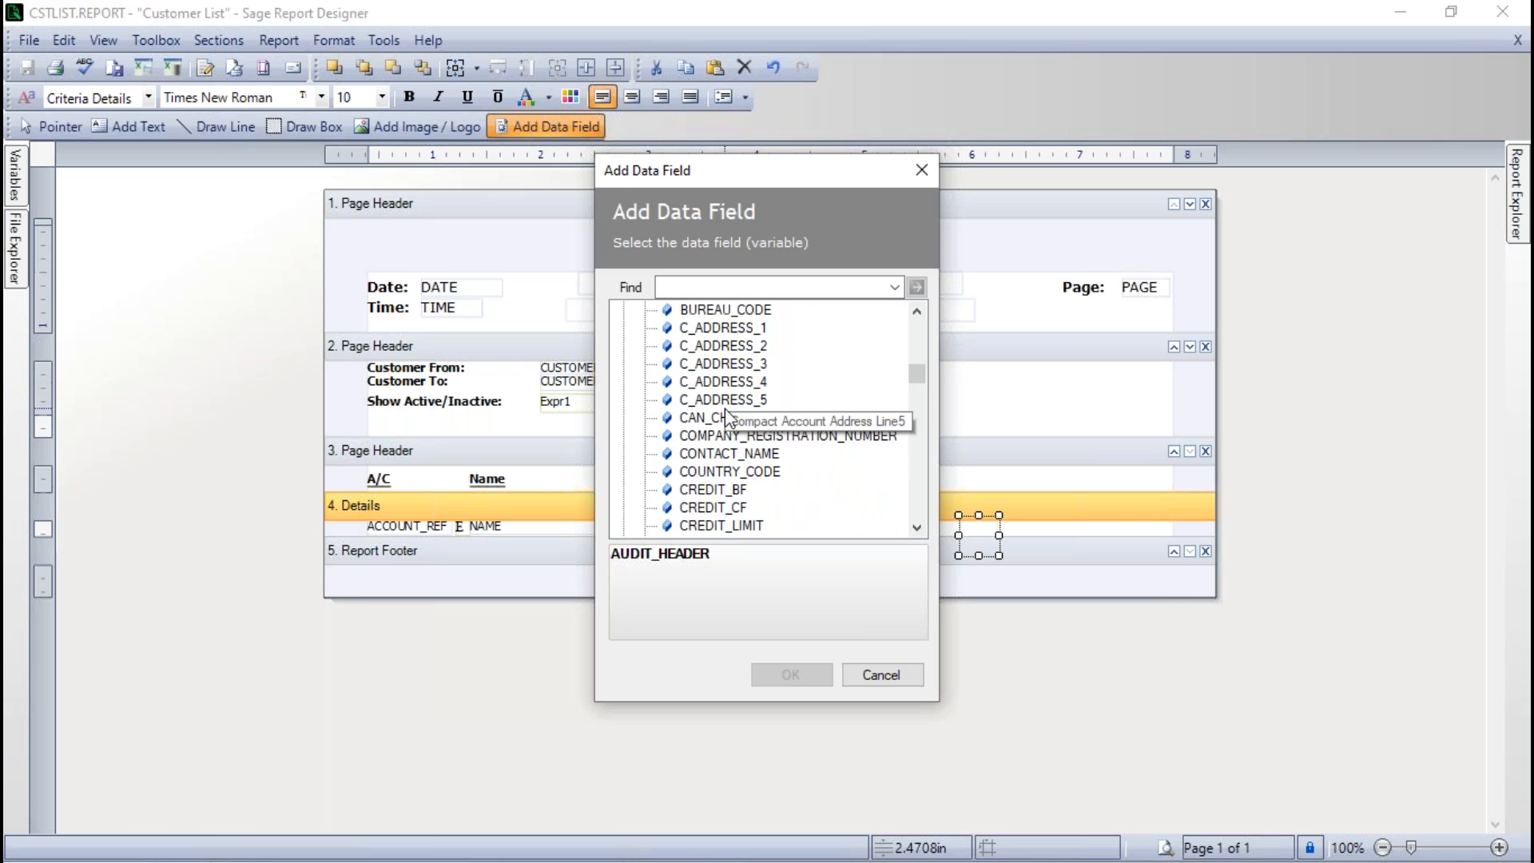
{"action": "left_click", "coordinate": [921, 525]}
{"action": "left_click_drag", "start_coordinate": [921, 525], "coordinate": [921, 525]}
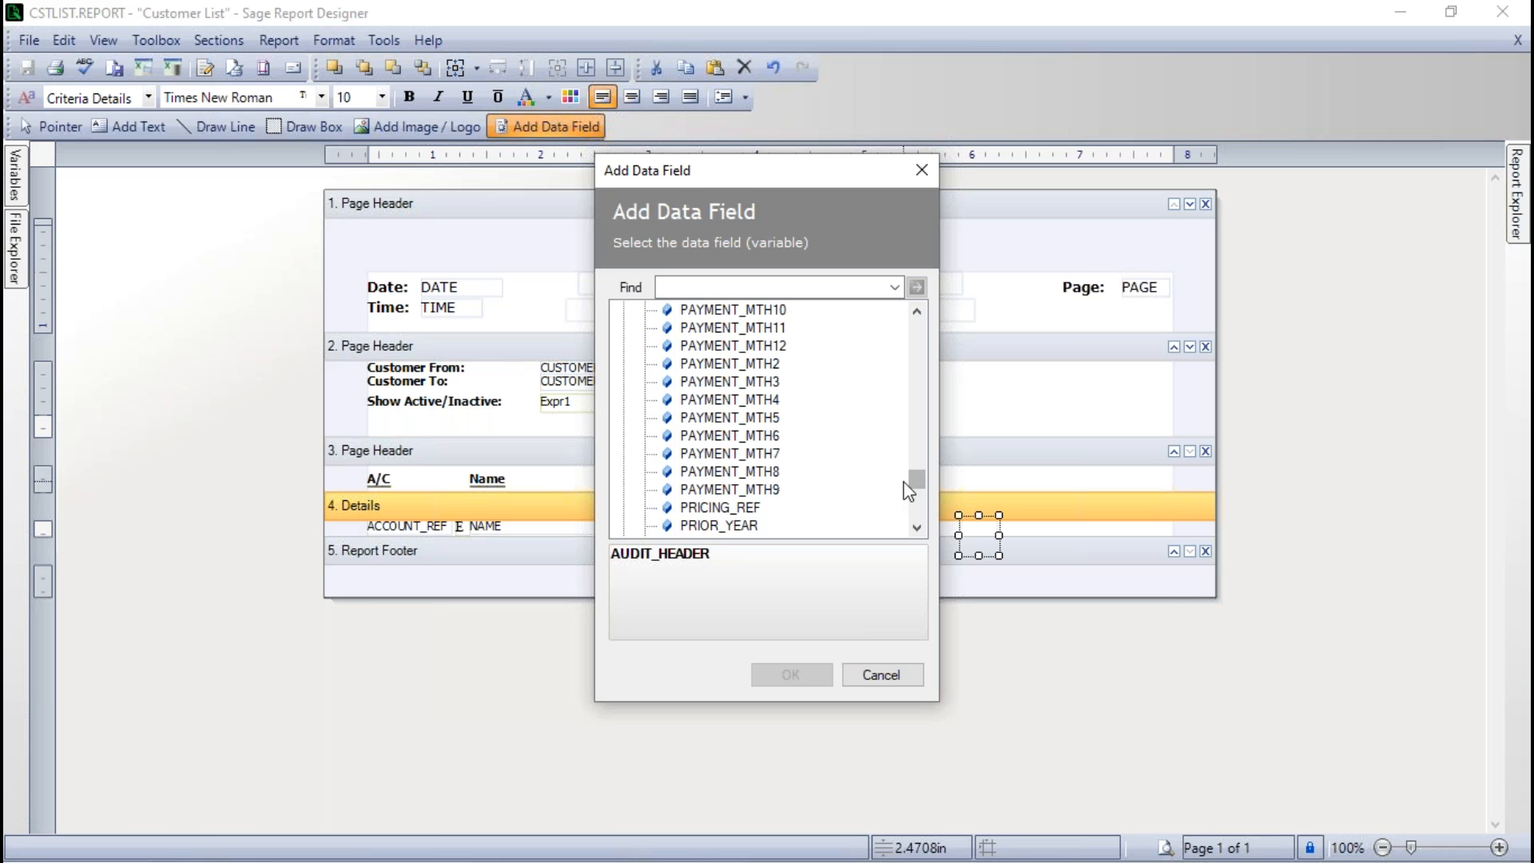
{"action": "left_click_drag", "start_coordinate": [915, 482], "coordinate": [922, 387]}
{"action": "left_click", "coordinate": [706, 329]}
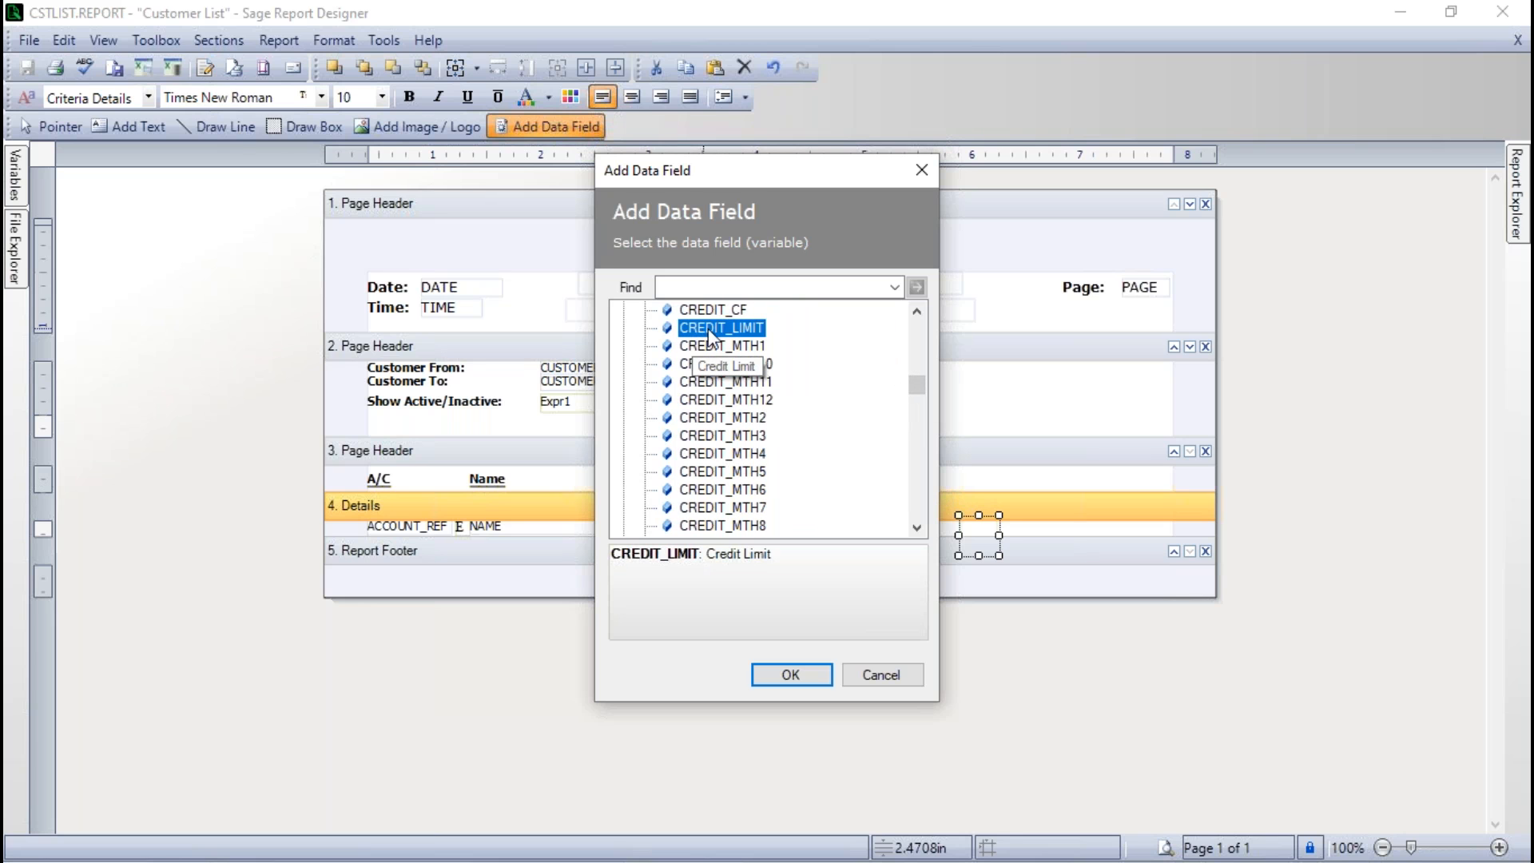
{"action": "left_click", "coordinate": [789, 674]}
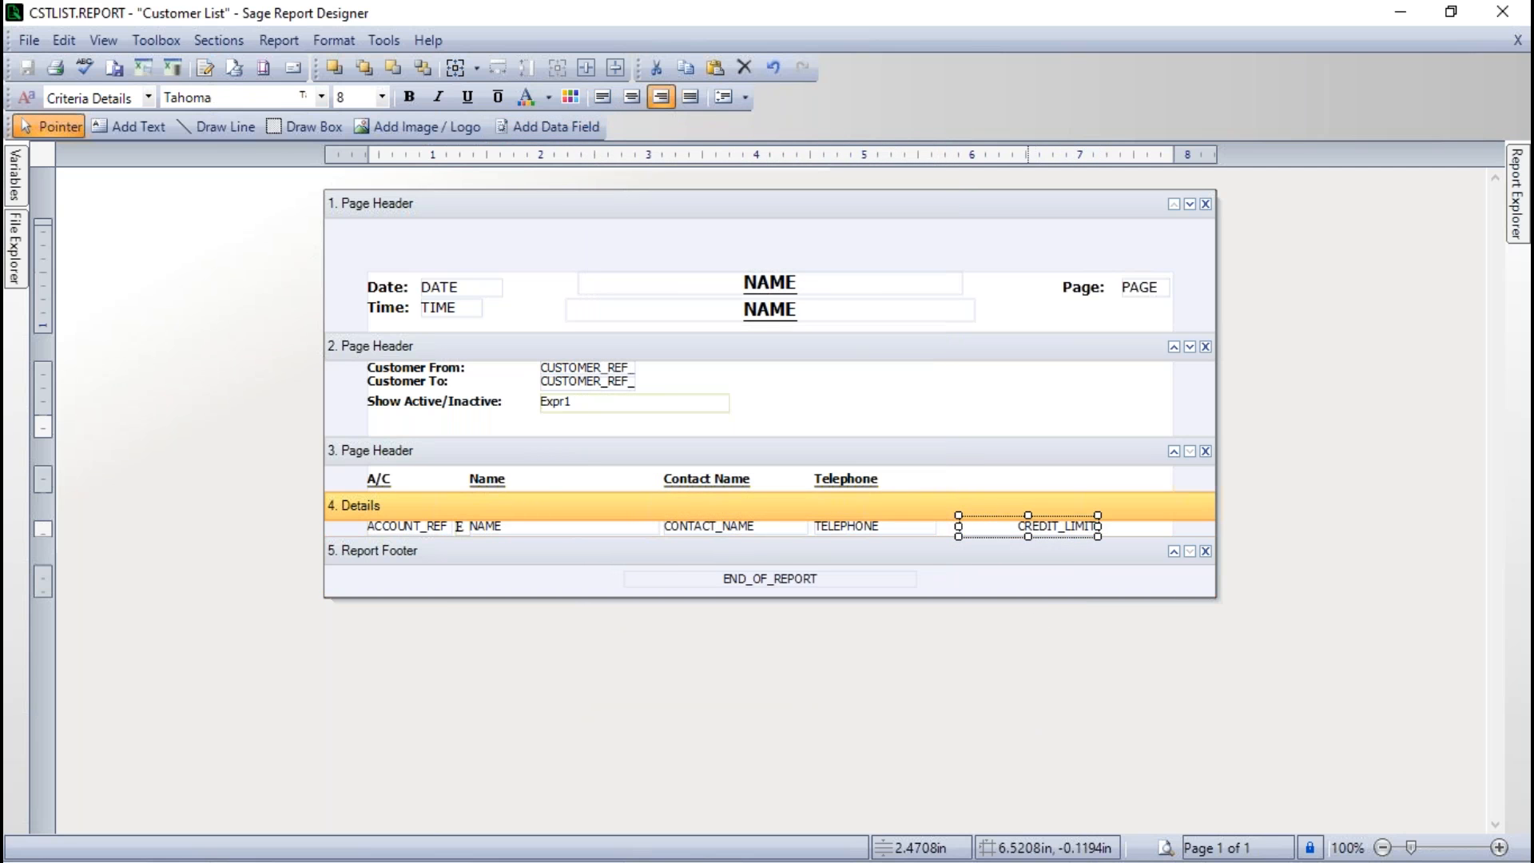
Preview the Customer List report with the default criteria for all records, and return to the report design.
{"action": "left_click", "coordinate": [1166, 847]}
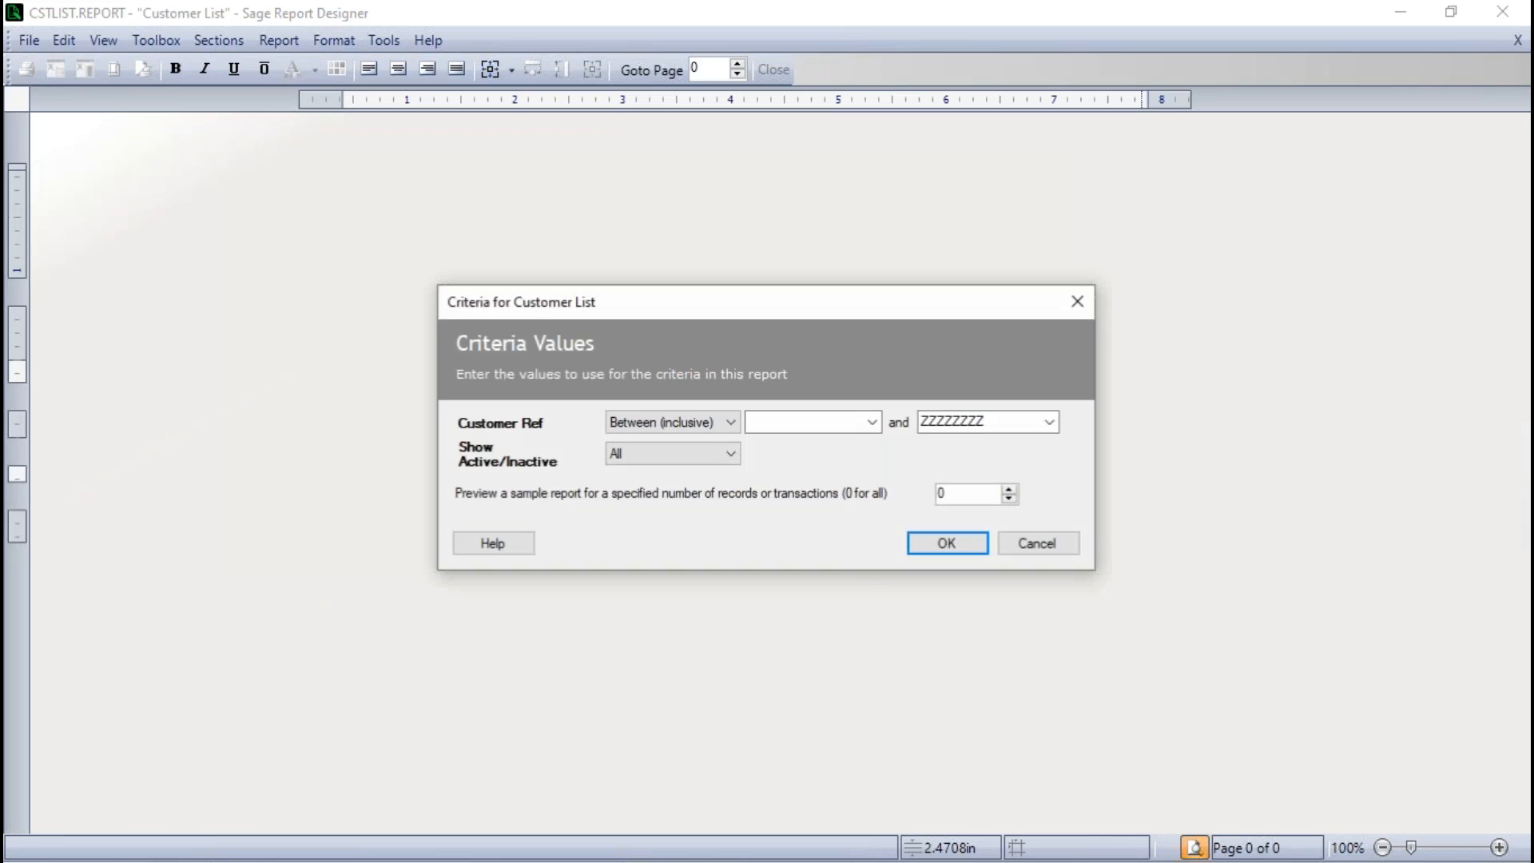
{"action": "left_click", "coordinate": [946, 543]}
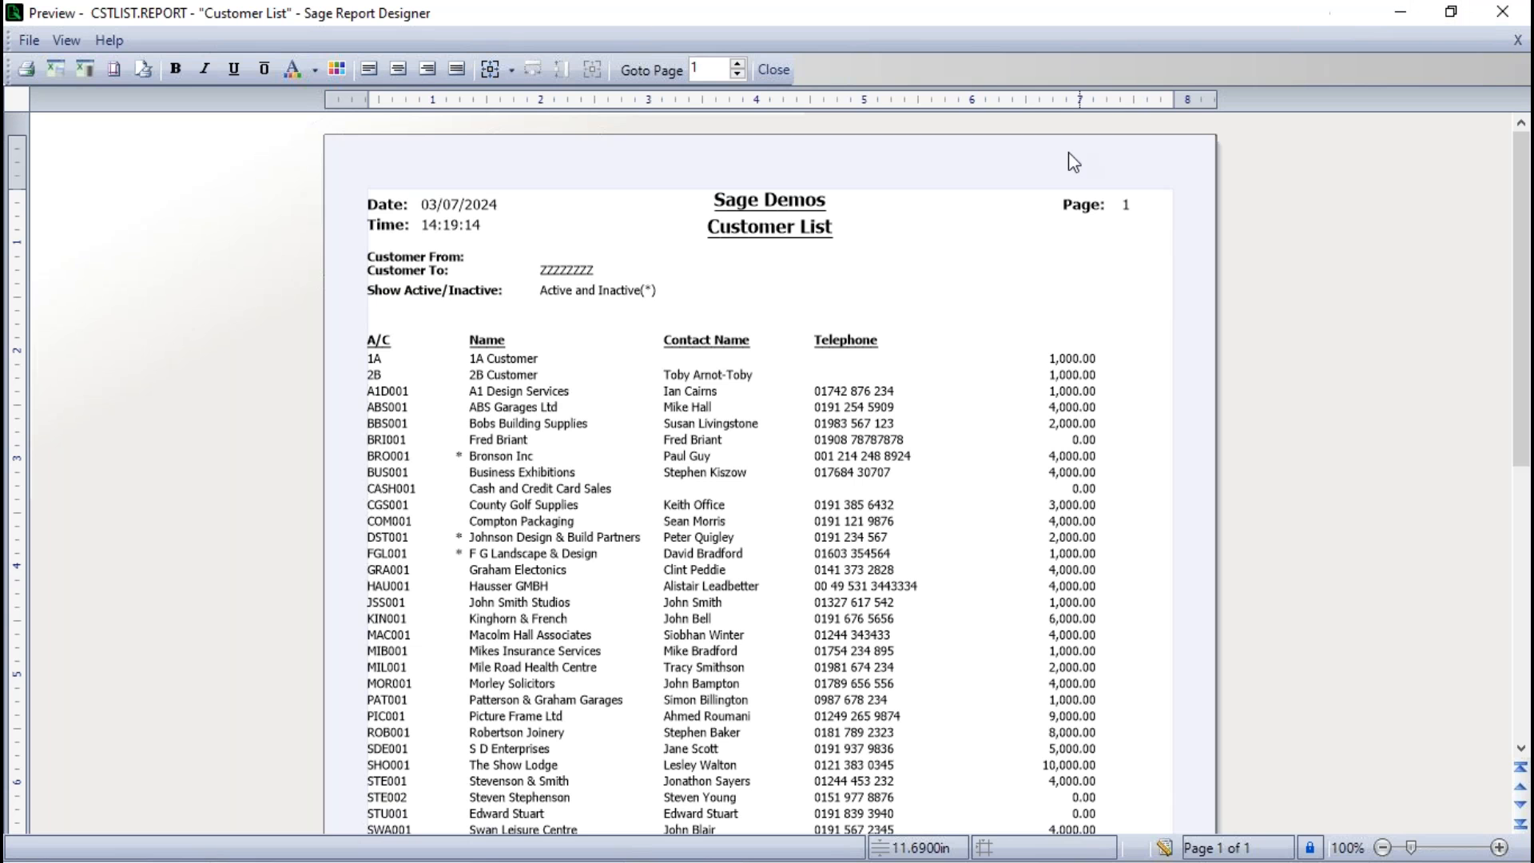
{"action": "left_click", "coordinate": [1164, 847]}
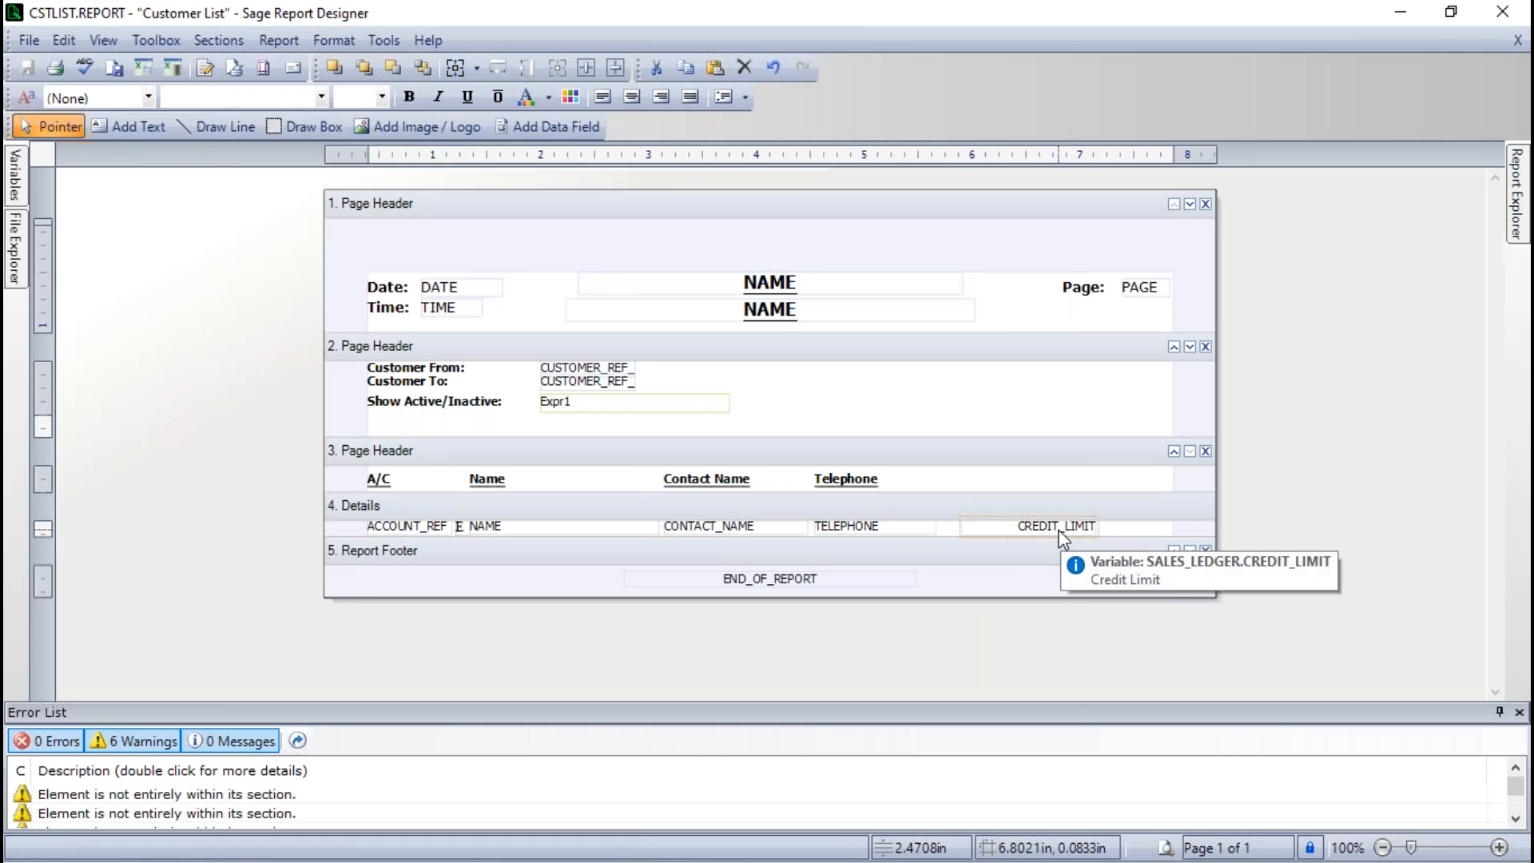
Dismiss the Error List and delete the CREDIT_LIMIT field from the Details section.
{"action": "left_click", "coordinate": [1519, 712]}
{"action": "left_click", "coordinate": [1060, 526]}
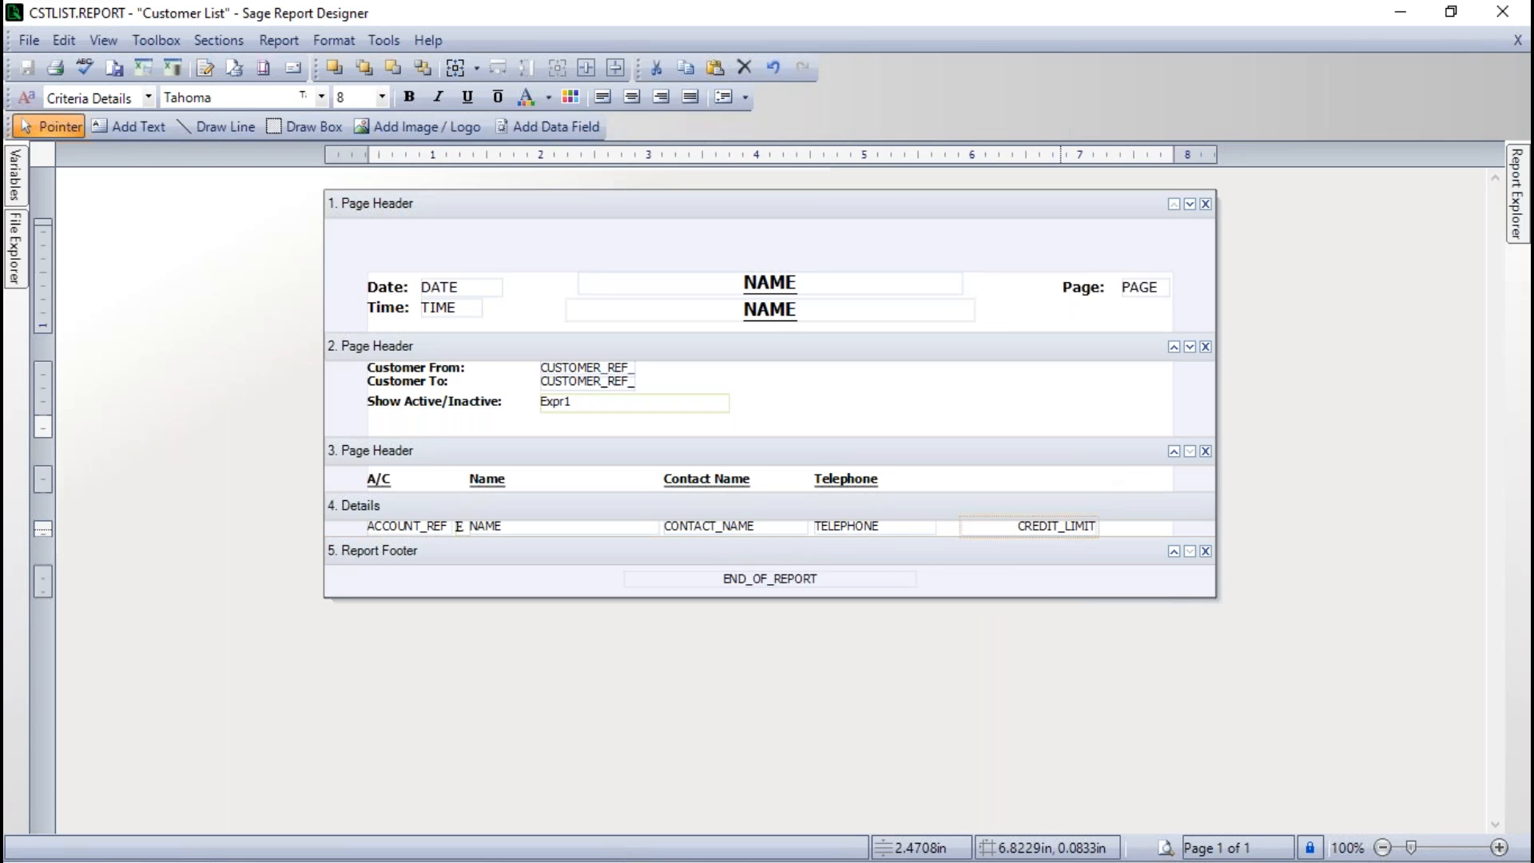
{"action": "key", "text": "Delete"}
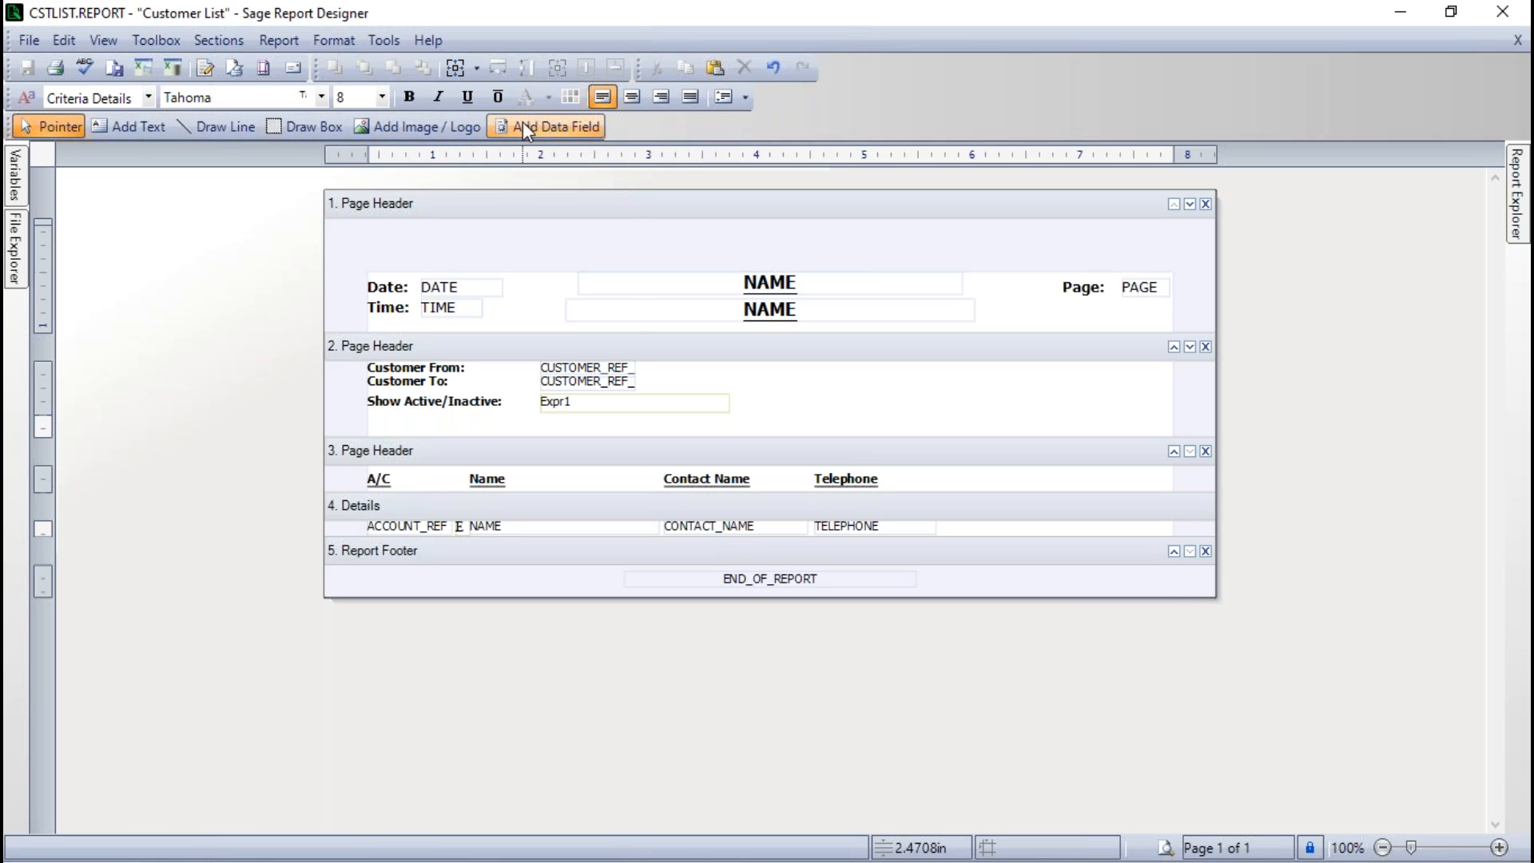
Hide the Toolbox - Basic toolbar and display it again.
{"action": "right_click", "coordinate": [636, 123]}
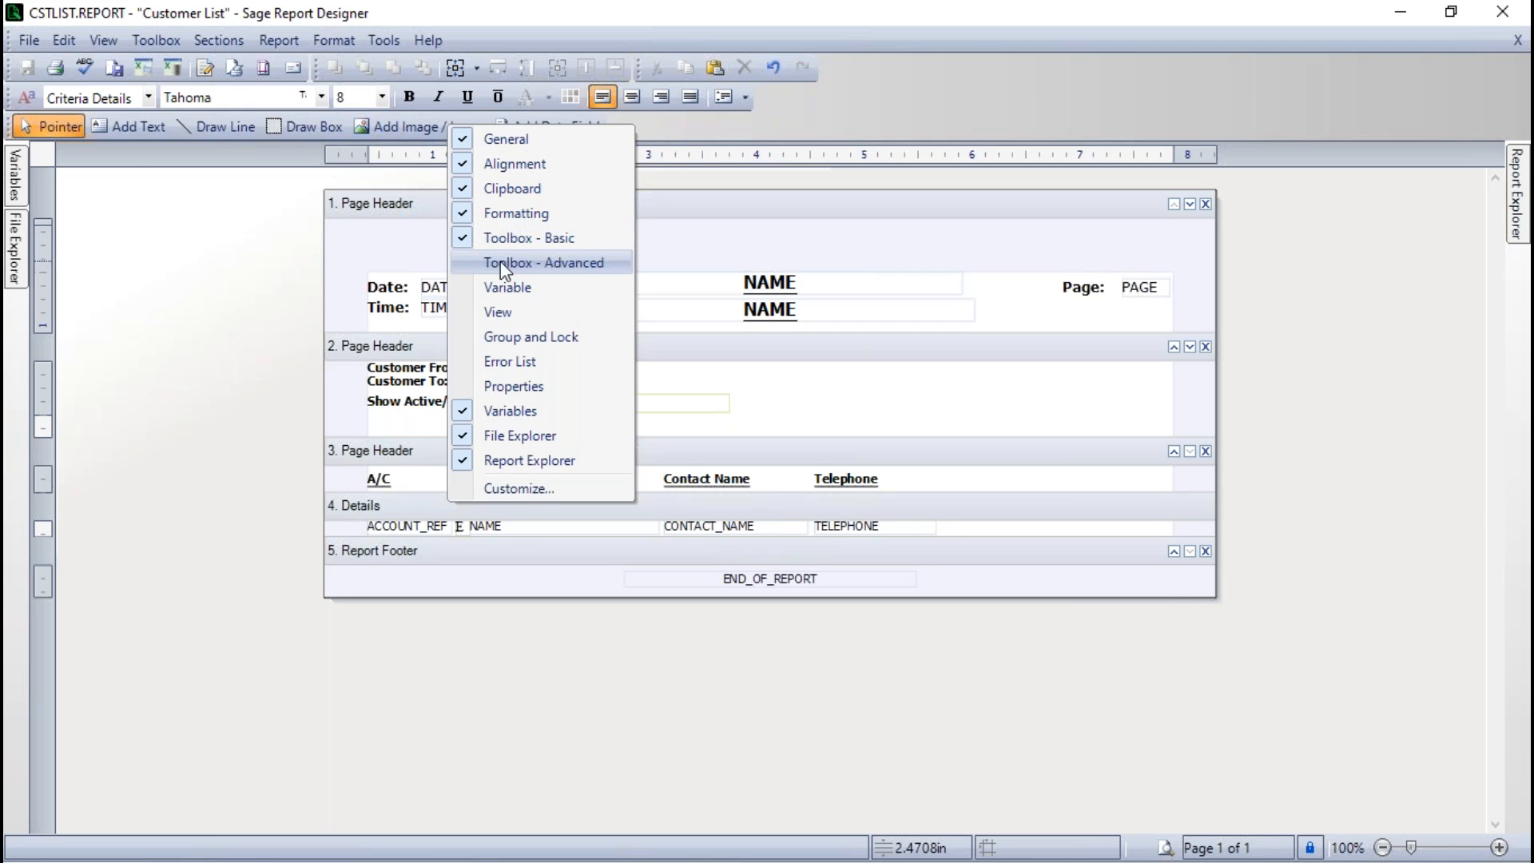
{"action": "left_click", "coordinate": [477, 239]}
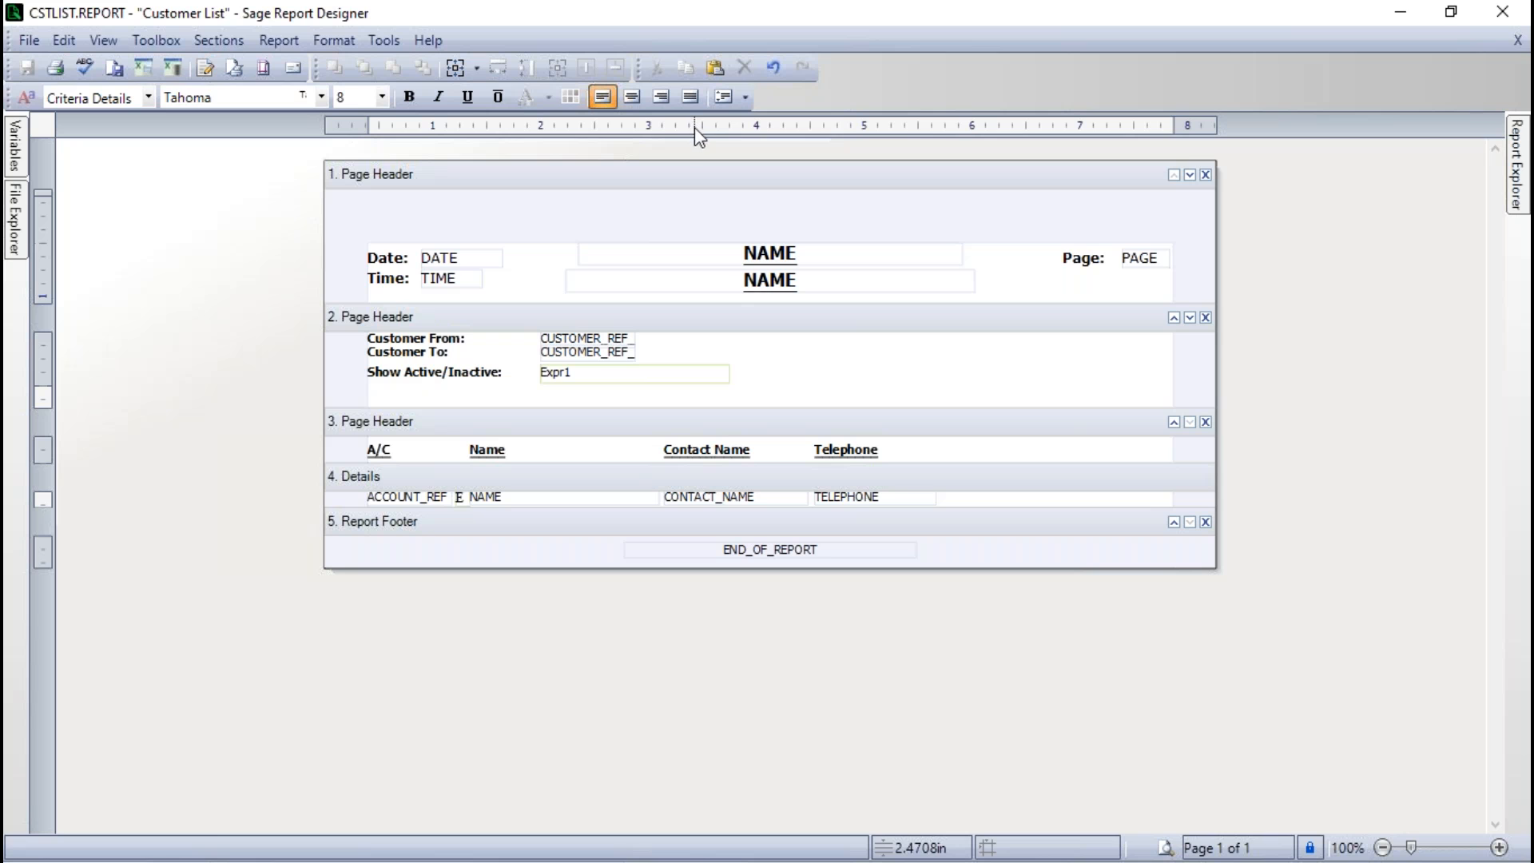
{"action": "right_click", "coordinate": [960, 83]}
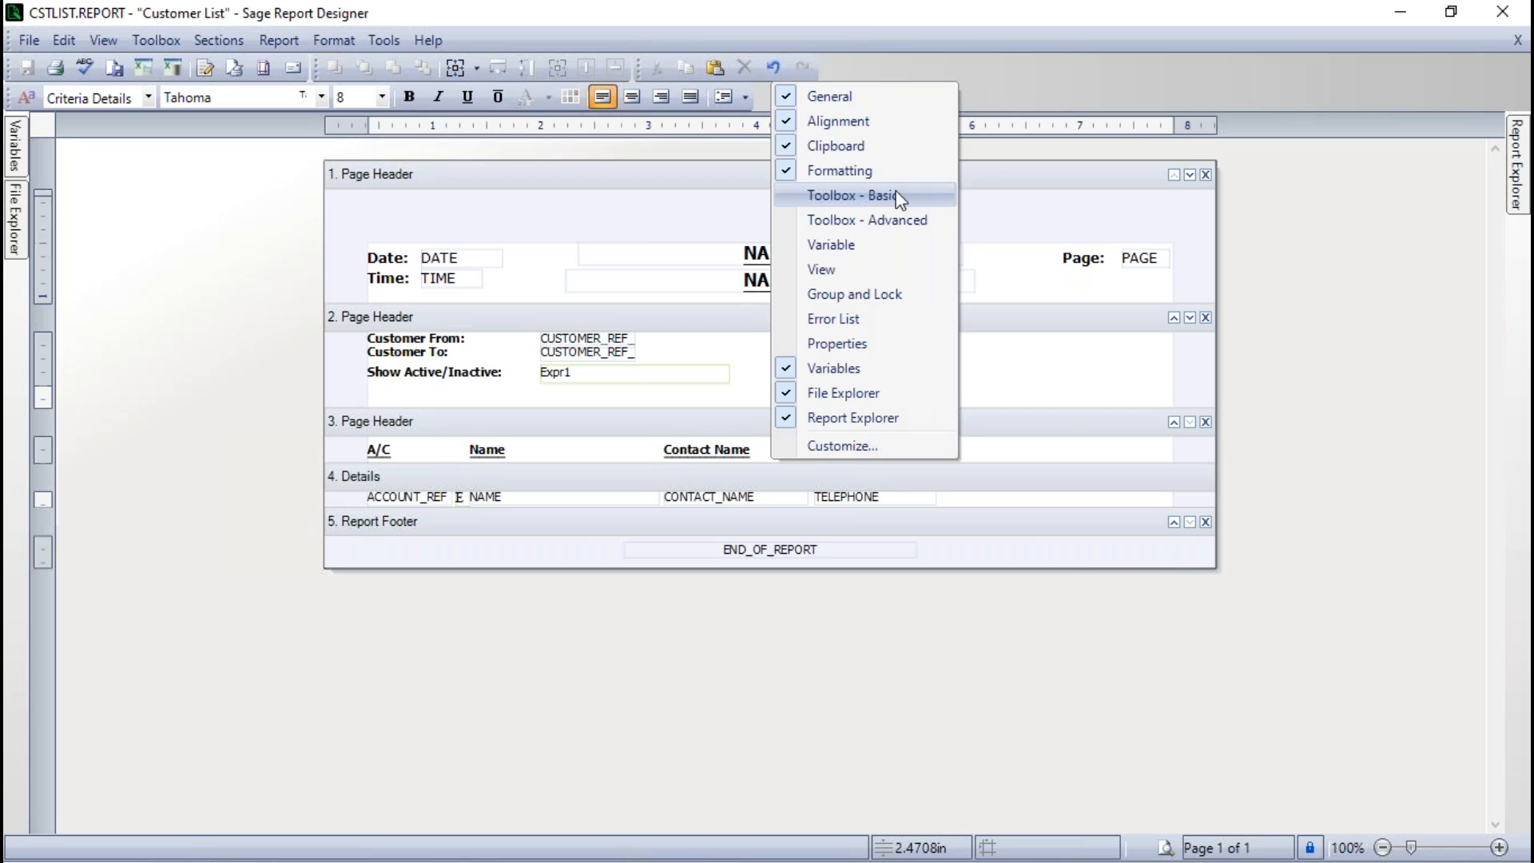
{"action": "left_click", "coordinate": [833, 195]}
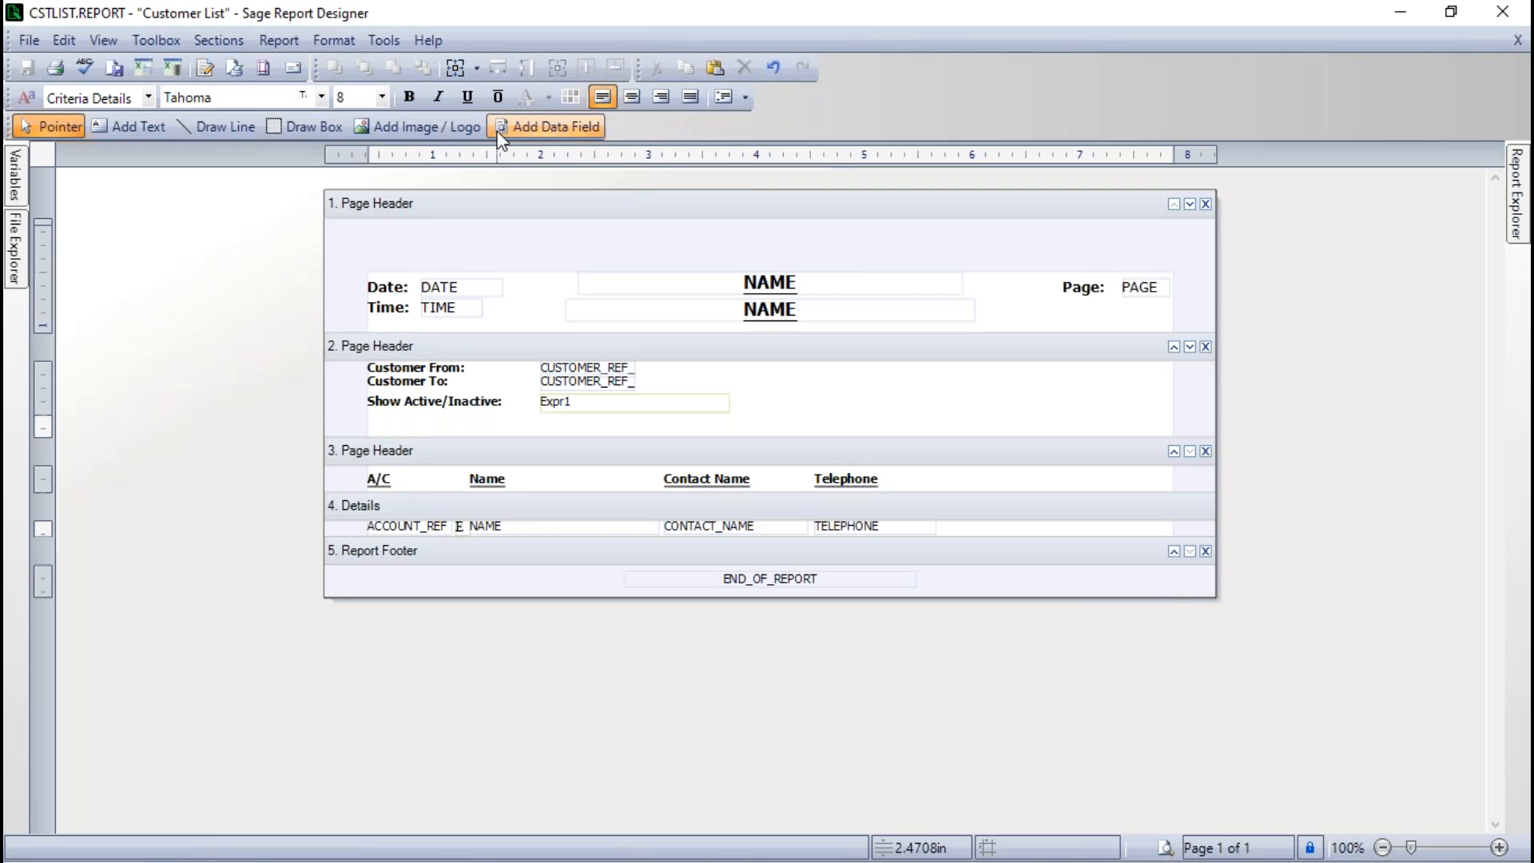
{"action": "left_click", "coordinate": [146, 40]}
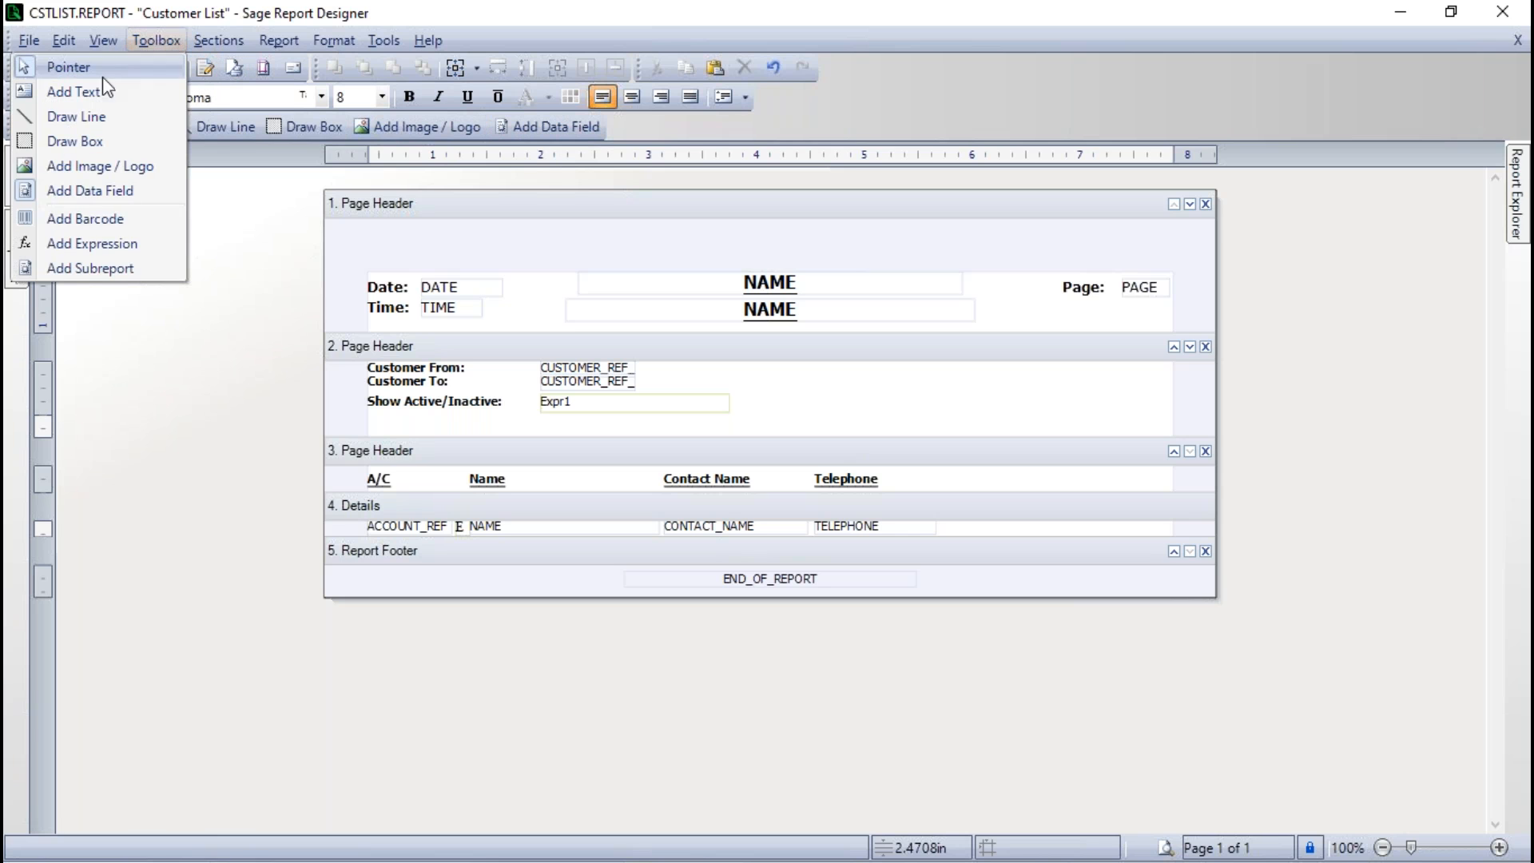
{"action": "left_click", "coordinate": [83, 190]}
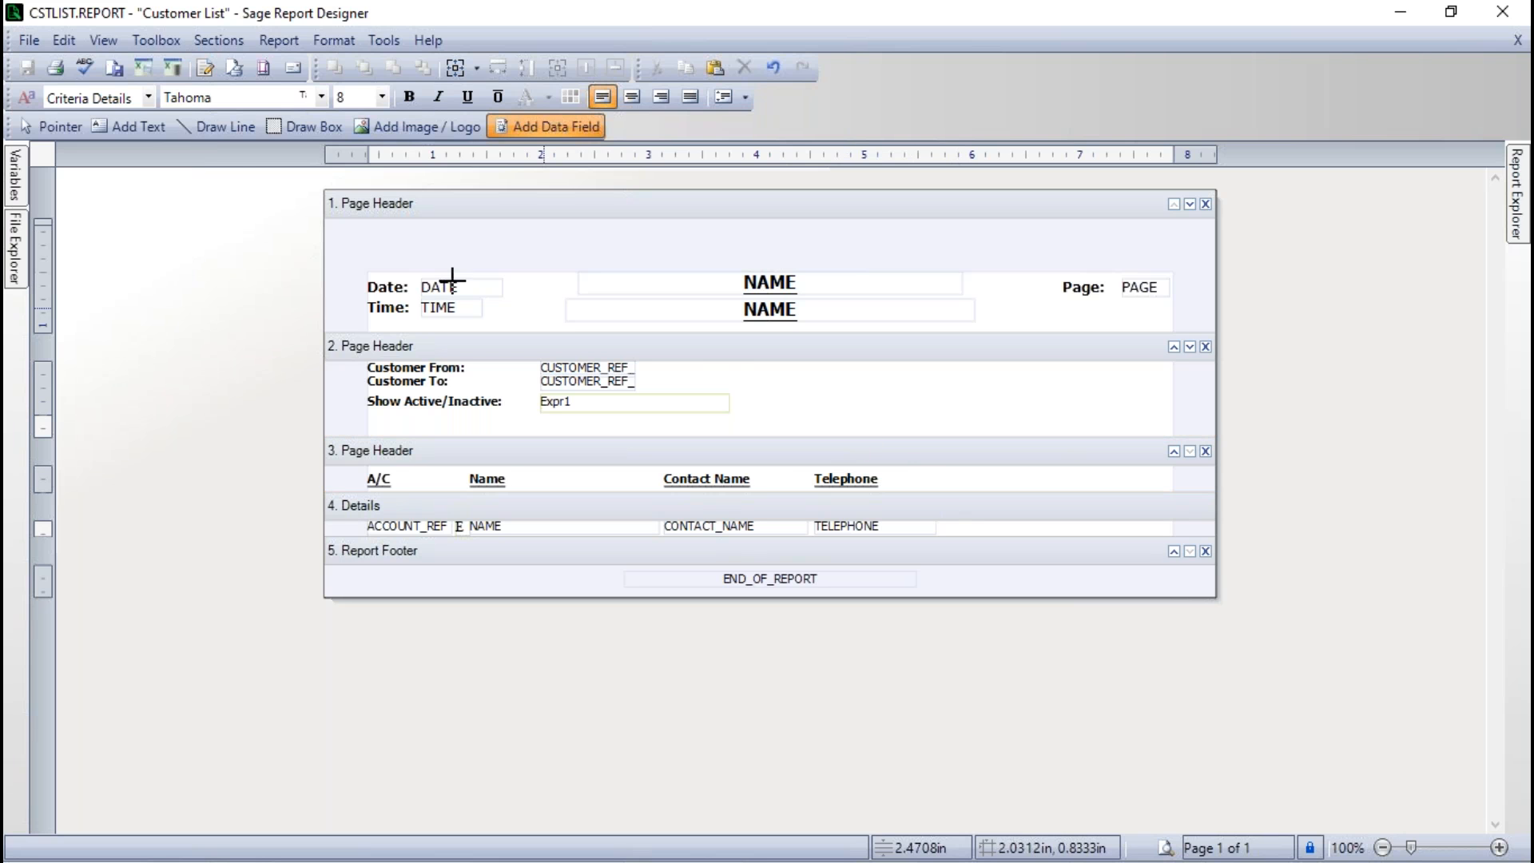
{"action": "left_click", "coordinate": [1004, 525]}
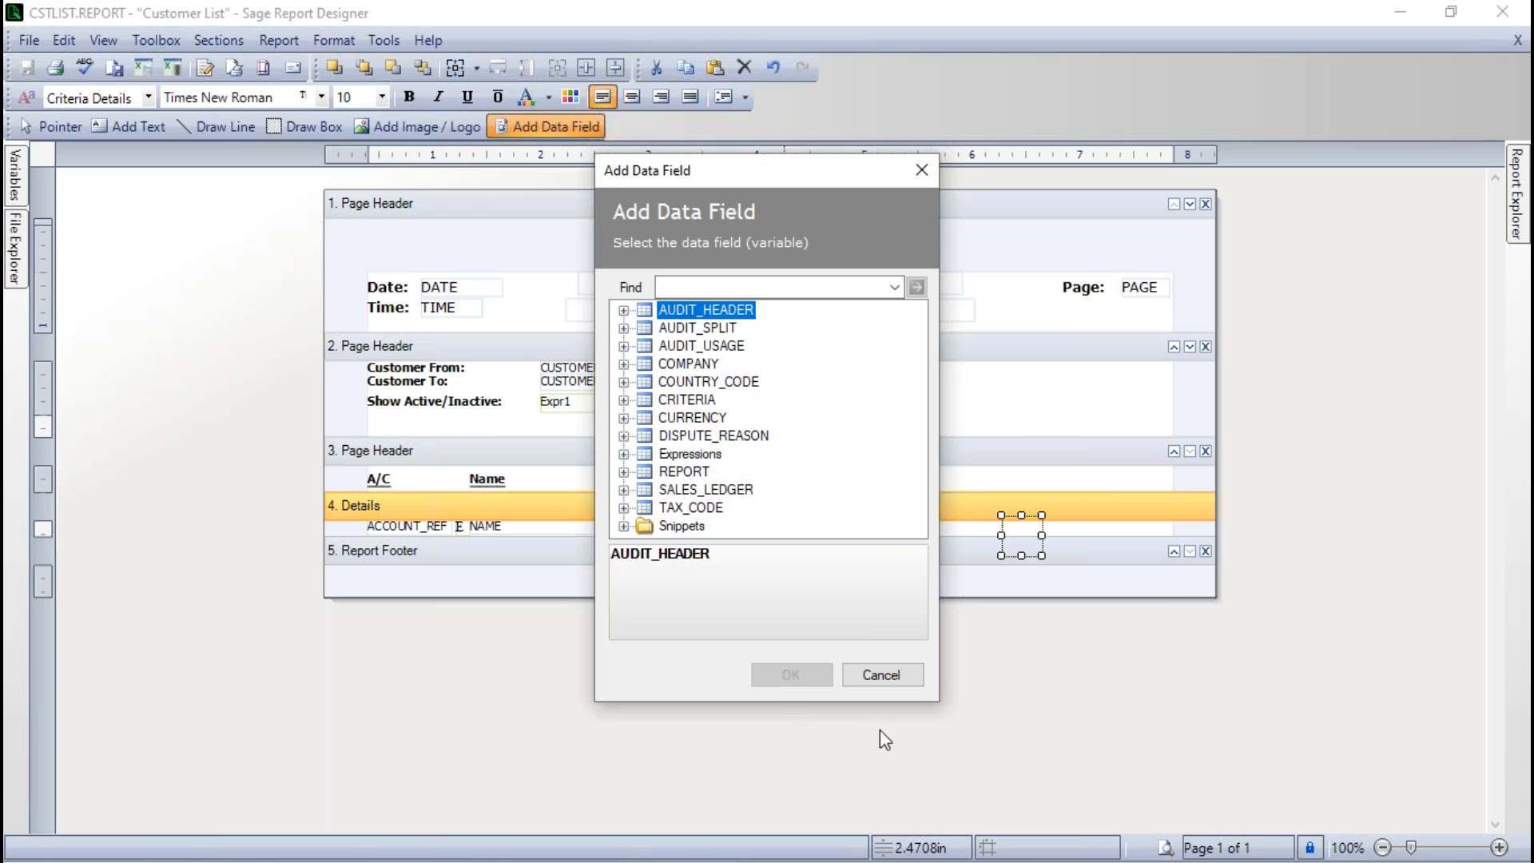
{"action": "left_click", "coordinate": [878, 674]}
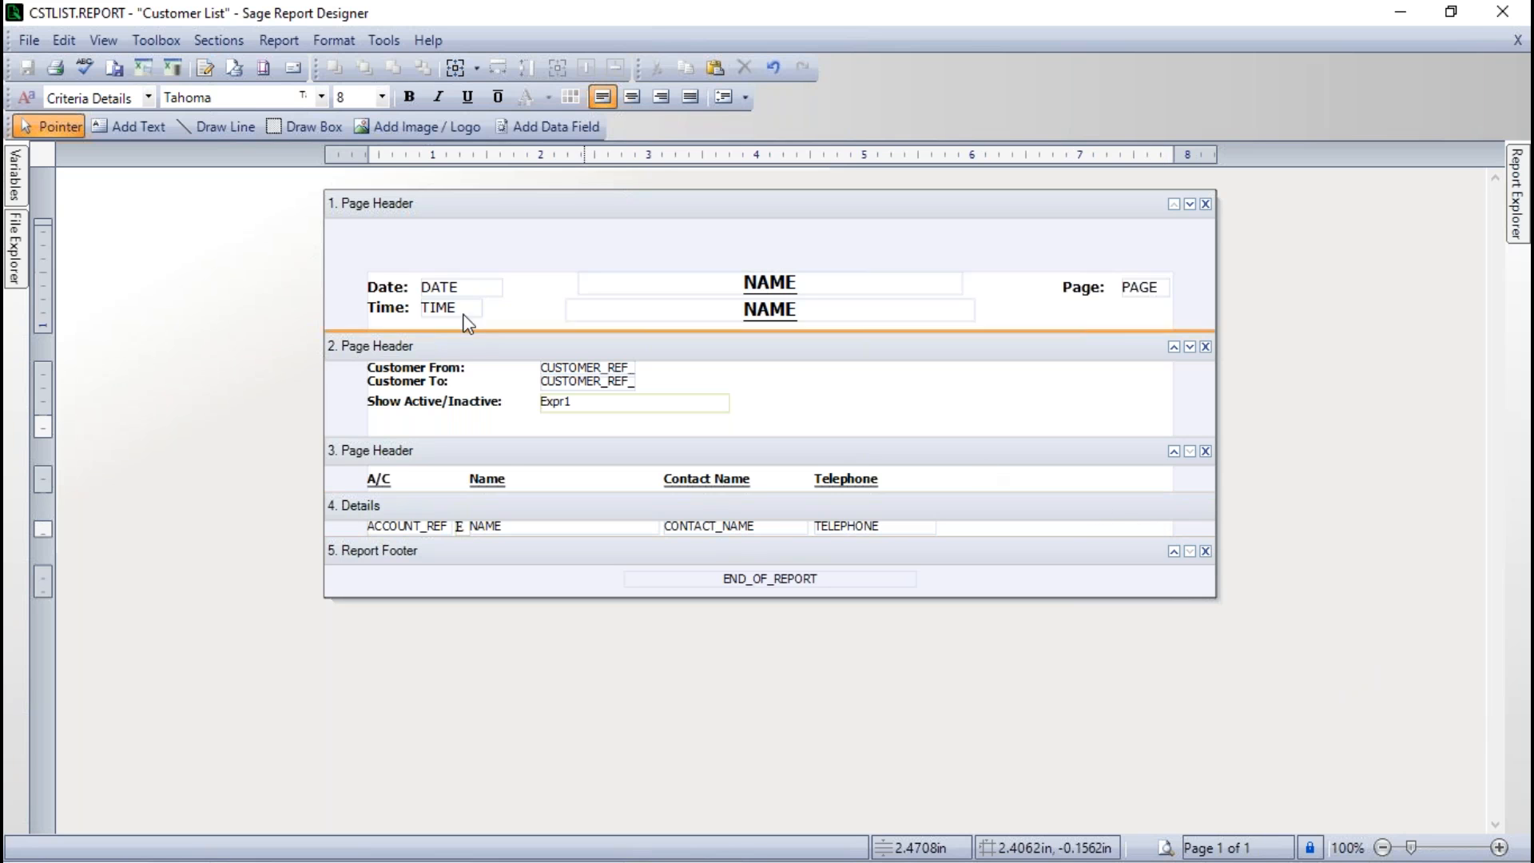
Open the Variables list and pin it so it stays displayed beside the report design.
{"action": "left_click", "coordinate": [15, 178]}
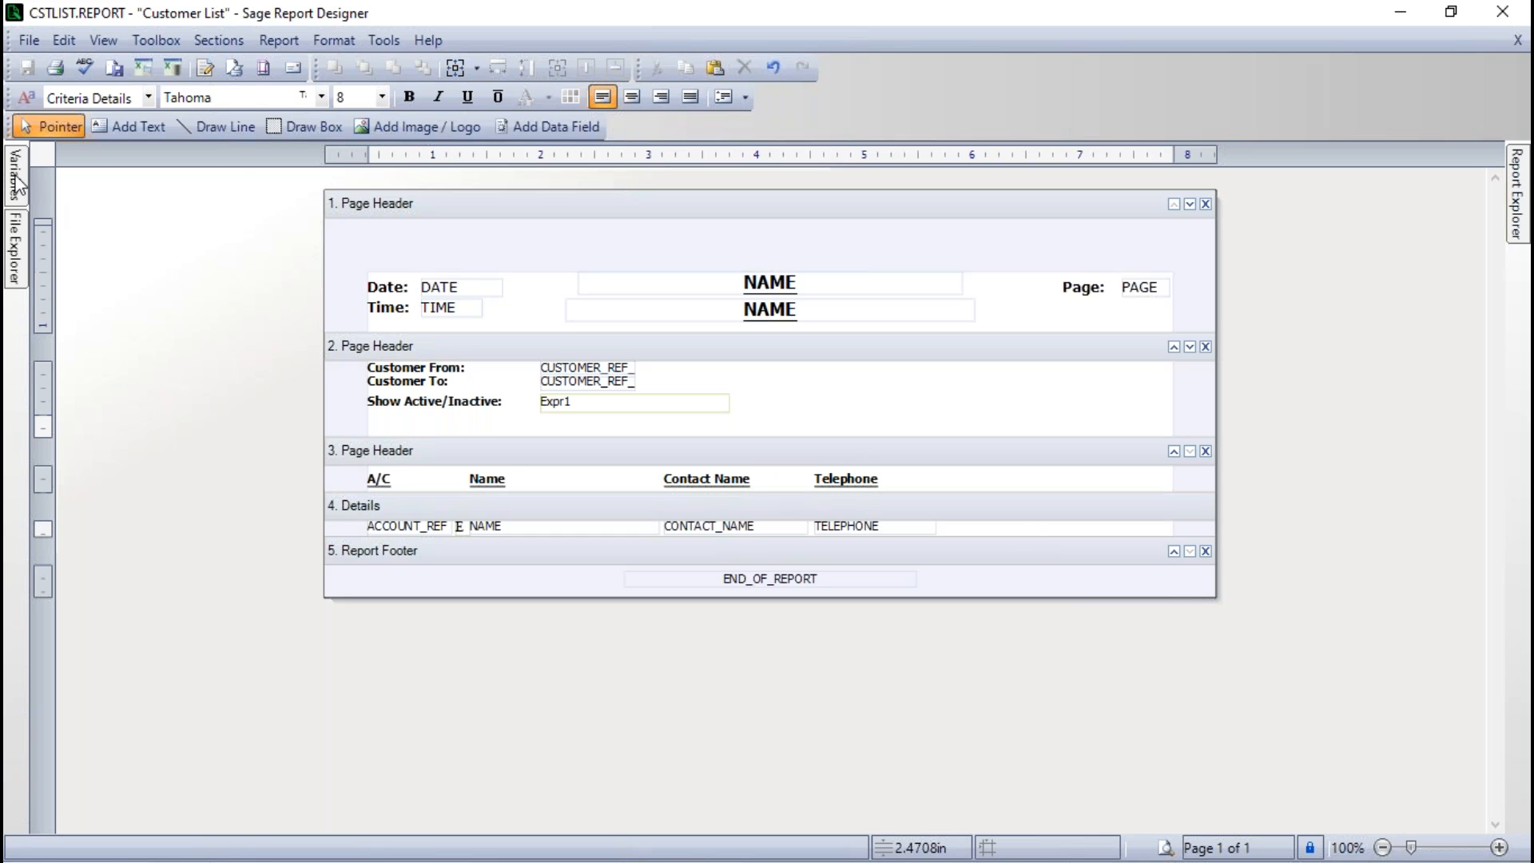
{"action": "mouse_move", "coordinate": [19, 184]}
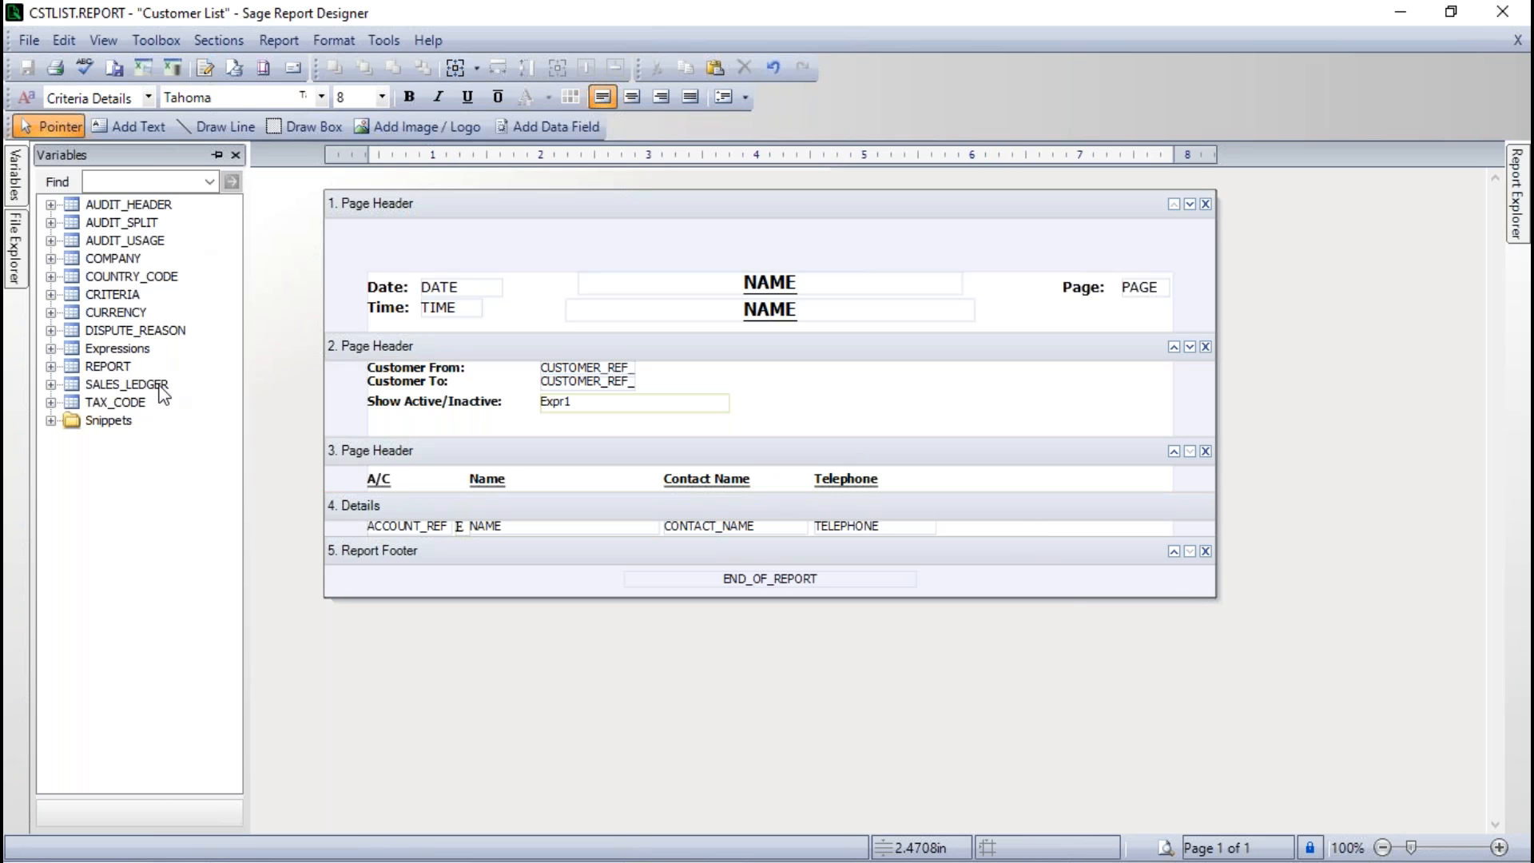
{"action": "left_click", "coordinate": [217, 154]}
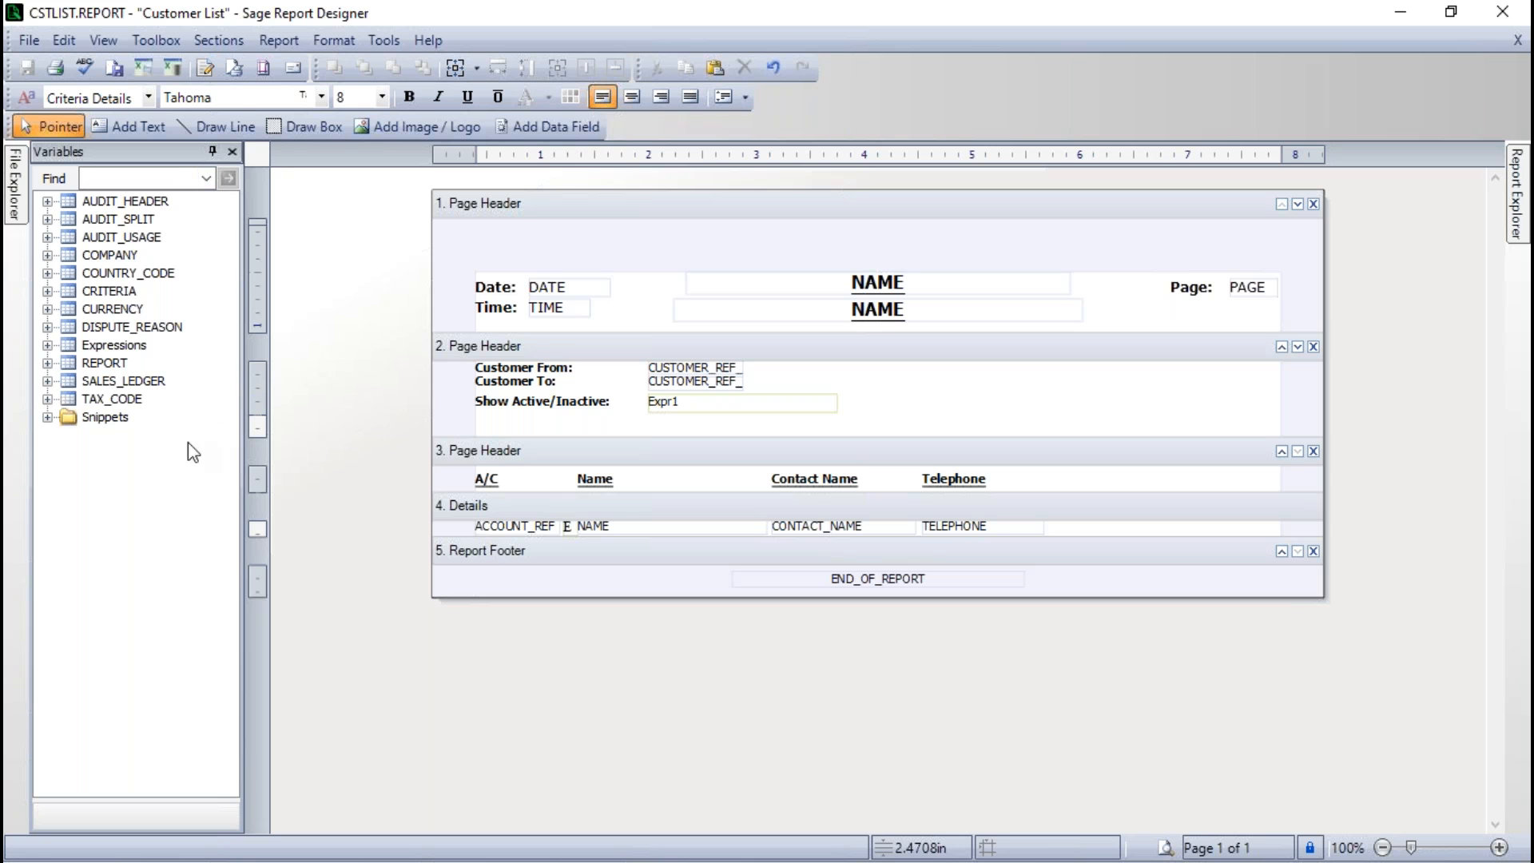
Add the SALES_LEDGER variables CREDIT_LIMIT, beside TELEPHONE, and ADDRESS_1, on a line beneath the existing fields, to the Details section.
{"action": "left_click", "coordinate": [48, 381]}
{"action": "left_click_drag", "start_coordinate": [230, 268], "coordinate": [239, 329]}
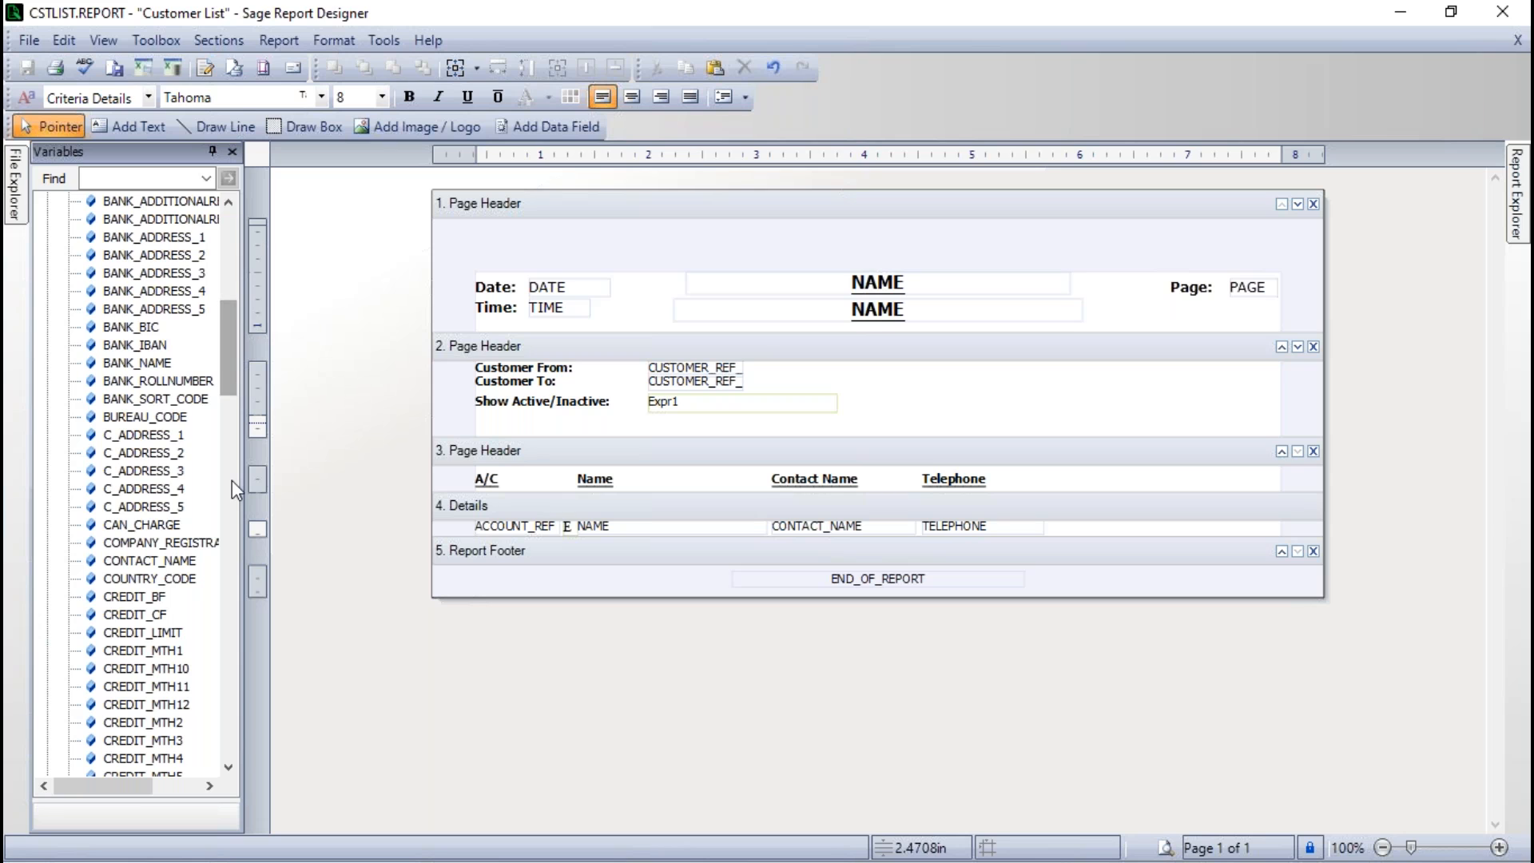
{"action": "left_click", "coordinate": [145, 633]}
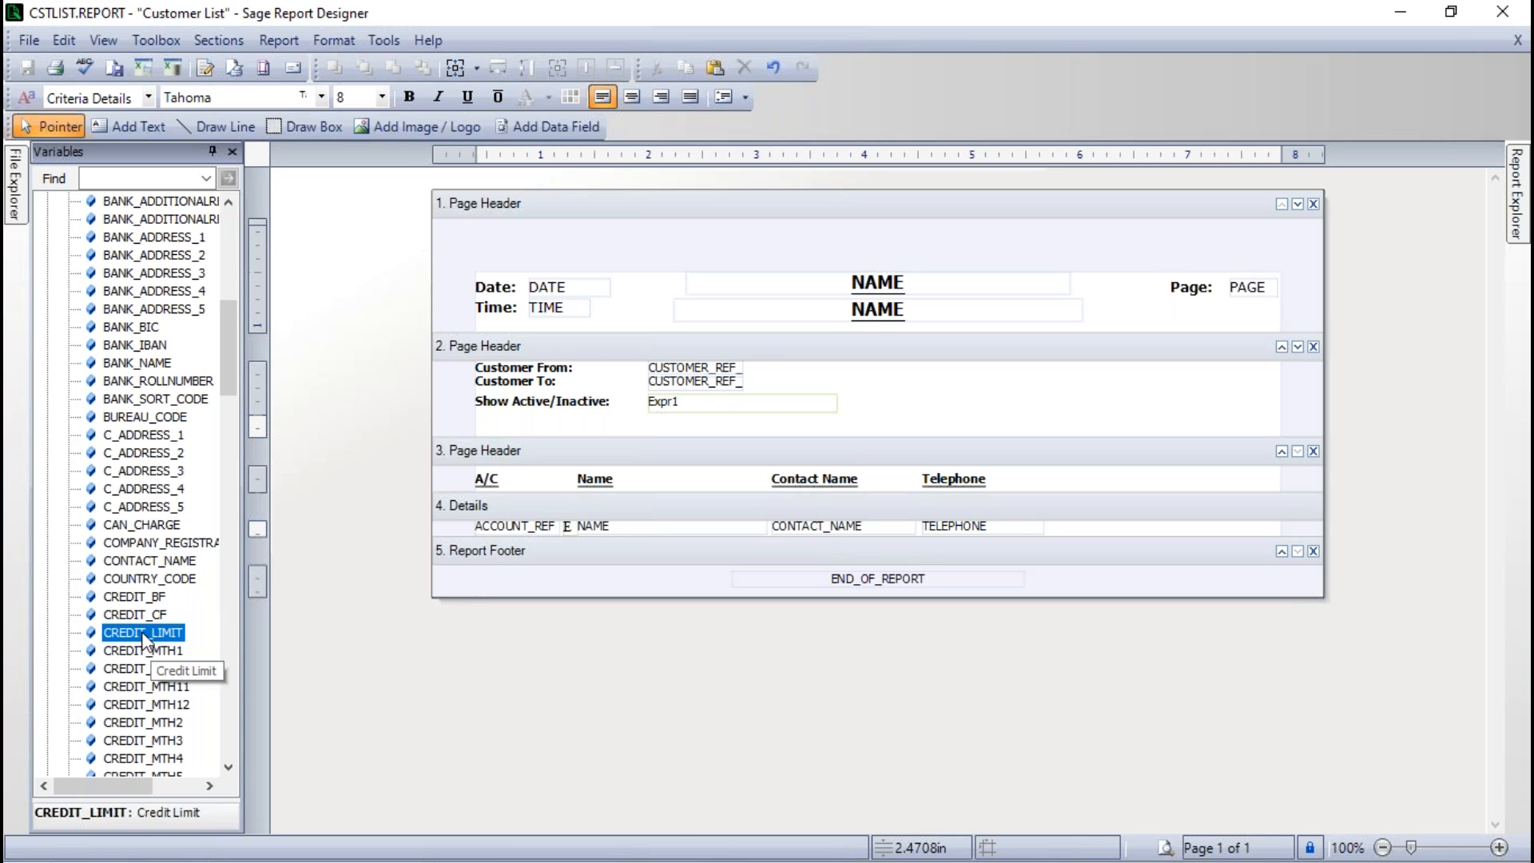
{"action": "double_click", "coordinate": [142, 631]}
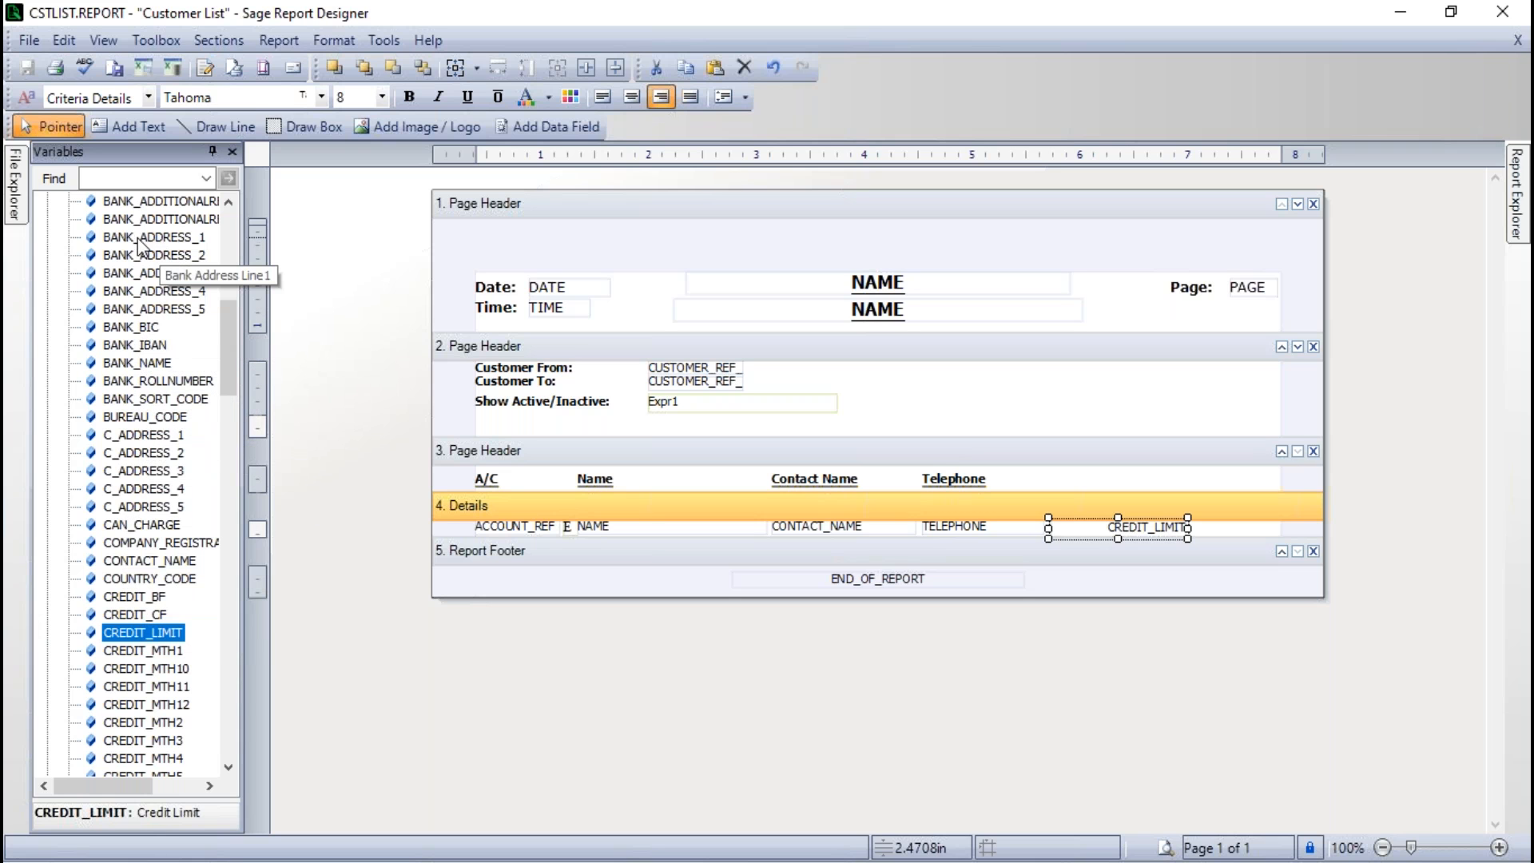
{"action": "left_click_drag", "start_coordinate": [220, 326], "coordinate": [227, 267]}
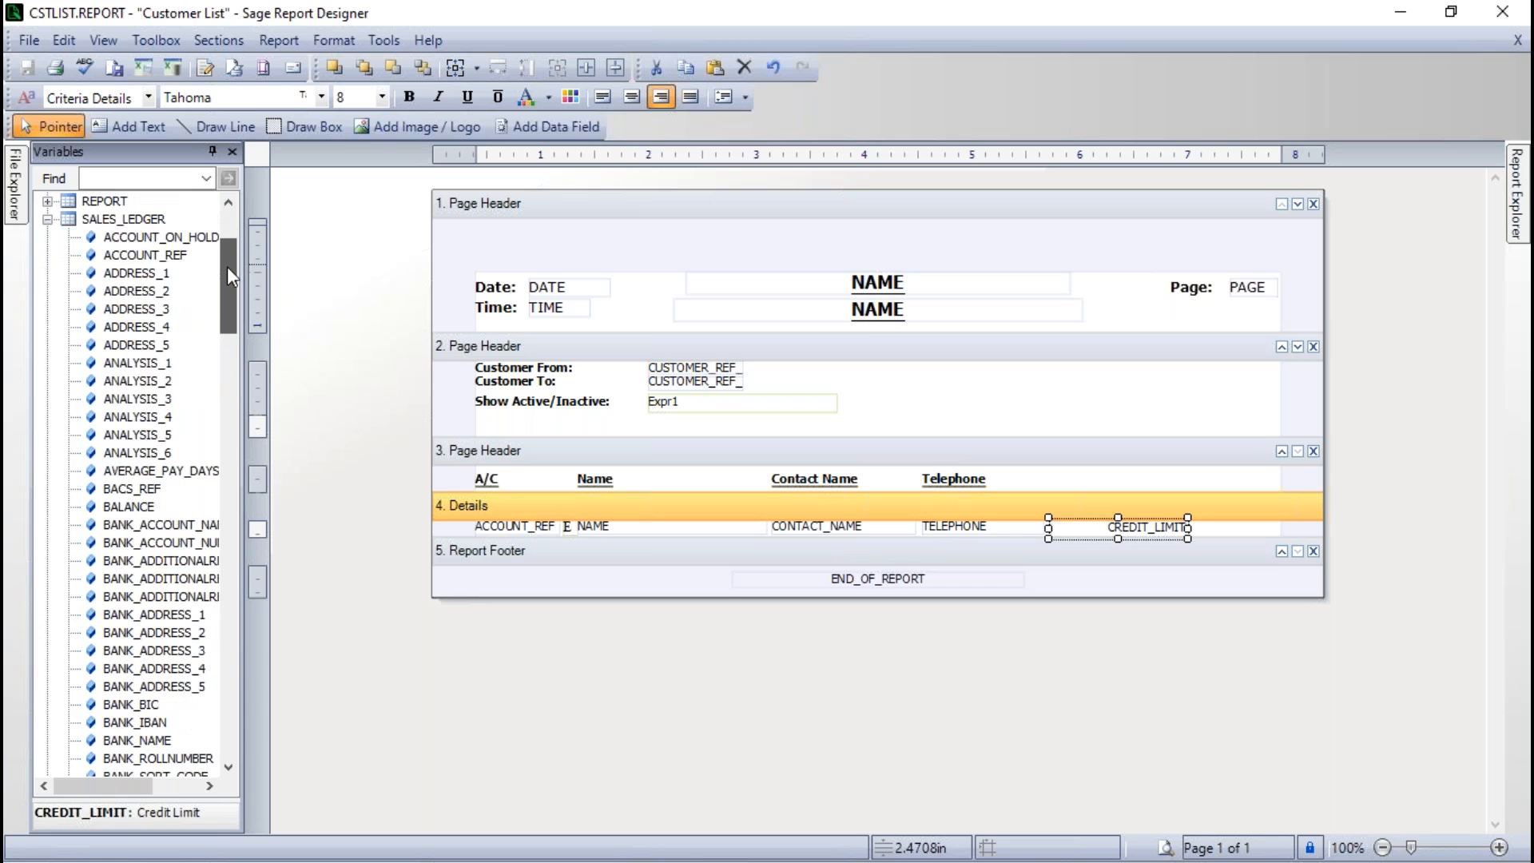
{"action": "double_click", "coordinate": [131, 273]}
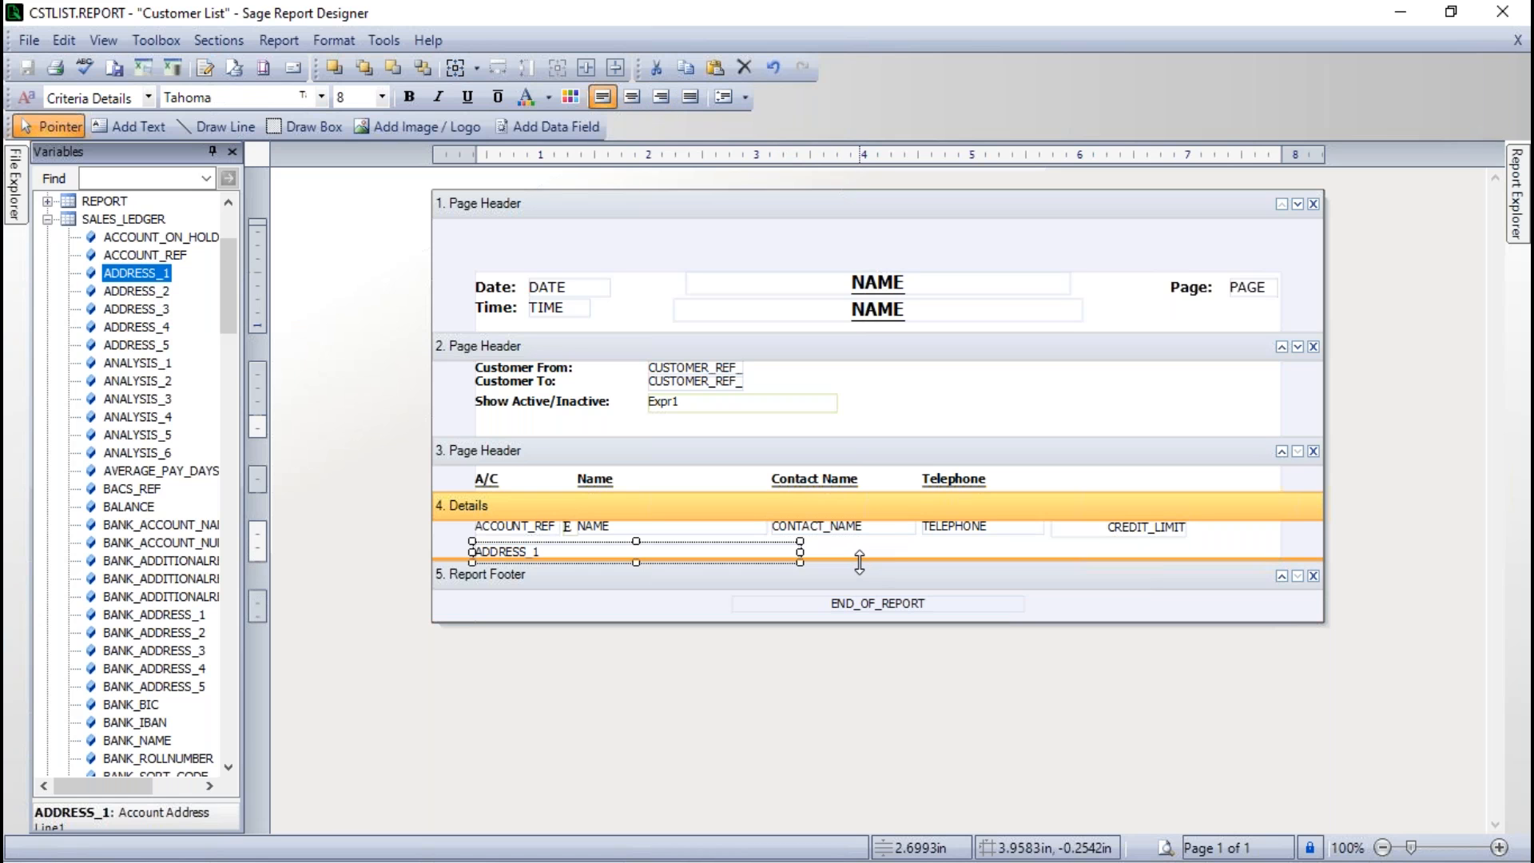
Preview the Customer List for all customers using the default criteria and return to the report design.
{"action": "left_click", "coordinate": [1167, 847]}
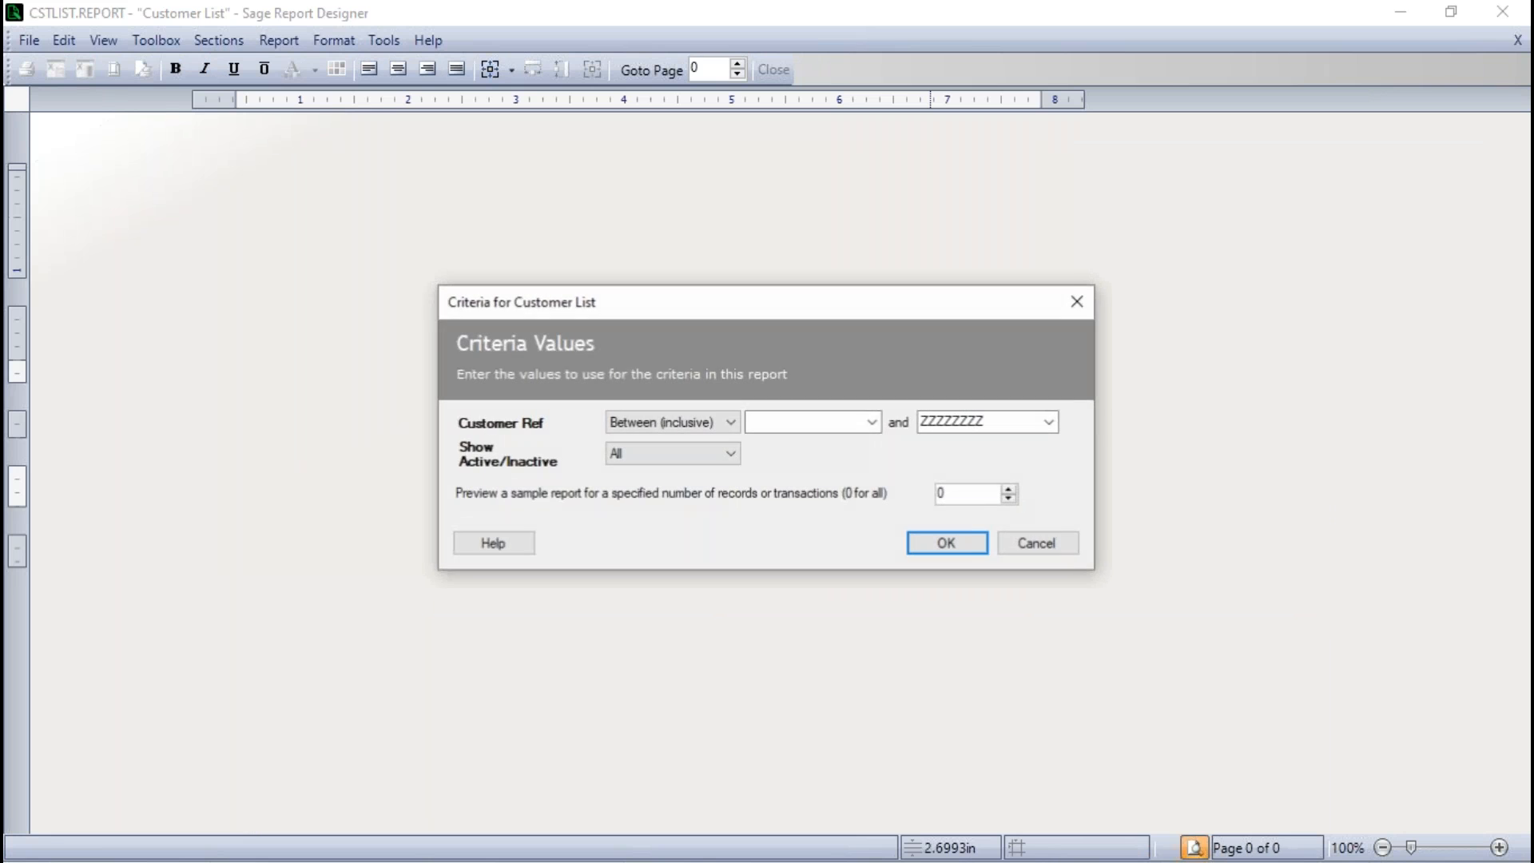
{"action": "left_click", "coordinate": [970, 540]}
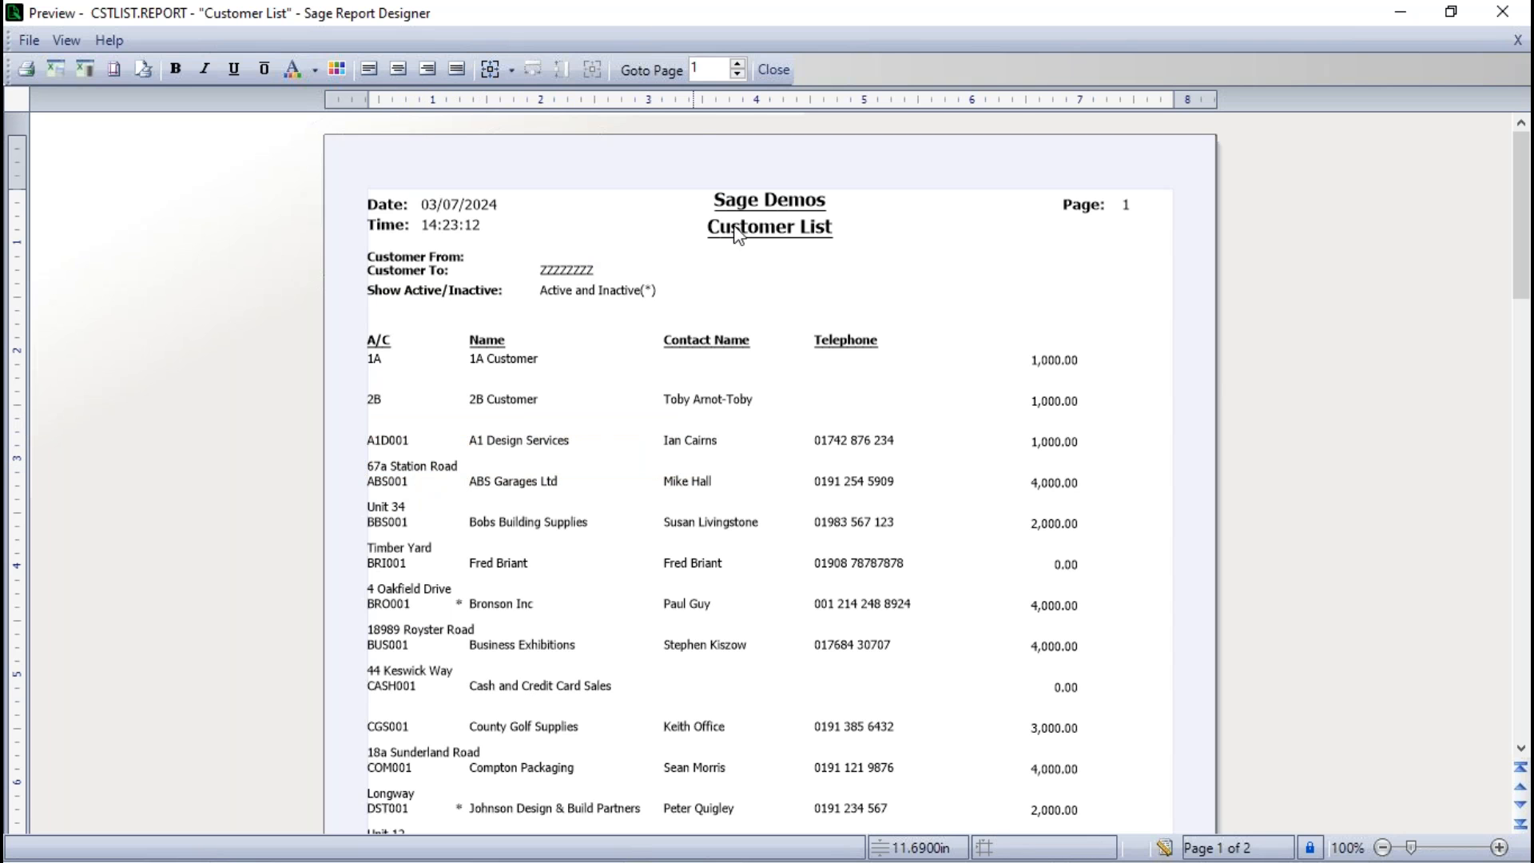
{"action": "left_click", "coordinate": [1165, 848]}
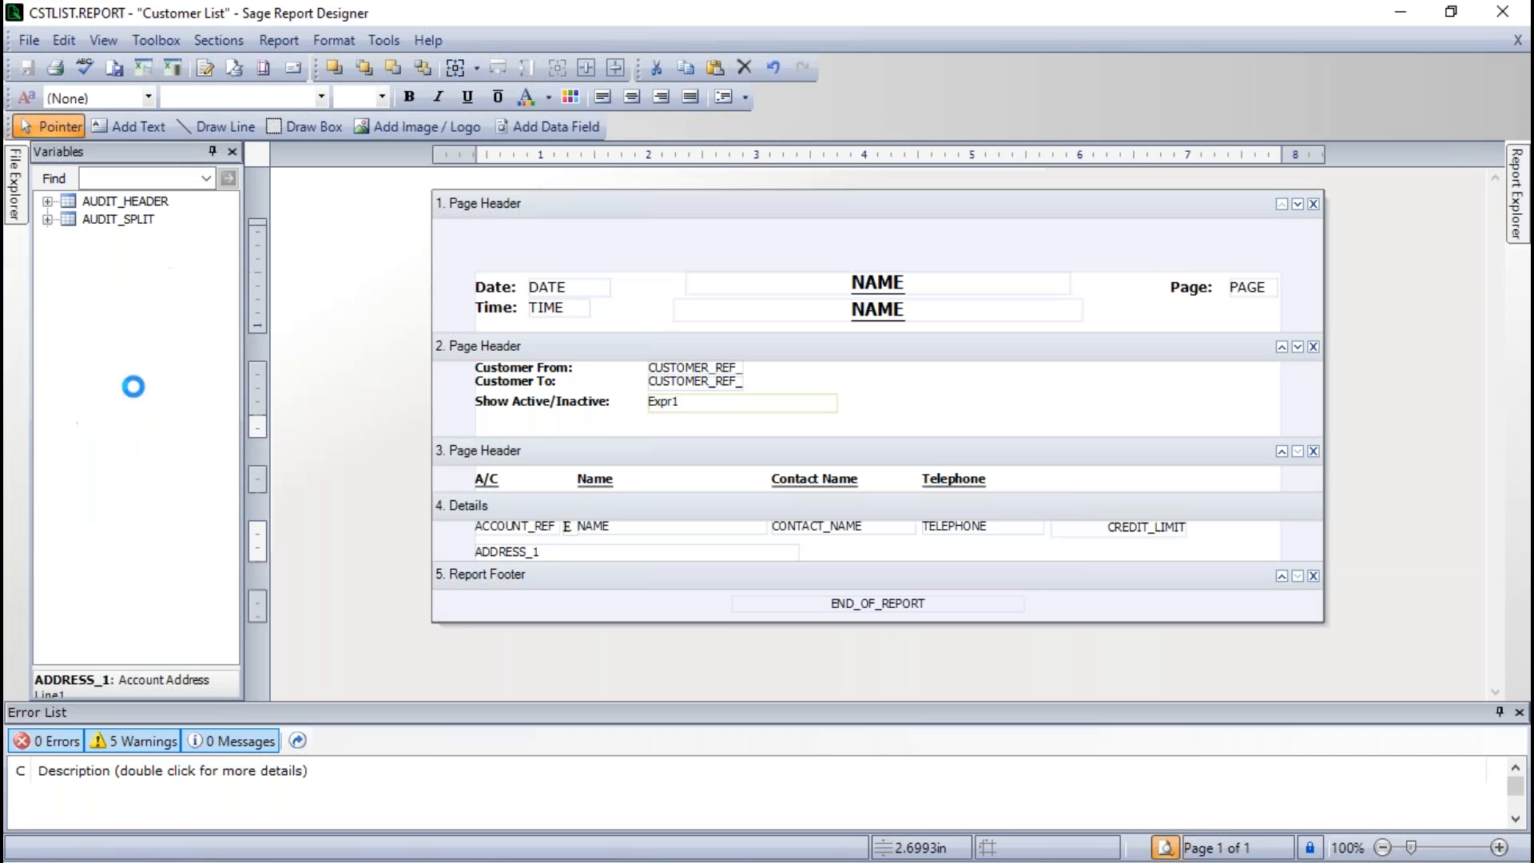
Move the ADDRESS_1 field in the Details section so it sits beneath TELEPHONE.
{"action": "left_click_drag", "start_coordinate": [543, 562], "coordinate": [678, 553]}
{"action": "left_click_drag", "start_coordinate": [955, 555], "coordinate": [1191, 558]}
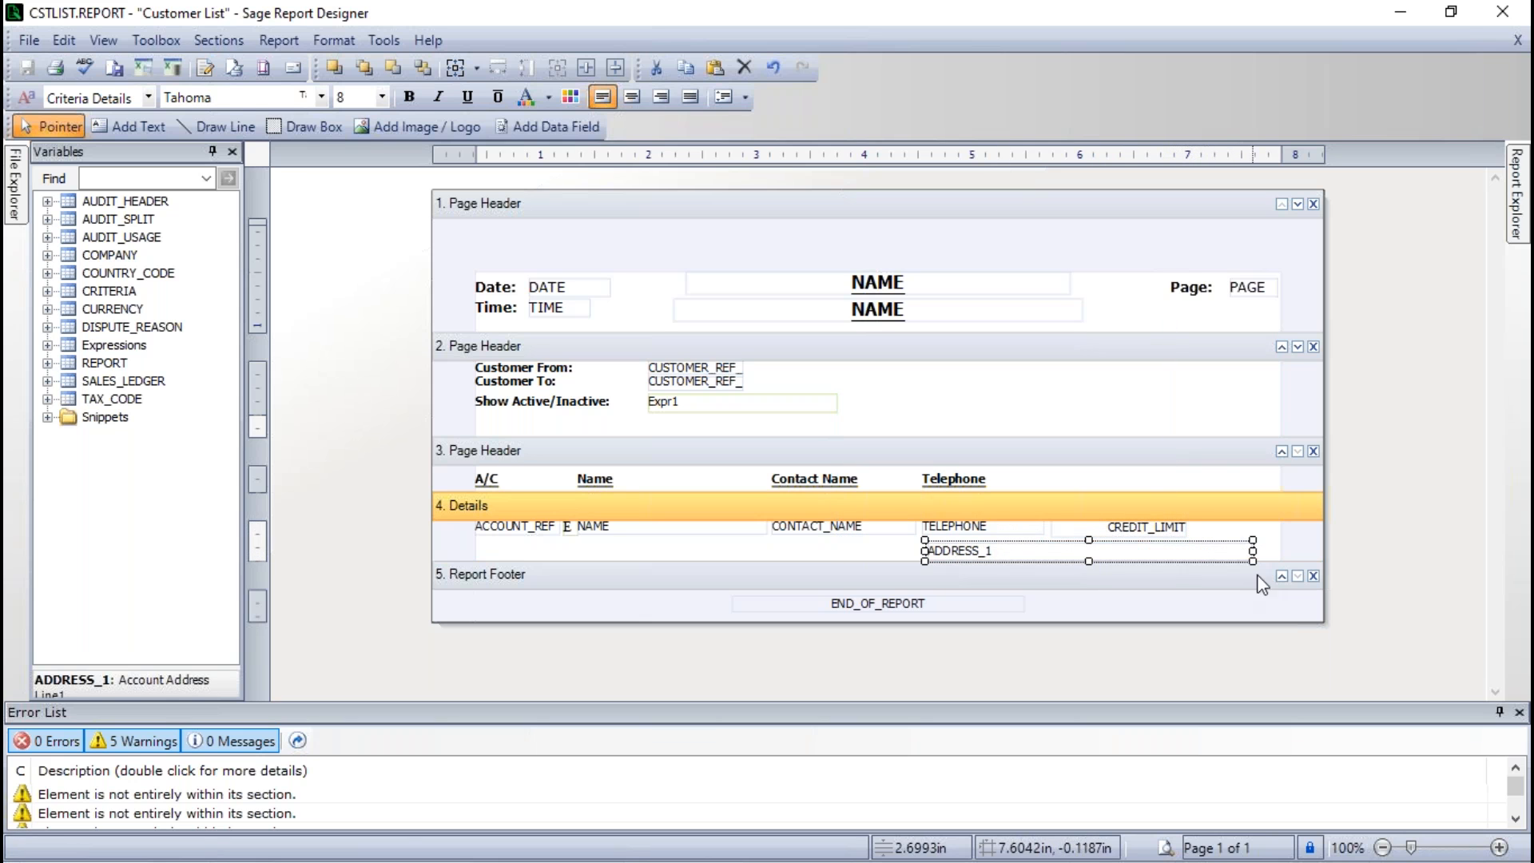
{"action": "left_click", "coordinate": [1268, 537]}
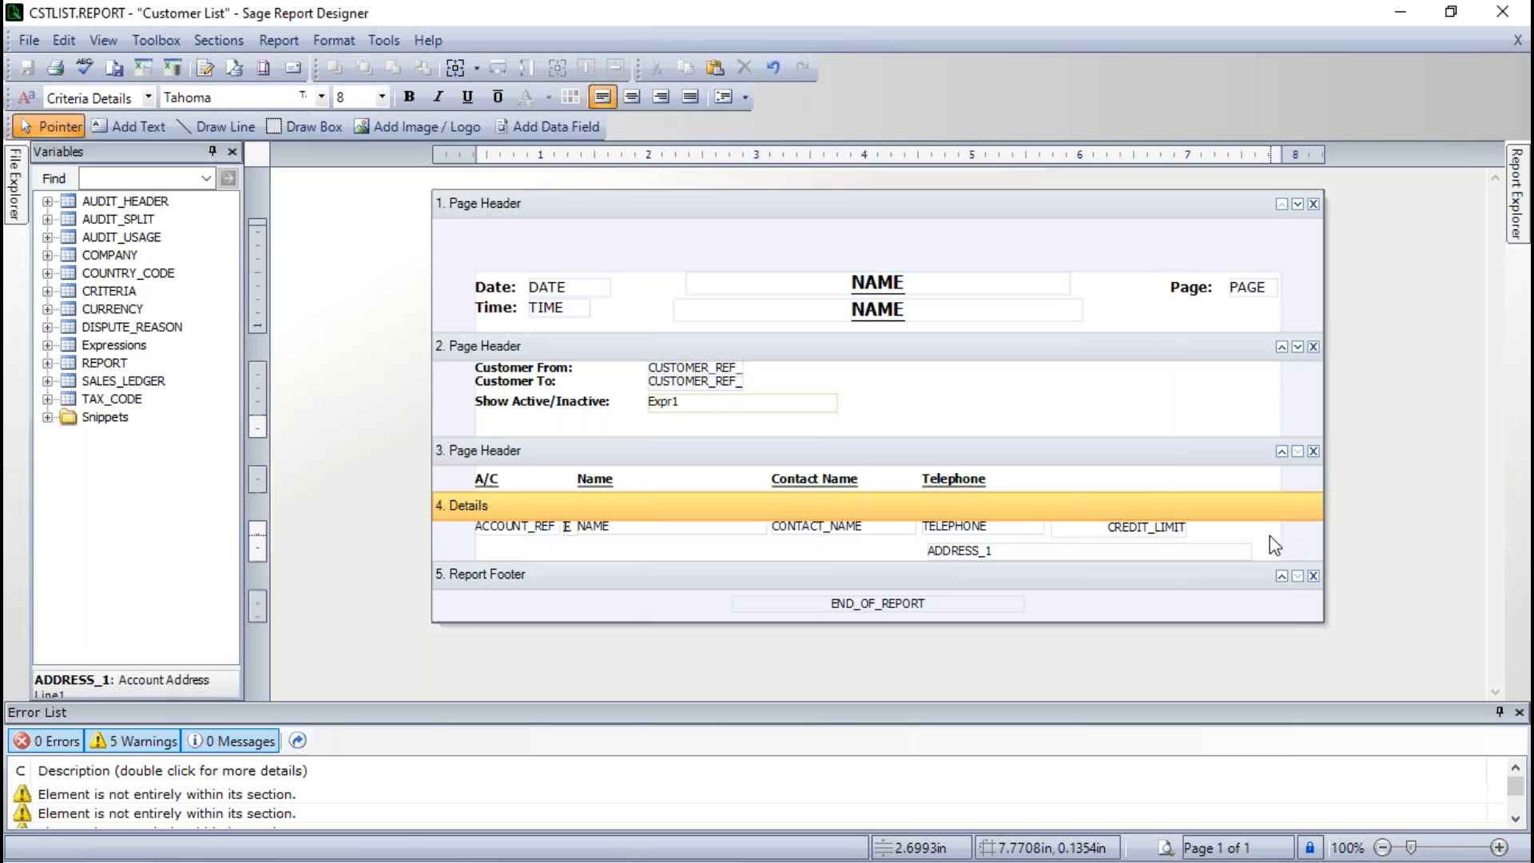
Delete the ADDRESS_1 field and shrink the Details section to the height of its single row of fields.
{"action": "left_click", "coordinate": [1137, 556]}
{"action": "key", "text": "Delete"}
{"action": "left_click_drag", "start_coordinate": [1138, 563], "coordinate": [1136, 541]}
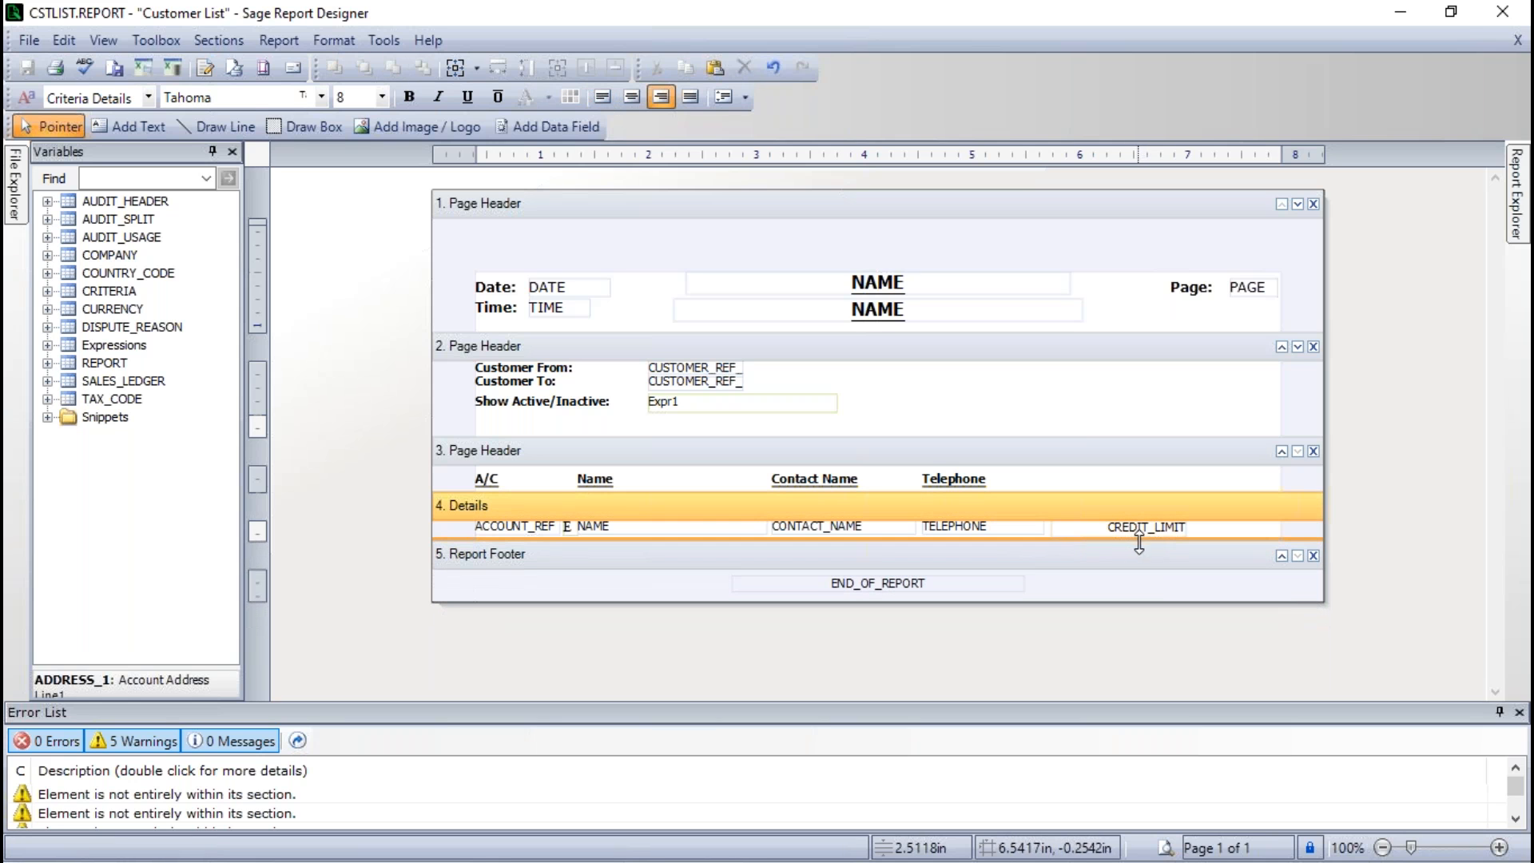
Dismiss the Error List, preview the Customer List with the default criteria, and return to the design.
{"action": "left_click", "coordinate": [1518, 712]}
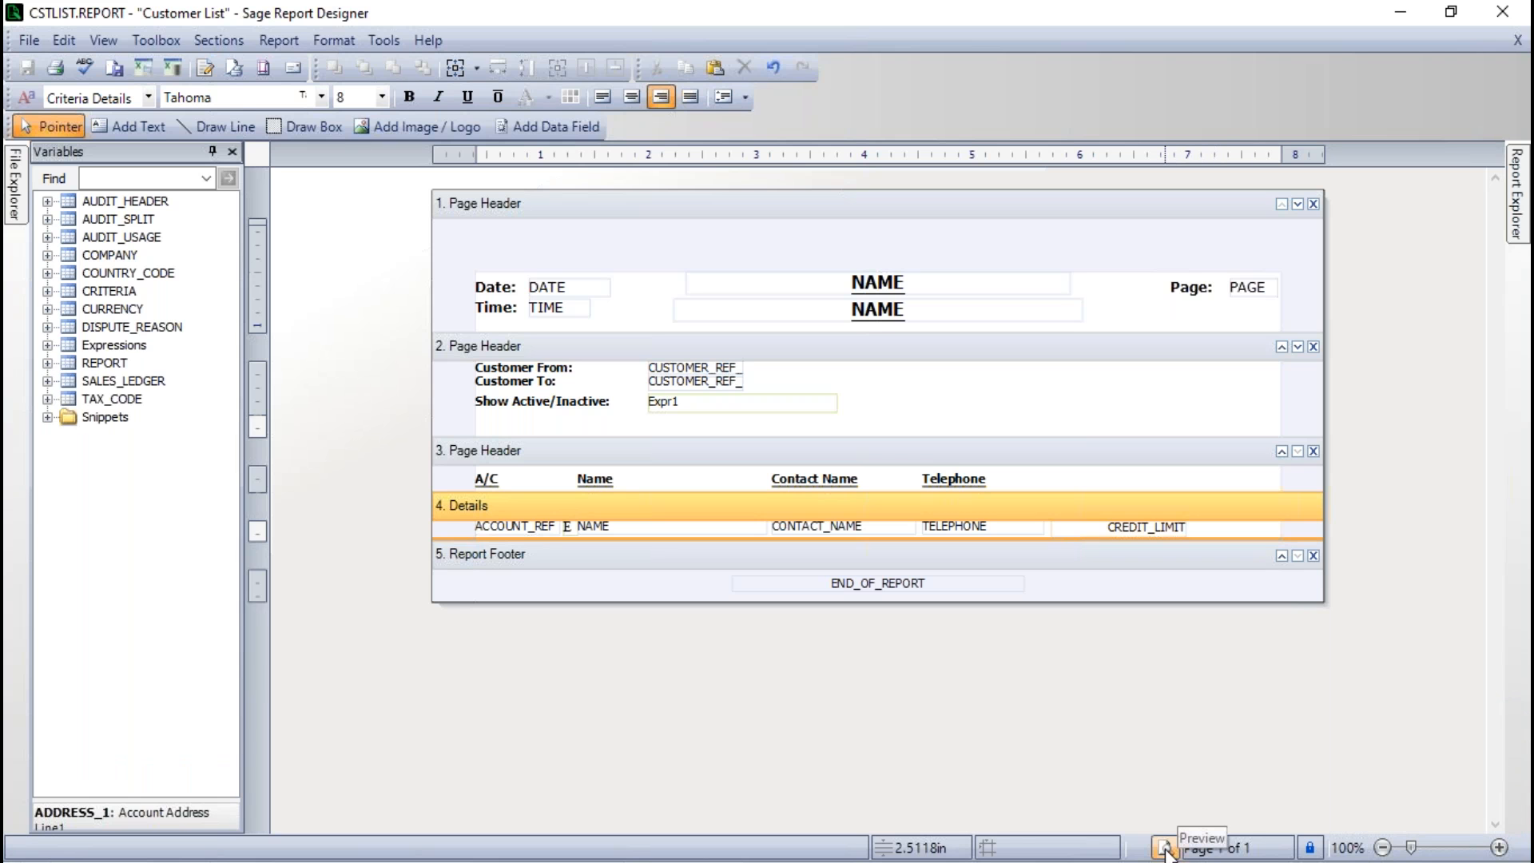
{"action": "left_click", "coordinate": [1163, 846]}
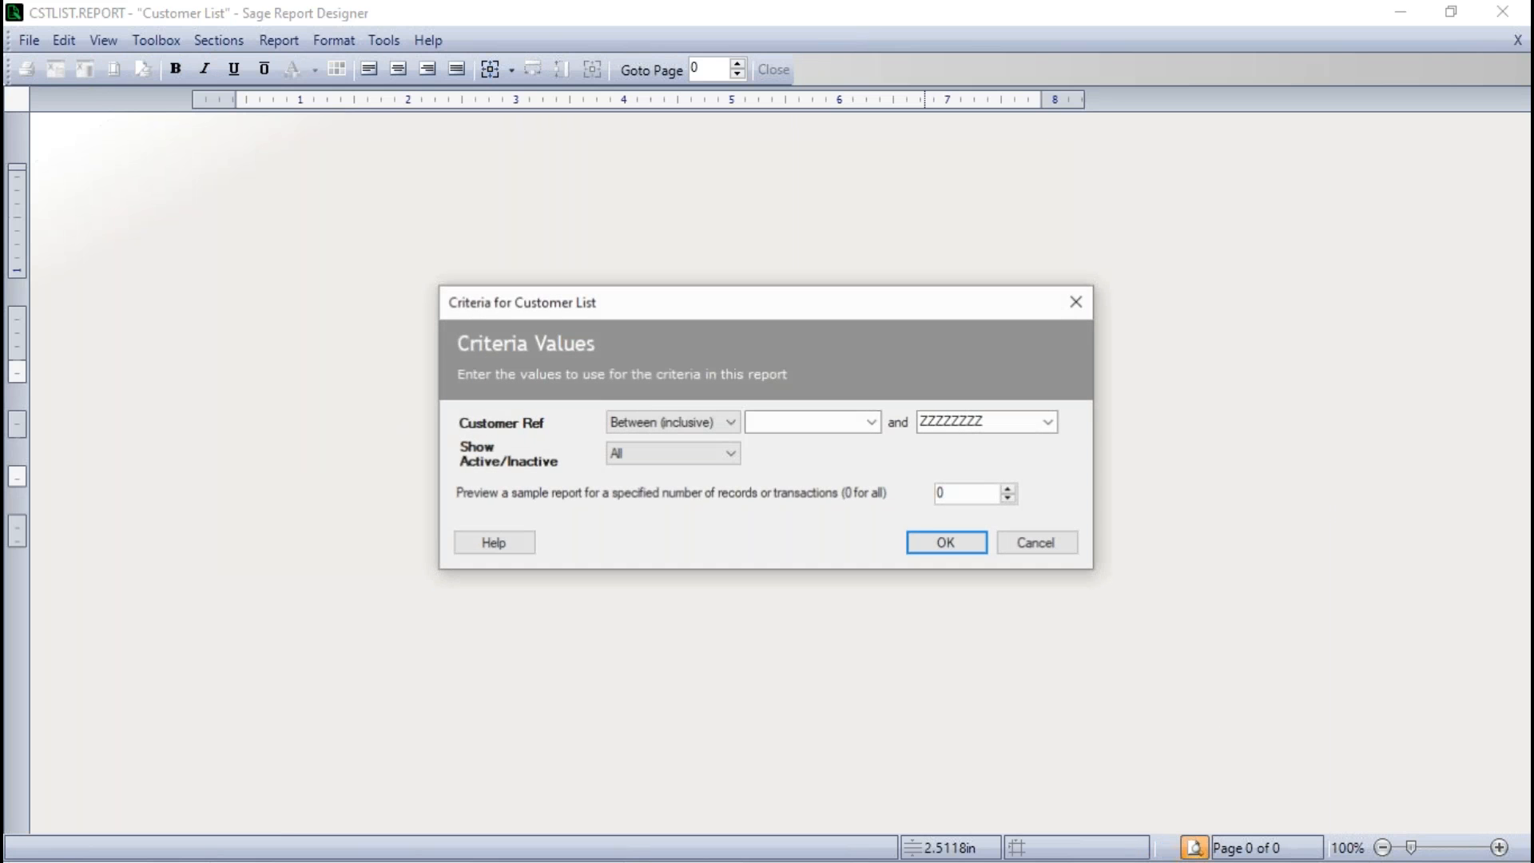
{"action": "left_click", "coordinate": [951, 546]}
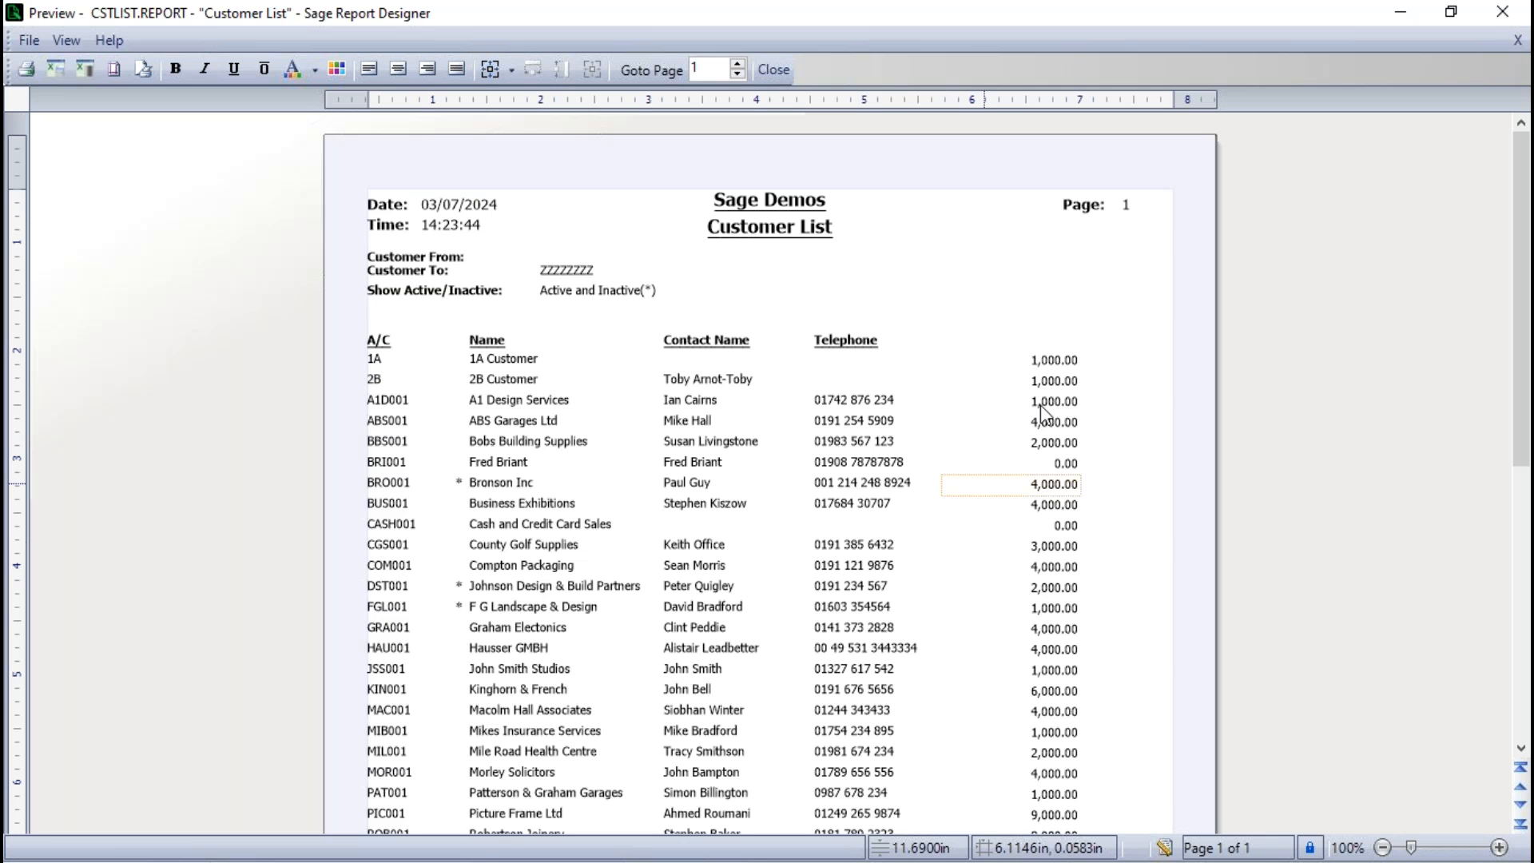
{"action": "left_click", "coordinate": [1162, 847]}
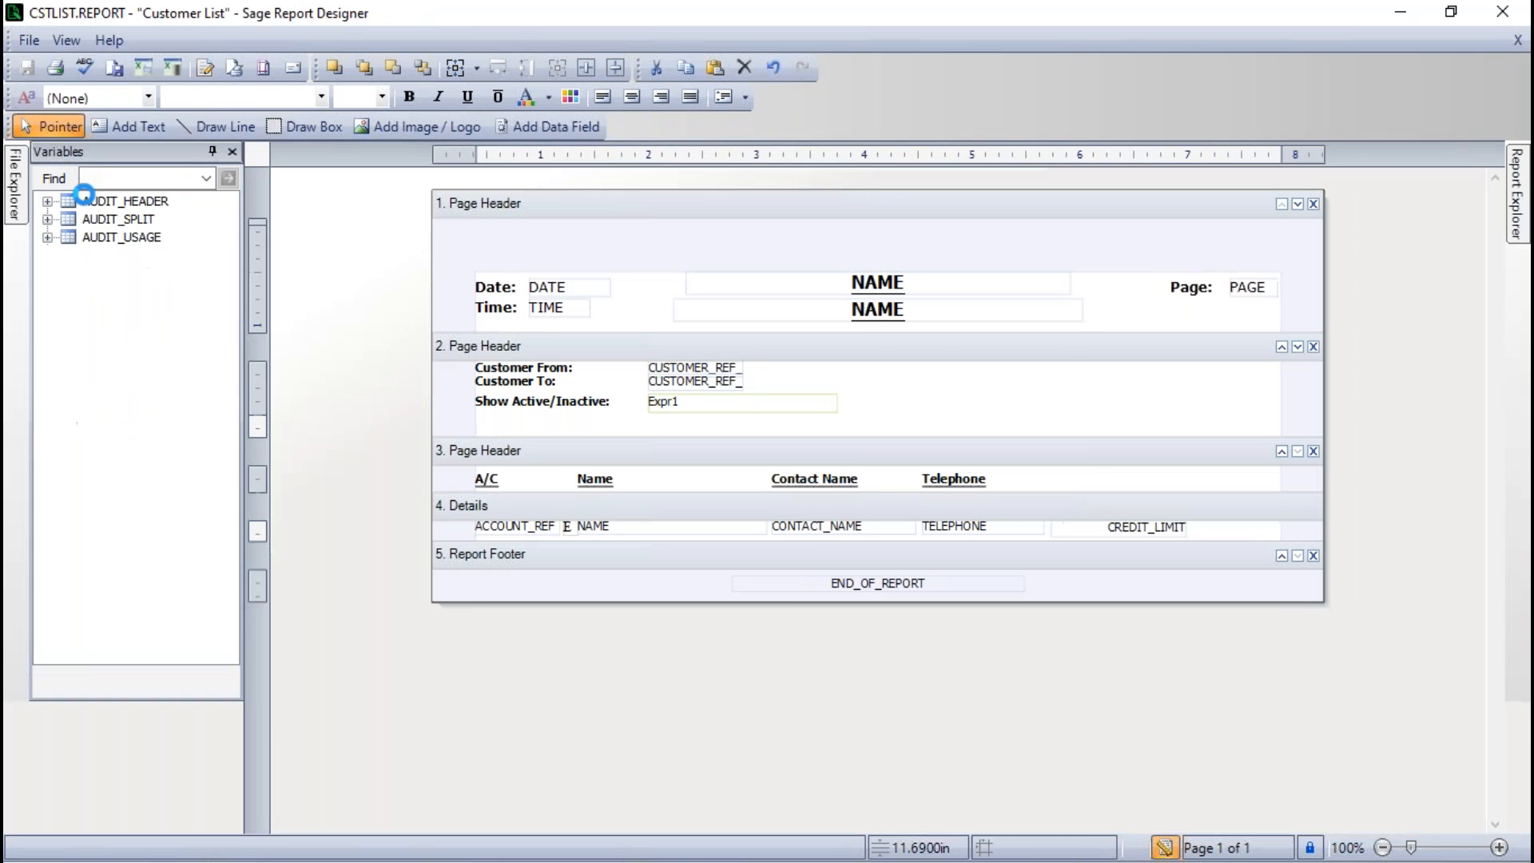
Close the Variables list, display it again, and unpin it so it hides automatically at the side.
{"action": "left_click", "coordinate": [230, 153]}
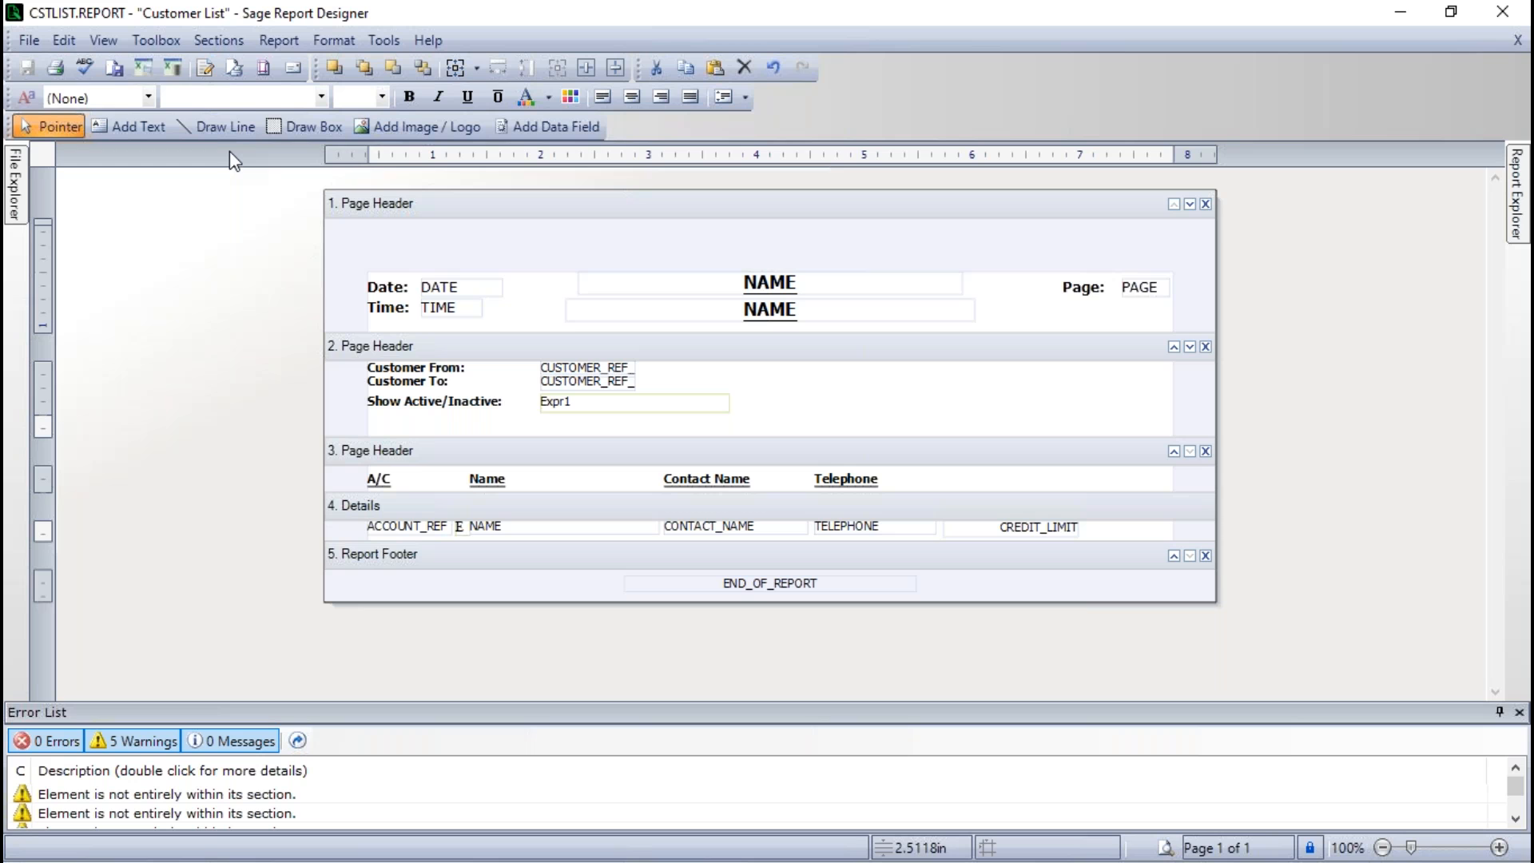
{"action": "left_click", "coordinate": [104, 40]}
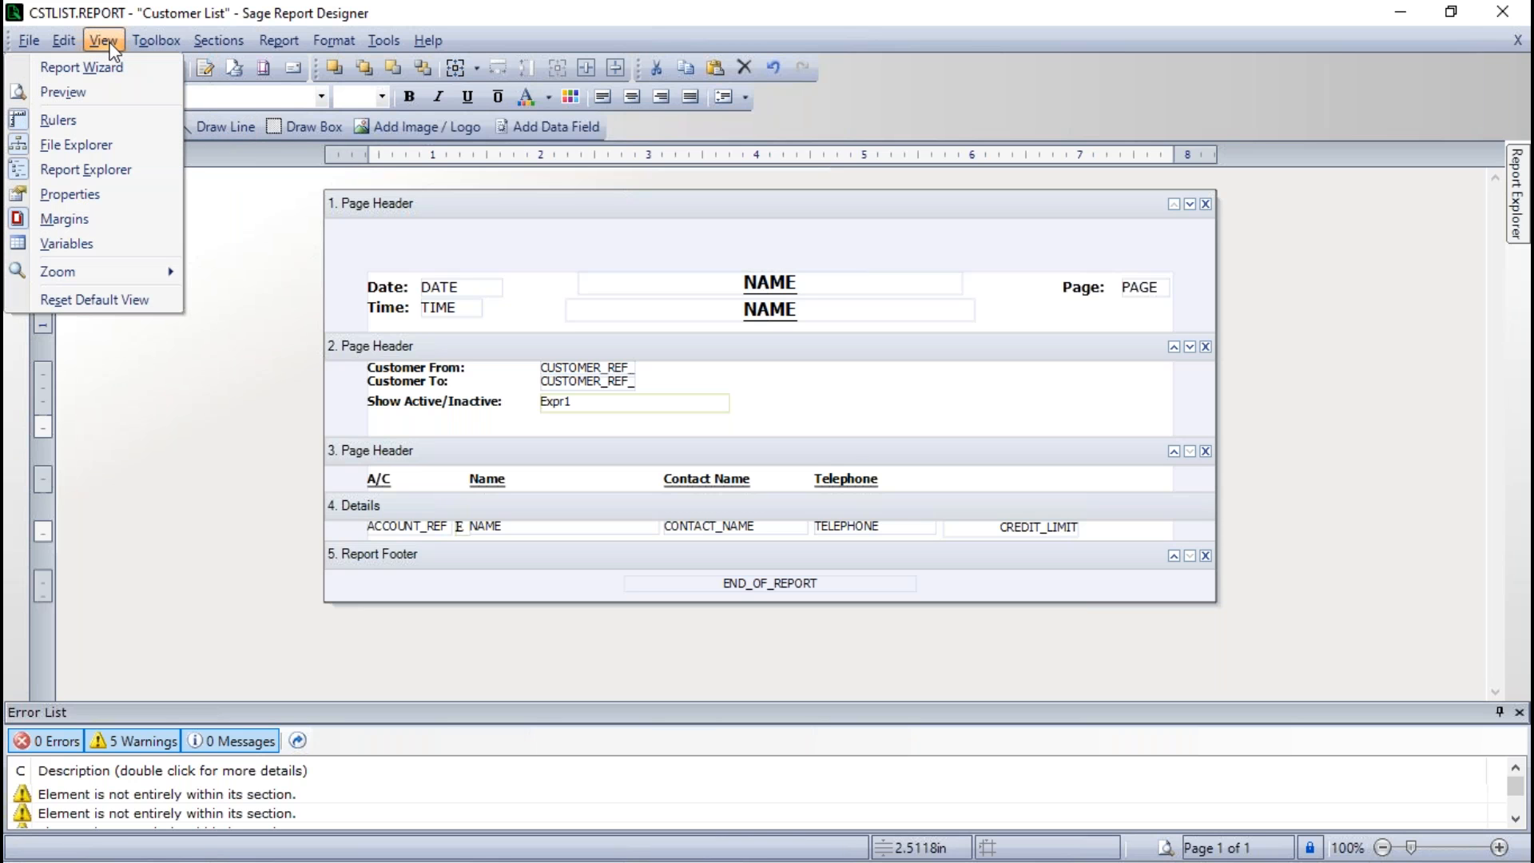
{"action": "left_click", "coordinate": [56, 243]}
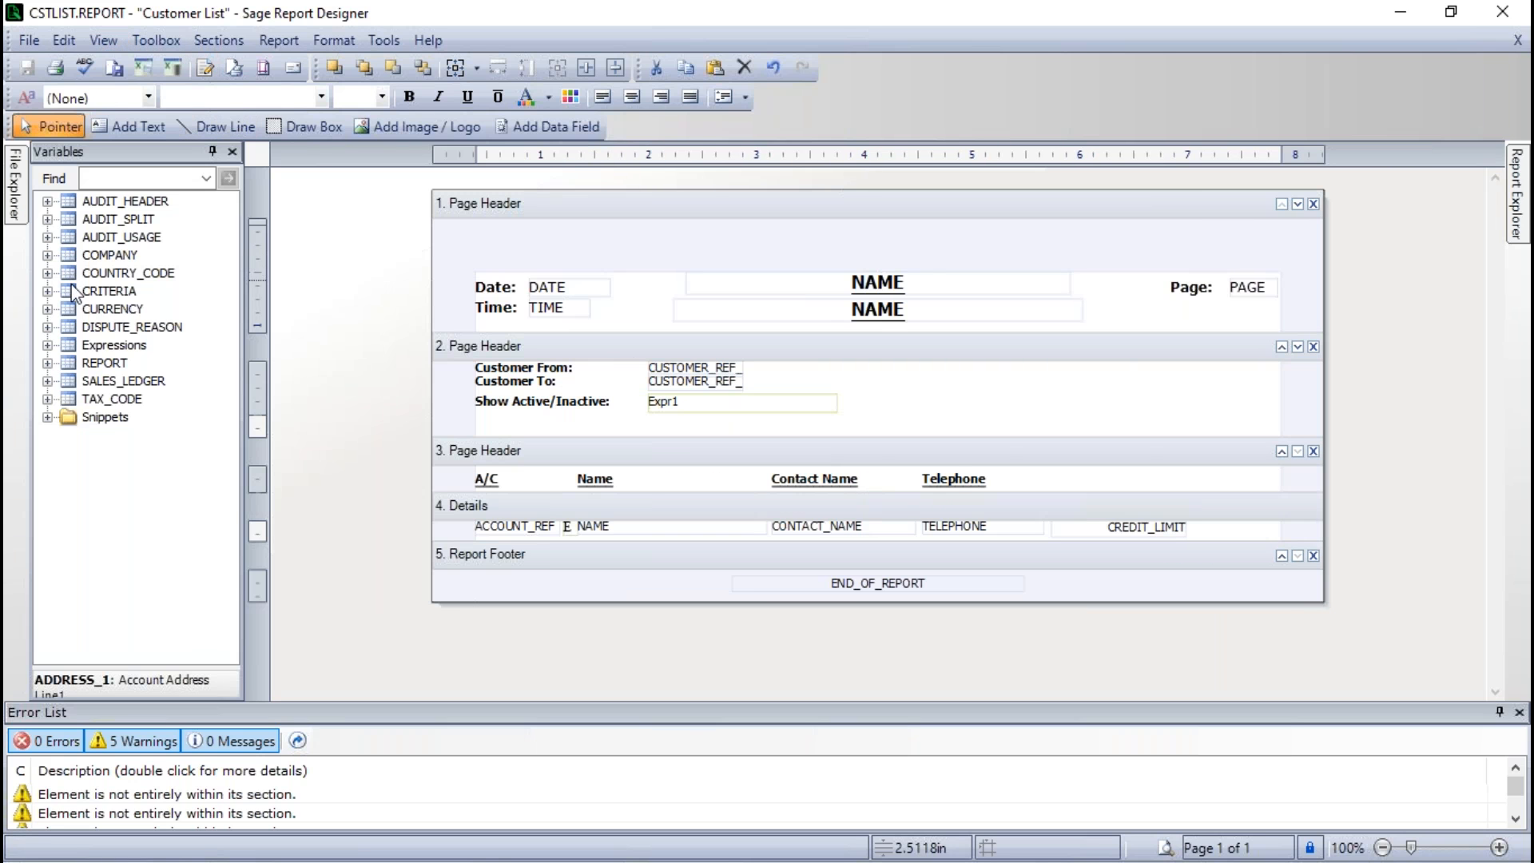
{"action": "left_click", "coordinate": [215, 154]}
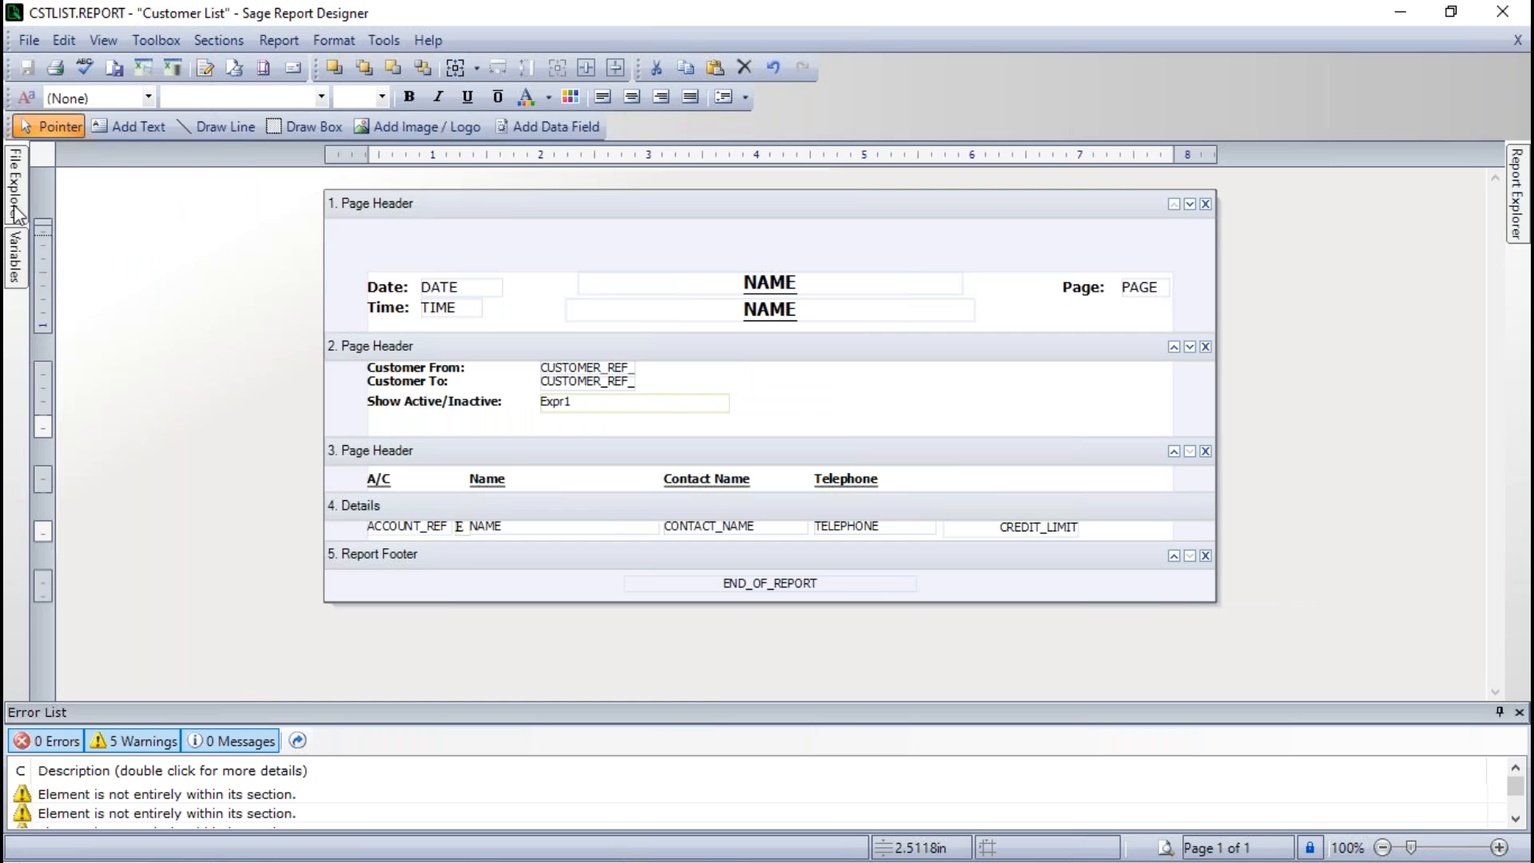
Expand the COMPANY table in the Variables list and browse through its available fields.
{"action": "mouse_move", "coordinate": [18, 249]}
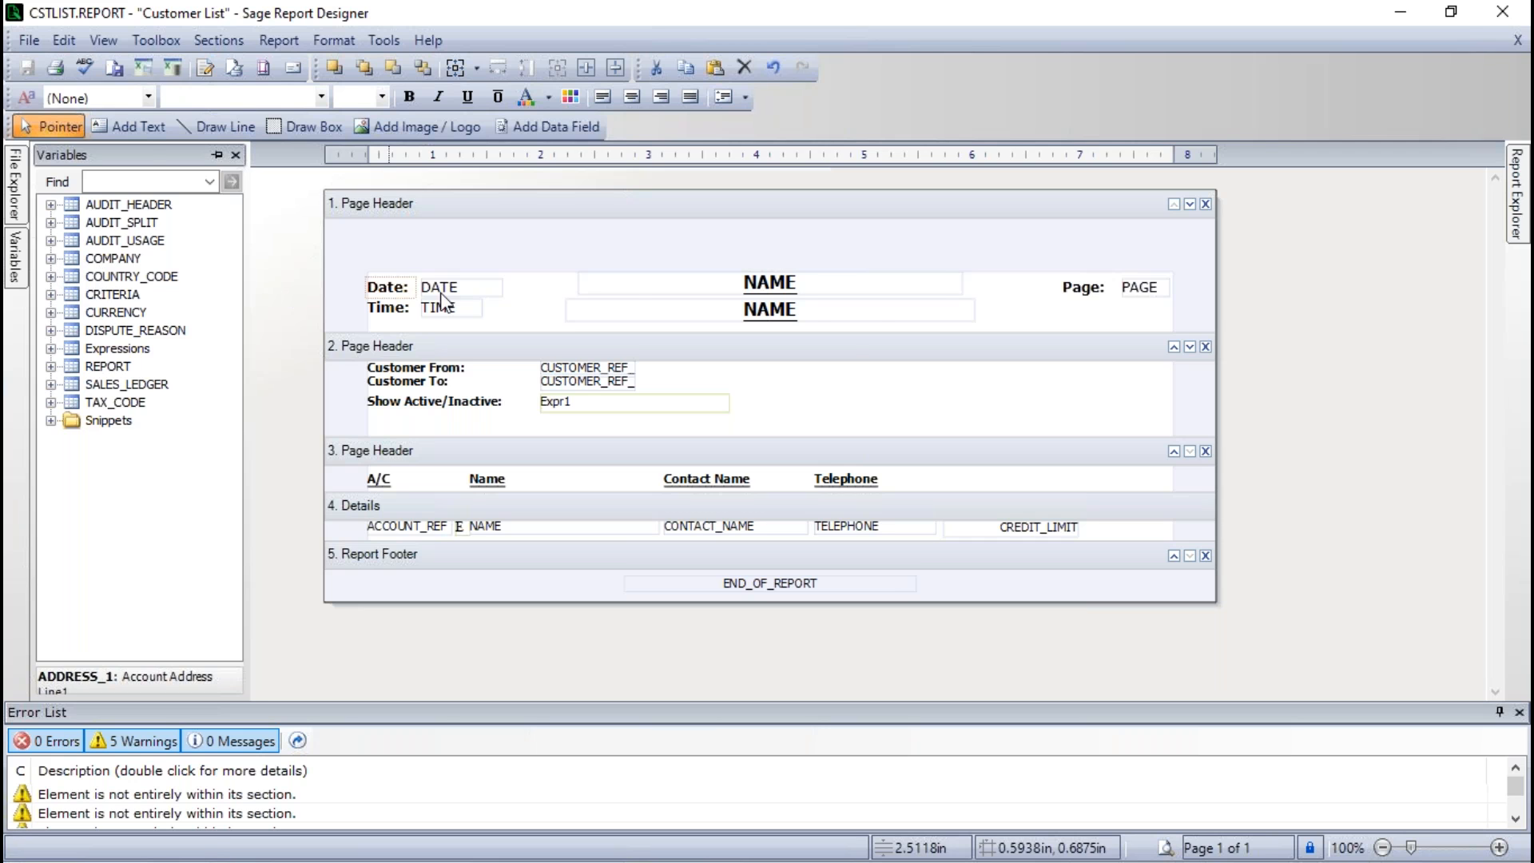
{"action": "mouse_move", "coordinate": [783, 292]}
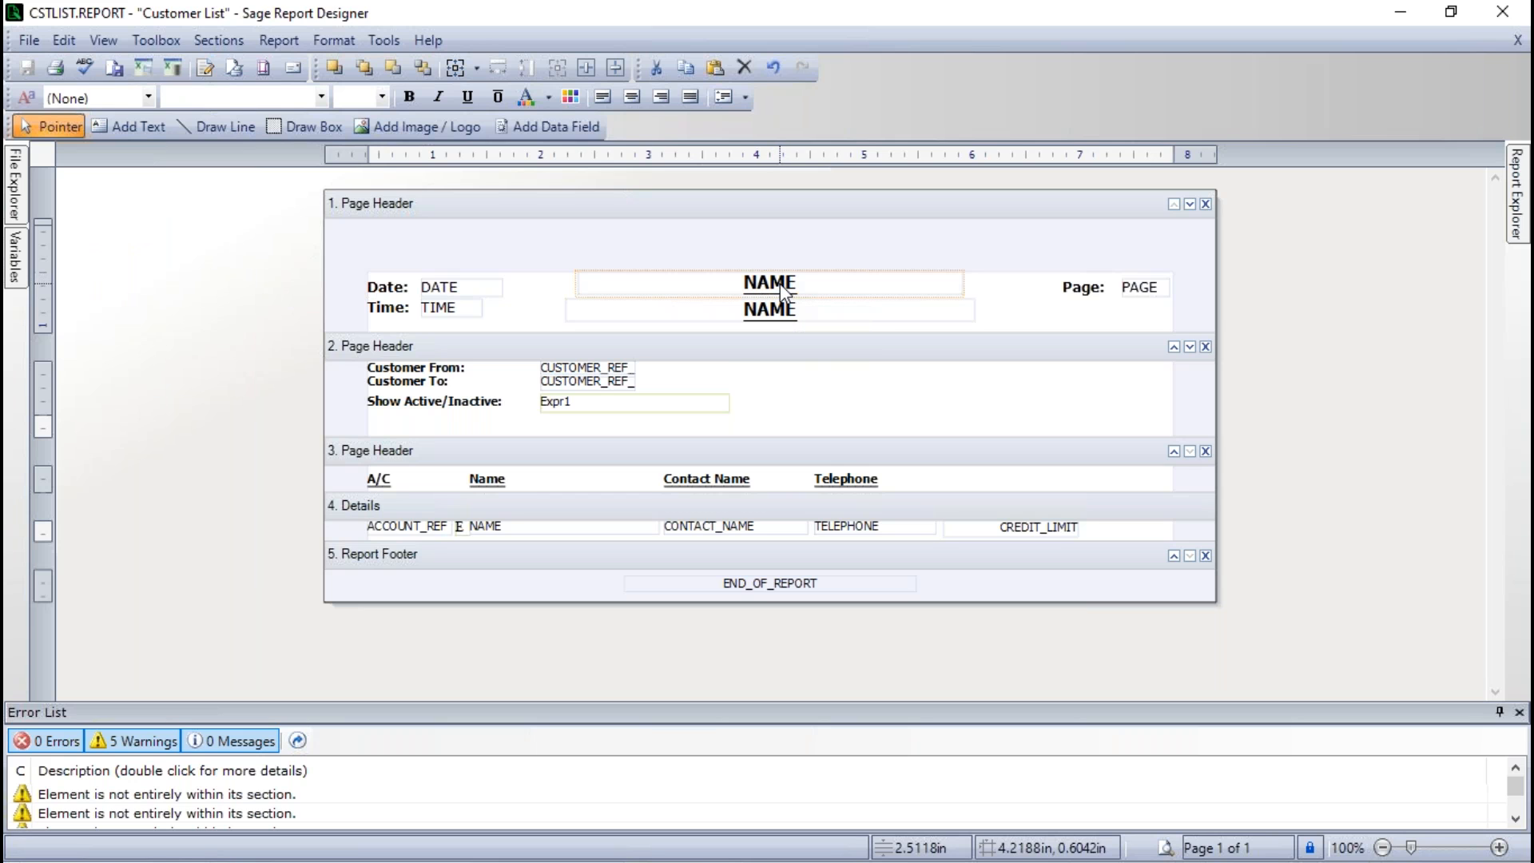
{"action": "left_click", "coordinate": [16, 272]}
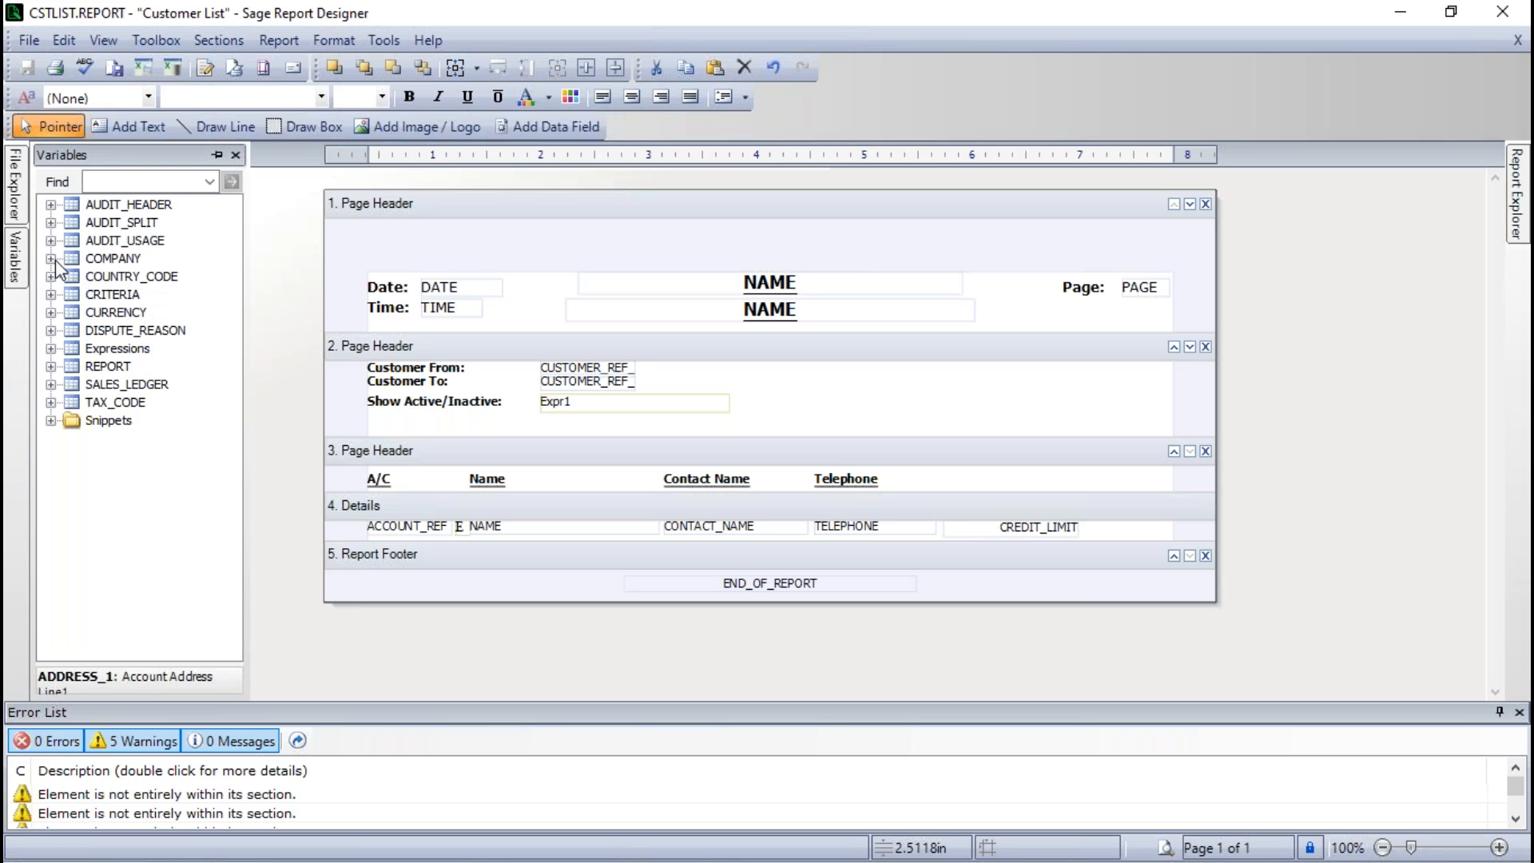
{"action": "left_click", "coordinate": [52, 260]}
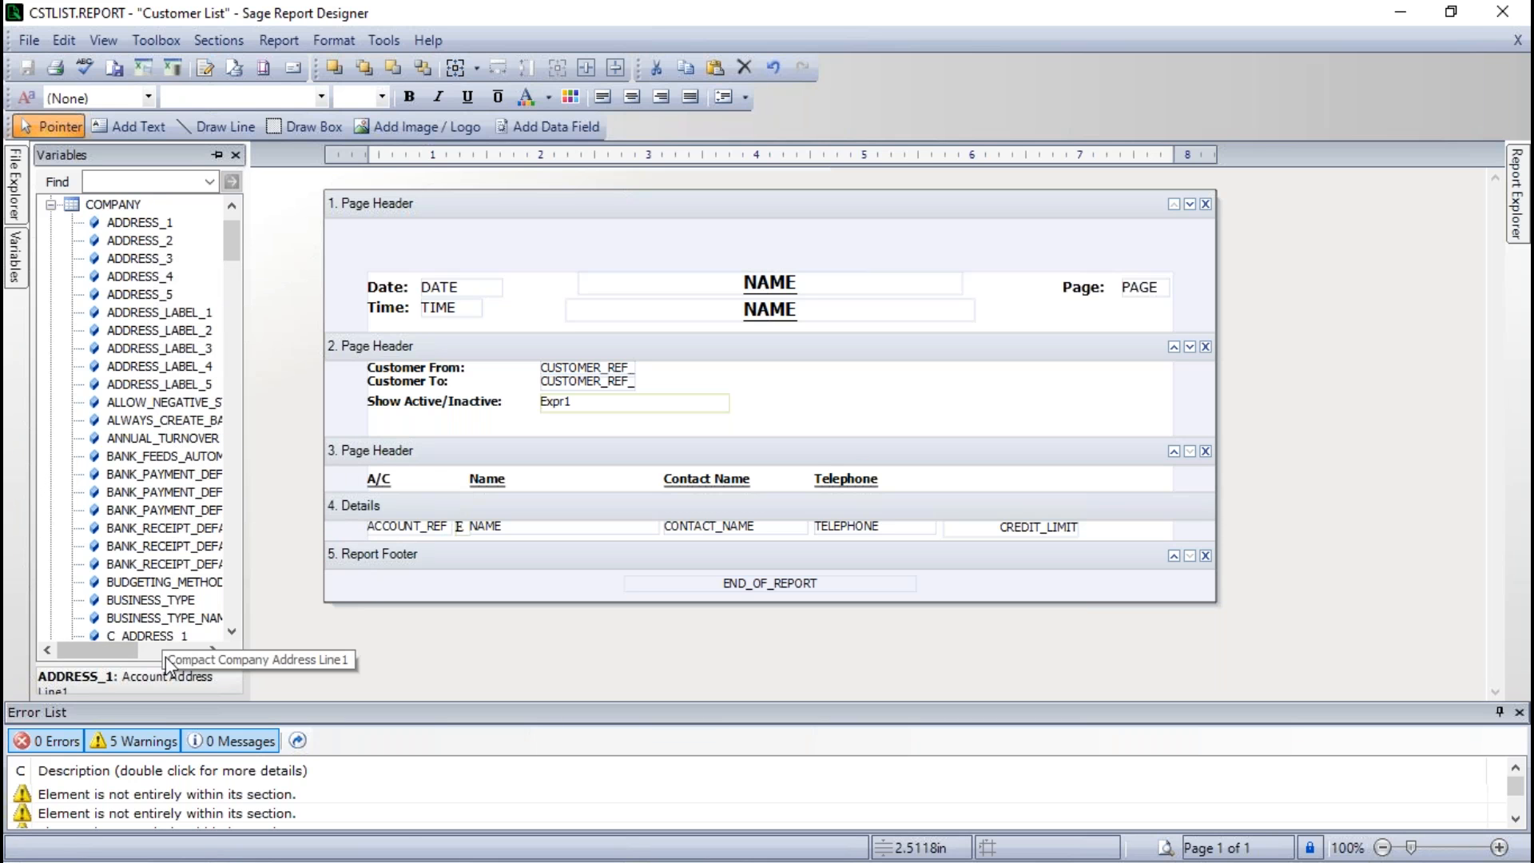
{"action": "left_click_drag", "start_coordinate": [232, 632], "coordinate": [232, 631]}
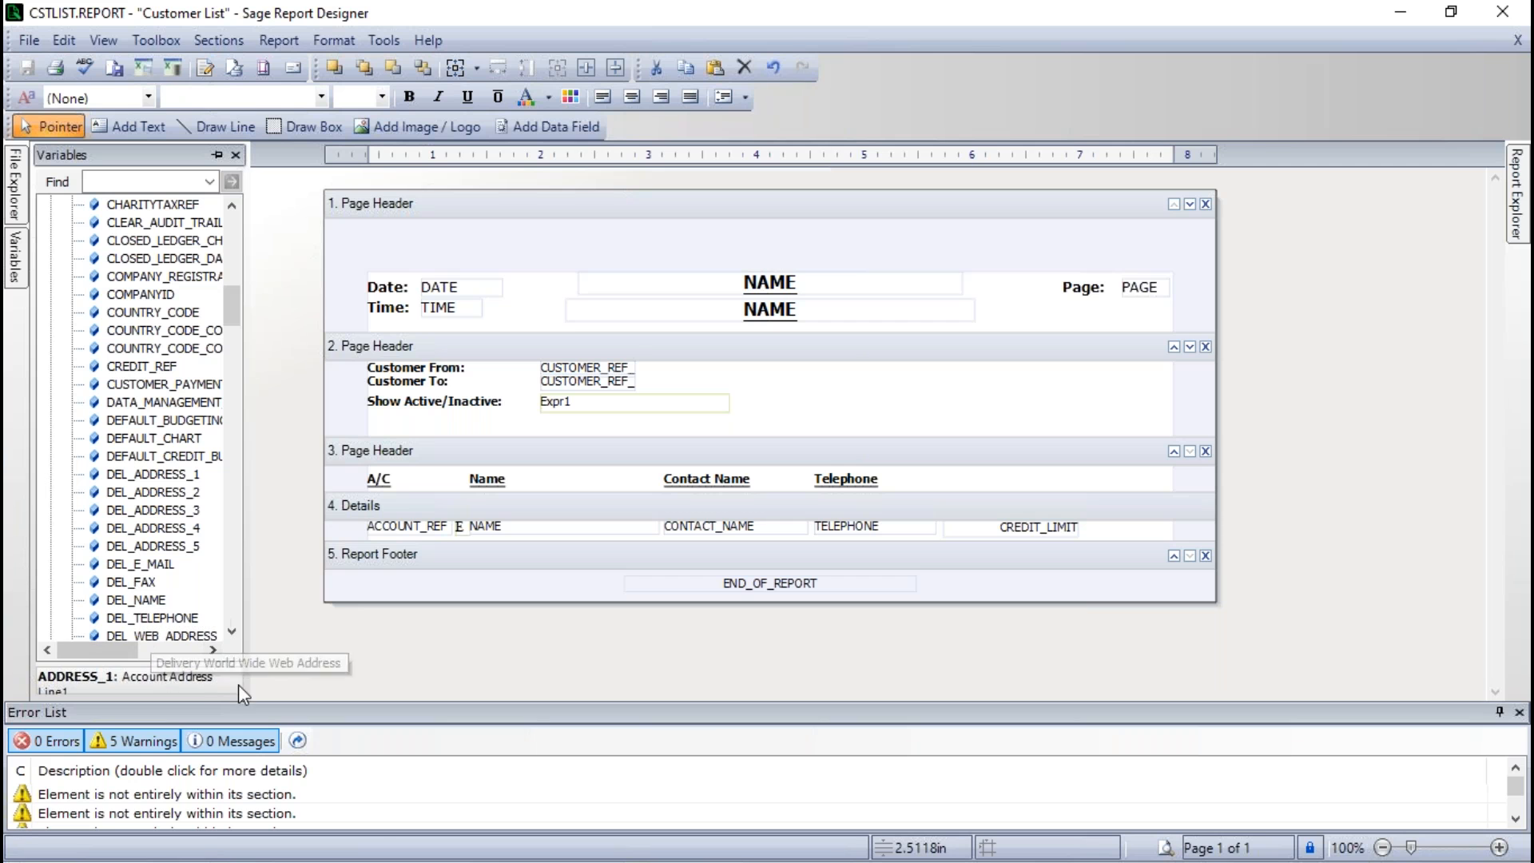
{"action": "left_click_drag", "start_coordinate": [232, 631], "coordinate": [232, 631]}
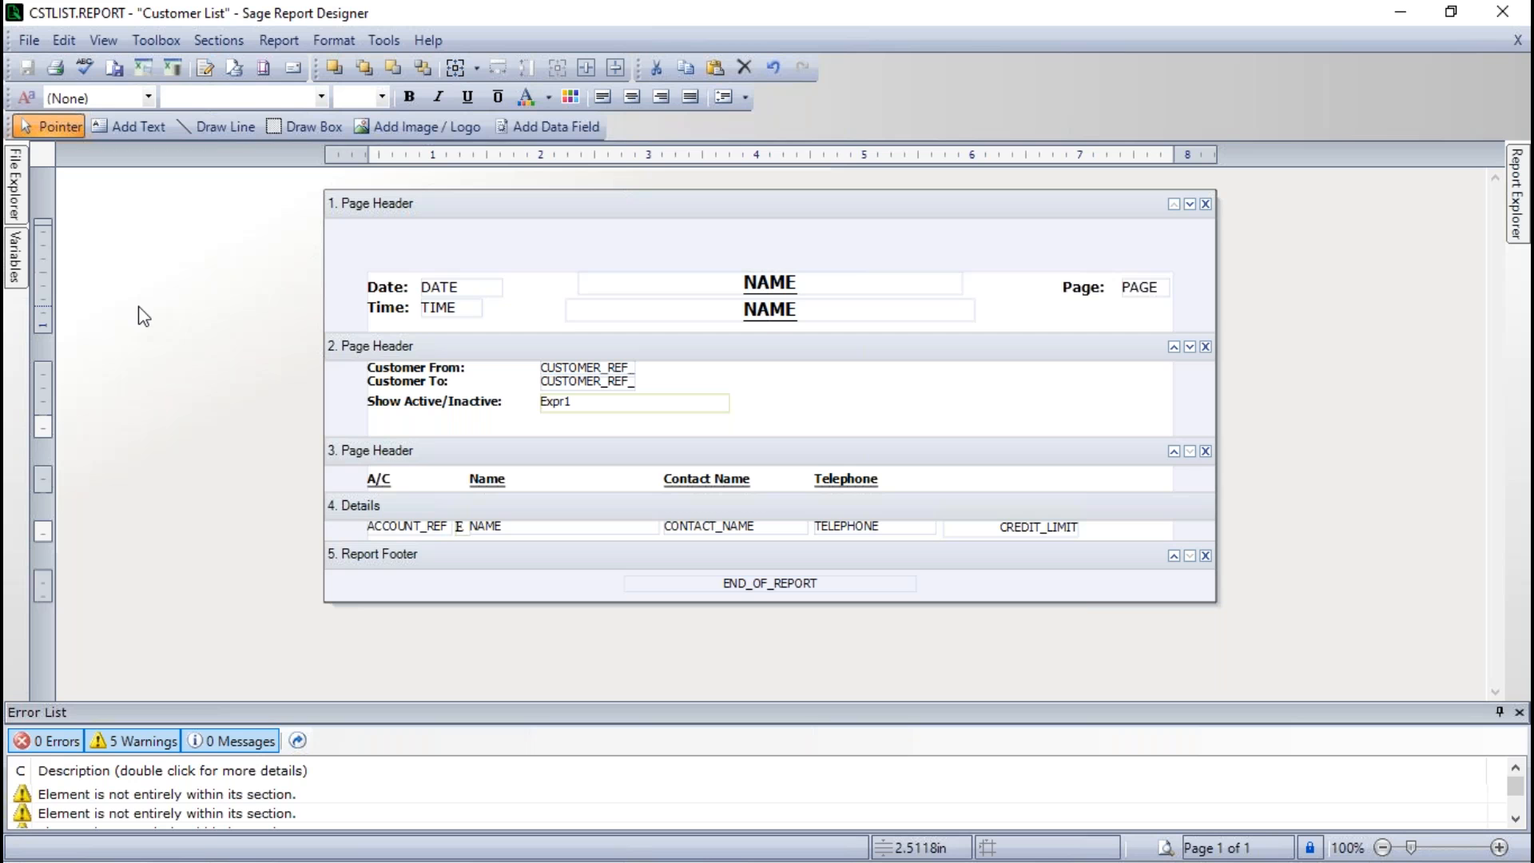
Dismiss the Error List and delete the CREDIT_LIMIT field beside TELEPHONE in the Details section.
{"action": "left_click", "coordinate": [1520, 713]}
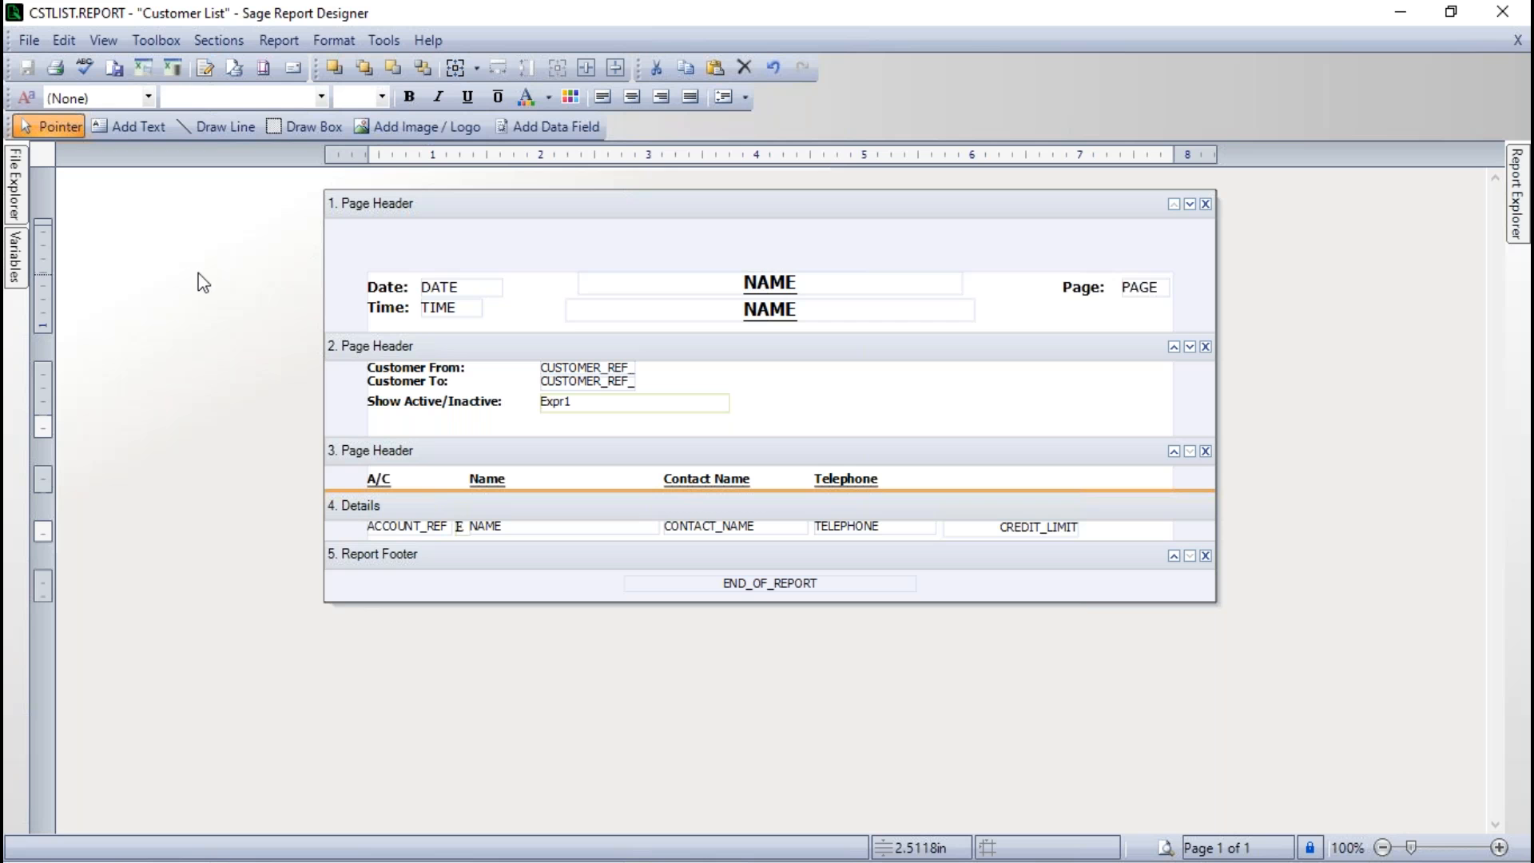
{"action": "left_click", "coordinate": [14, 257]}
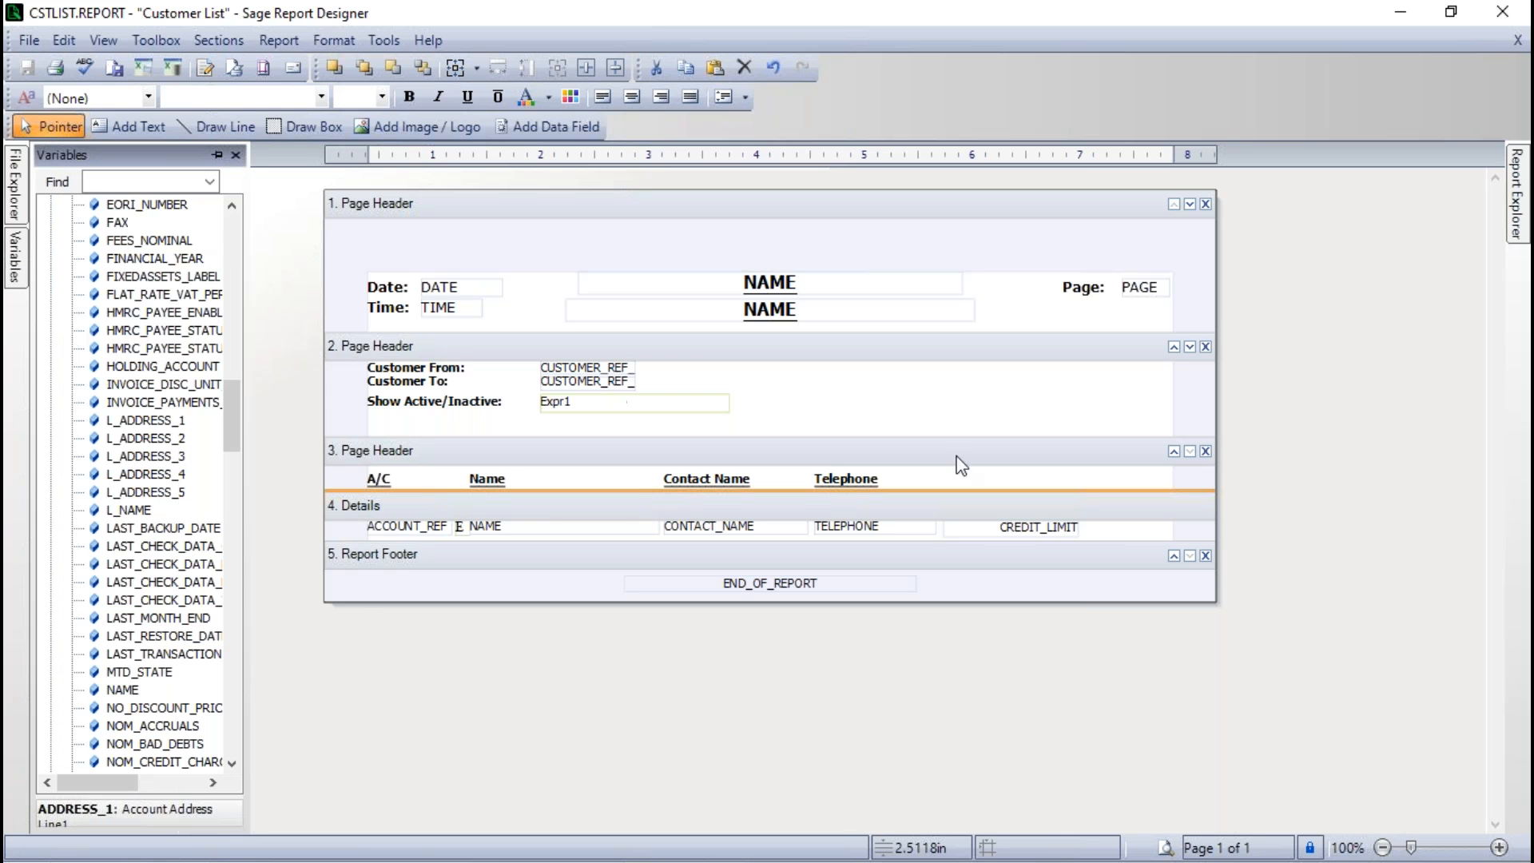
{"action": "left_click", "coordinate": [1029, 529]}
{"action": "key", "text": "Delete"}
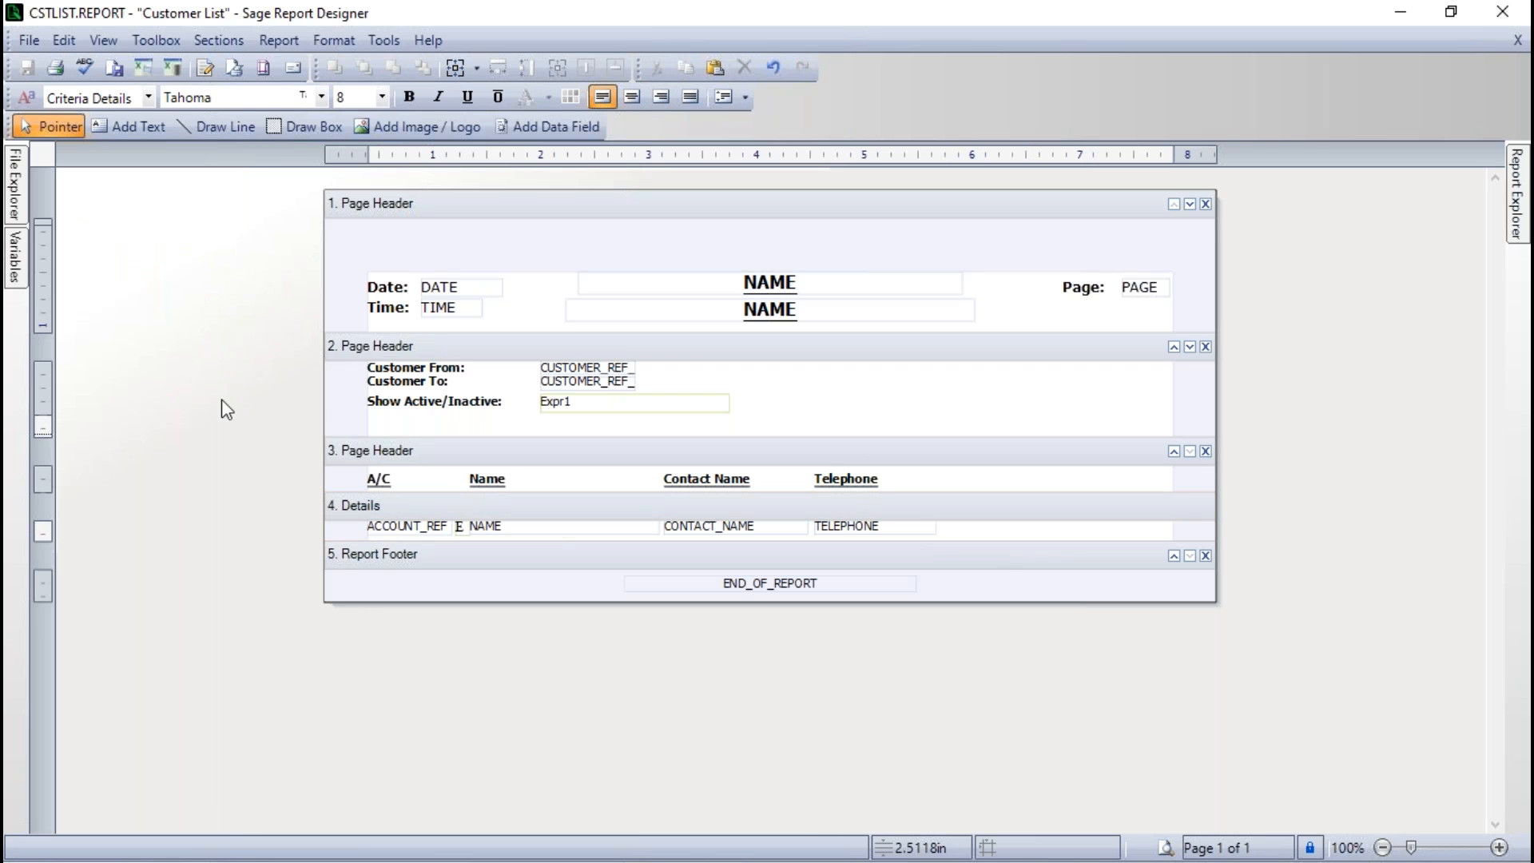
Search the Variables list for "cred", widen the suggestions to show full variable names, and dismiss the search.
{"action": "left_click", "coordinate": [15, 260]}
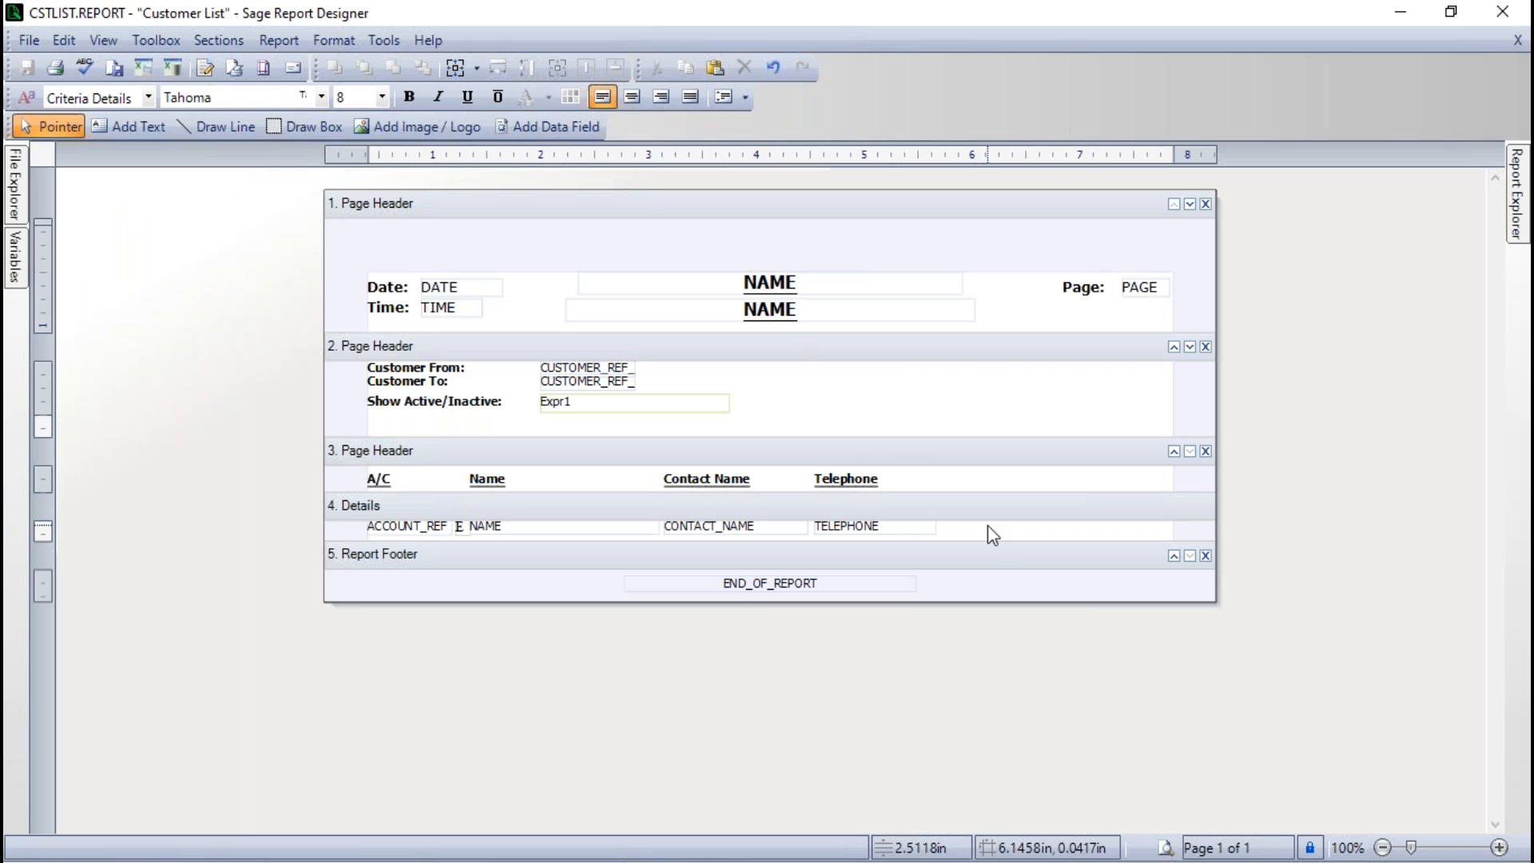
{"action": "mouse_move", "coordinate": [26, 252]}
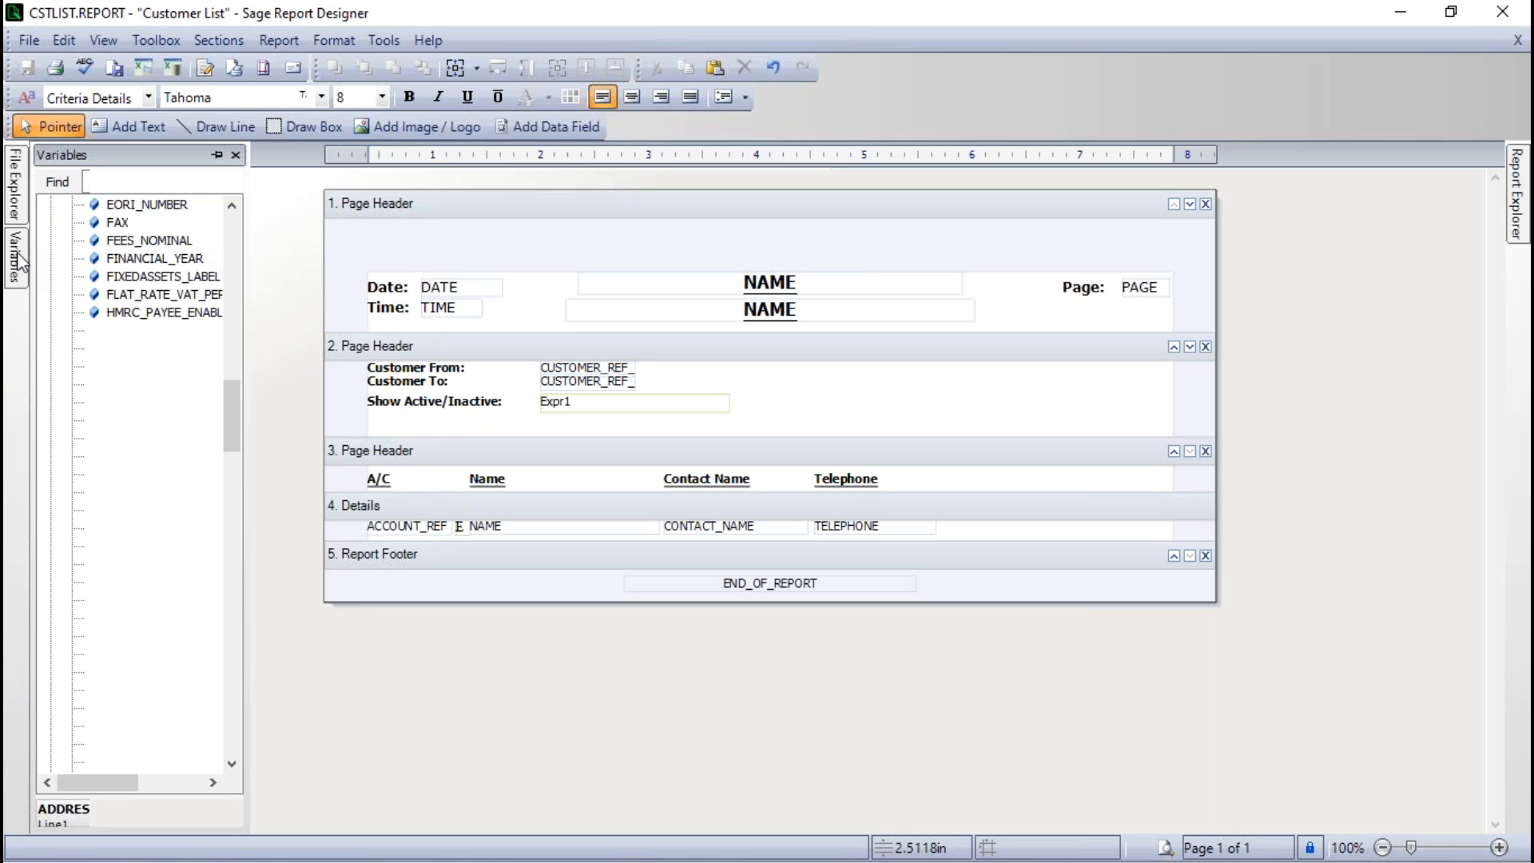
{"action": "left_click", "coordinate": [122, 182]}
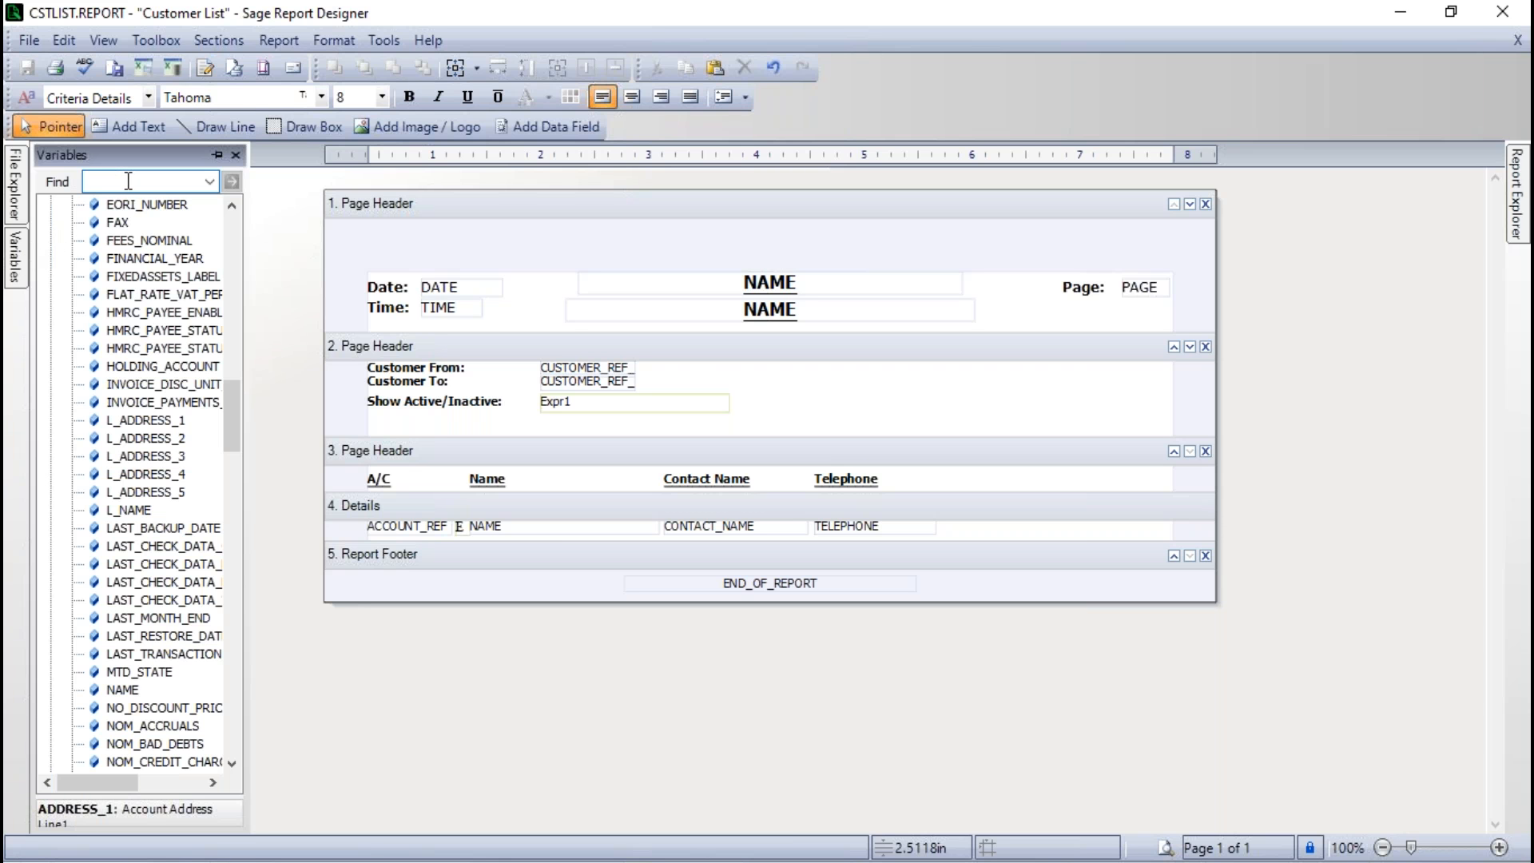
{"action": "type", "text": "credIT_BF"}
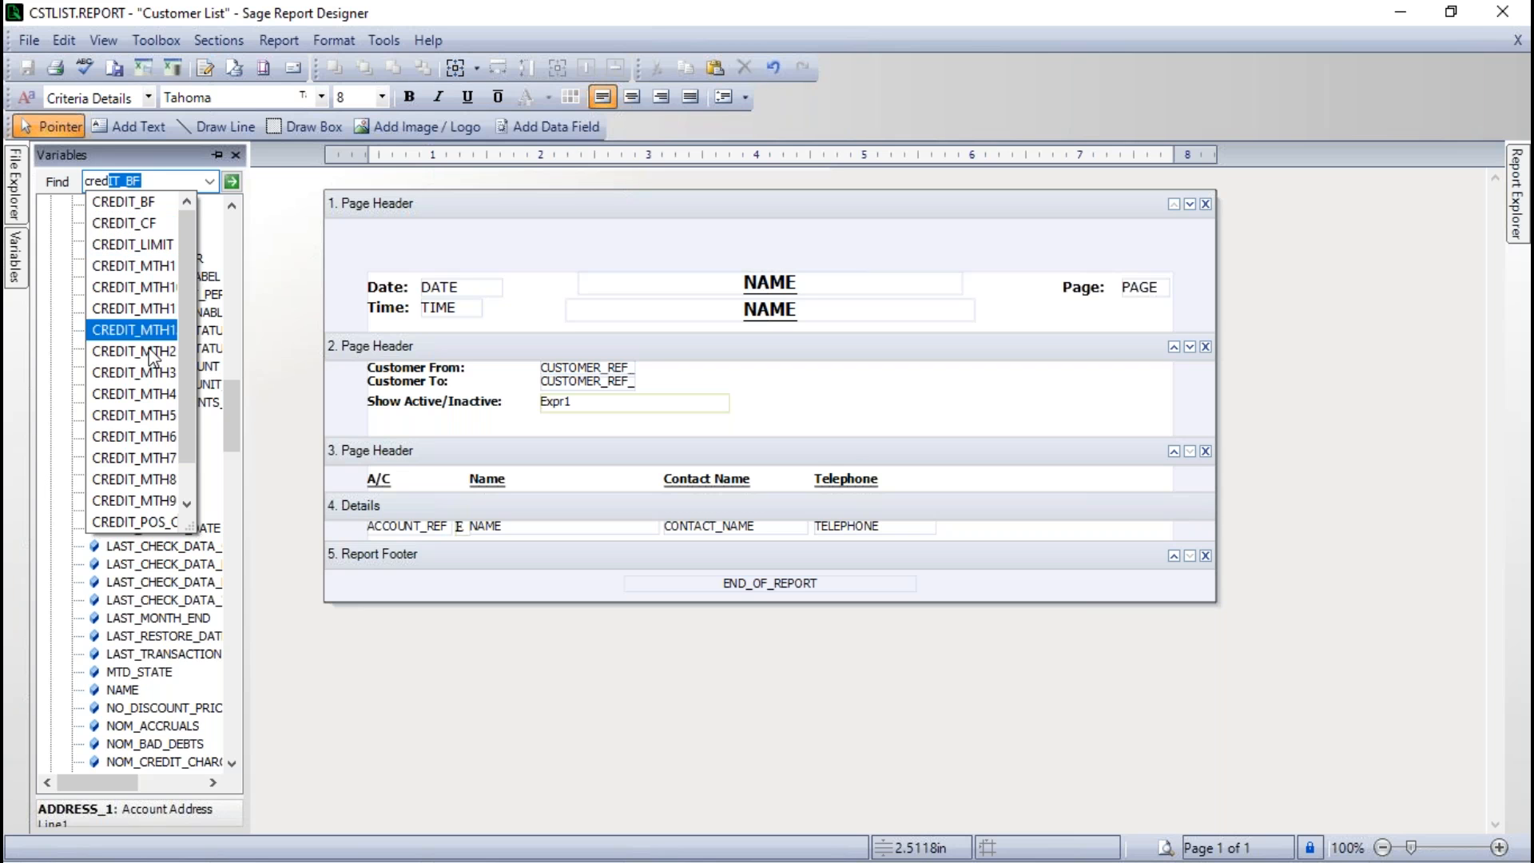
{"action": "left_click_drag", "start_coordinate": [192, 527], "coordinate": [274, 524]}
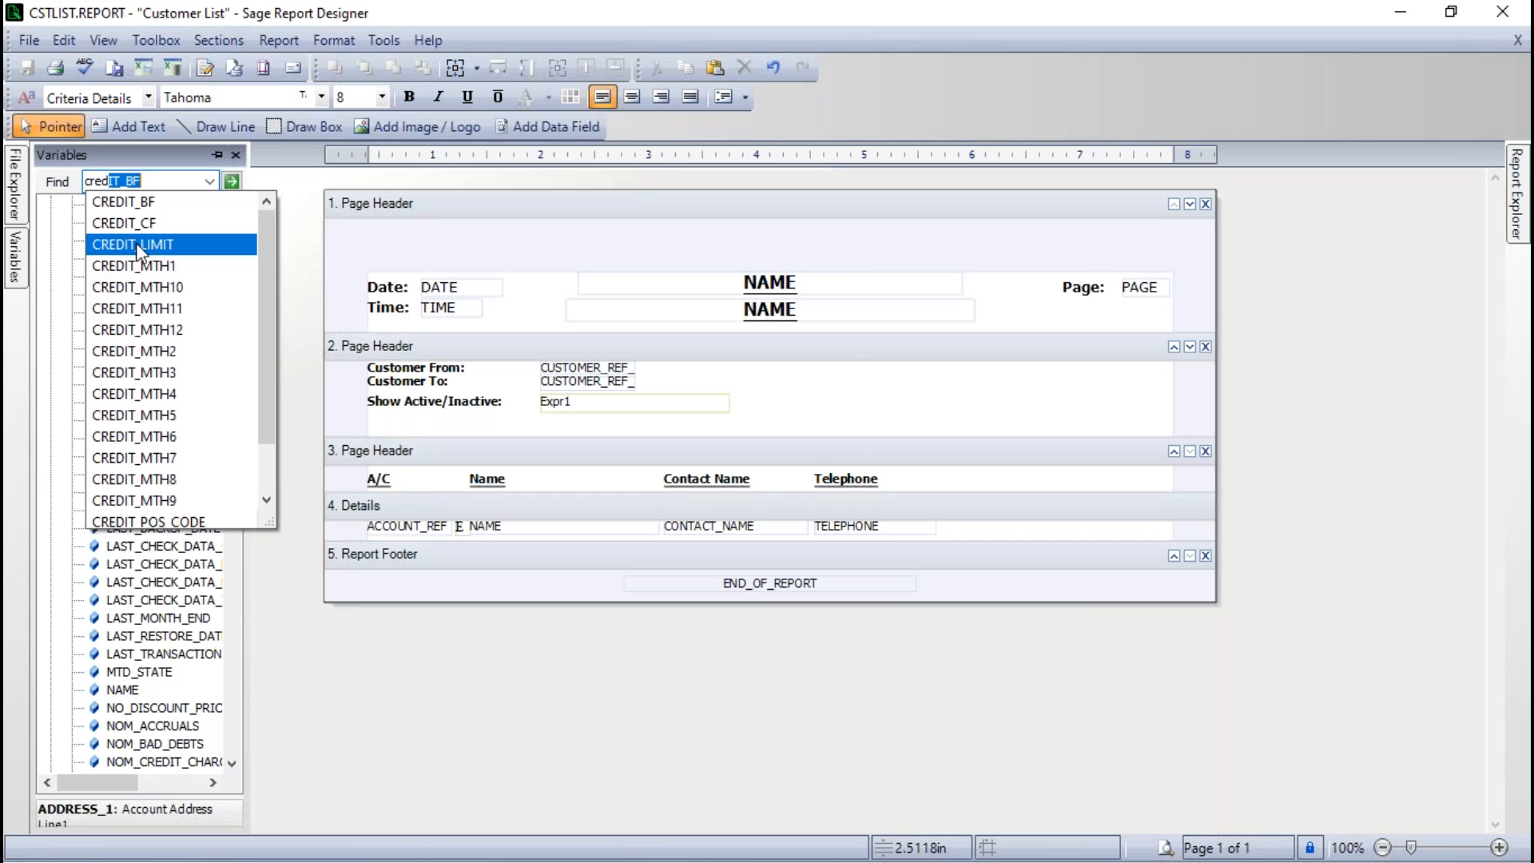
{"action": "left_click", "coordinate": [286, 342]}
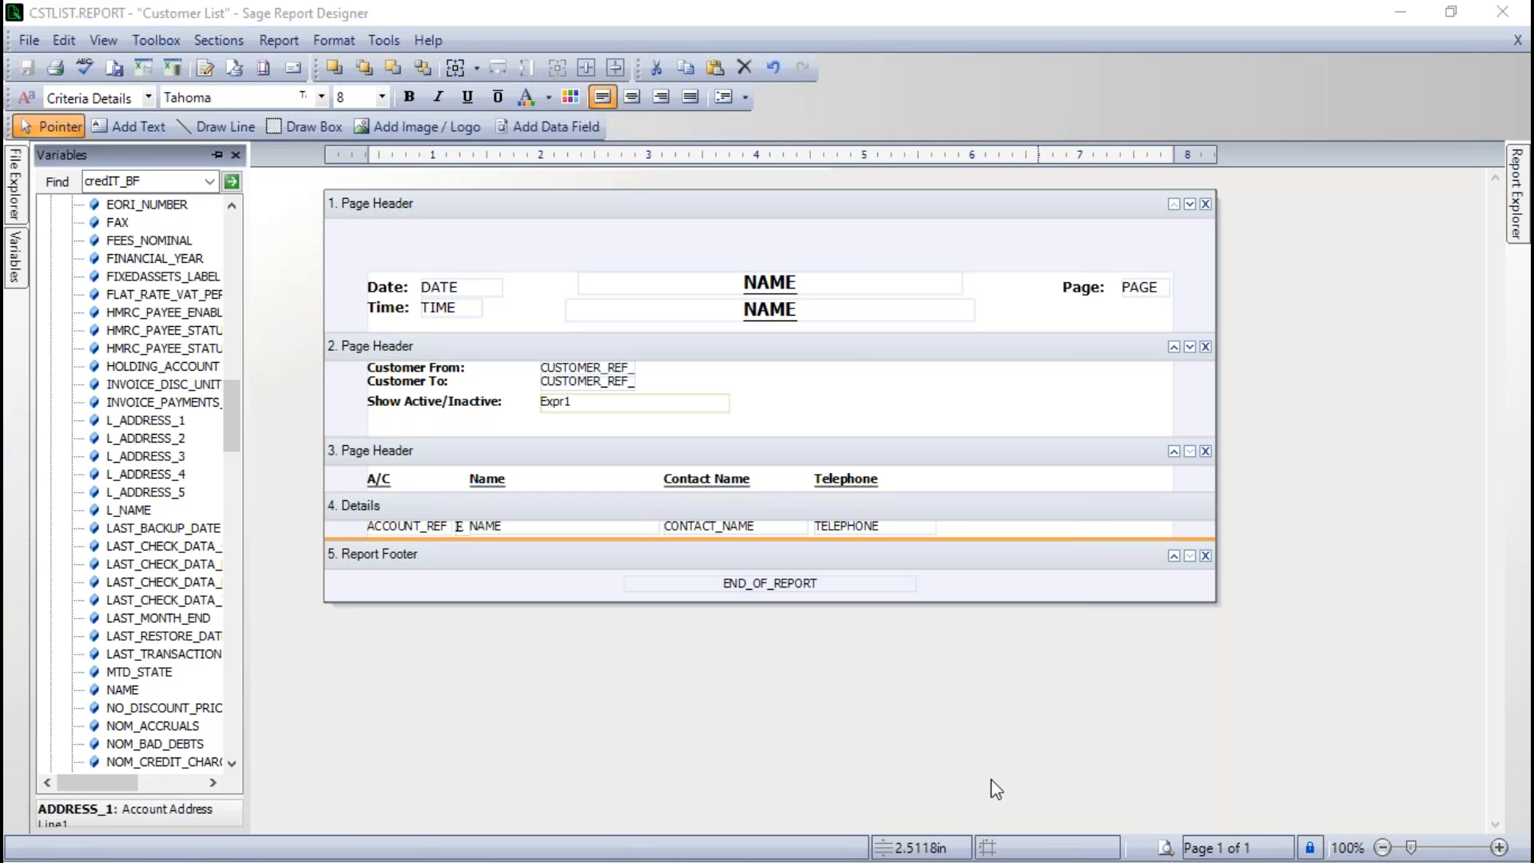
{"action": "left_click", "coordinate": [481, 712]}
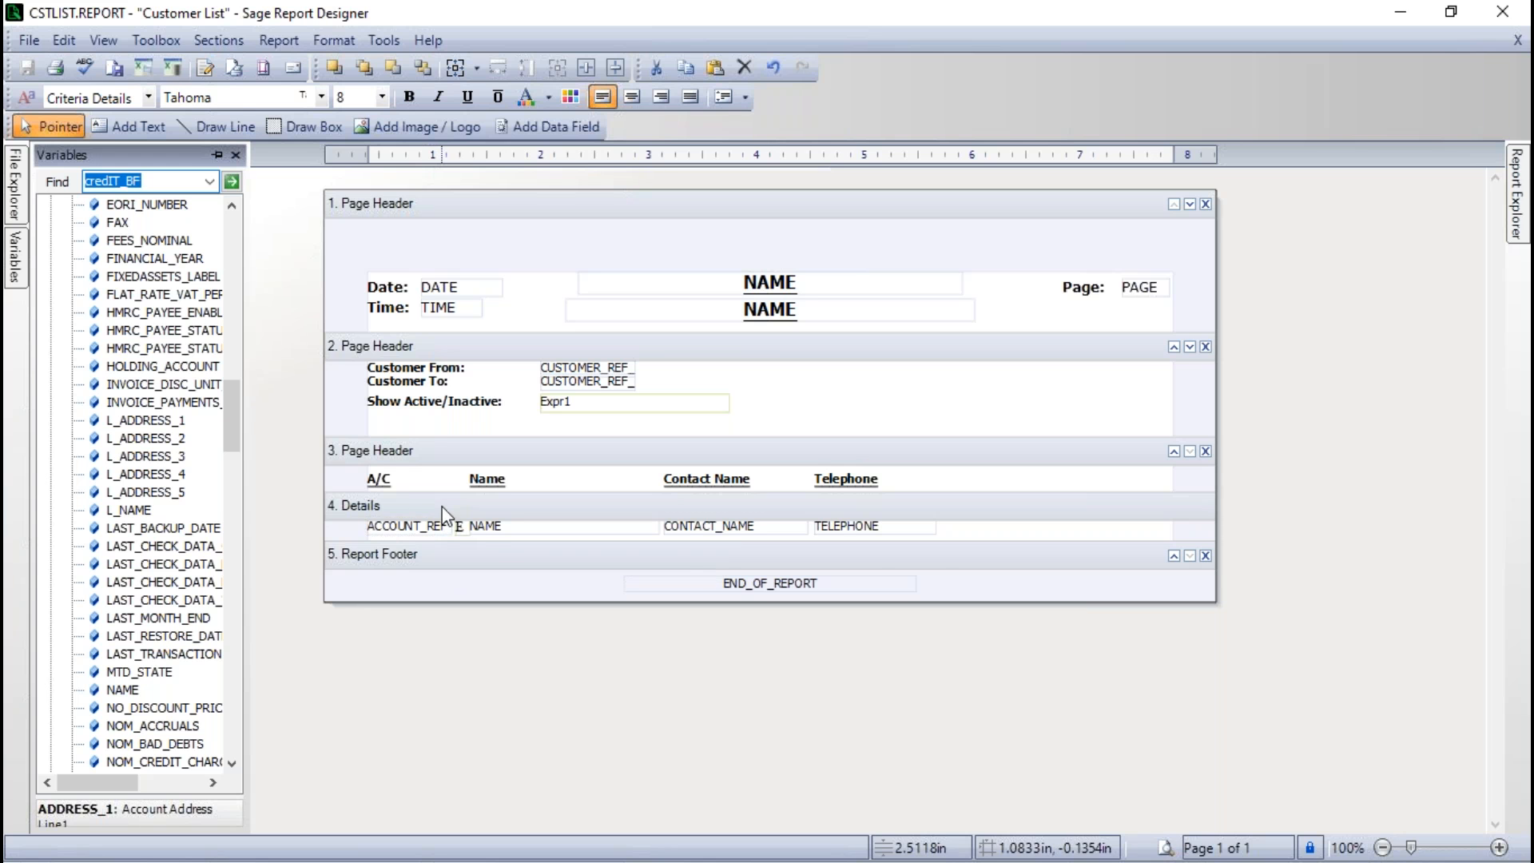
{"action": "left_click", "coordinate": [218, 154]}
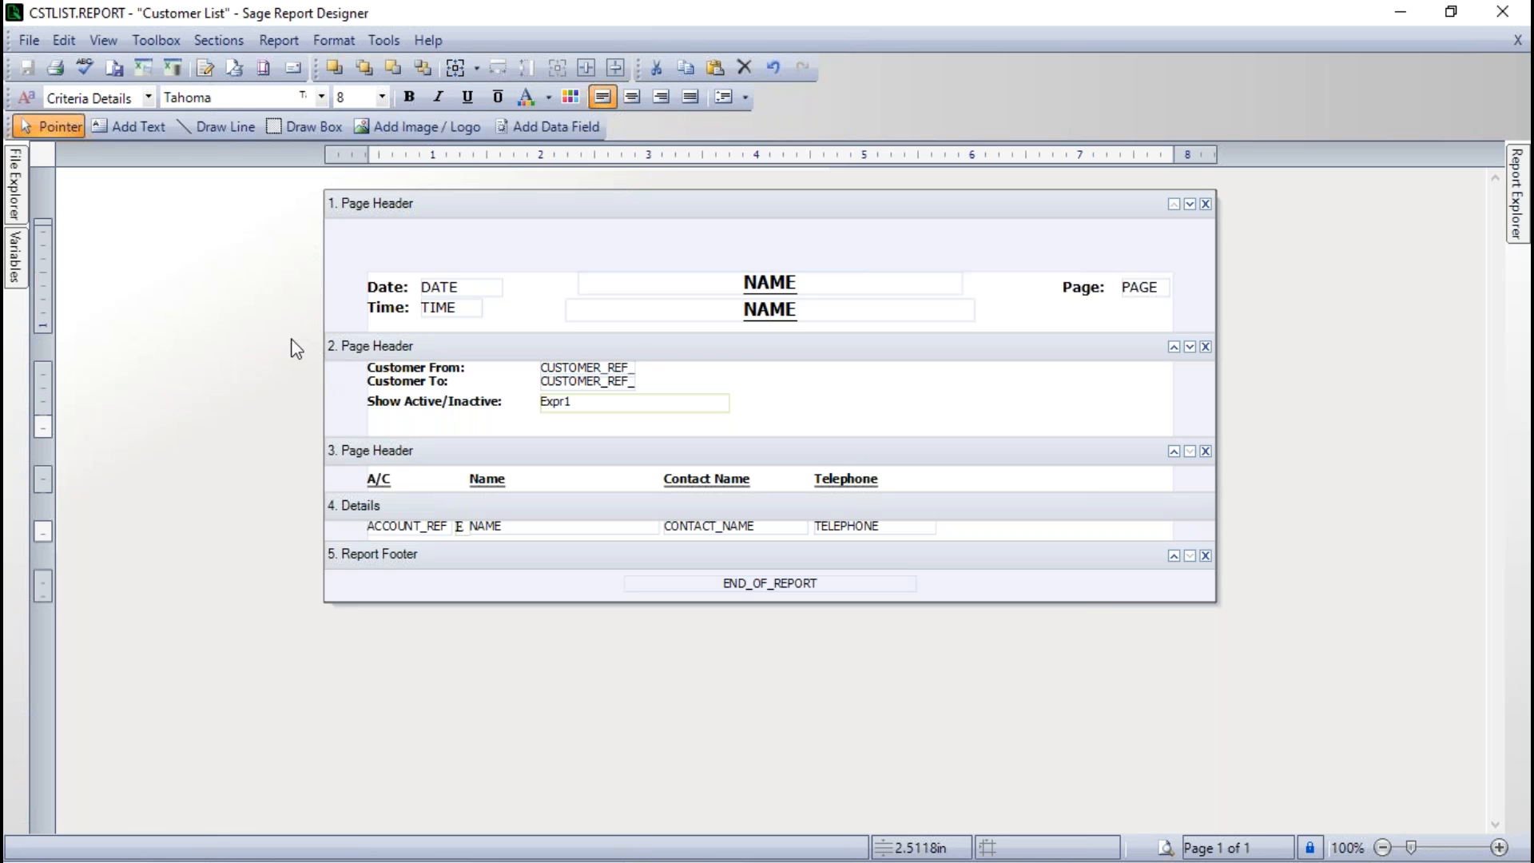
{"action": "left_click", "coordinate": [27, 42]}
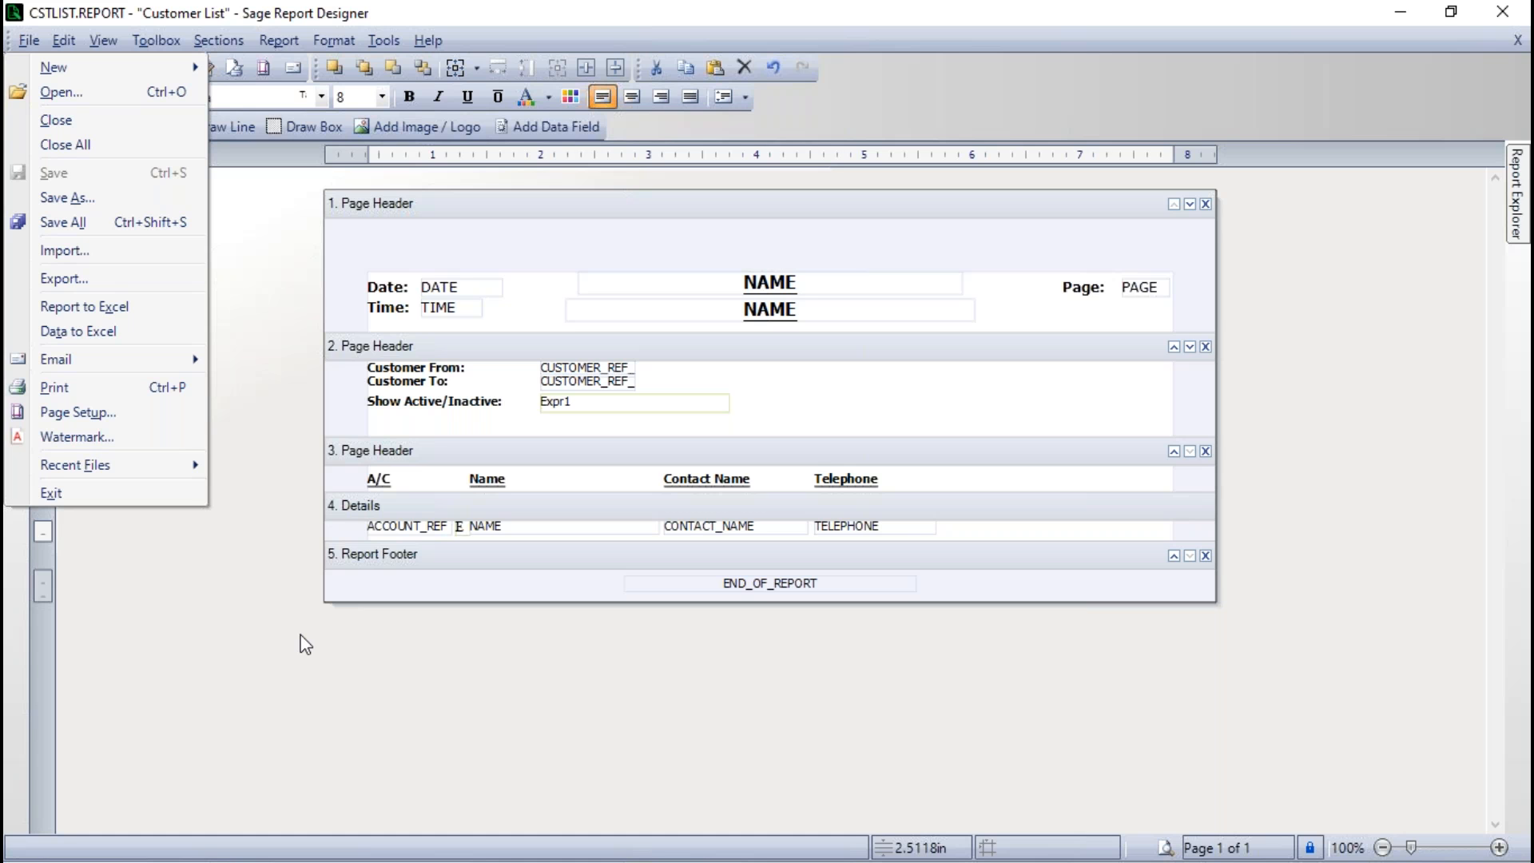
{"action": "left_click", "coordinate": [308, 712]}
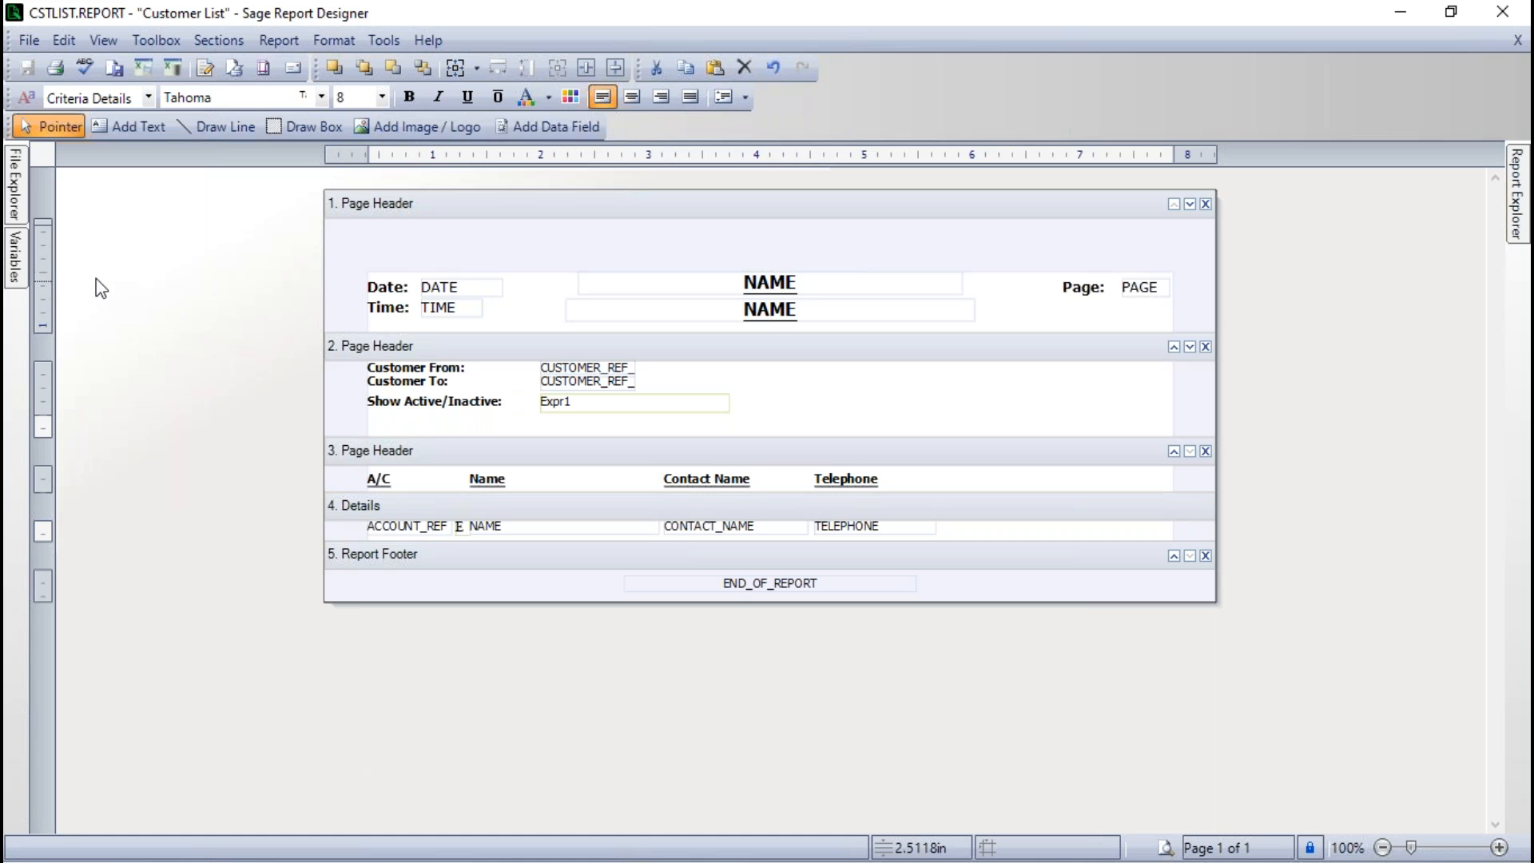
Bring up the Variables list and close it so only the report design remains.
{"action": "left_click", "coordinate": [30, 254]}
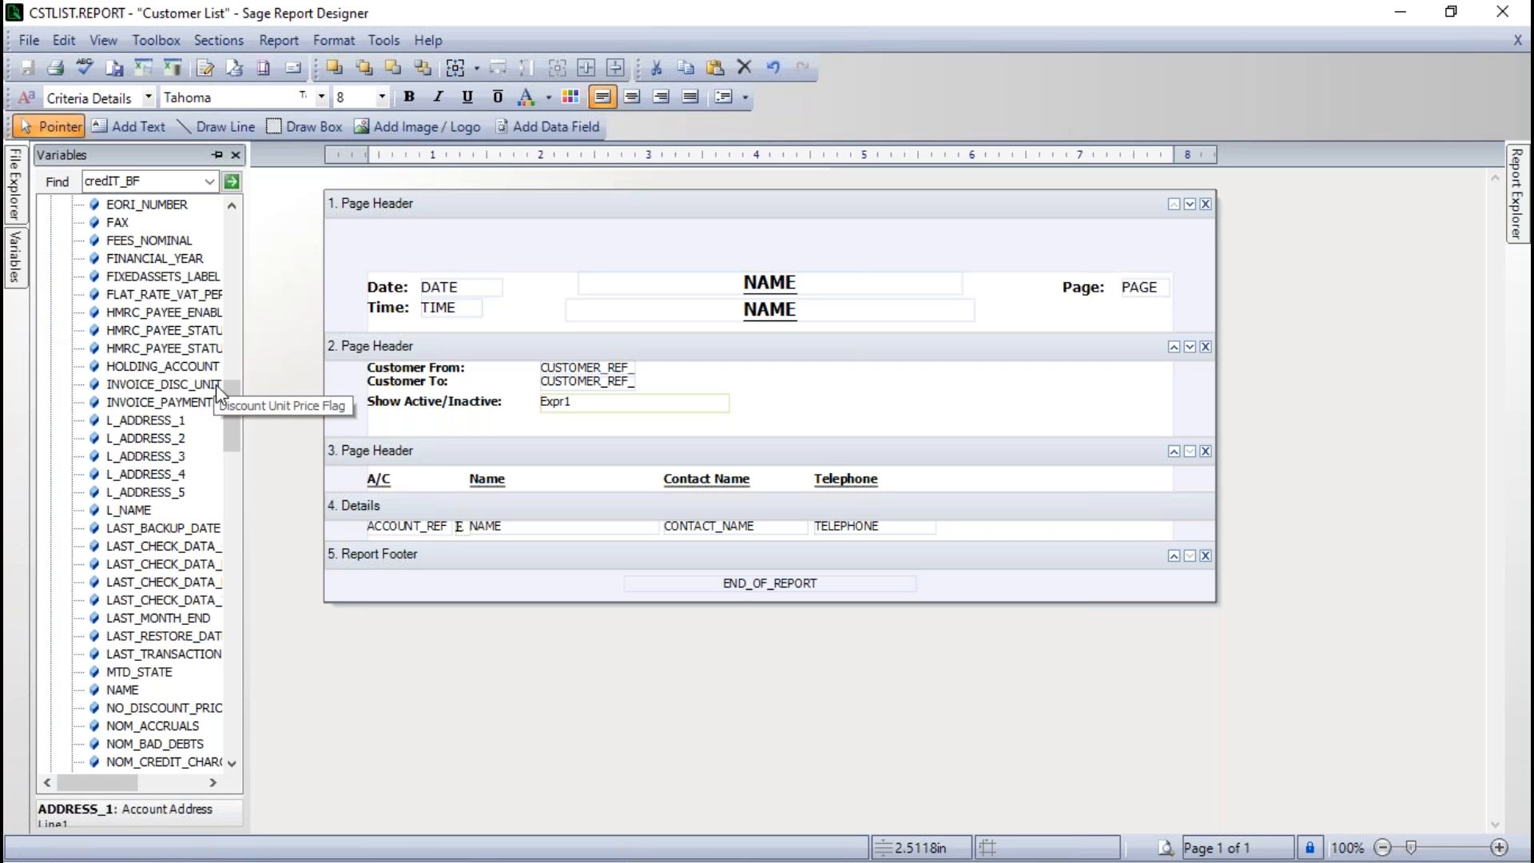
{"action": "left_click", "coordinate": [235, 155]}
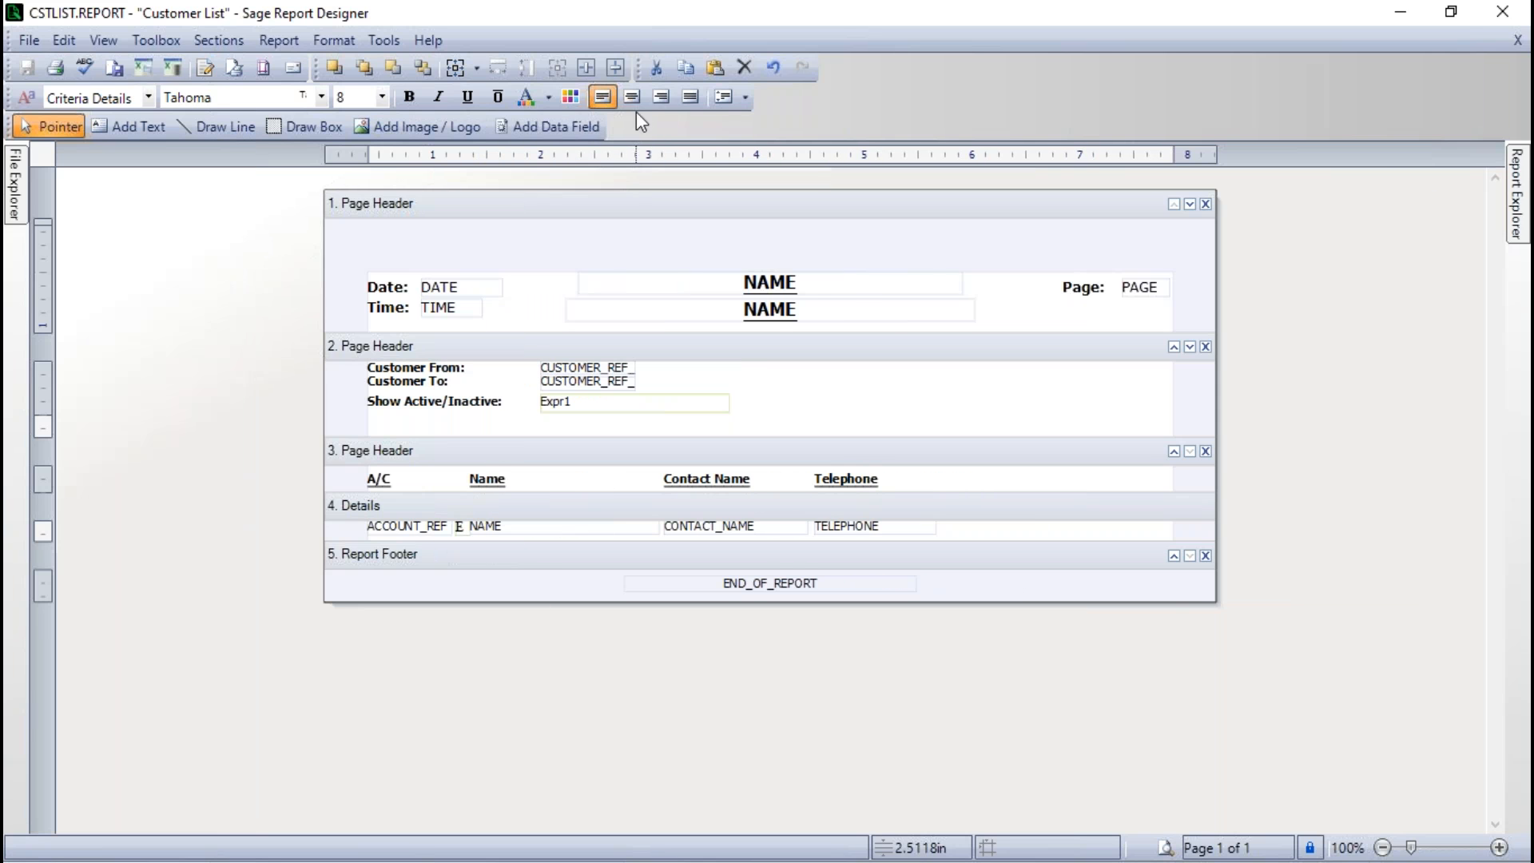
Add the CREDIT_LIMIT data field from the SALES_LEDGER table to the Details section beside TELEPHONE.
{"action": "left_click", "coordinate": [562, 123]}
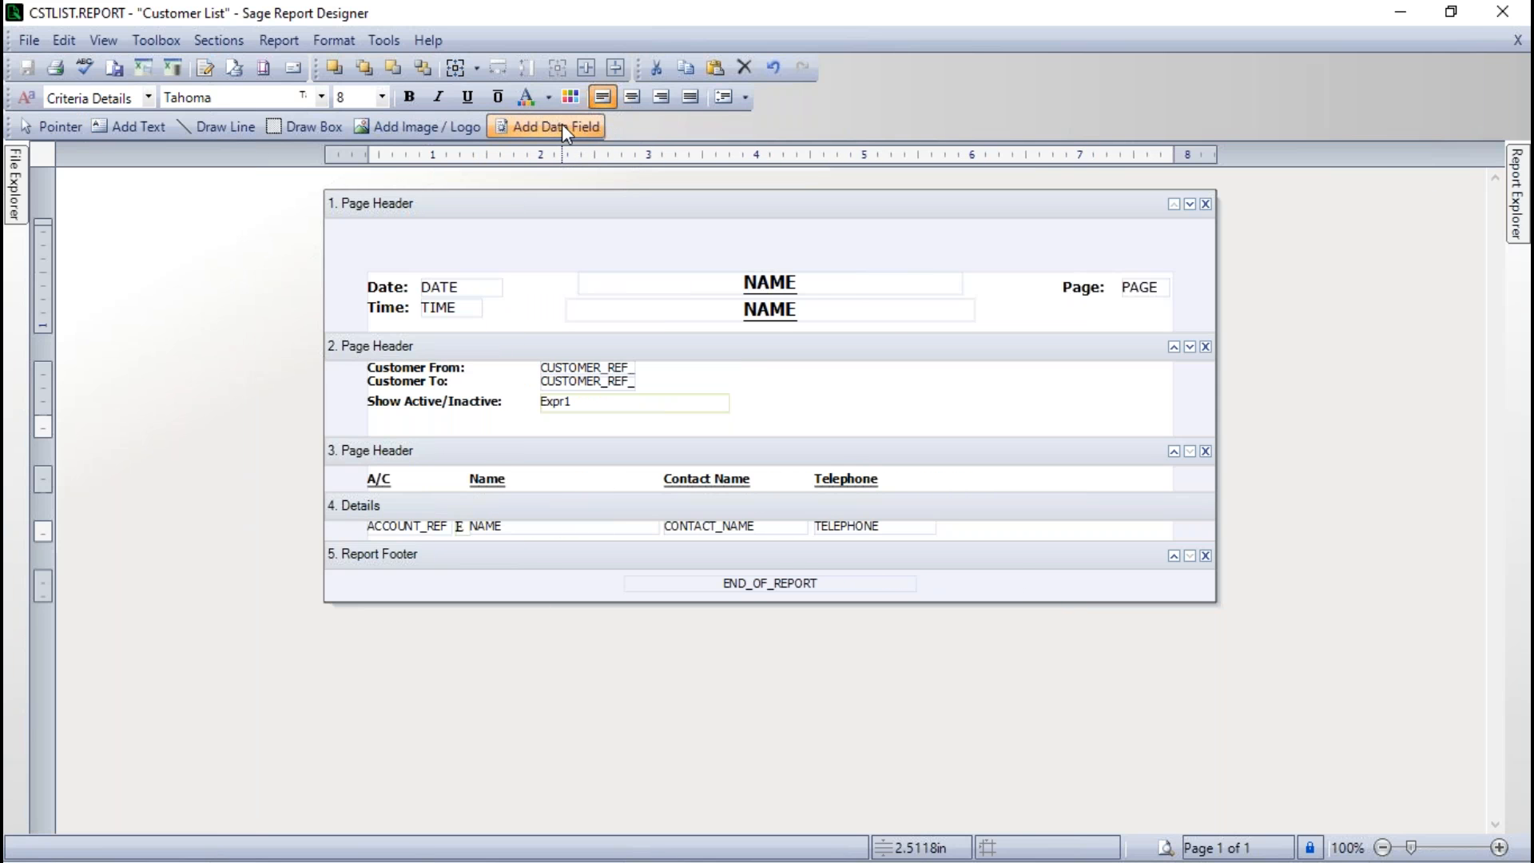
{"action": "left_click", "coordinate": [968, 521]}
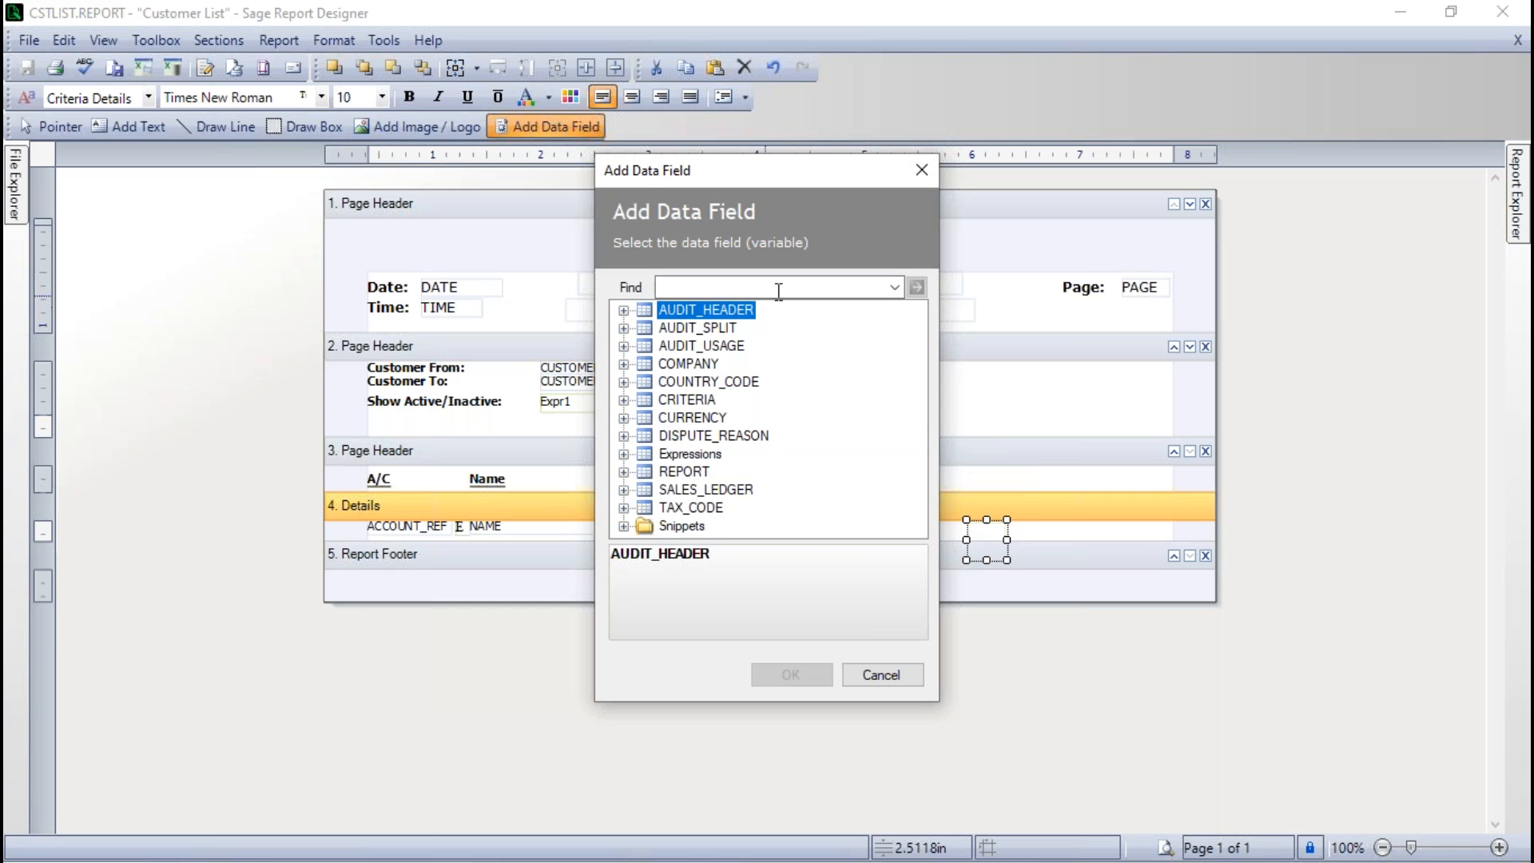
{"action": "left_click", "coordinate": [625, 490]}
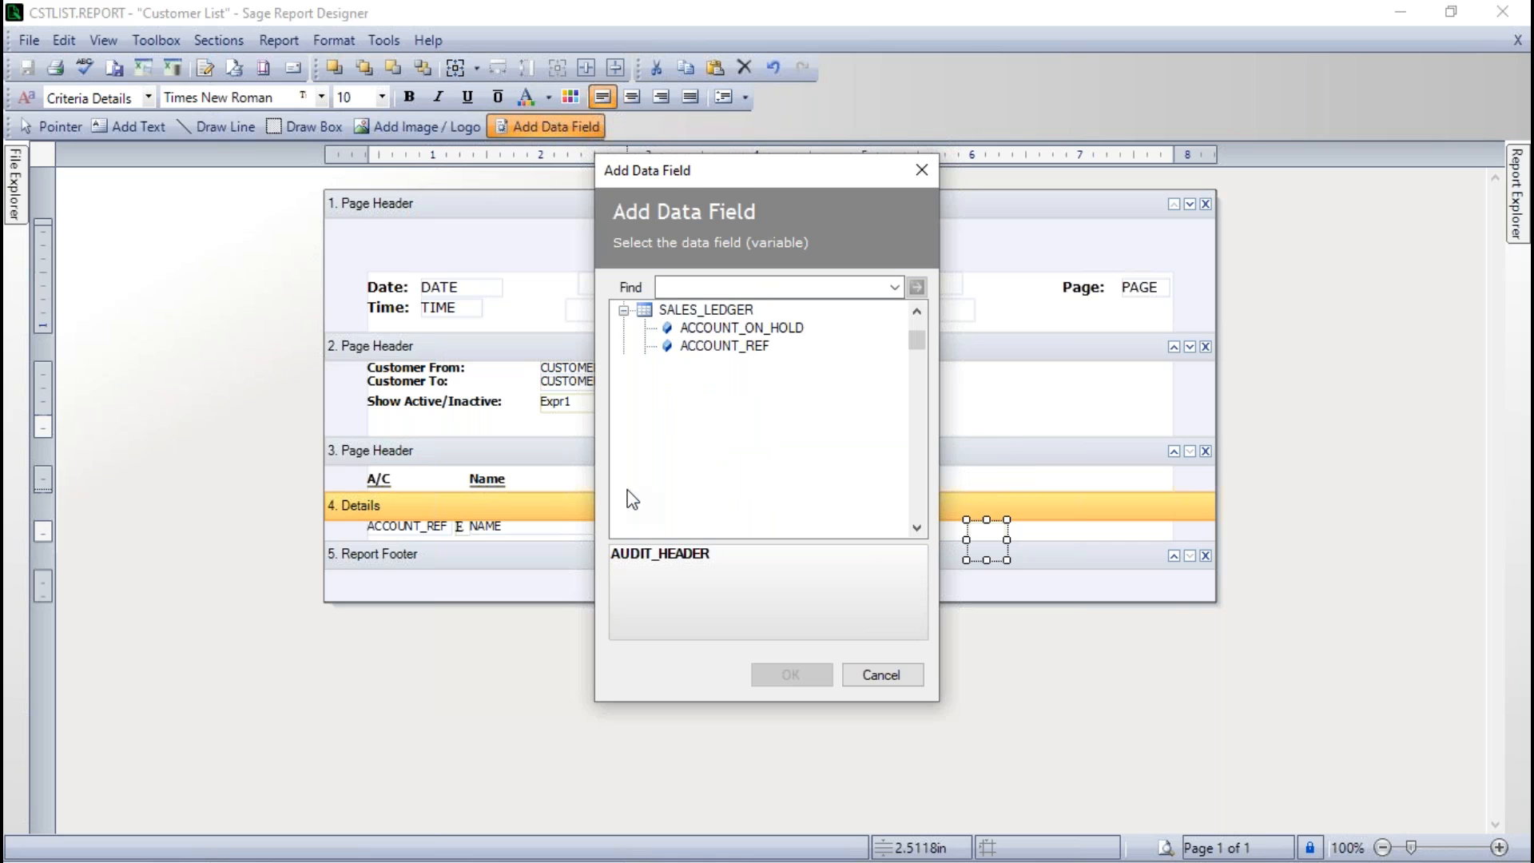
{"action": "left_click_drag", "start_coordinate": [917, 529], "coordinate": [917, 529]}
{"action": "left_click", "coordinate": [723, 436]}
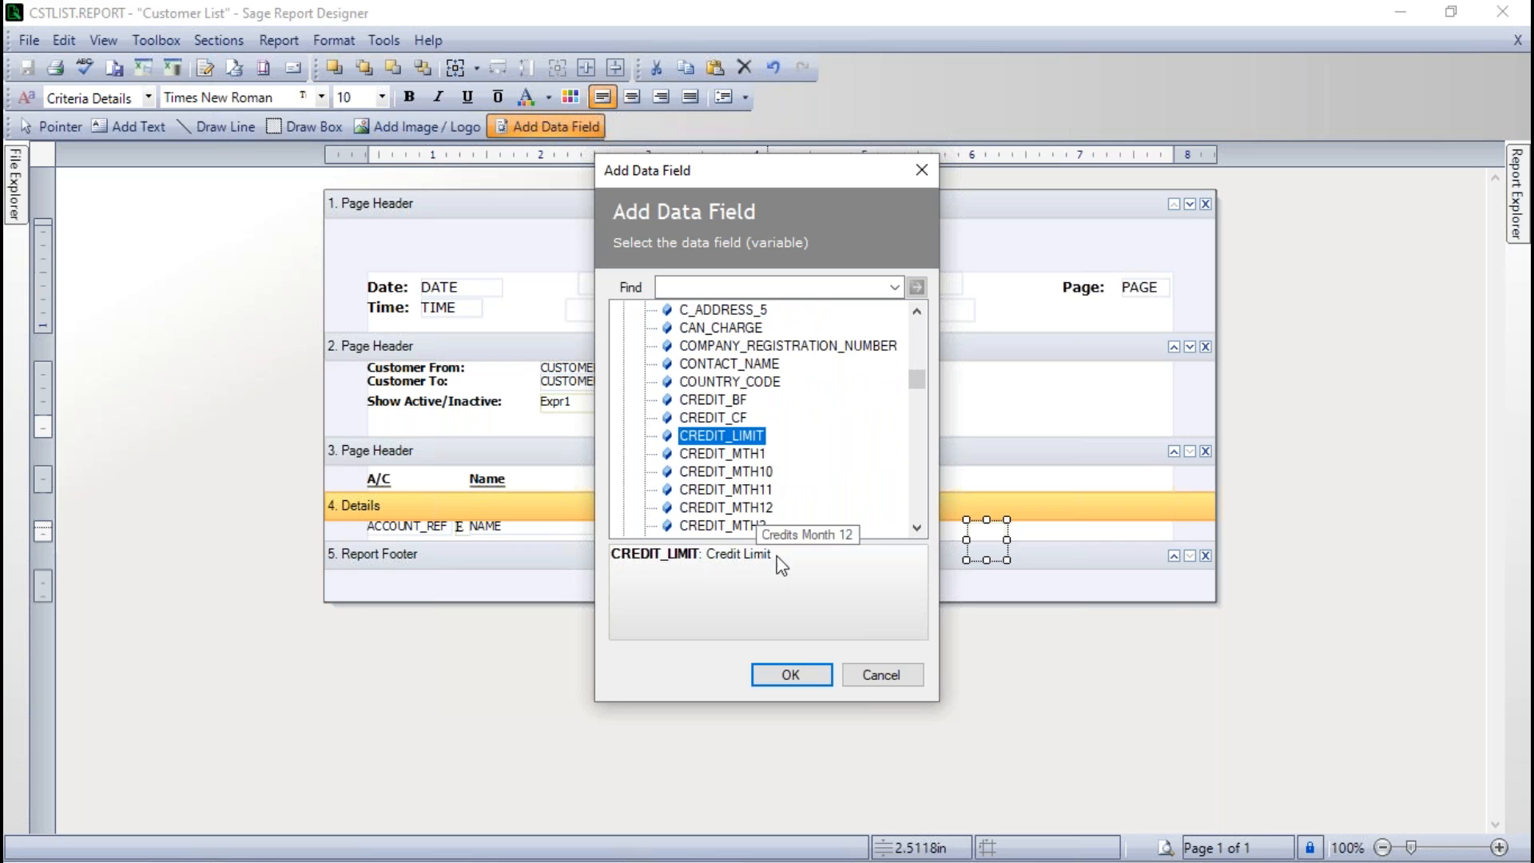
{"action": "left_click", "coordinate": [798, 671]}
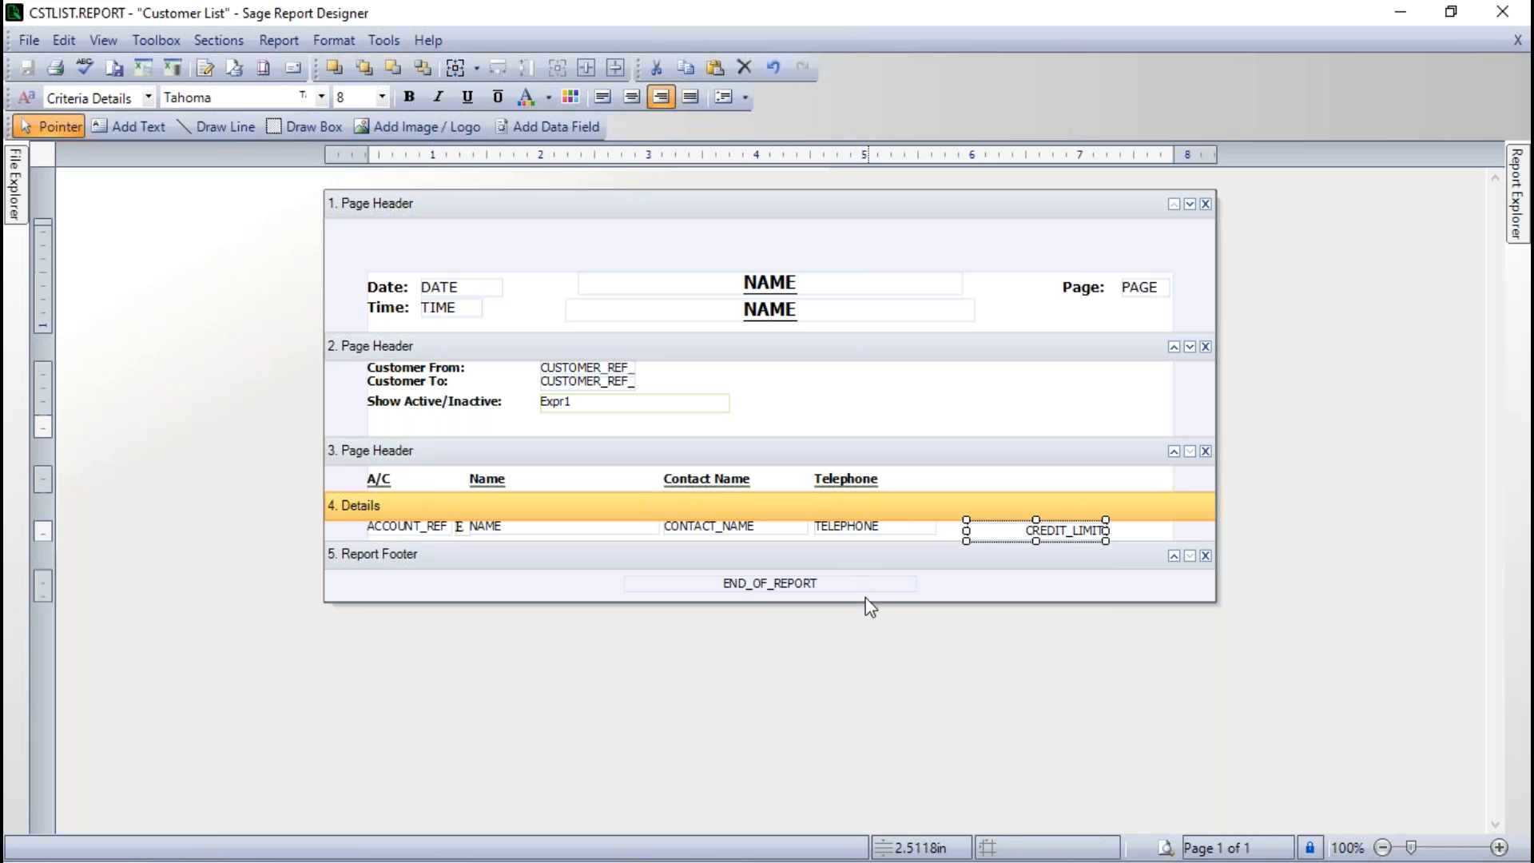
Compare the style of the neighbouring fields, then line up CREDIT_LIMIT with TELEPHONE in the Details section and narrow it to fit its text.
{"action": "left_click", "coordinate": [841, 533]}
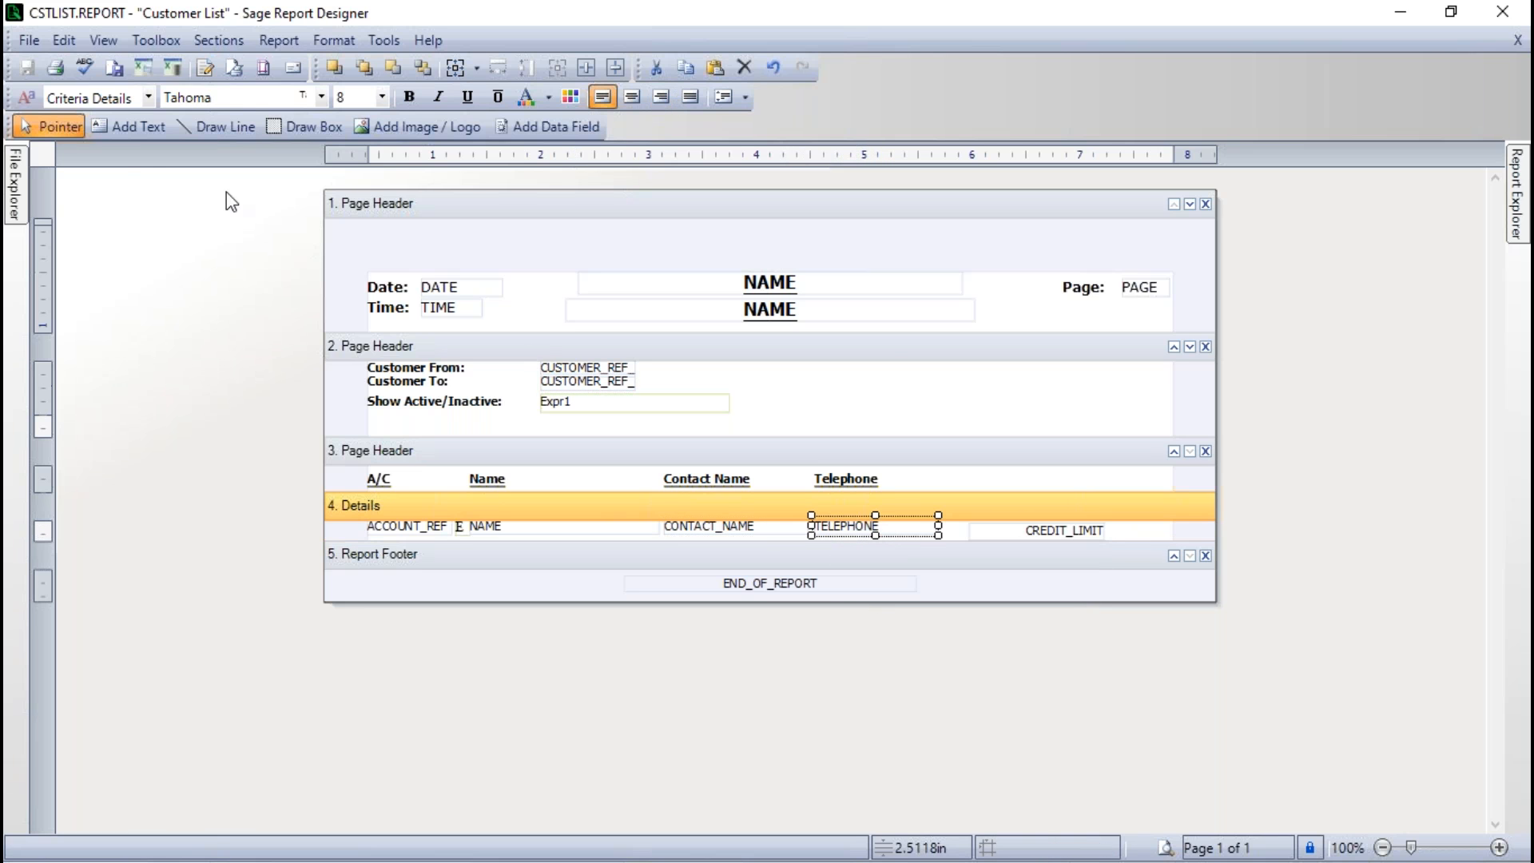
{"action": "left_click", "coordinate": [739, 530]}
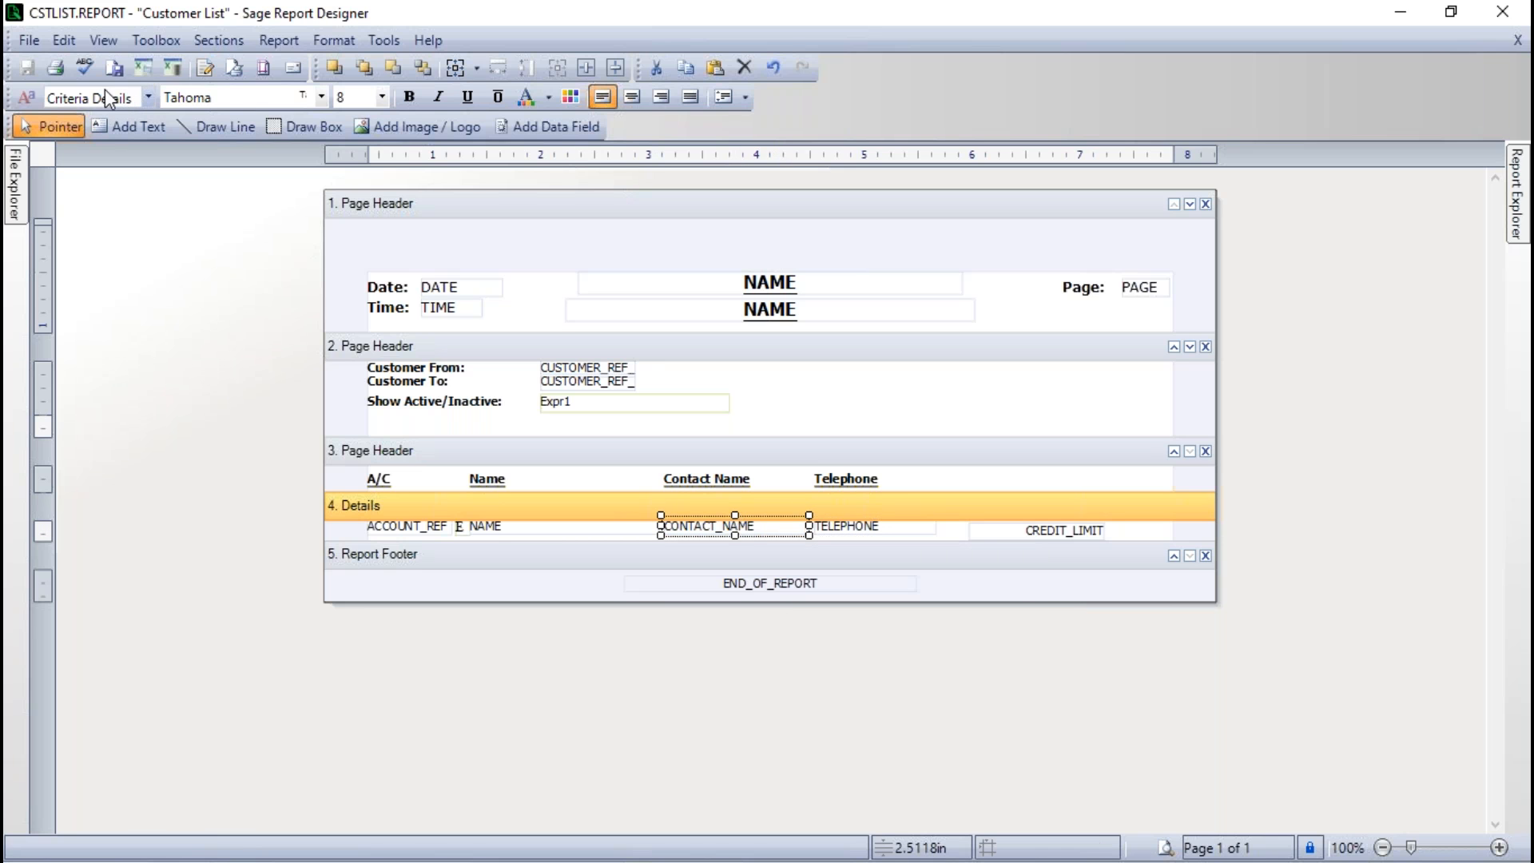
{"action": "left_click", "coordinate": [1040, 534]}
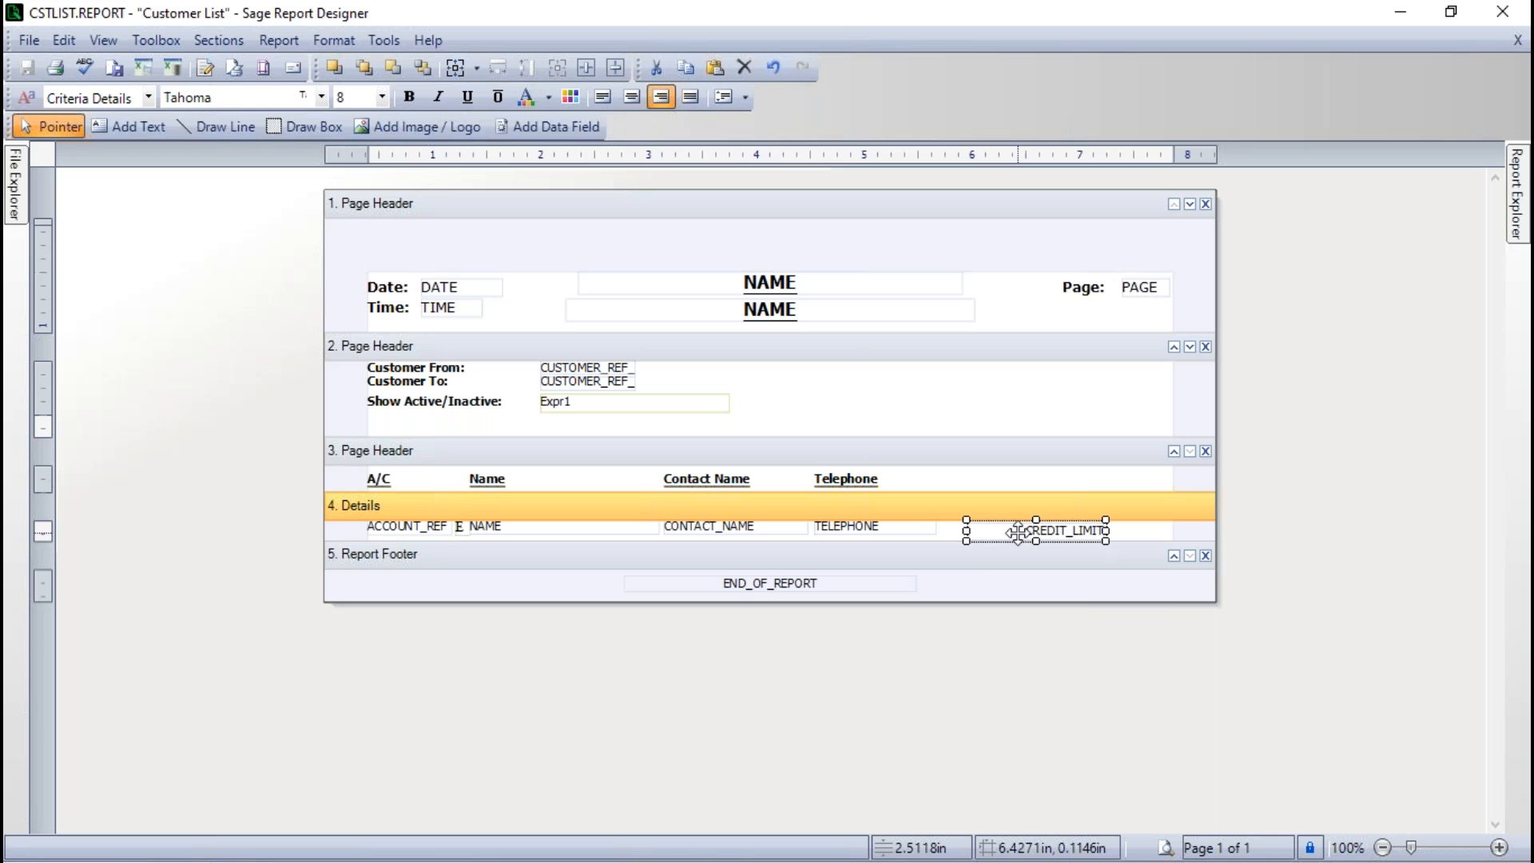
{"action": "mouse_move", "coordinate": [992, 537]}
{"action": "left_mouse_down"}
{"action": "mouse_move", "coordinate": [984, 468]}
{"action": "mouse_move", "coordinate": [969, 535]}
{"action": "mouse_move", "coordinate": [990, 527]}
{"action": "mouse_move", "coordinate": [975, 527]}
{"action": "left_mouse_up"}
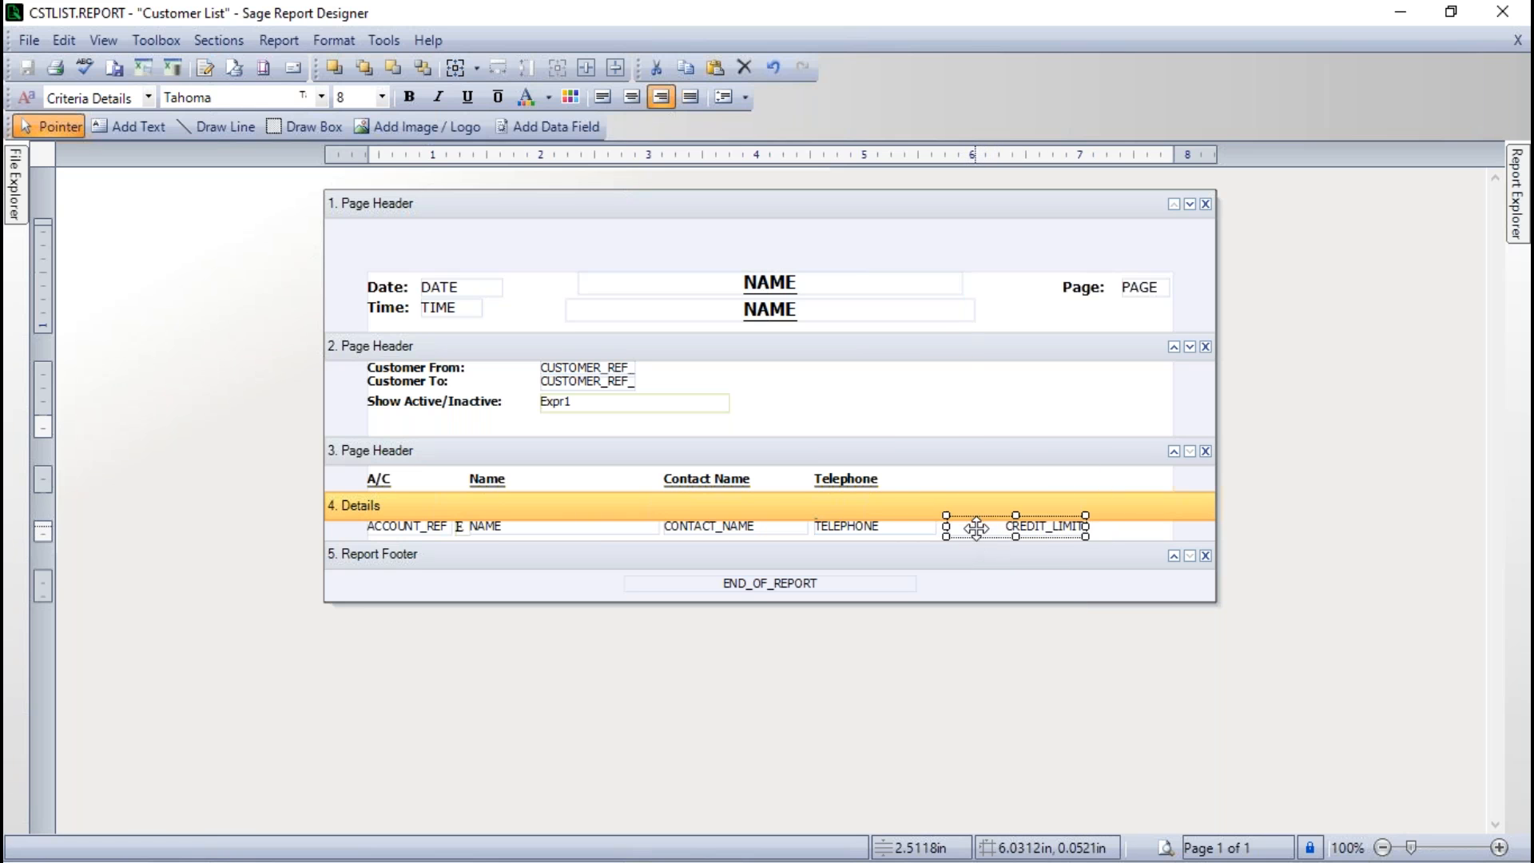
{"action": "left_click_drag", "start_coordinate": [1083, 532], "coordinate": [1032, 529]}
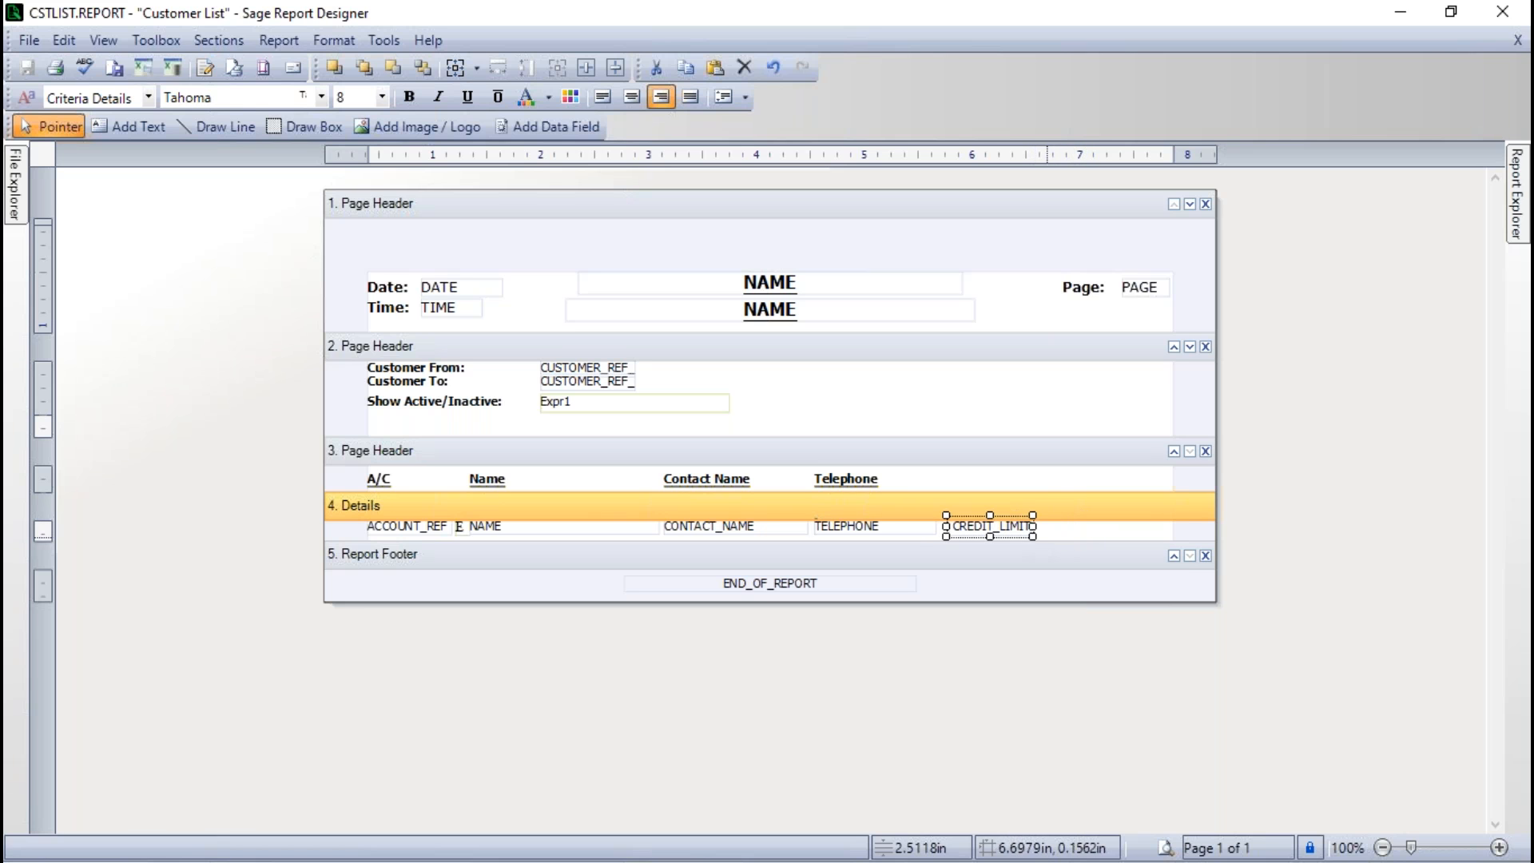
{"action": "left_click", "coordinate": [1080, 541]}
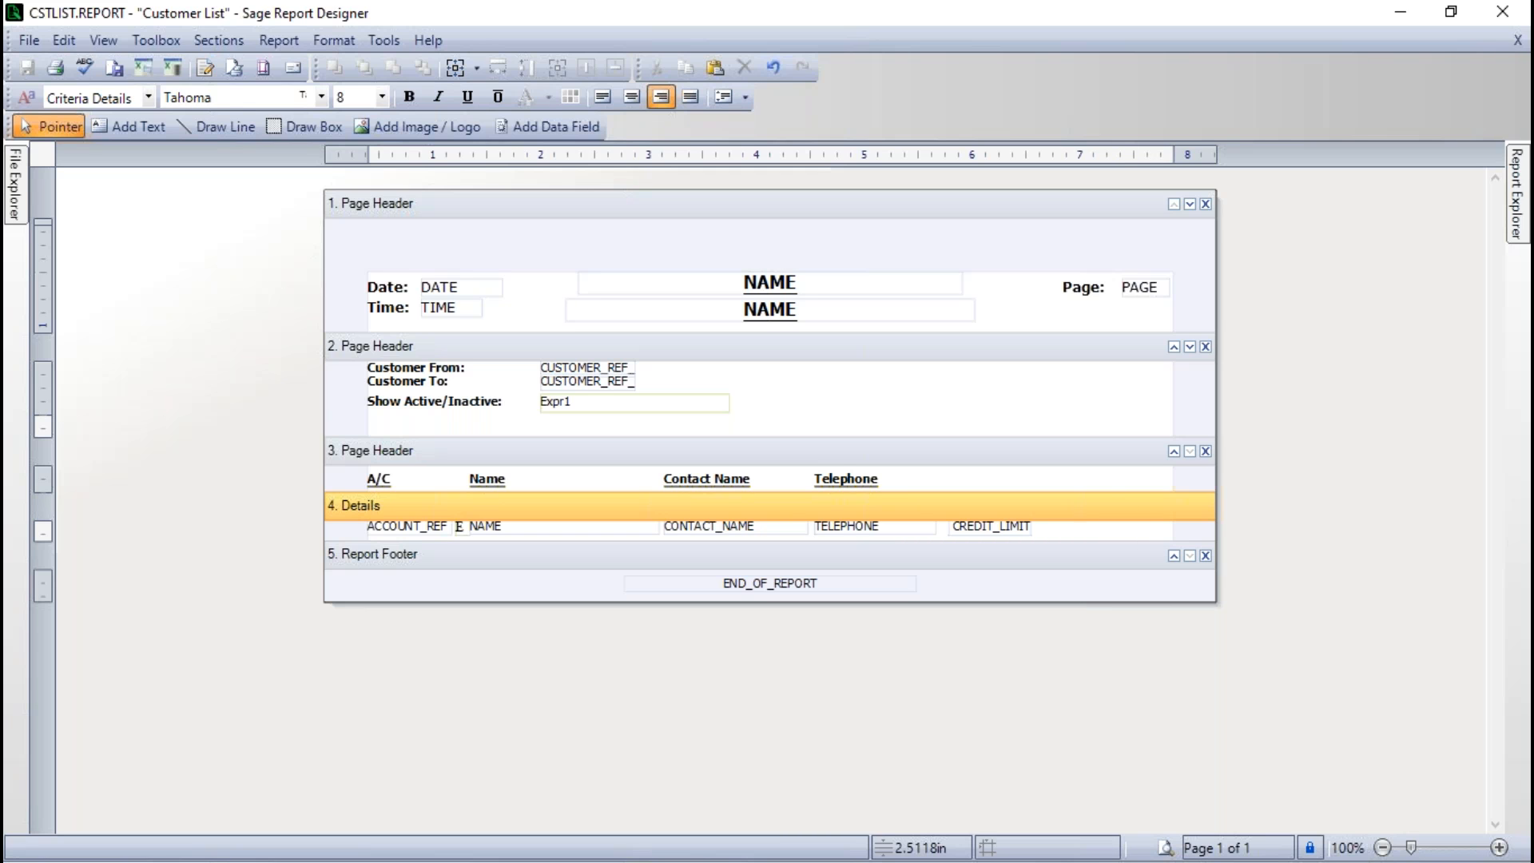
Close the Customer List report without saving its layout and leave the customer reports window.
{"action": "left_click", "coordinate": [1502, 11]}
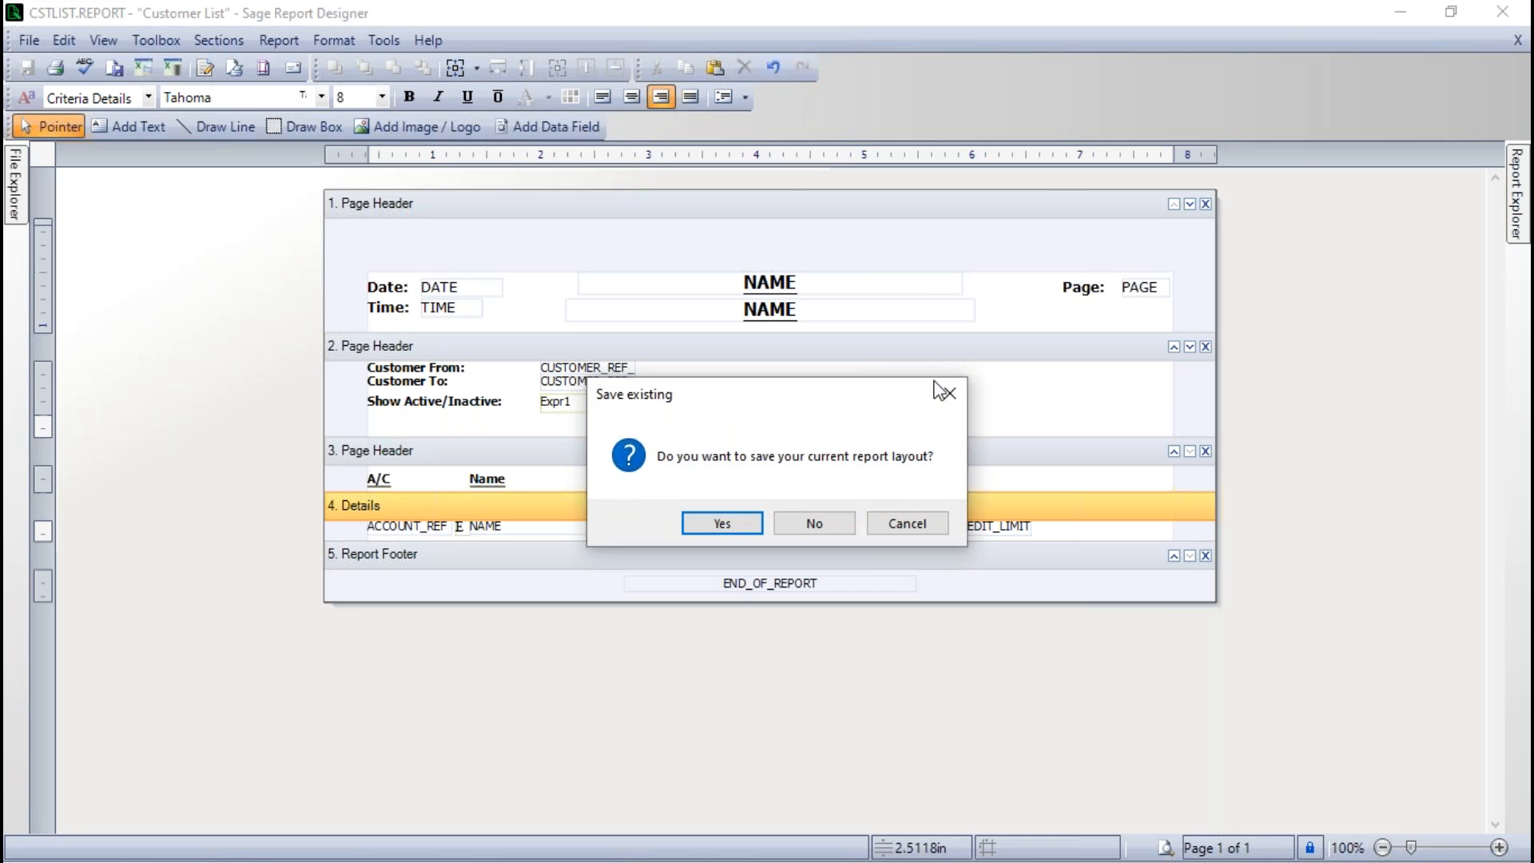
{"action": "left_click", "coordinate": [814, 523]}
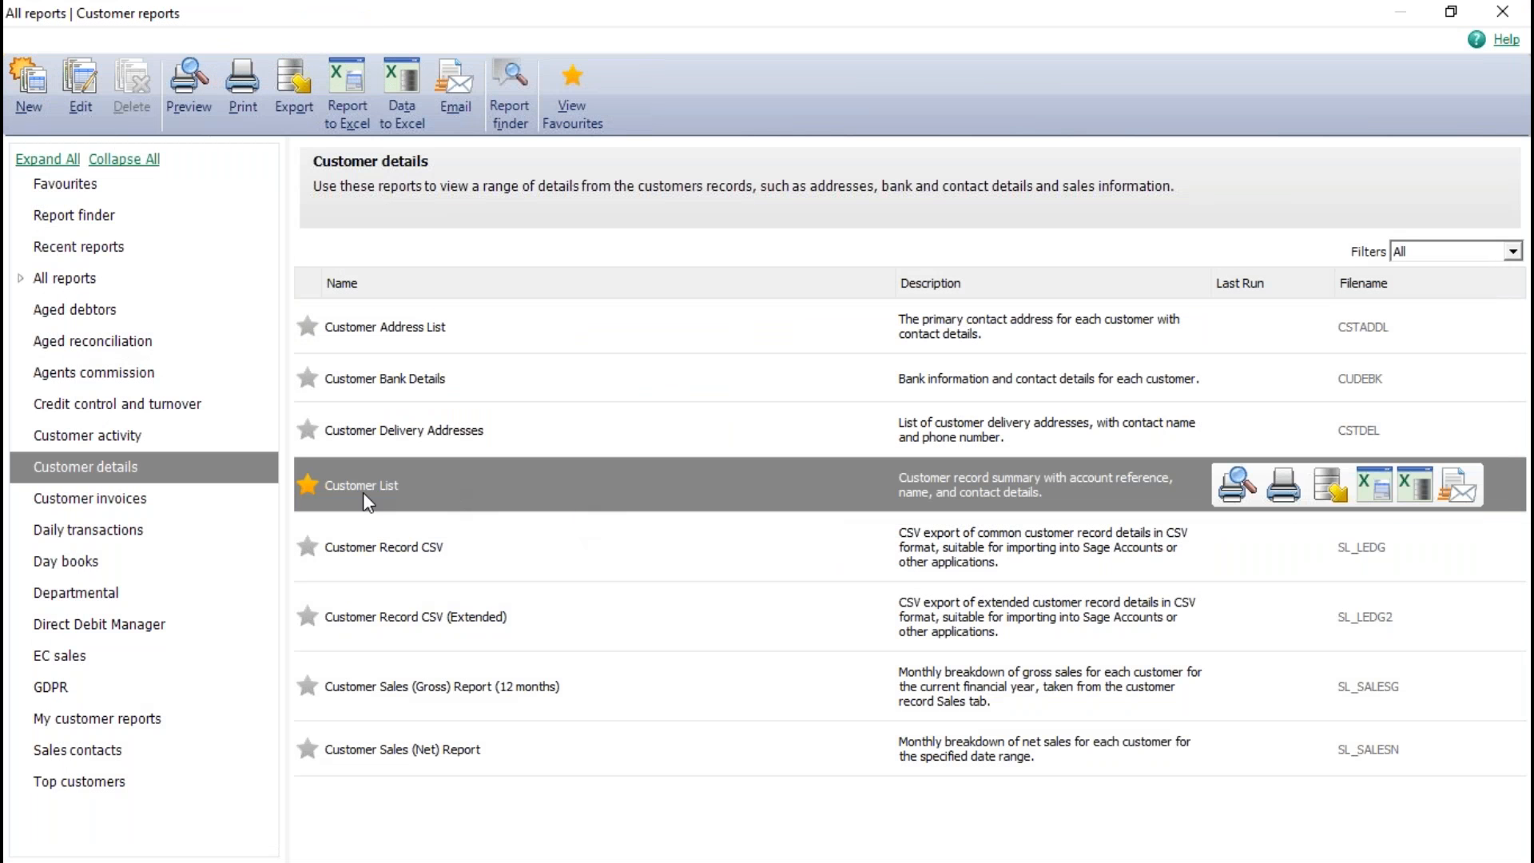
{"action": "left_click", "coordinate": [1501, 12]}
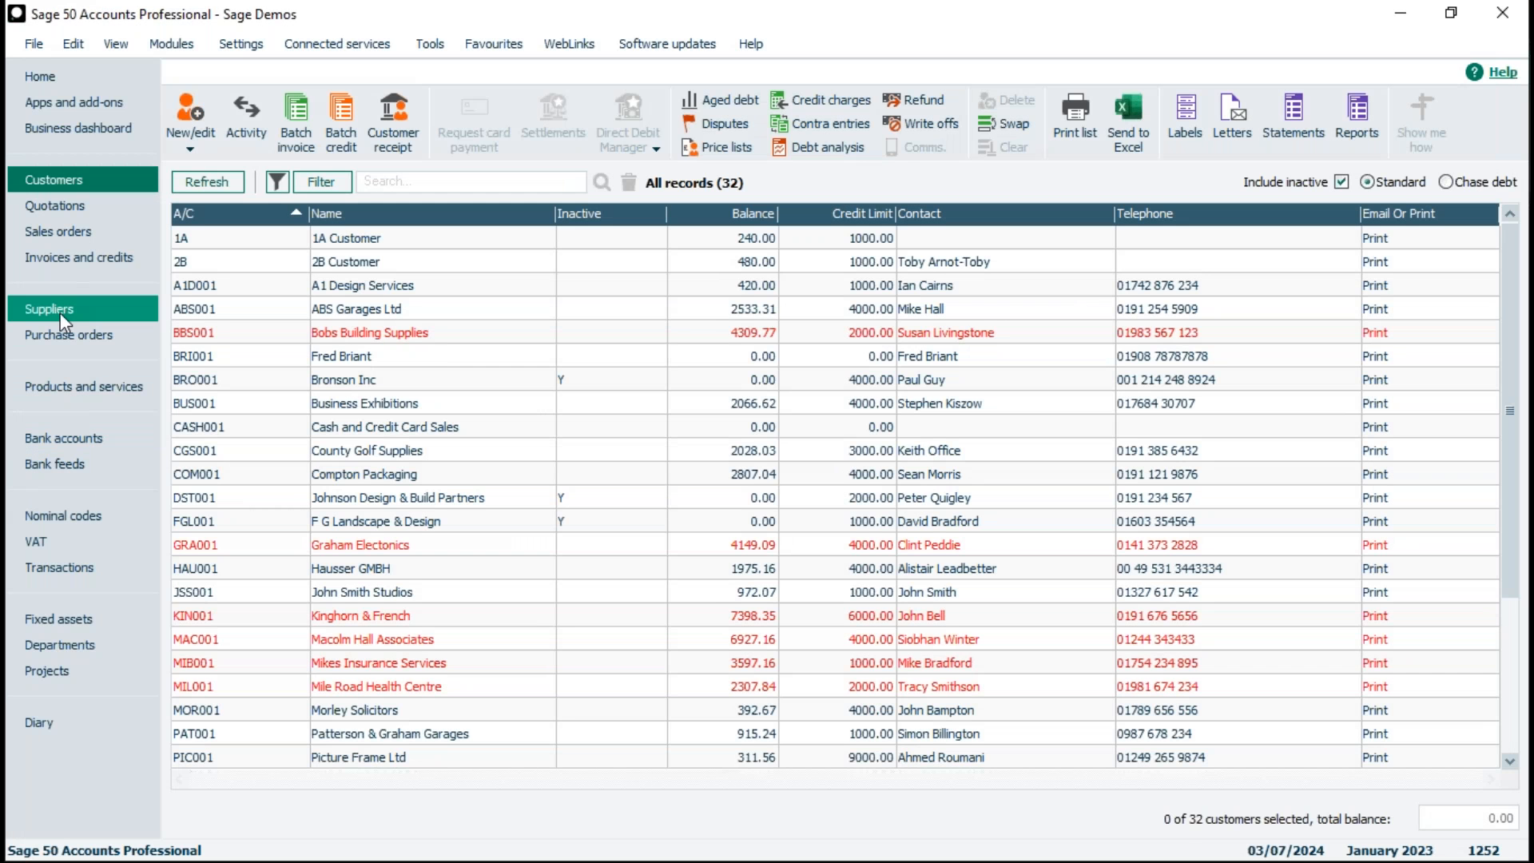
Open the Supplier List report from the supplier details reports for editing in Report Designer.
{"action": "left_click", "coordinate": [60, 313]}
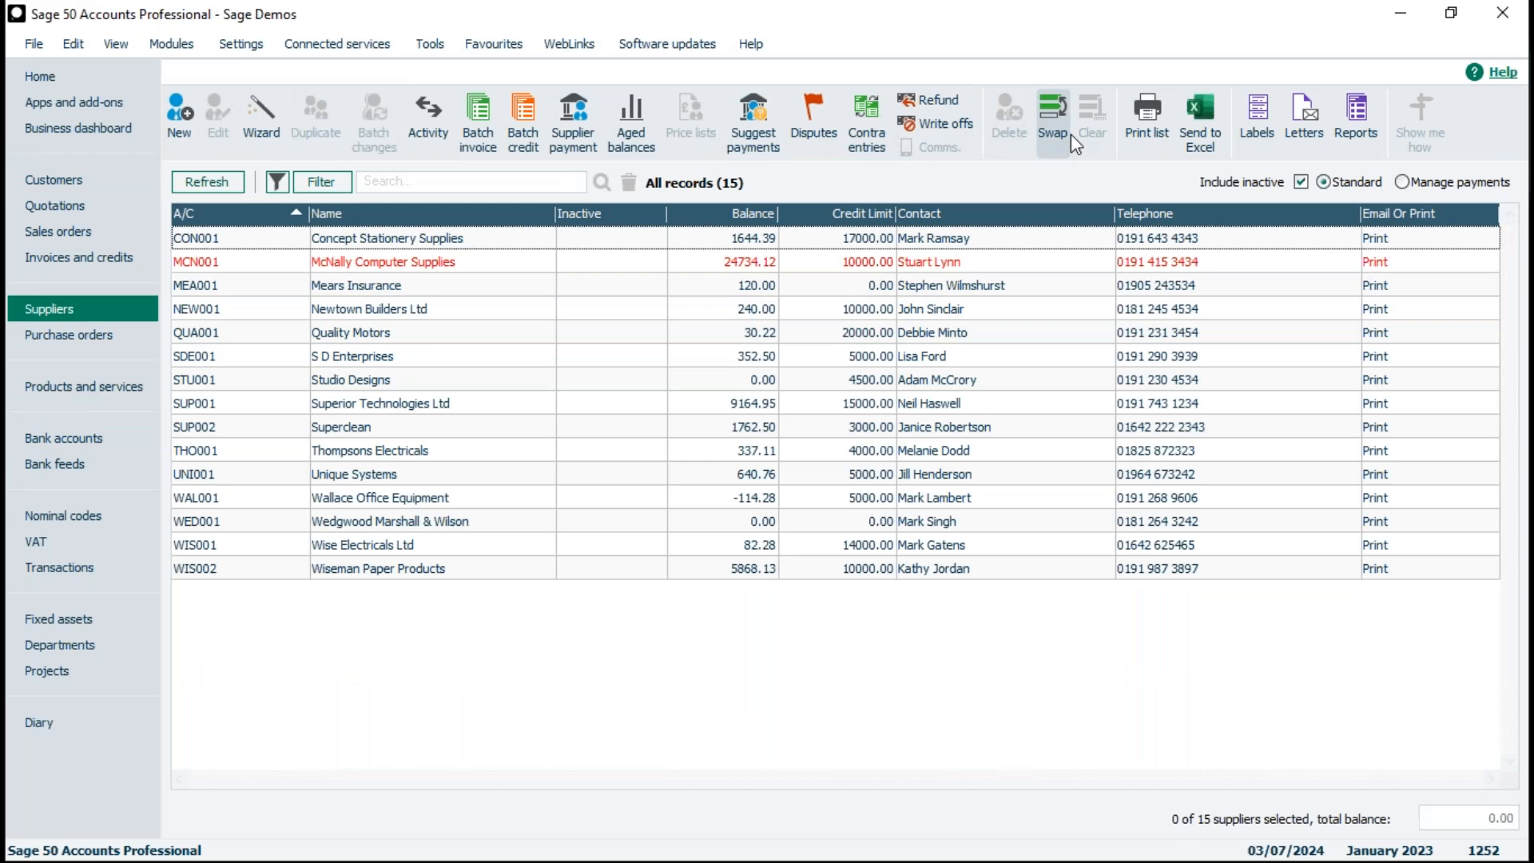
{"action": "left_click", "coordinate": [1355, 115]}
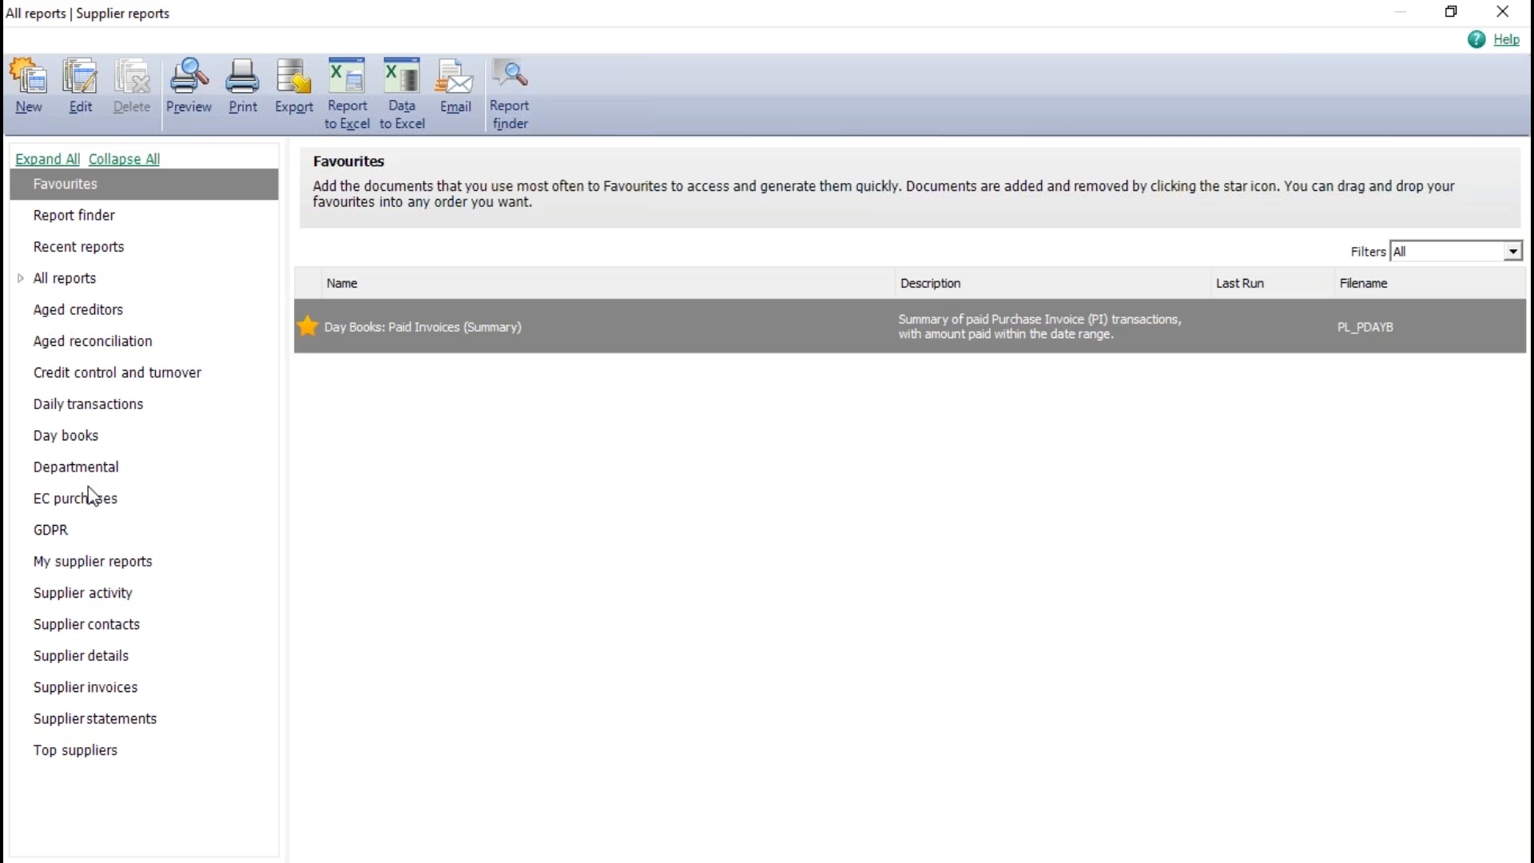
{"action": "left_click", "coordinate": [70, 660]}
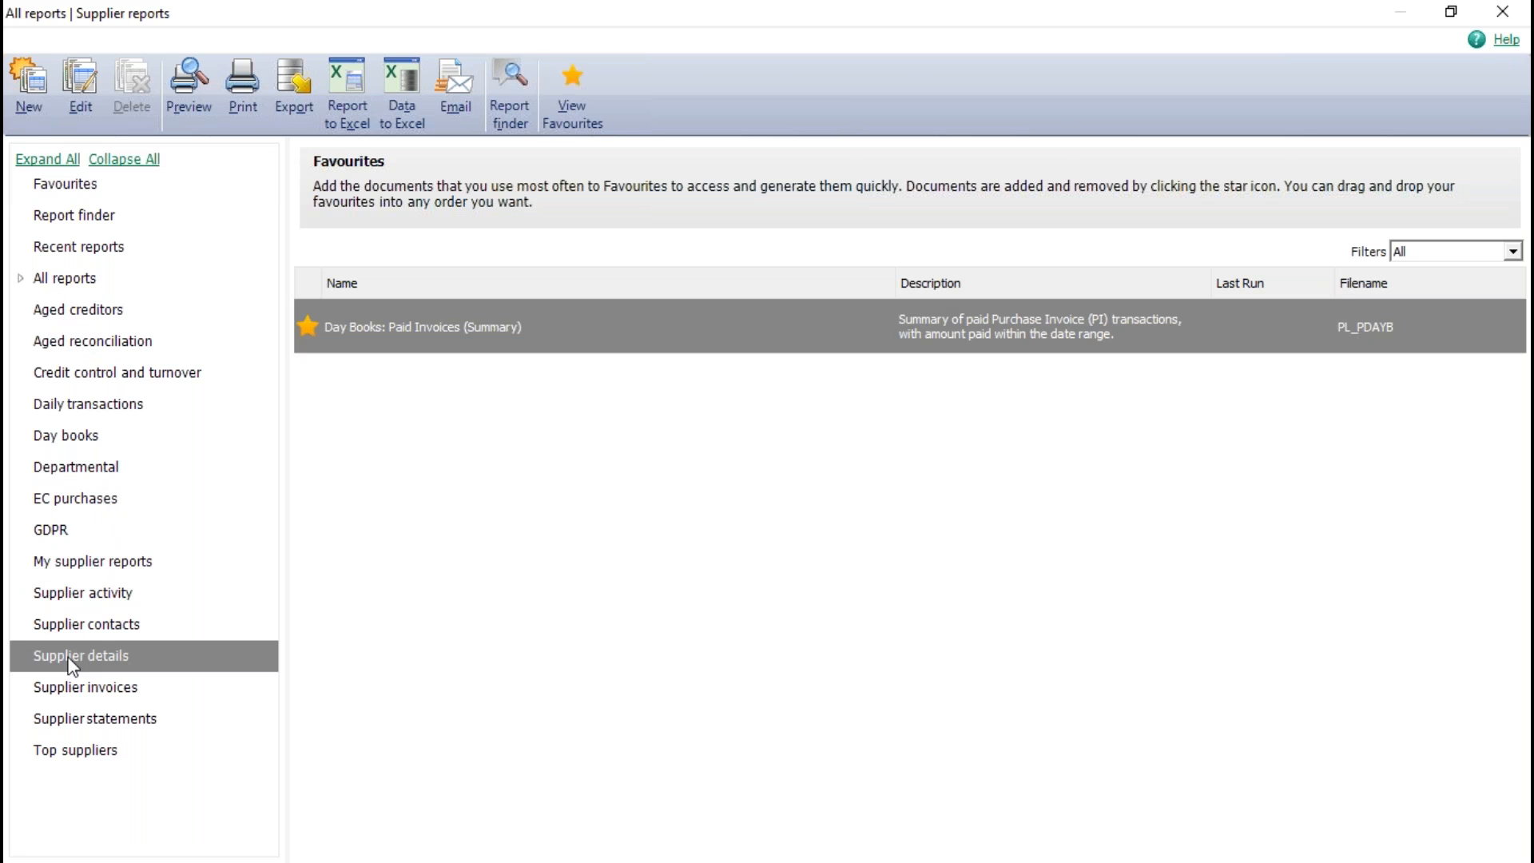
{"action": "left_click", "coordinate": [367, 535]}
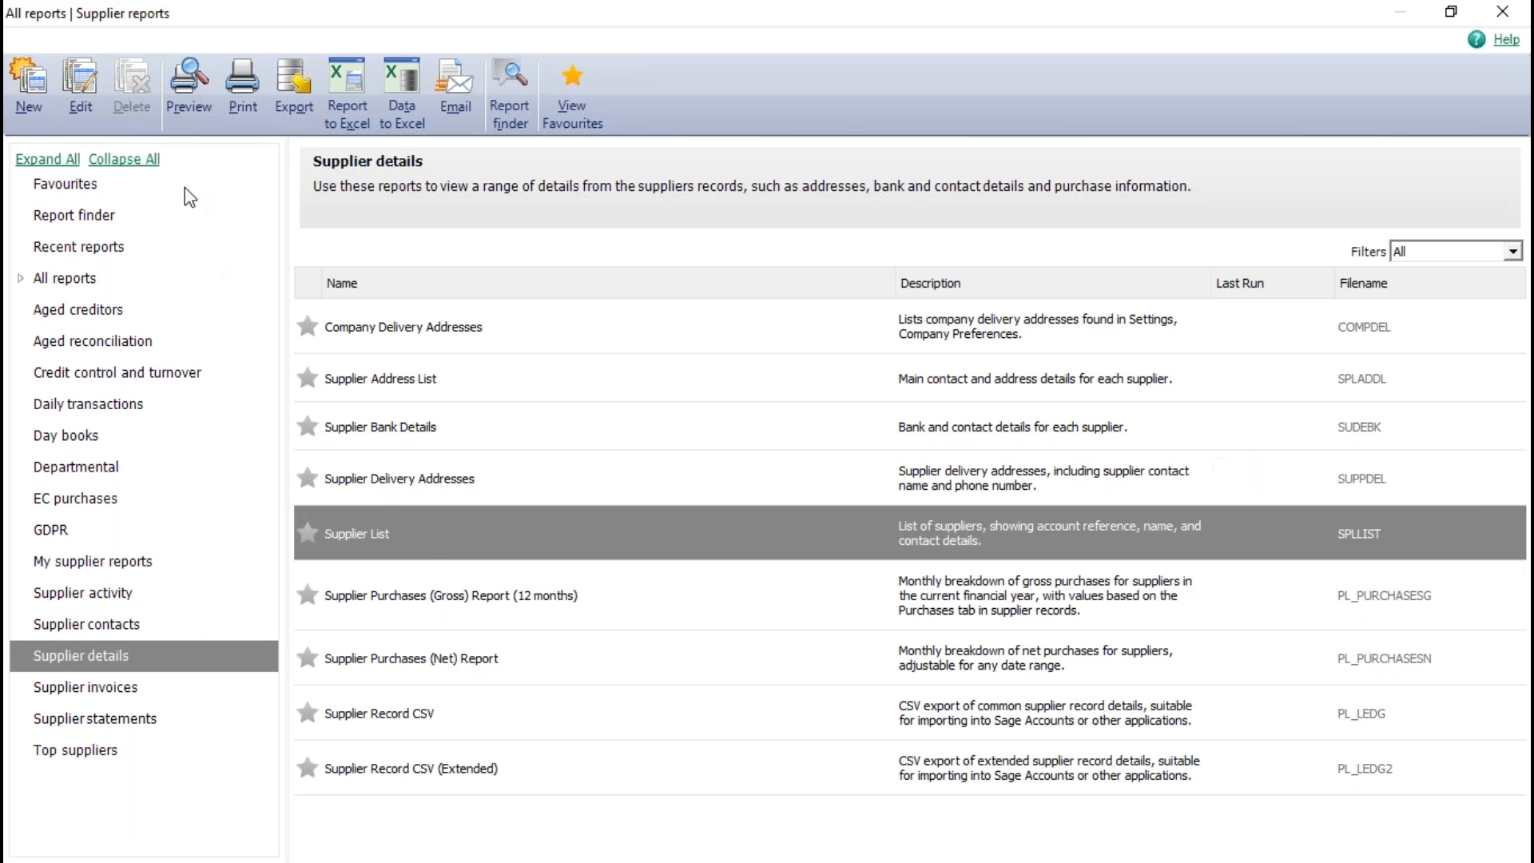
{"action": "left_click", "coordinate": [85, 80]}
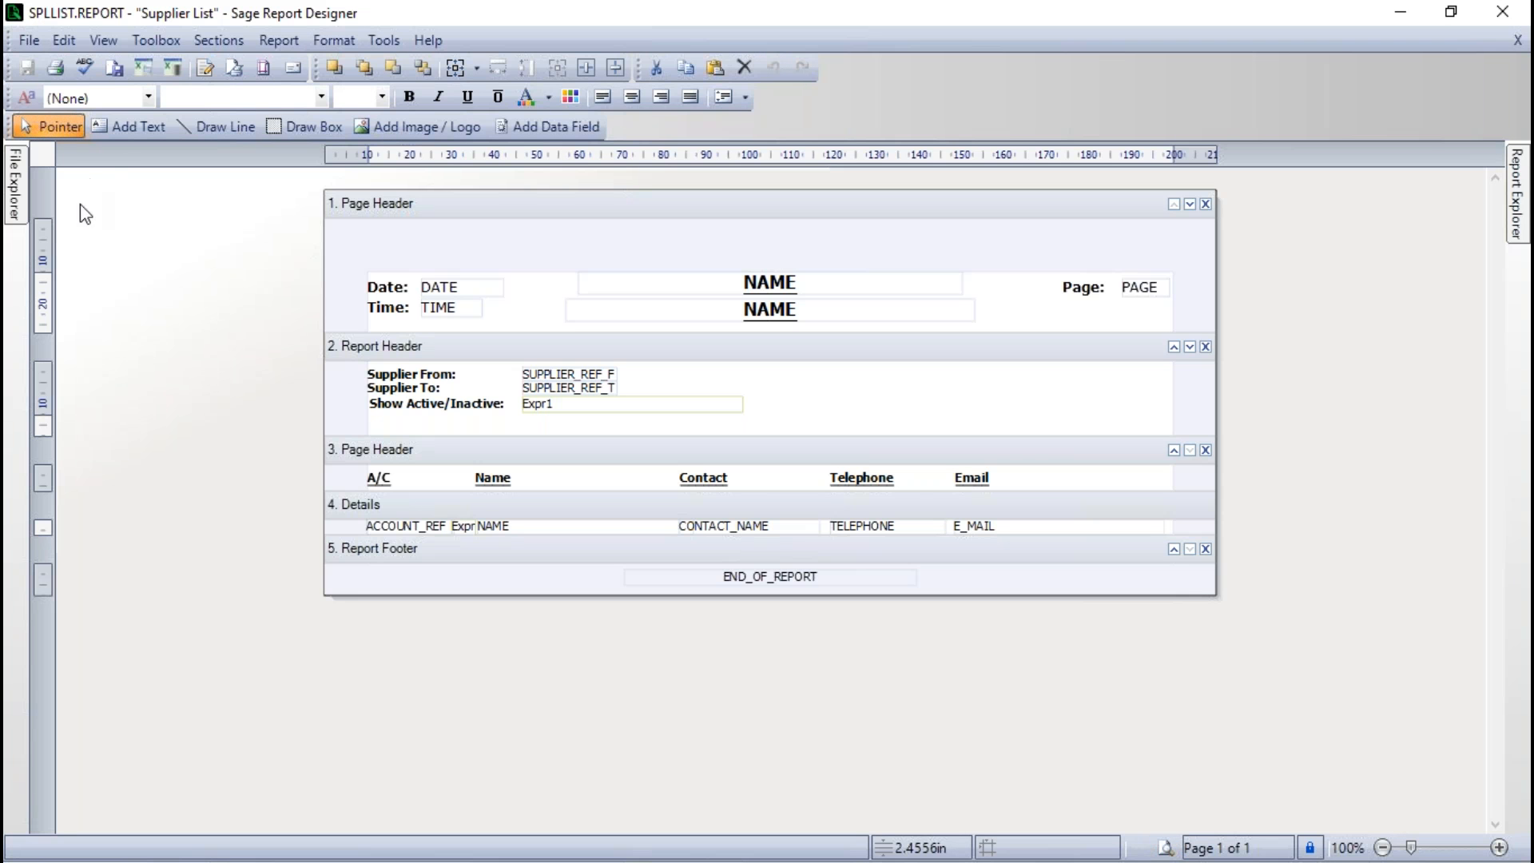
Show the Variables list, look up CREDIT_LIMIT in the PURCHASE_LEDGER table, and close the Supplier List report.
{"action": "left_click", "coordinate": [104, 40]}
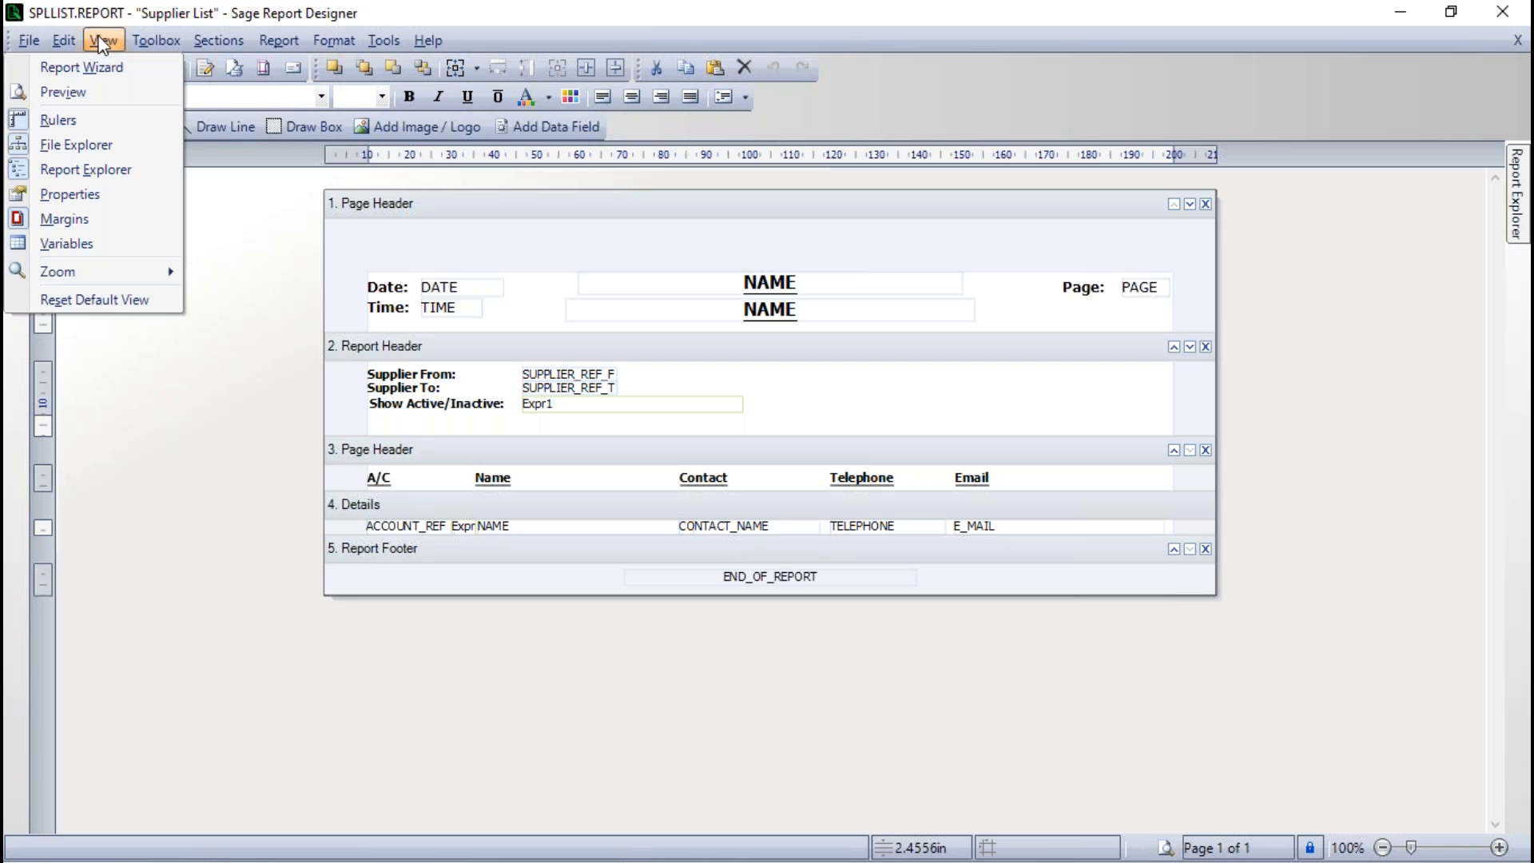
{"action": "left_click", "coordinate": [72, 243]}
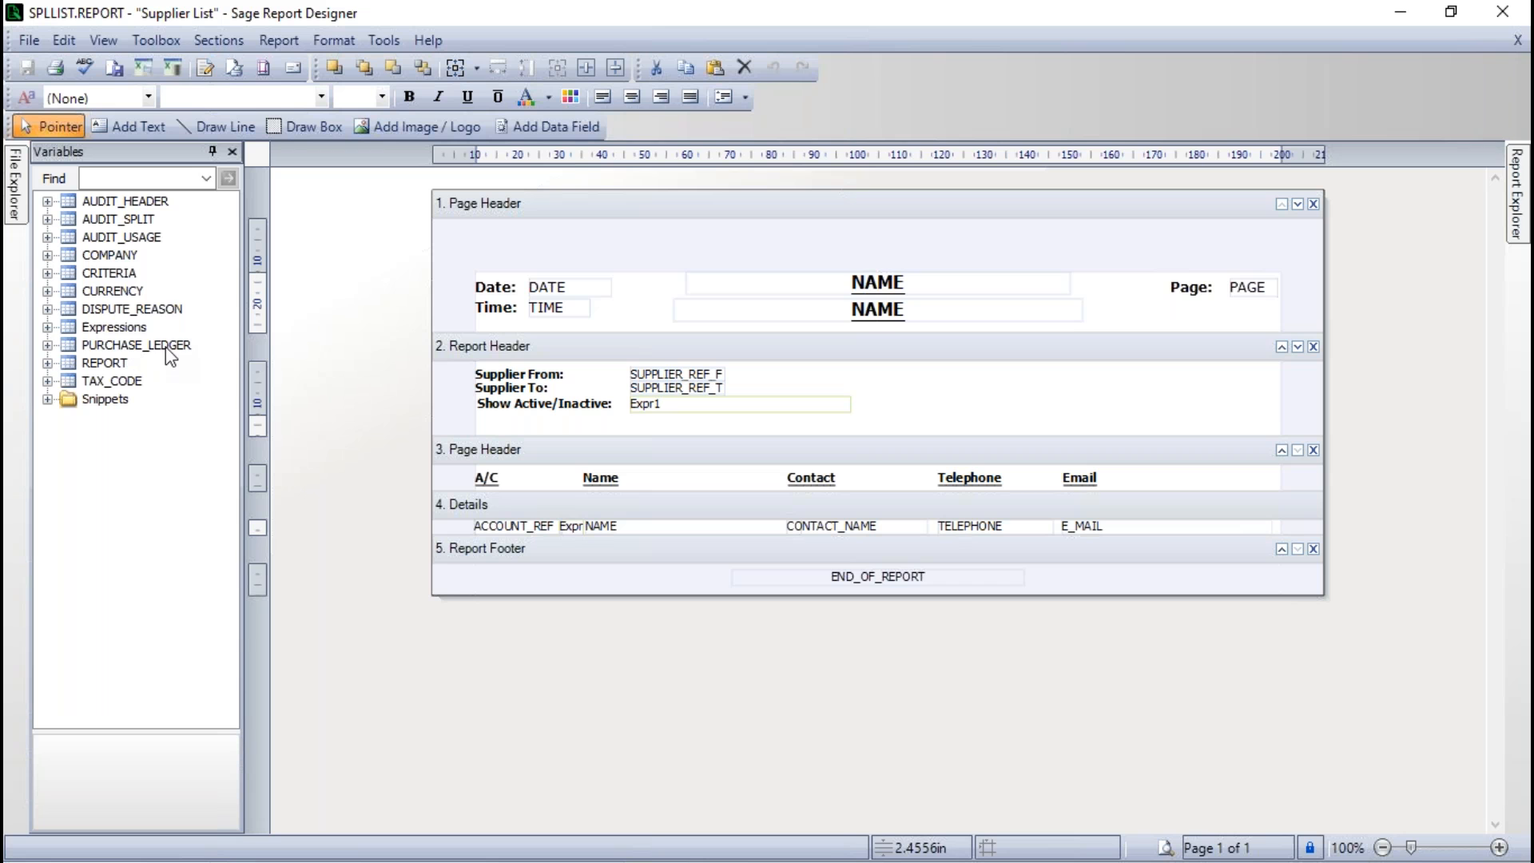
{"action": "left_click", "coordinate": [48, 345]}
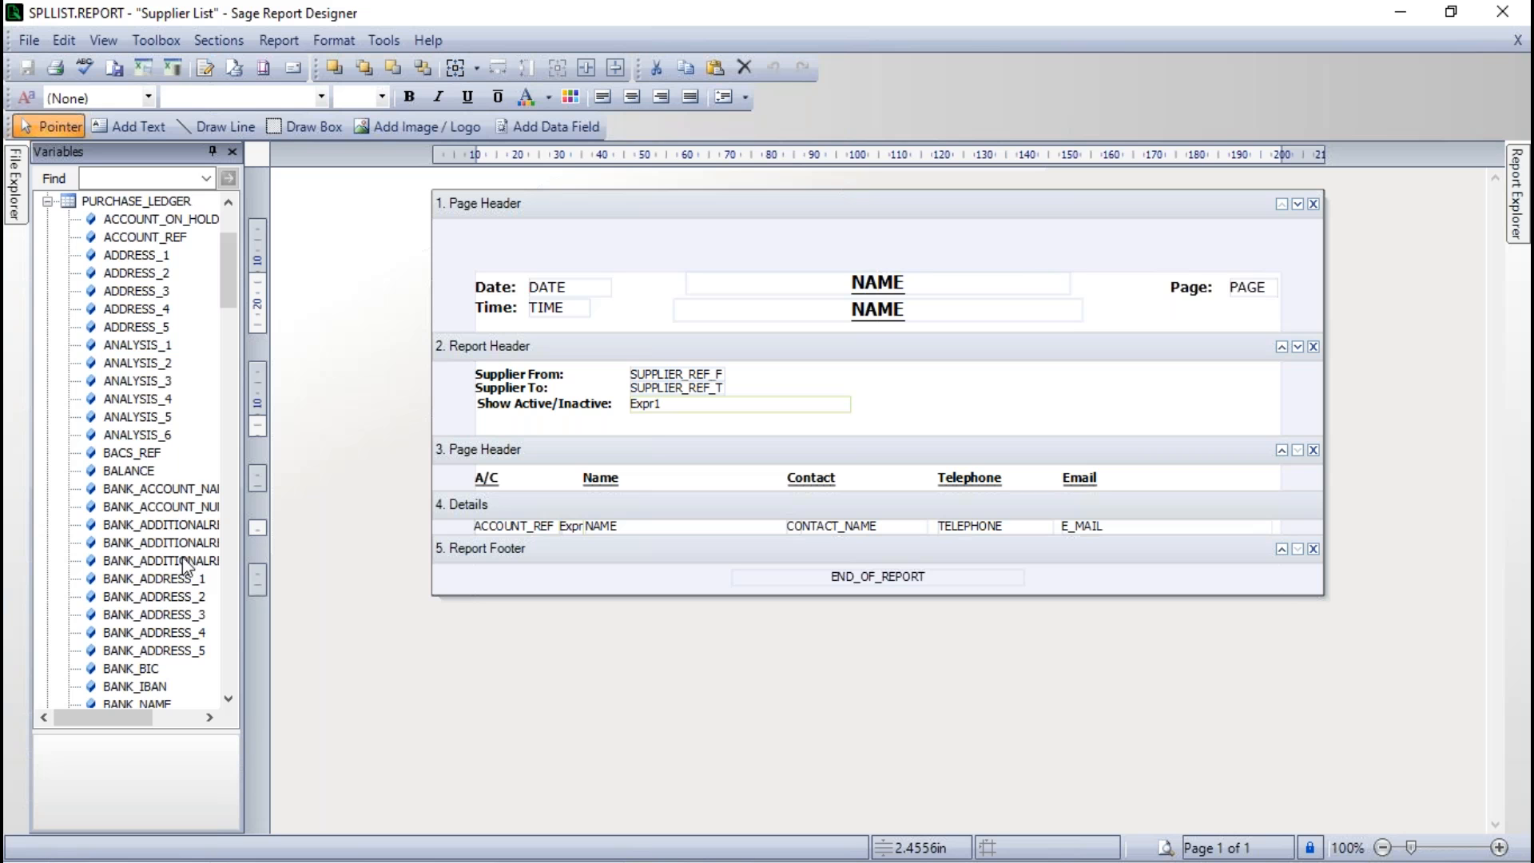
{"action": "left_click", "coordinate": [228, 698]}
{"action": "left_click_drag", "start_coordinate": [229, 698], "coordinate": [228, 697]}
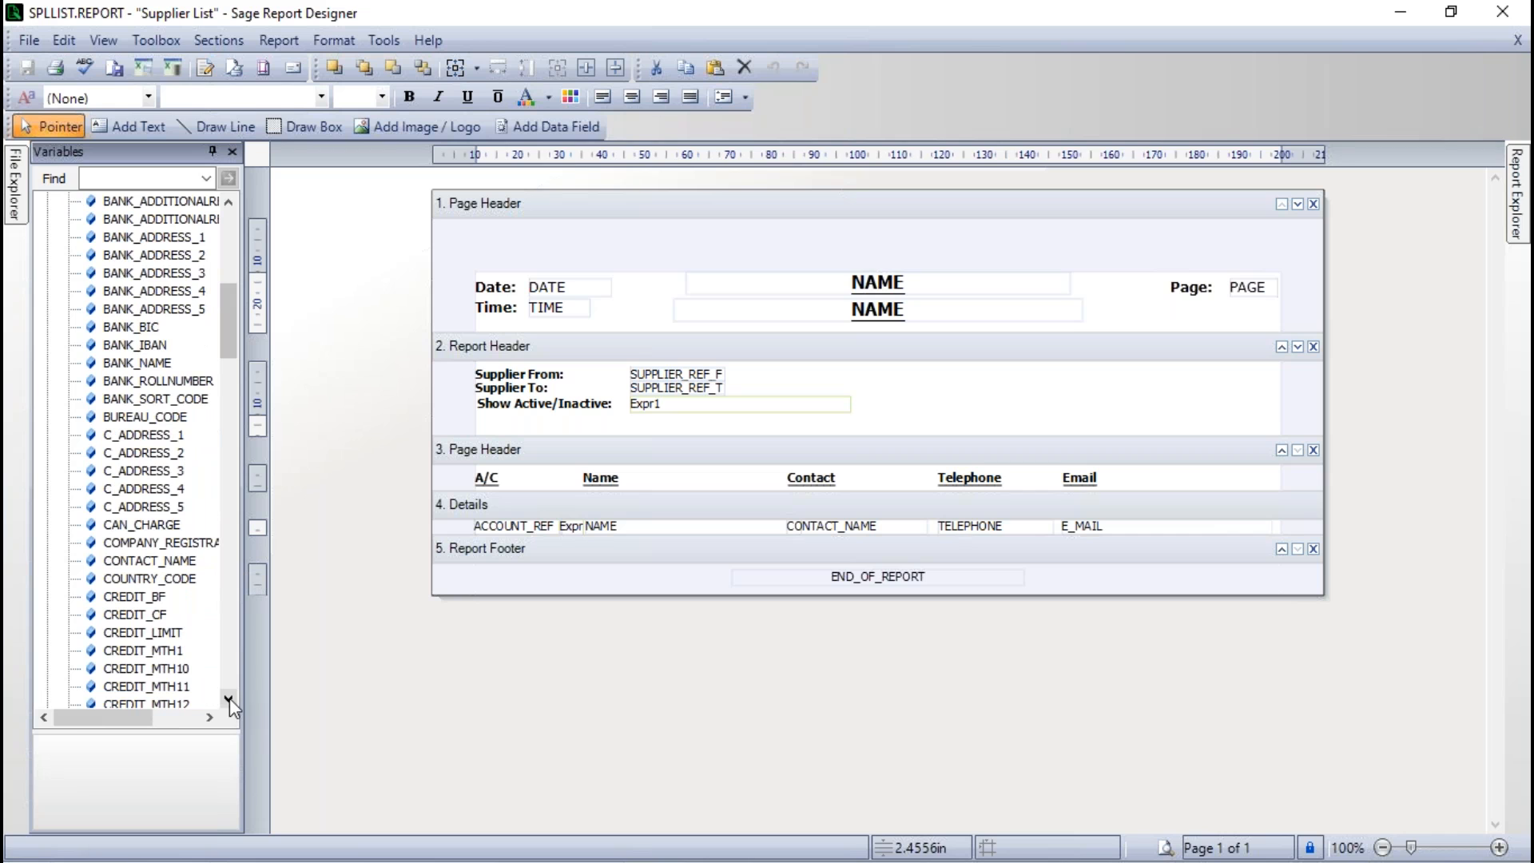
{"action": "left_click", "coordinate": [132, 631]}
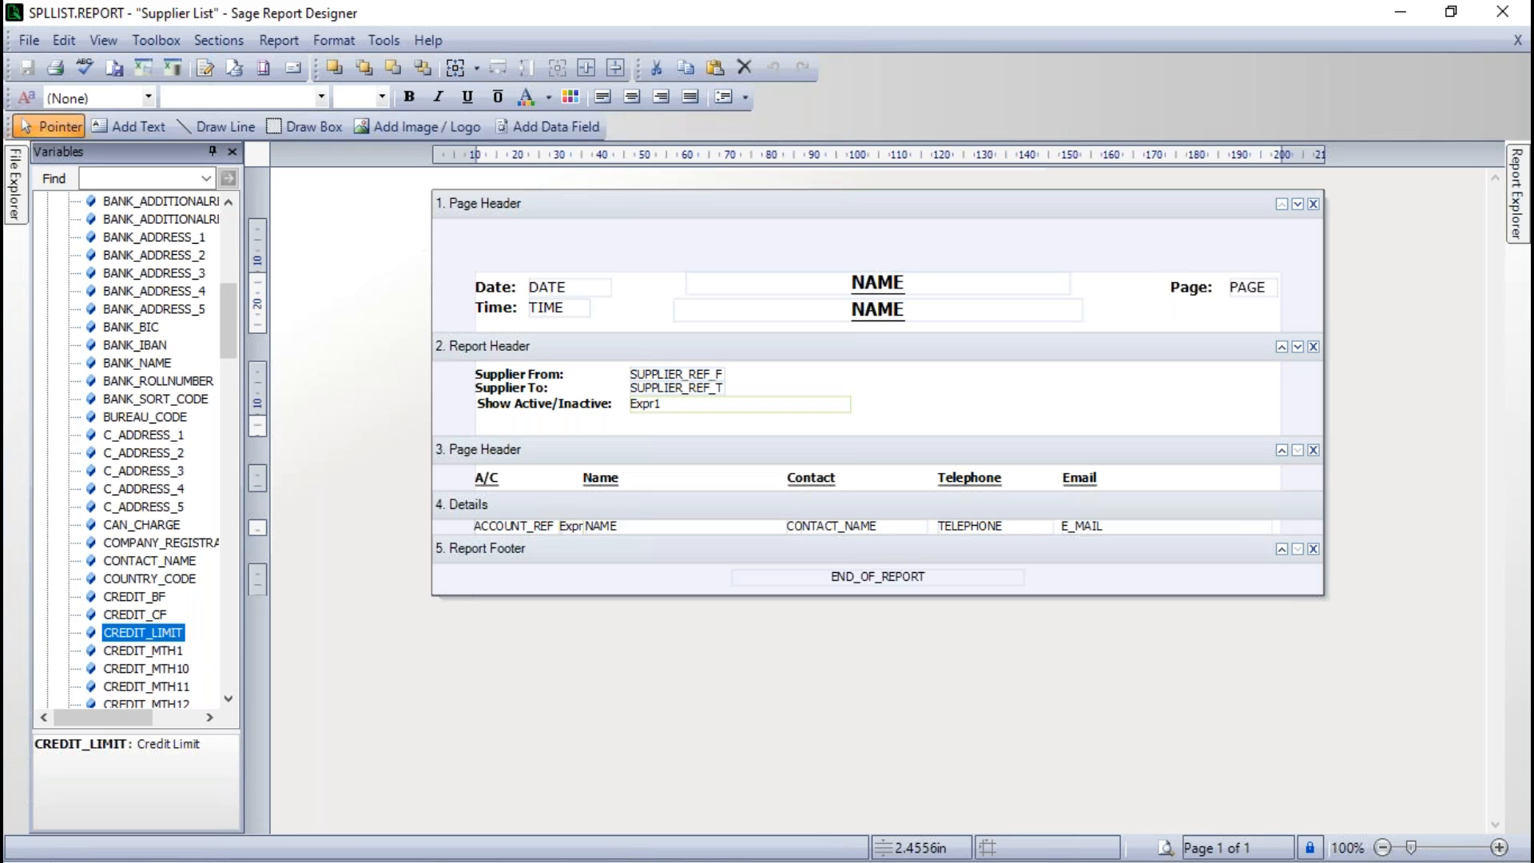
{"action": "left_click", "coordinate": [1500, 12]}
Switch to the web browser, go to sage.co.uk/help and open the Sage 50 Accounts help page.
{"action": "mouse_move", "coordinate": [1281, 350]}
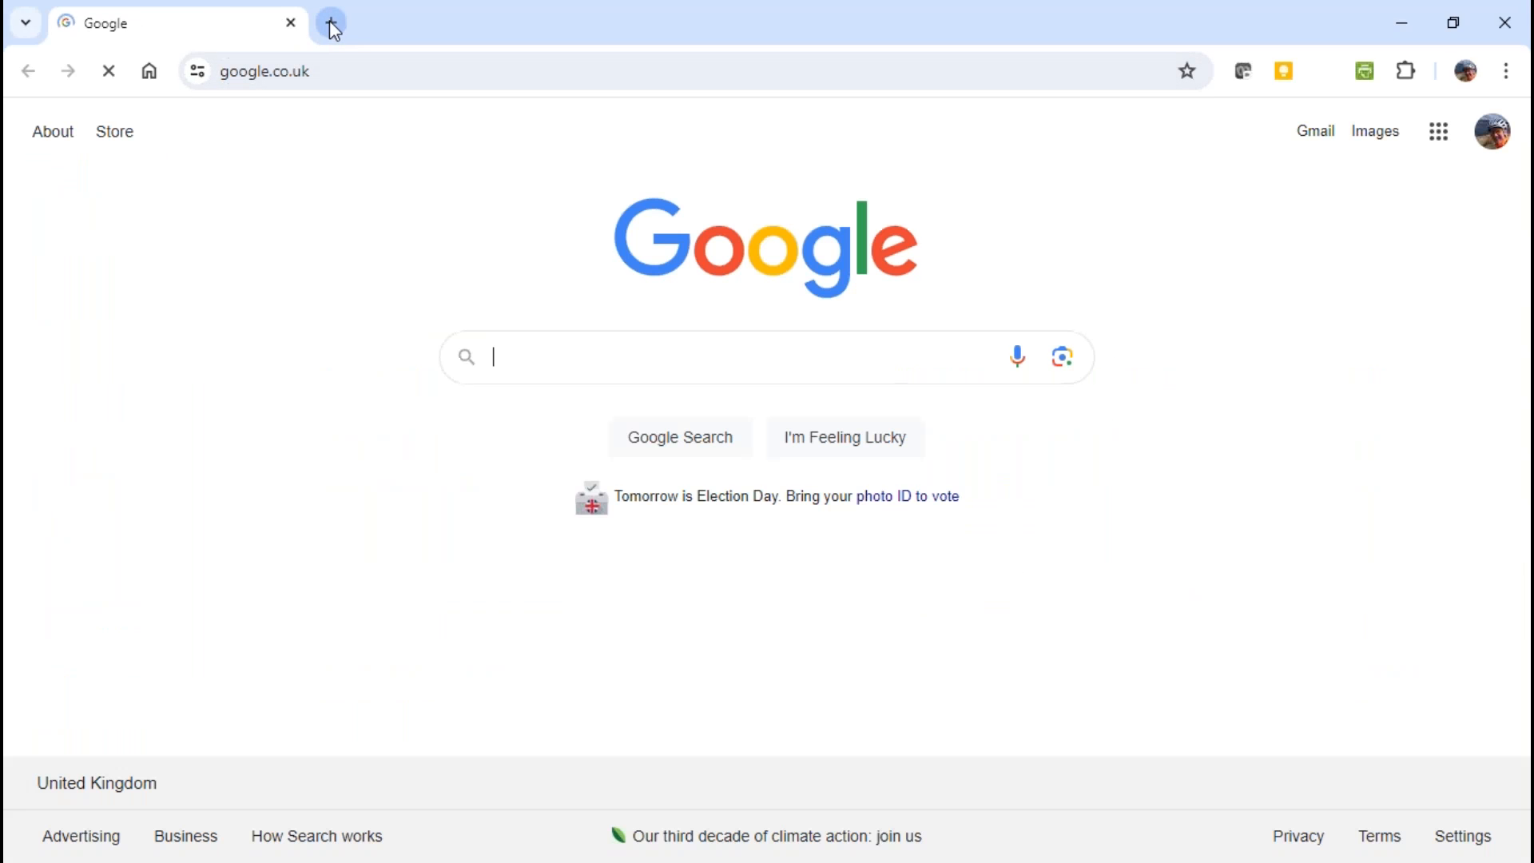
{"action": "left_click", "coordinate": [326, 69]}
{"action": "type", "text": "sage.co"}
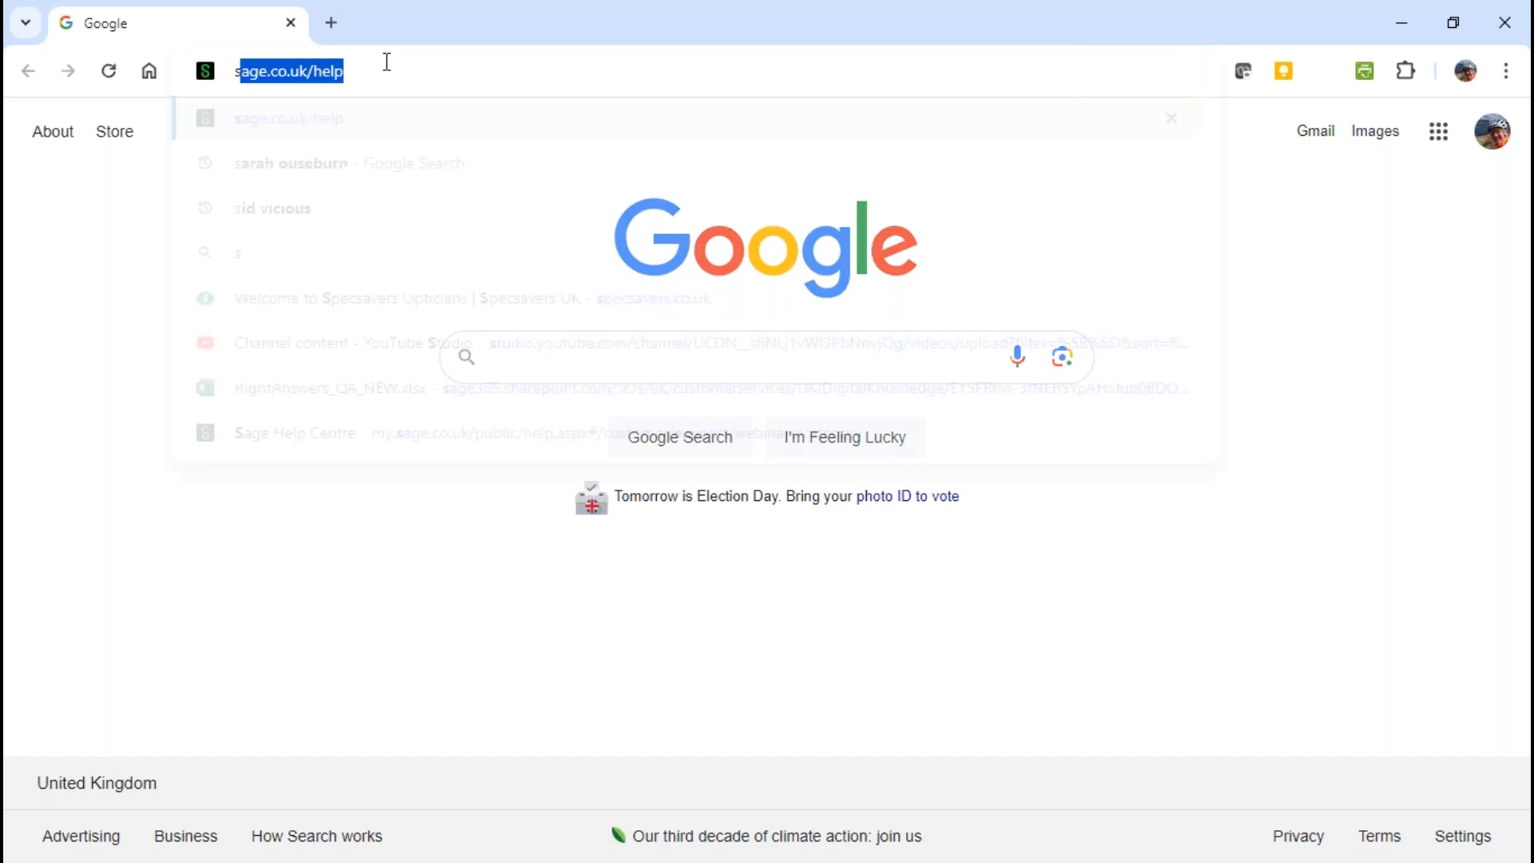
{"action": "type", "text": ".uk/help"}
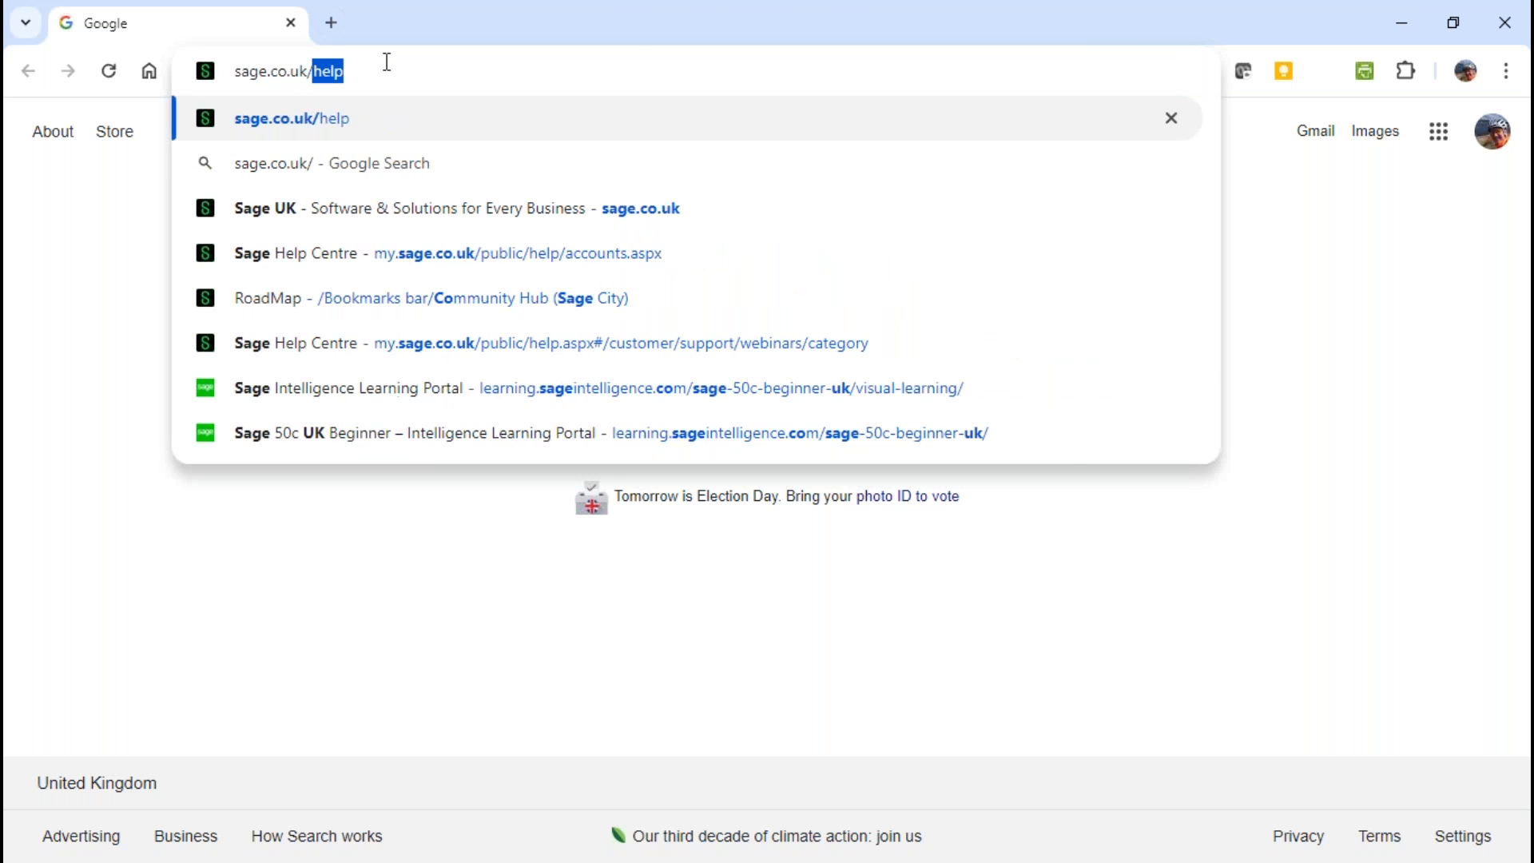
{"action": "key", "text": "Return"}
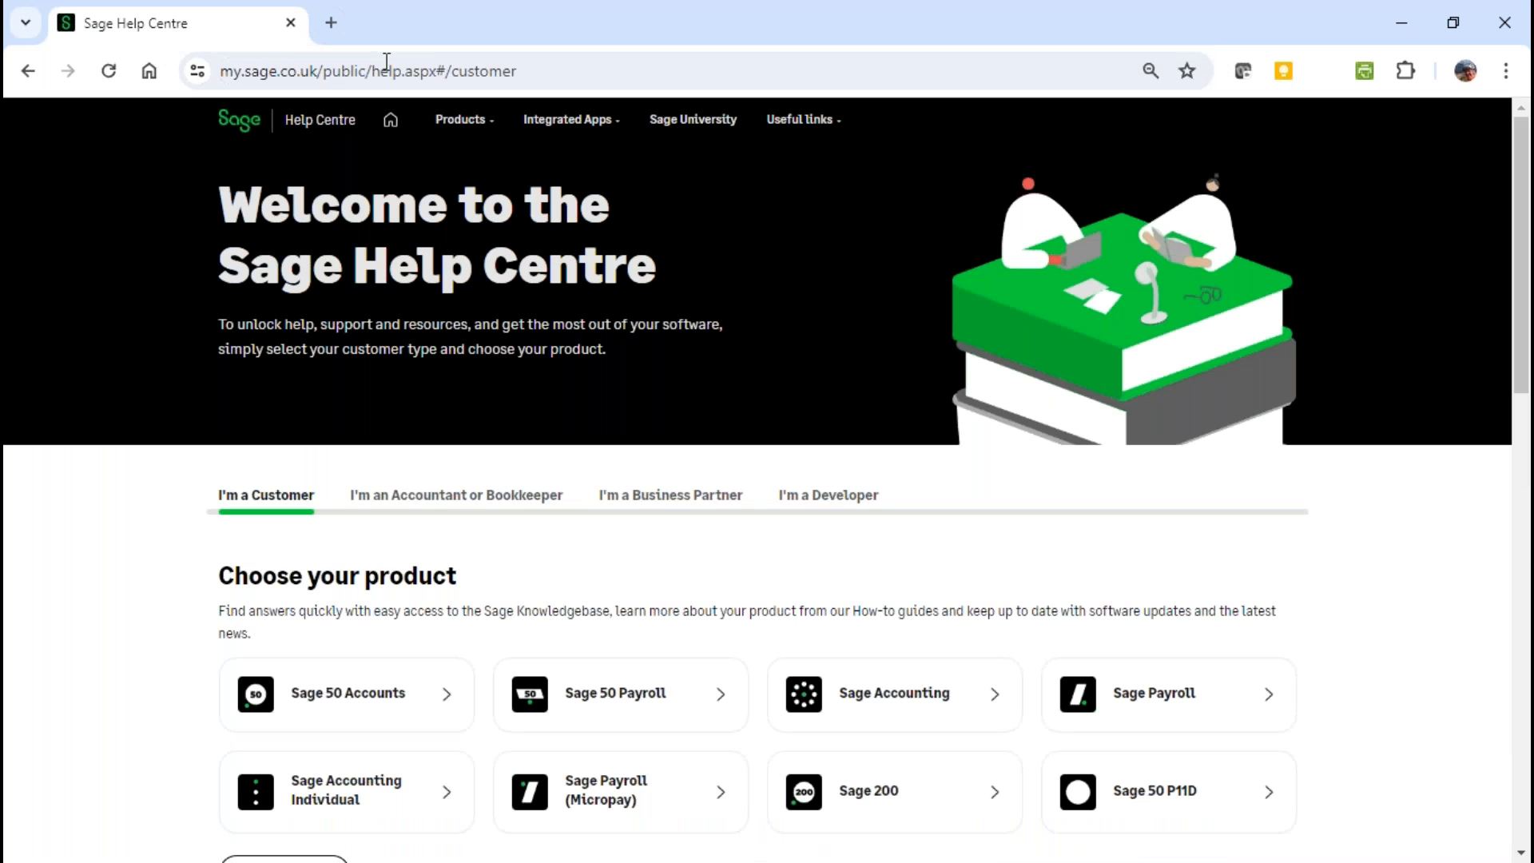
{"action": "left_click", "coordinate": [356, 696]}
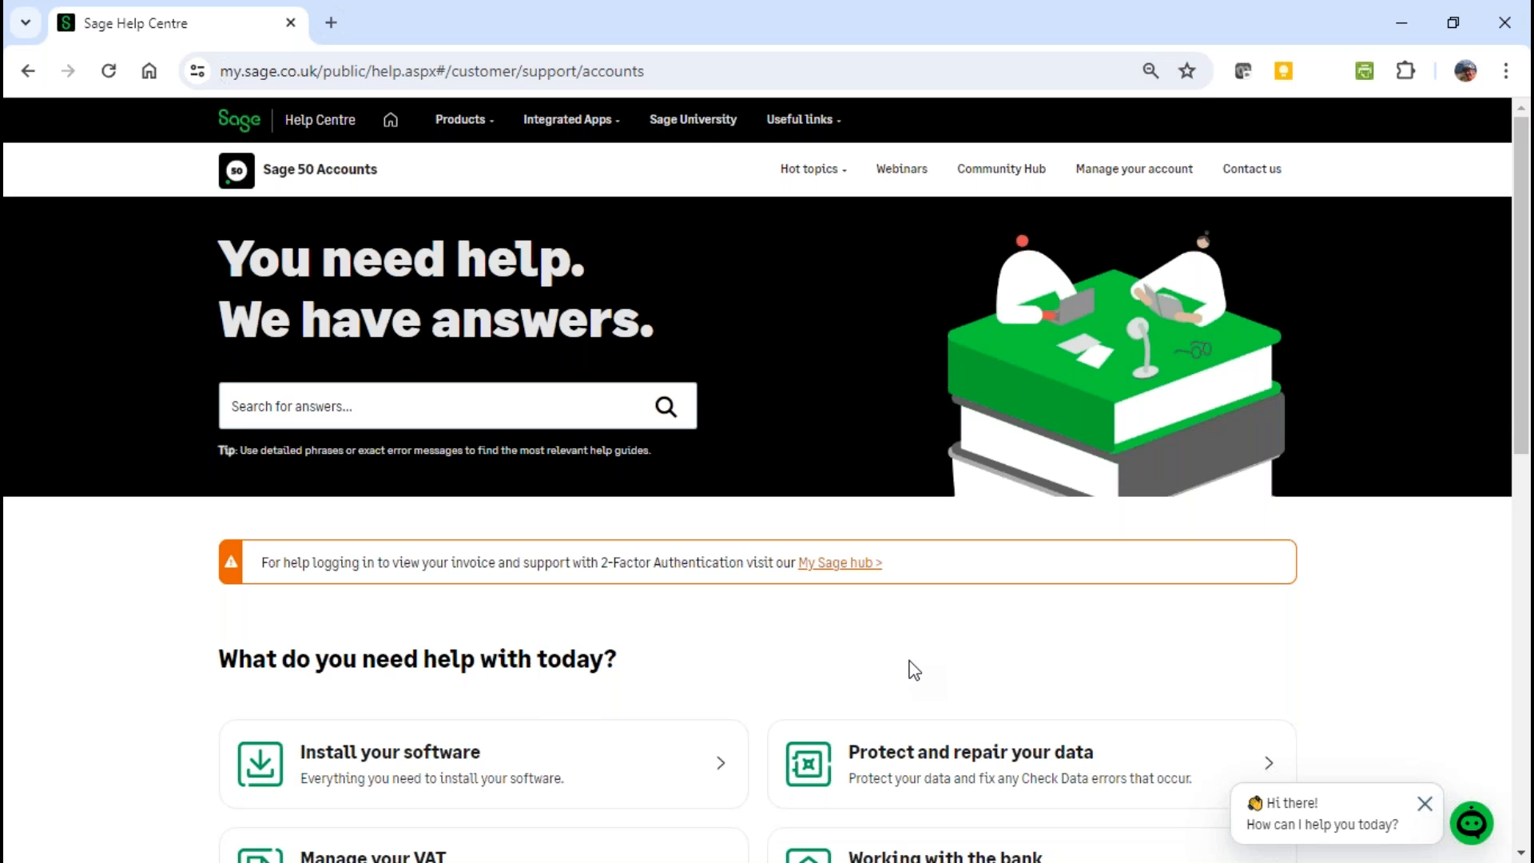
Search the Sage 50 Accounts help for "tables and variables" and open the article "Tables and variables used by Report Designer".
{"action": "left_click", "coordinate": [327, 417]}
{"action": "type", "text": "tables"}
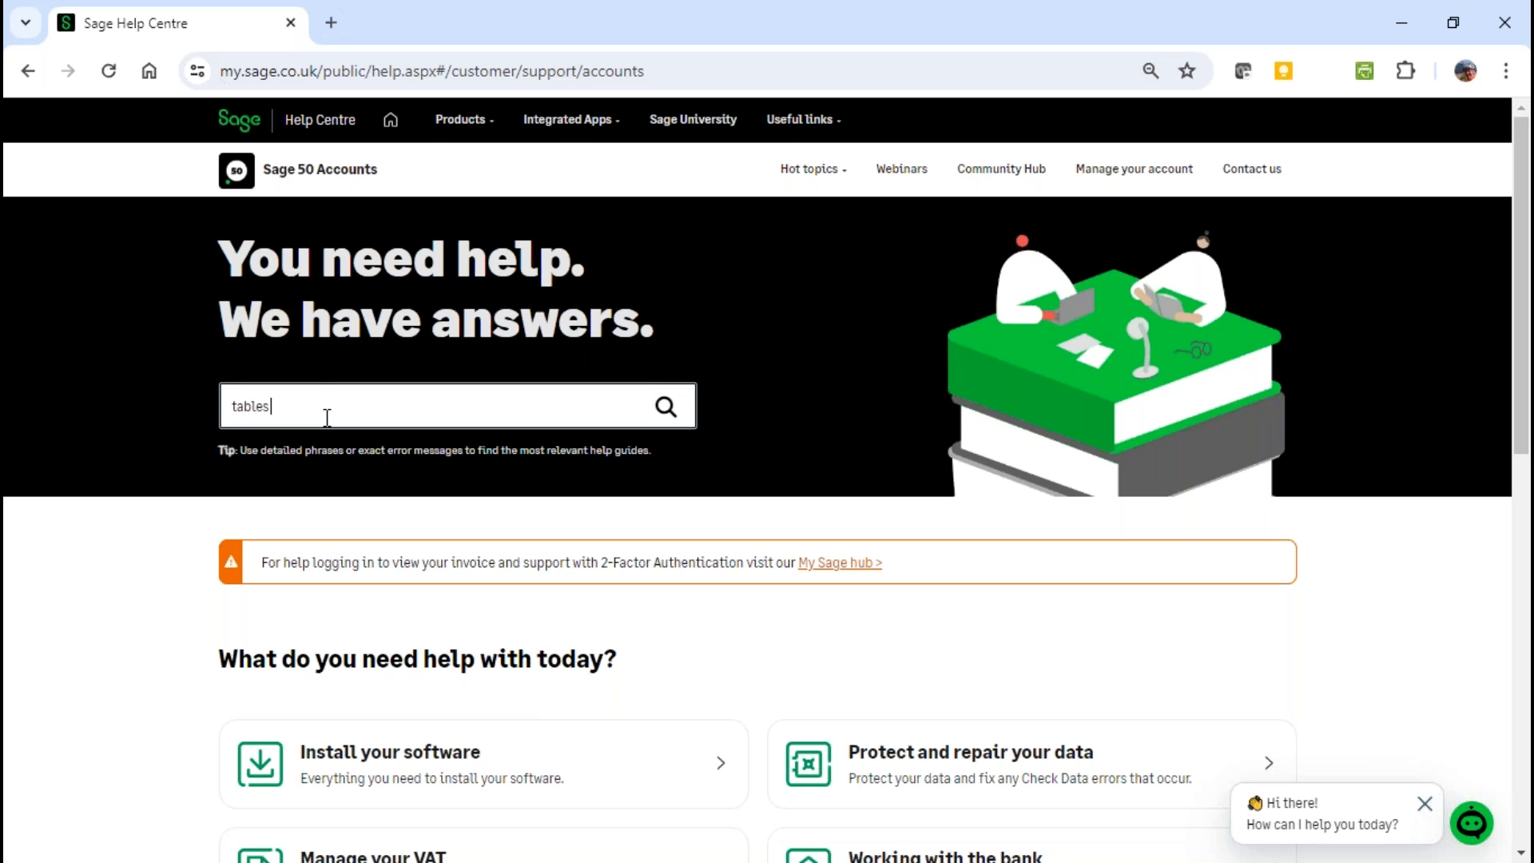
{"action": "type", "text": " and t"}
{"action": "key", "text": "BackSpace"}
{"action": "type", "text": "variables"}
{"action": "key", "text": "Return"}
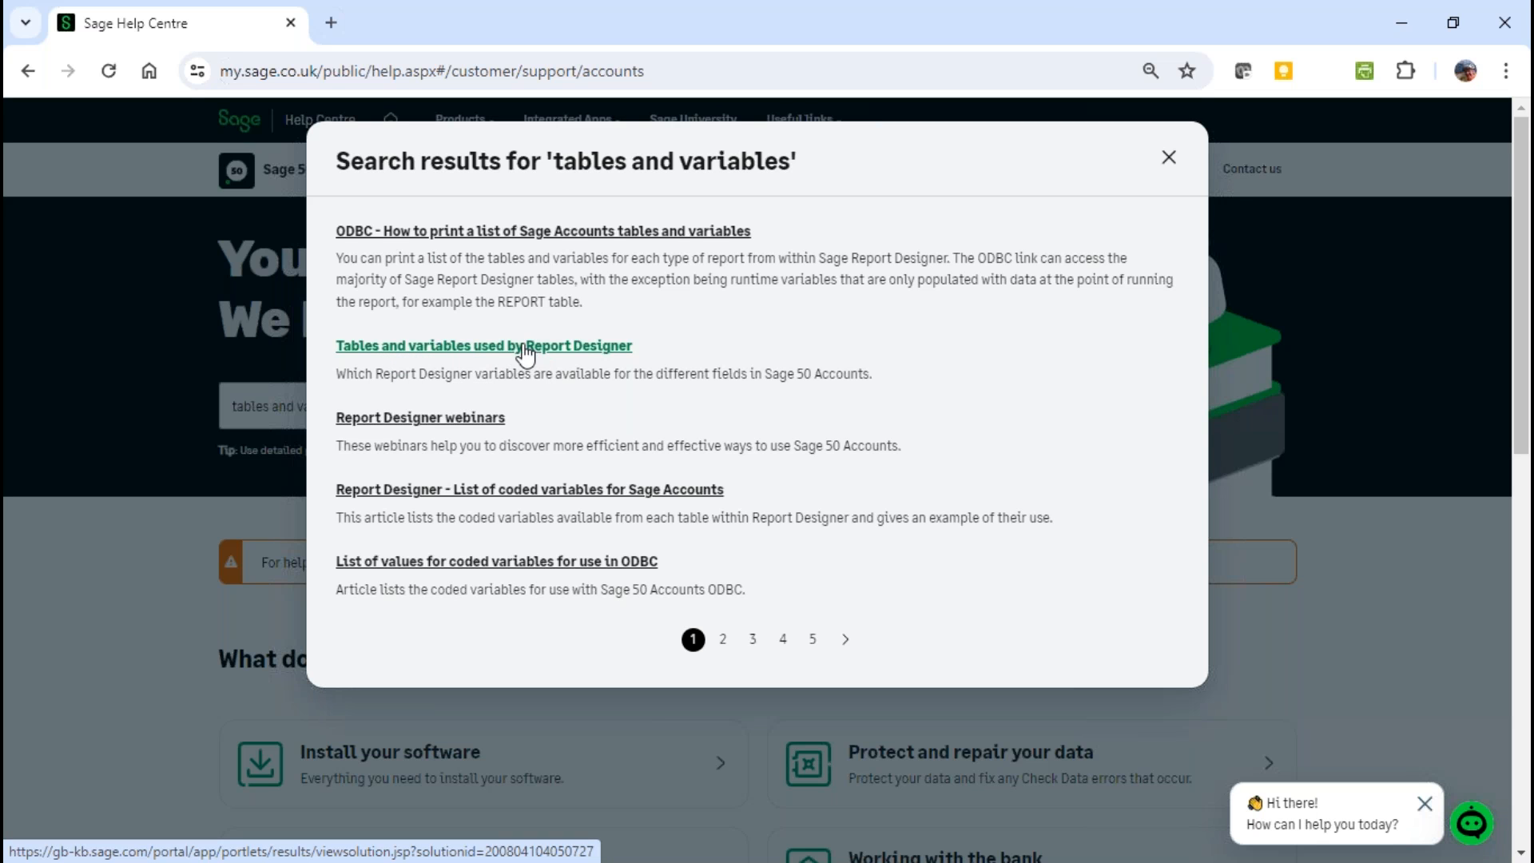
{"action": "left_click", "coordinate": [486, 350]}
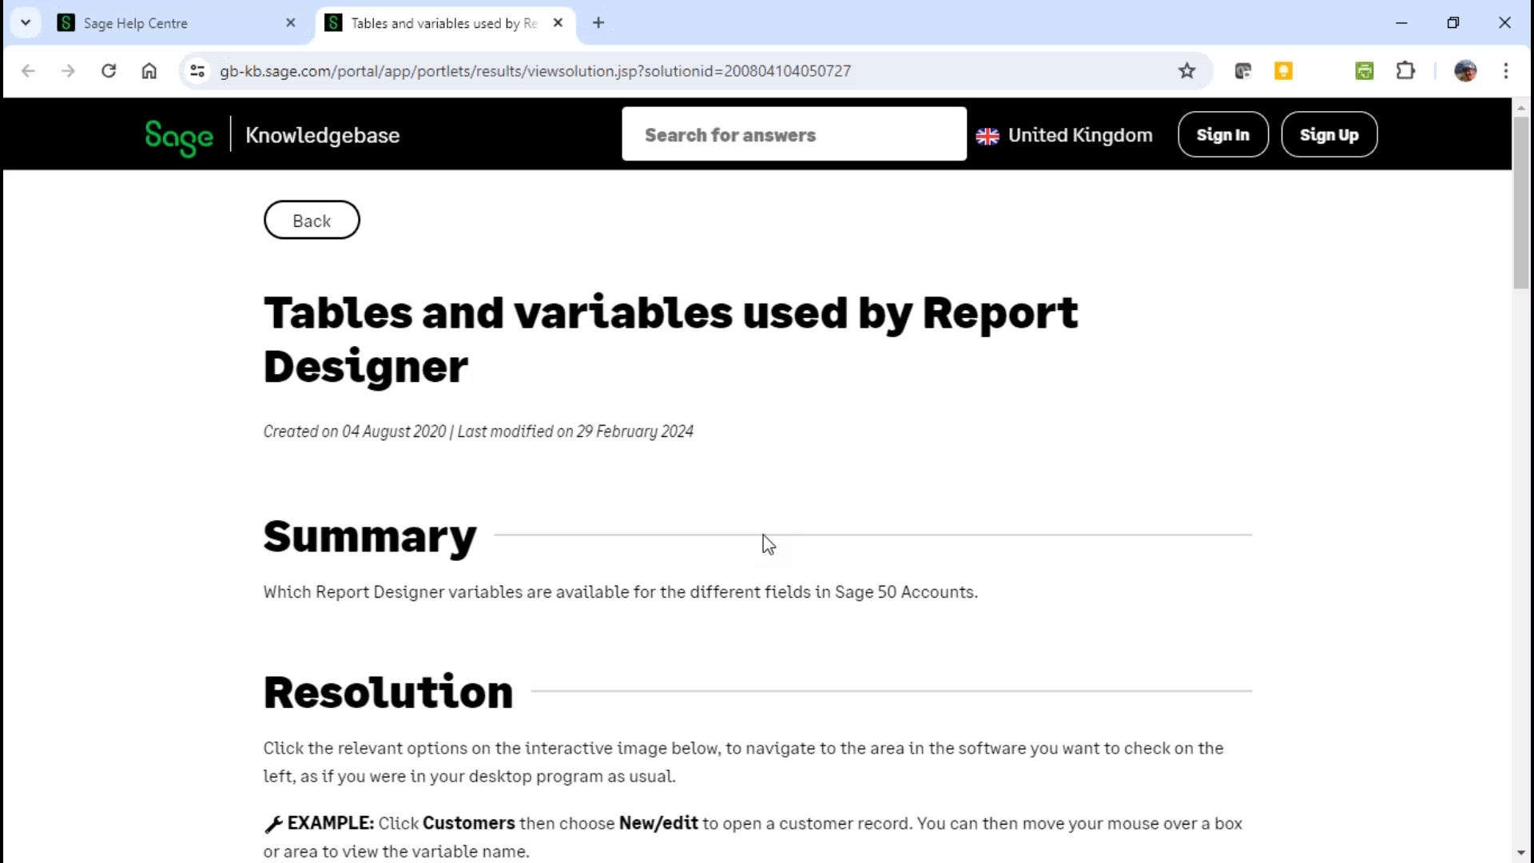
Open the Customers area in the article's interactive image and look up the variable name for the A/C column.
{"action": "scroll", "coordinate": [756, 539], "scroll_direction": "down", "scroll_amount": 8}
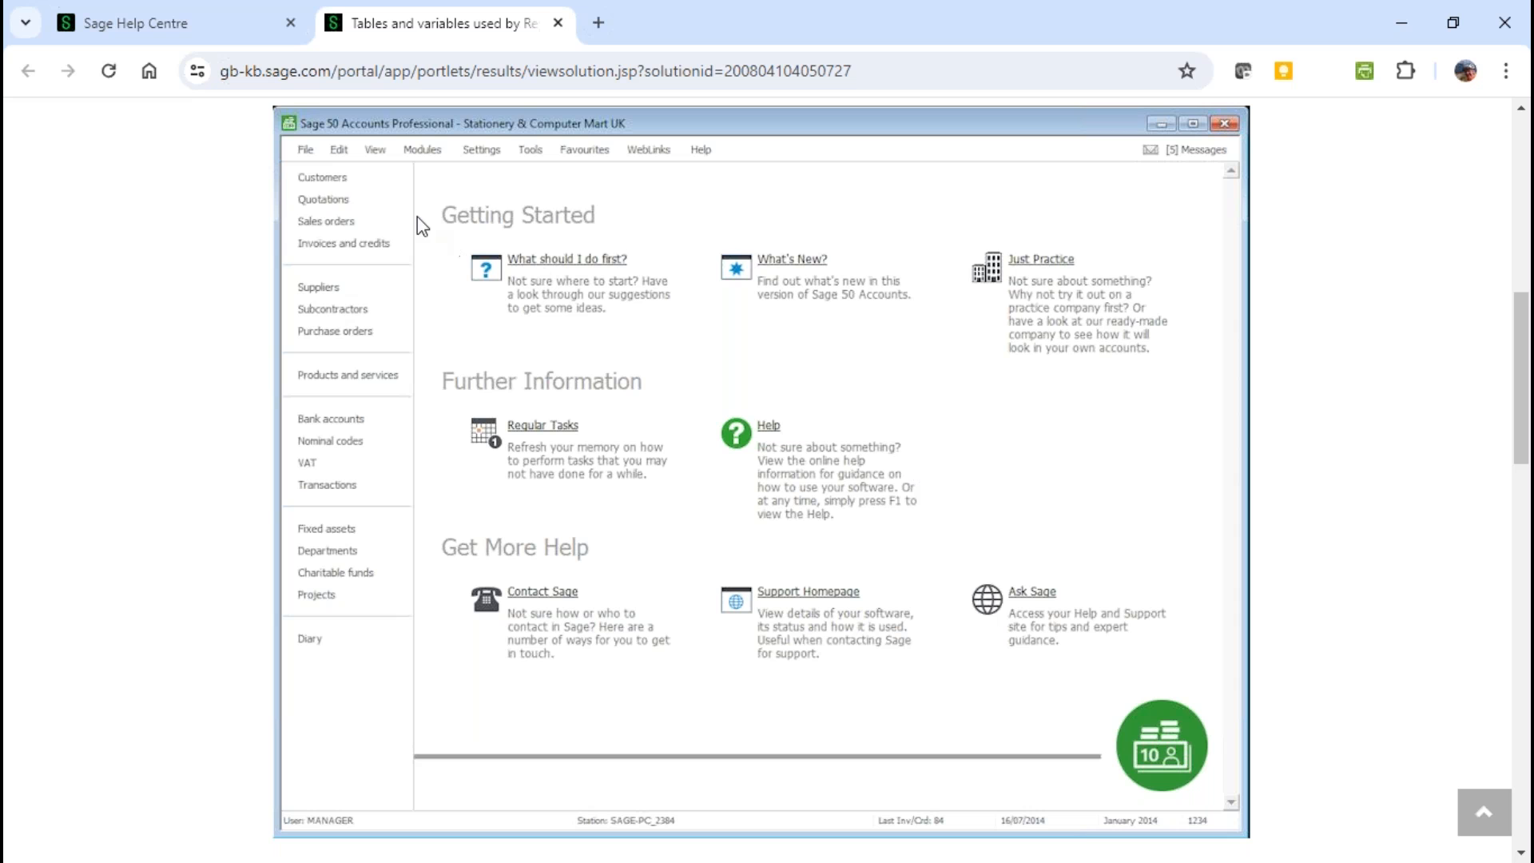
{"action": "left_click", "coordinate": [315, 182]}
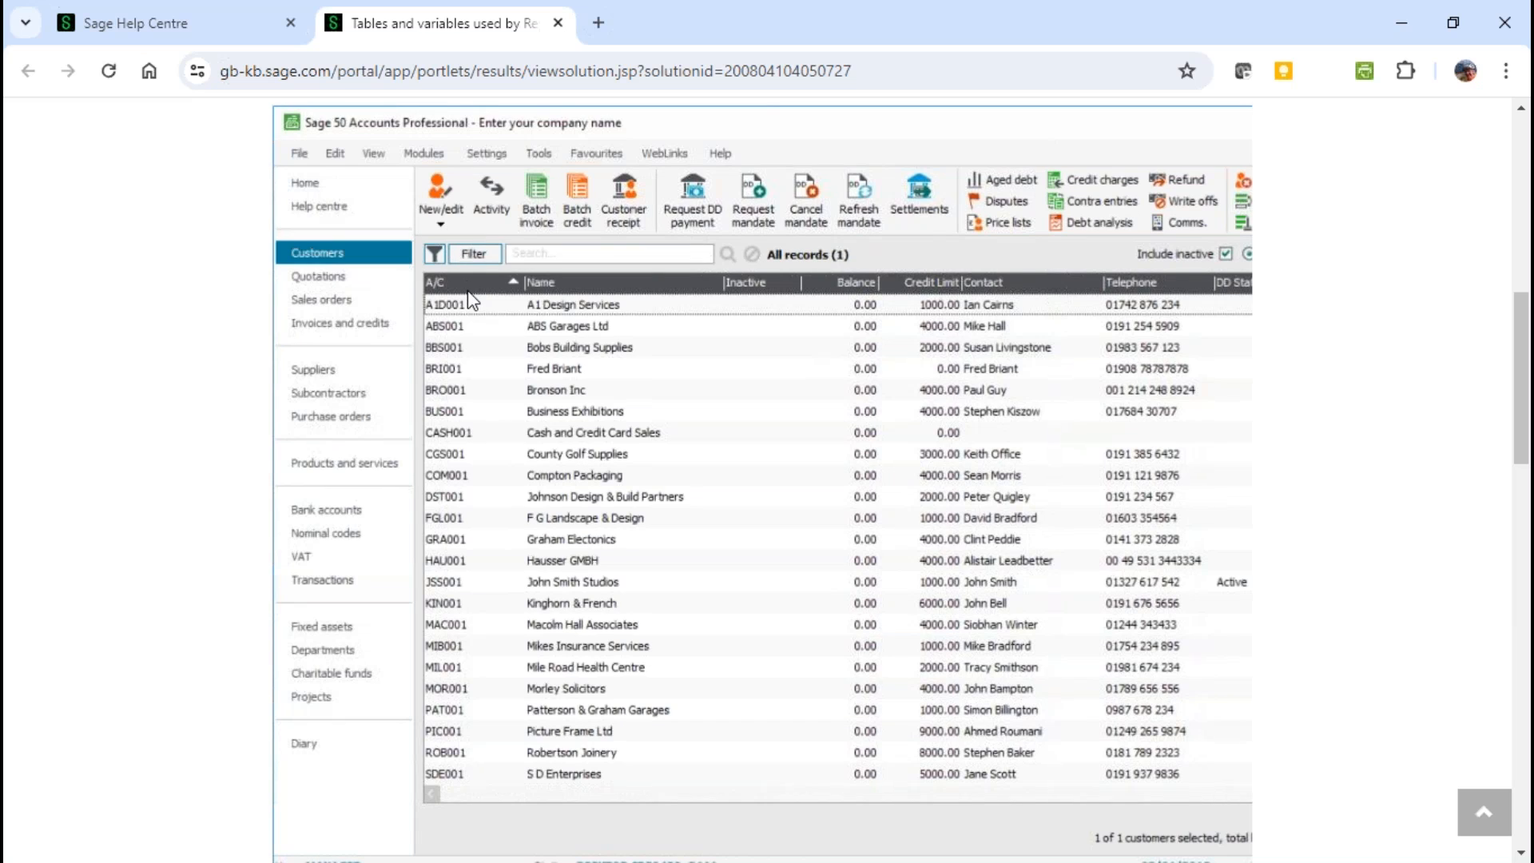
{"action": "mouse_move", "coordinate": [463, 305]}
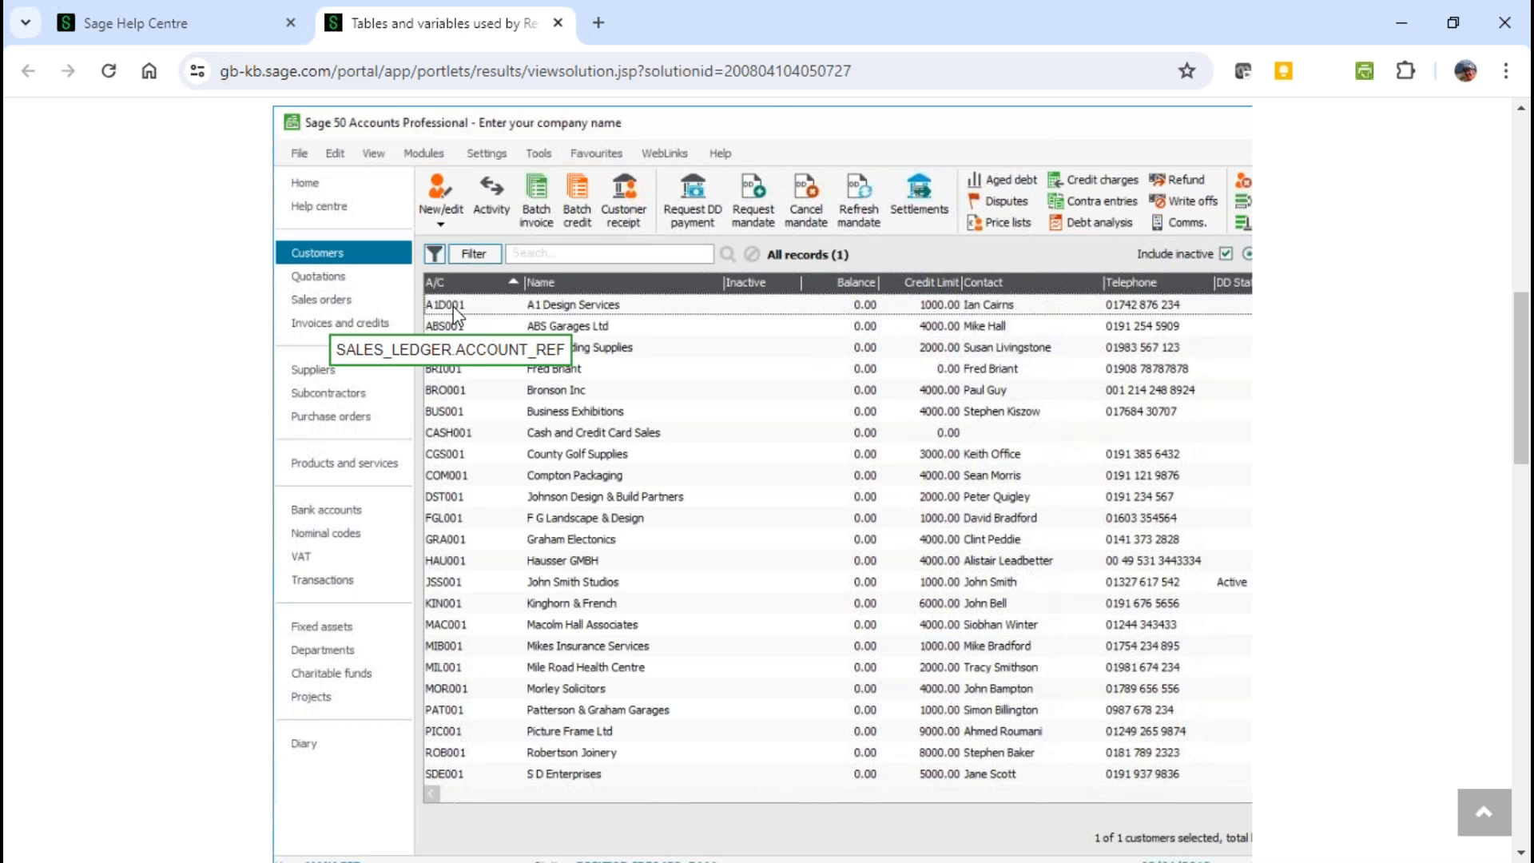
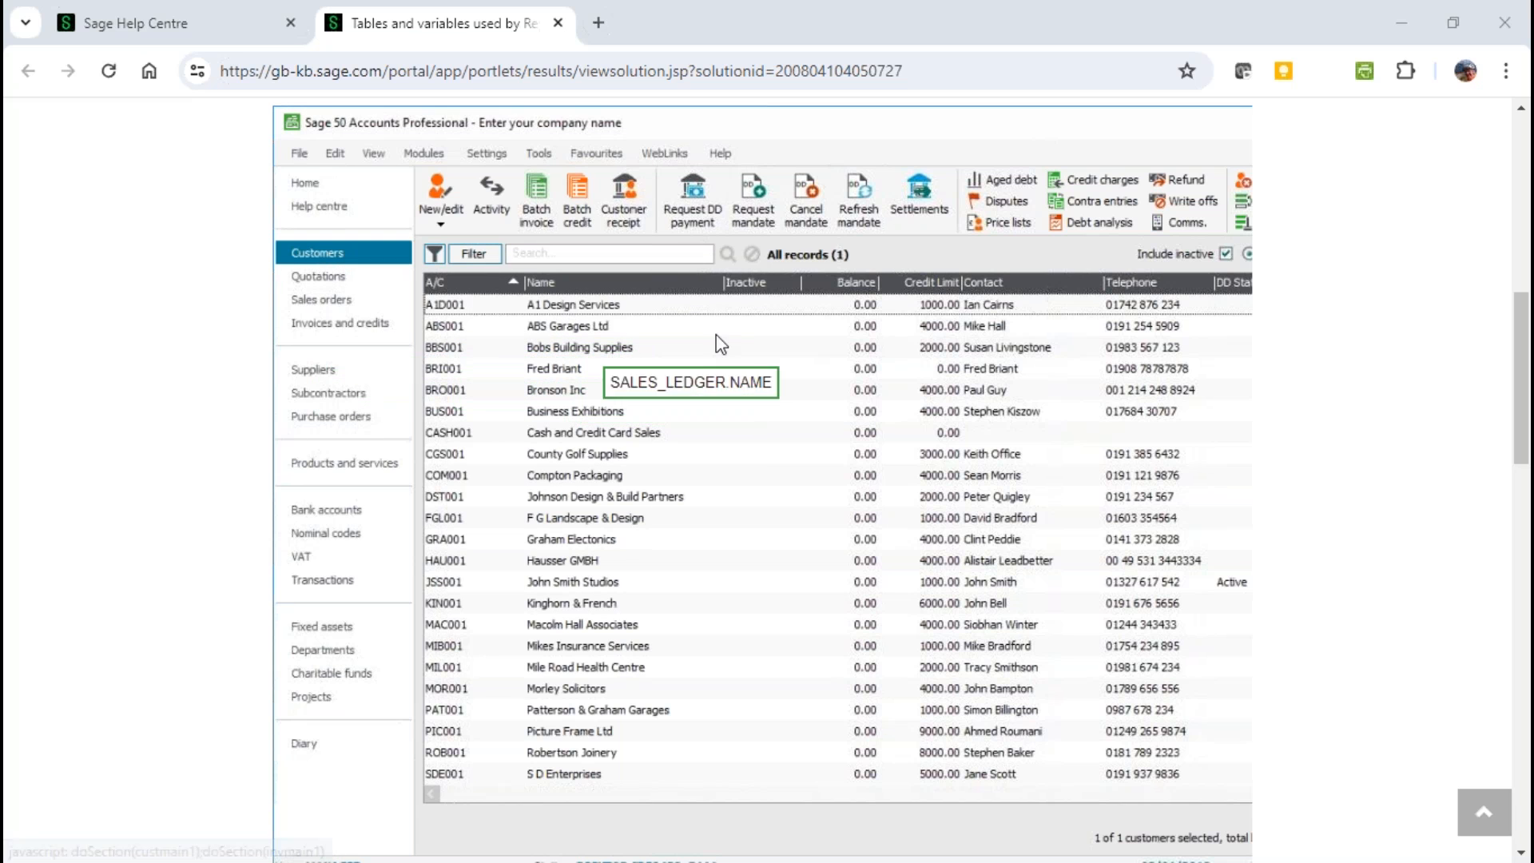
Look up the variable names for the Name and Telephone columns in the interactive image's Customers area.
{"action": "mouse_move", "coordinate": [864, 314]}
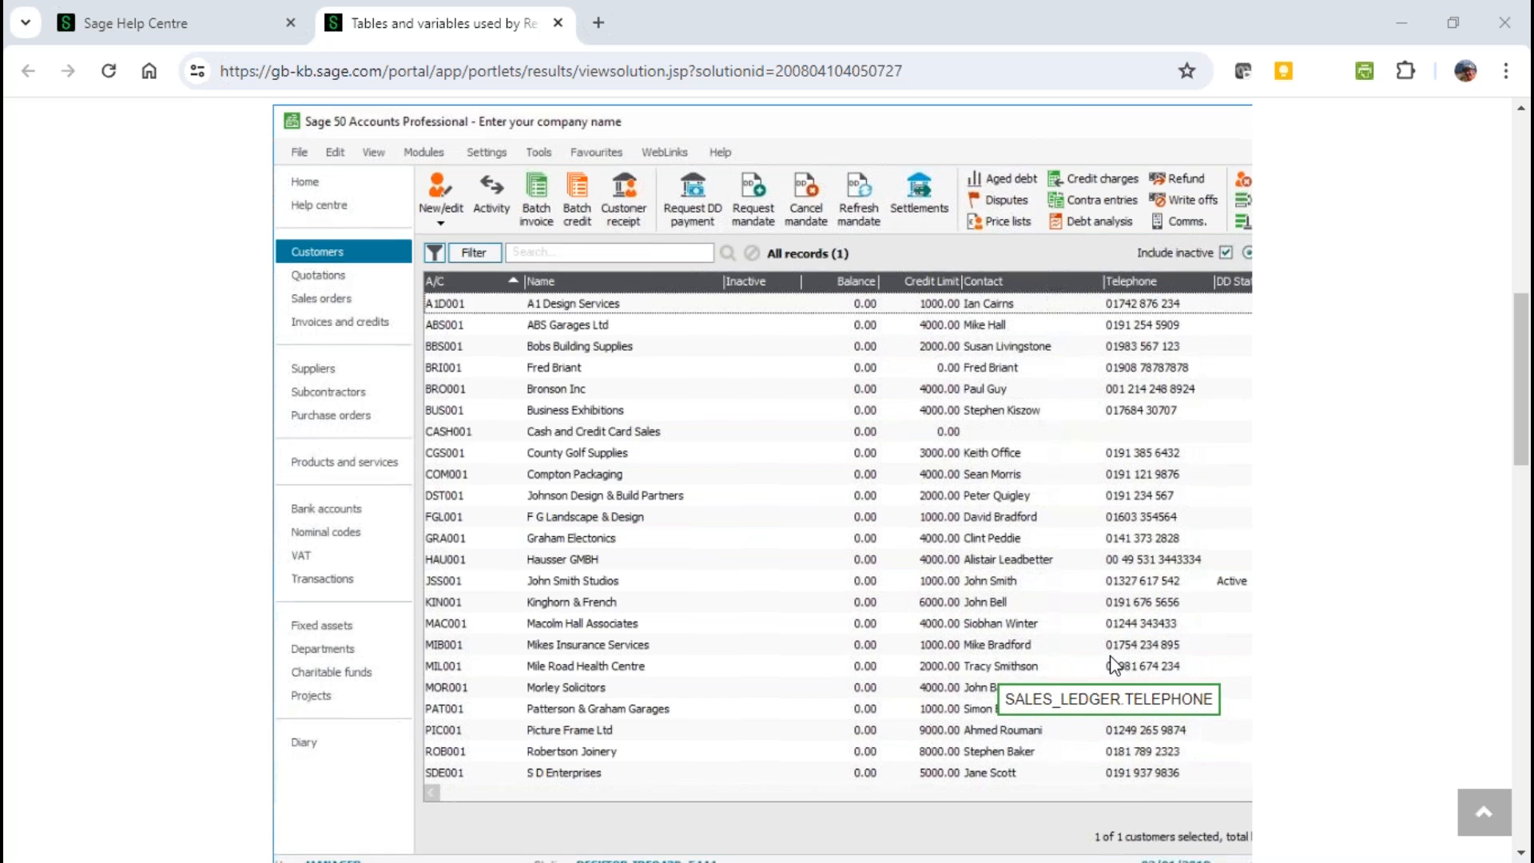
{"action": "scroll", "coordinate": [1119, 679], "scroll_direction": "down", "scroll_amount": 3}
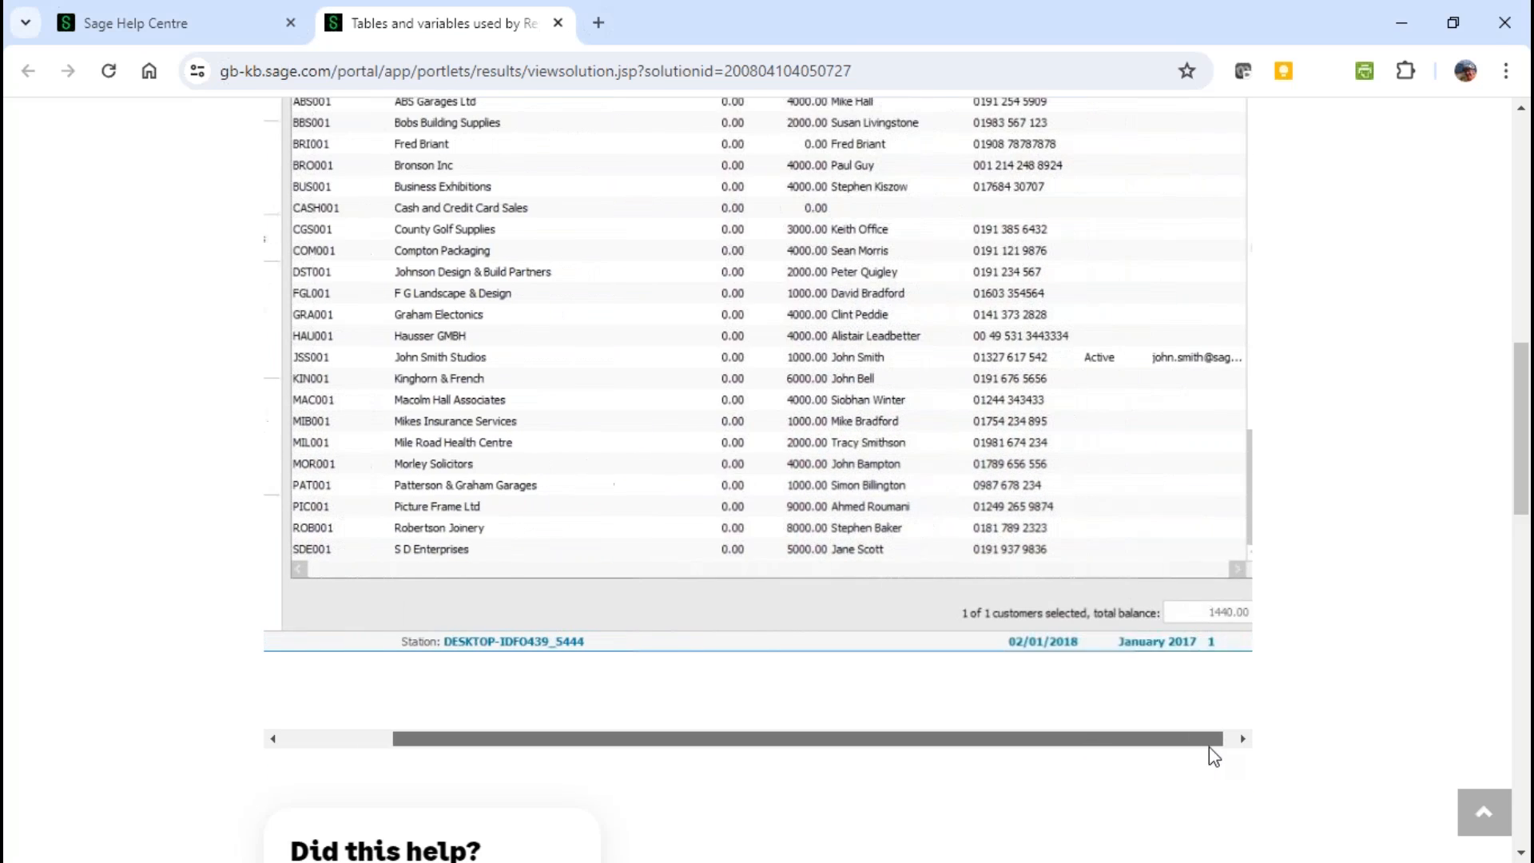
{"action": "scroll", "coordinate": [1123, 574], "scroll_direction": "up", "scroll_amount": 3}
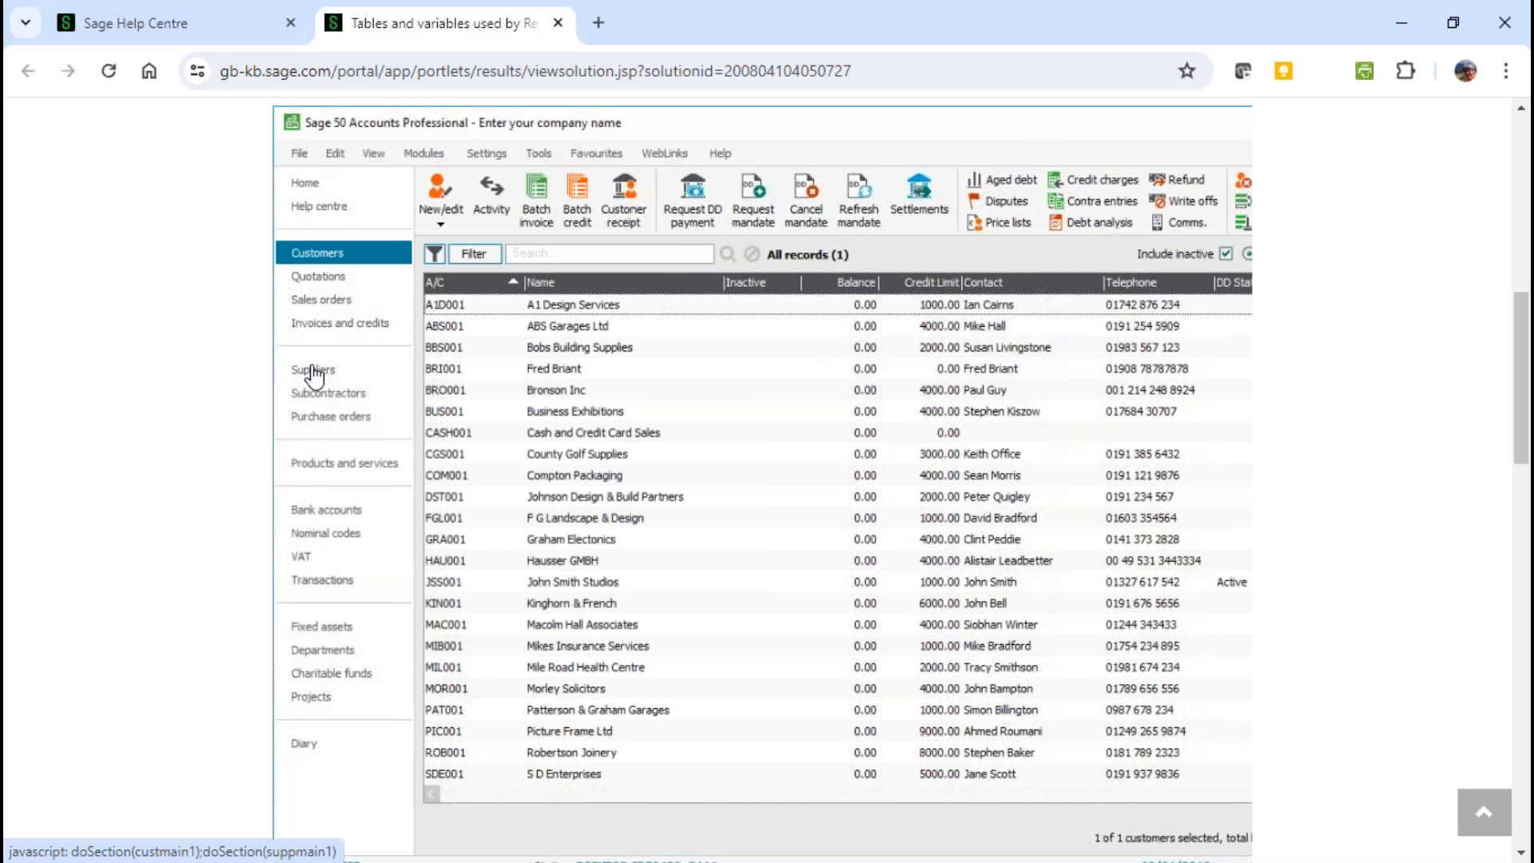
Open the supplier record in the interactive image's Suppliers area, look up the VAT Number field's variable, and close the record.
{"action": "key", "text": "ctrl+l"}
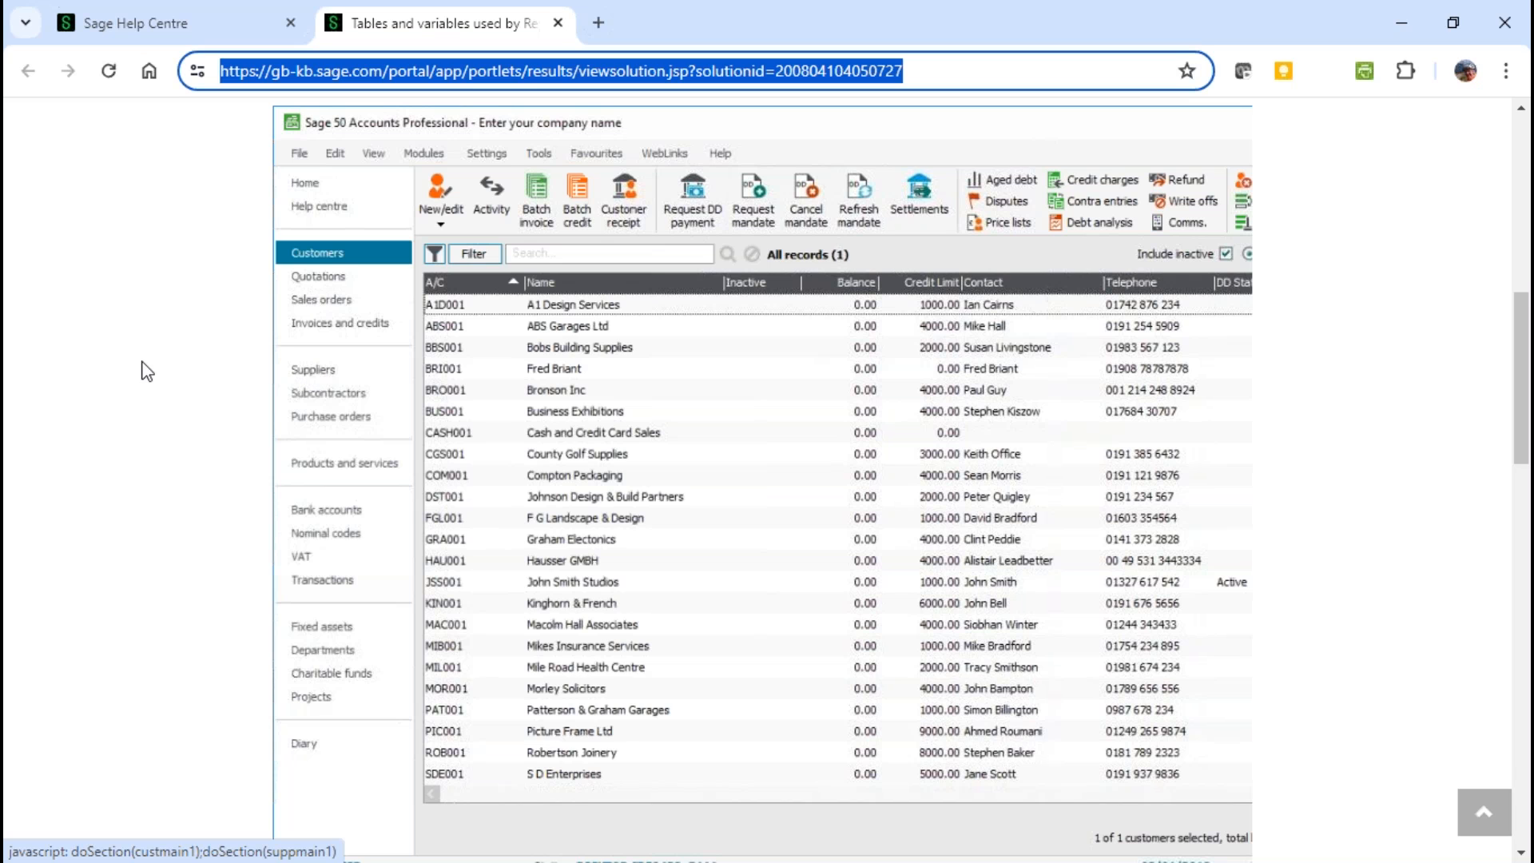
{"action": "left_click", "coordinate": [142, 354]}
{"action": "key", "text": "ctrl+l"}
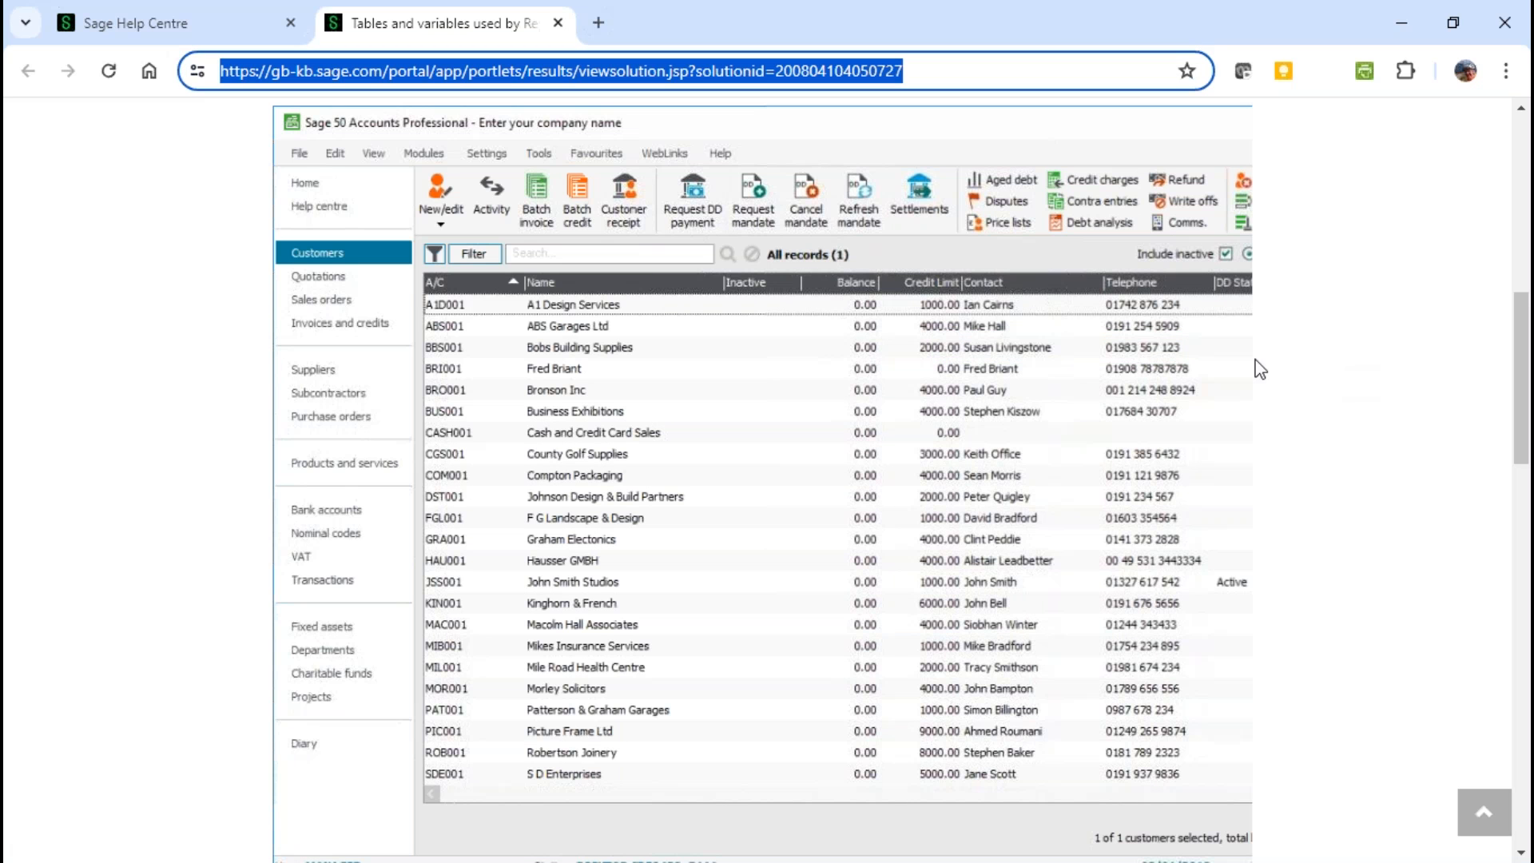
{"action": "left_click", "coordinate": [320, 367]}
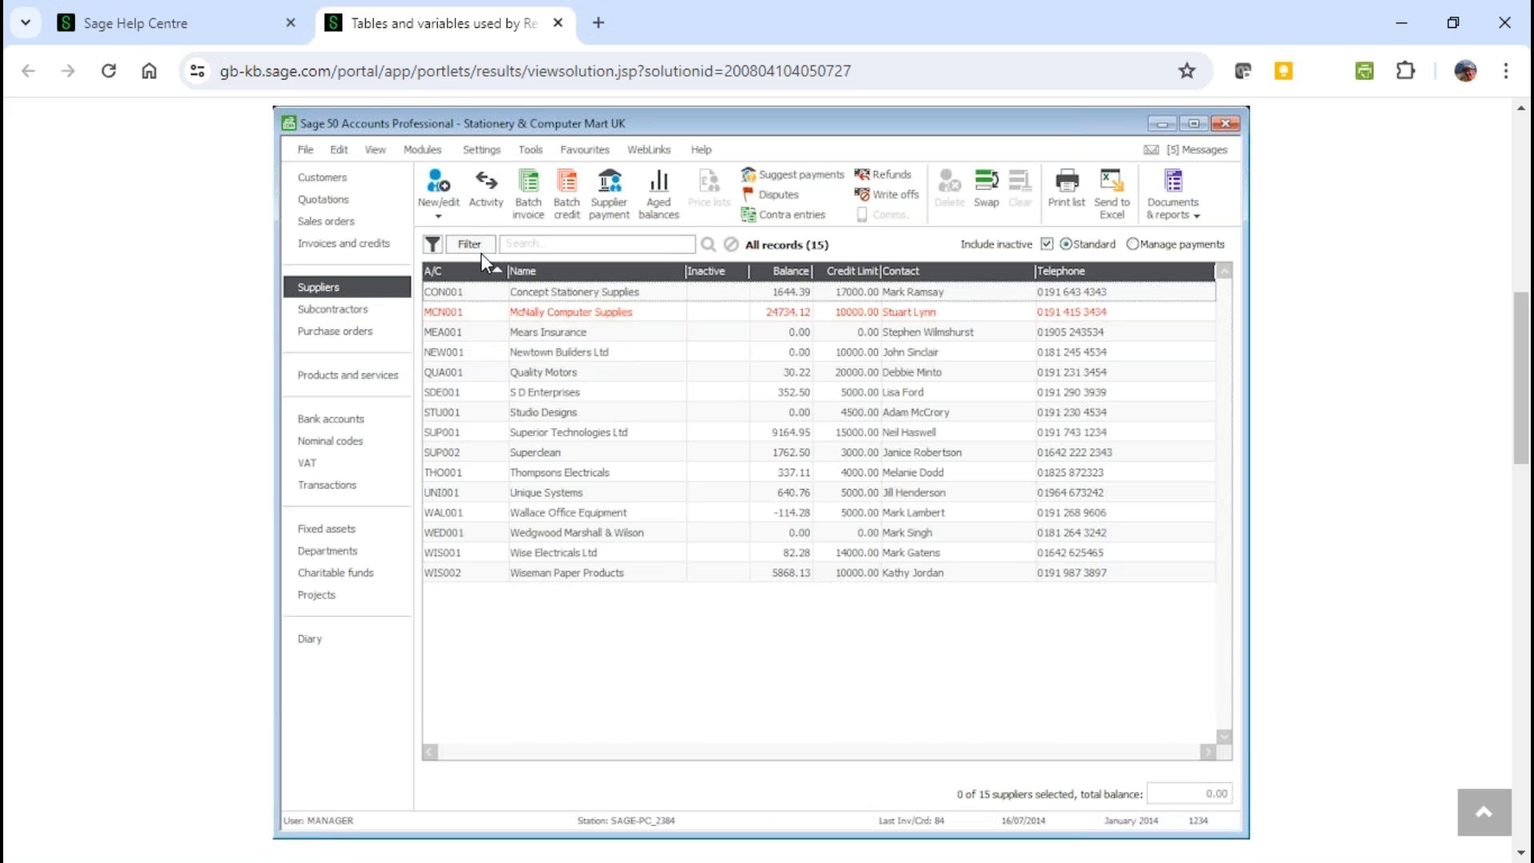
{"action": "left_click", "coordinate": [442, 194]}
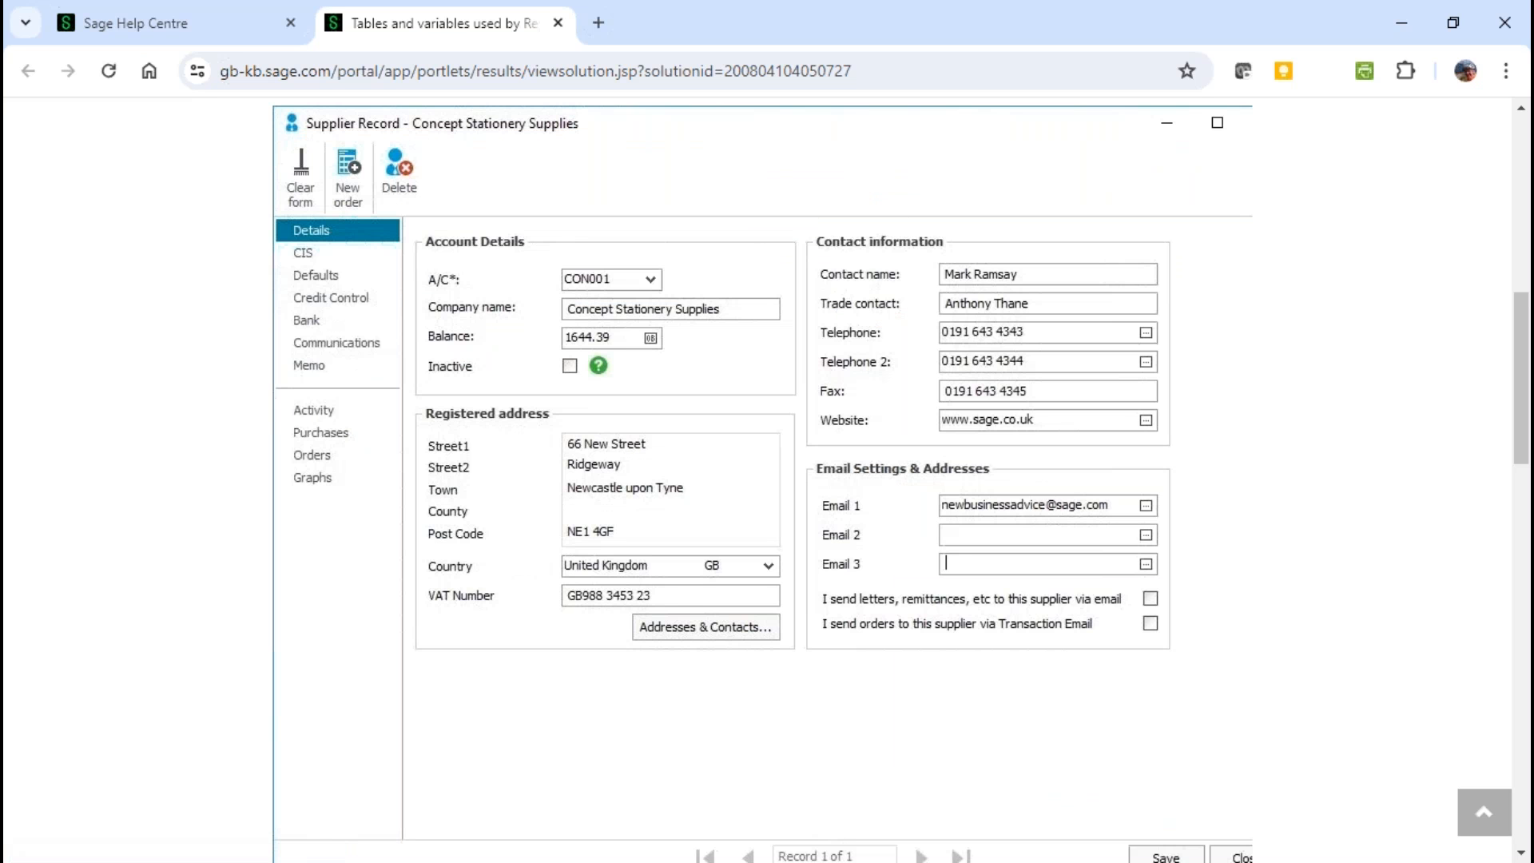
{"action": "mouse_move", "coordinate": [611, 600]}
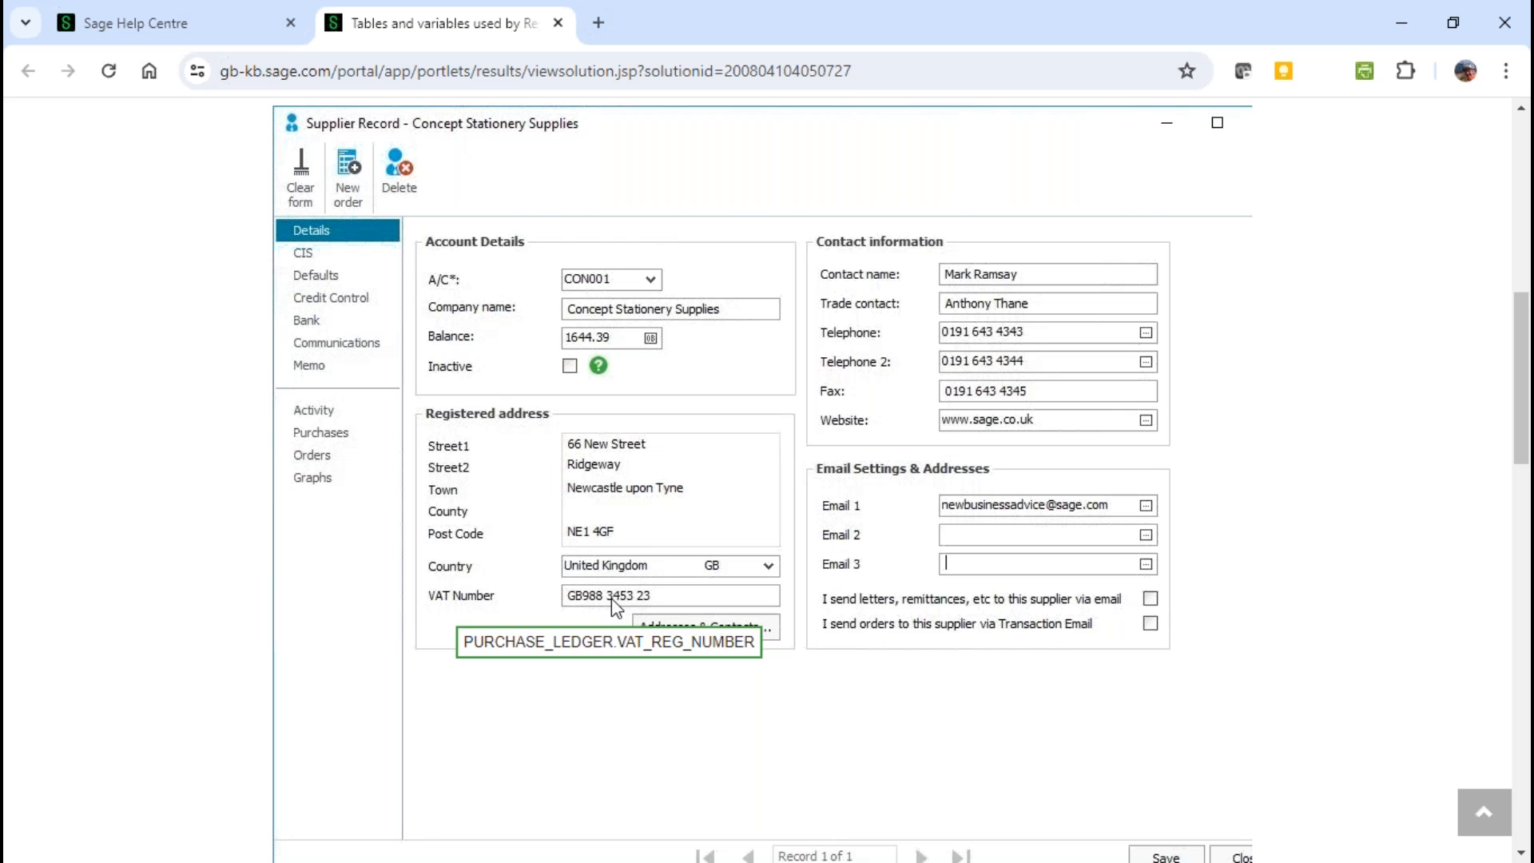
{"action": "left_click", "coordinate": [1227, 856]}
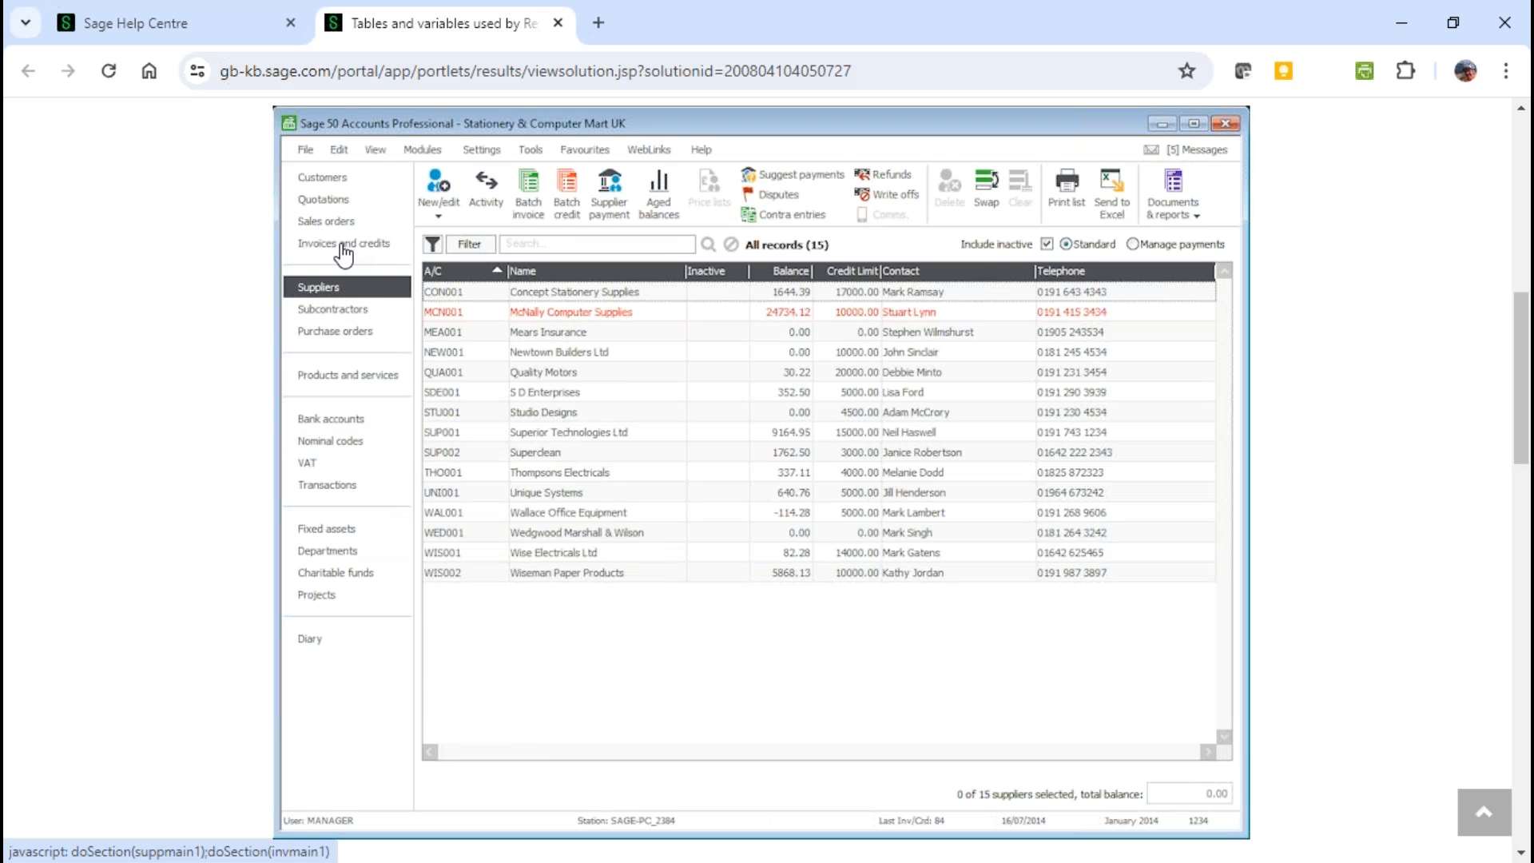
Open a new invoice in the Invoices and credits area, look up the Description and Due On variables, and close the invoice.
{"action": "left_click", "coordinate": [343, 245]}
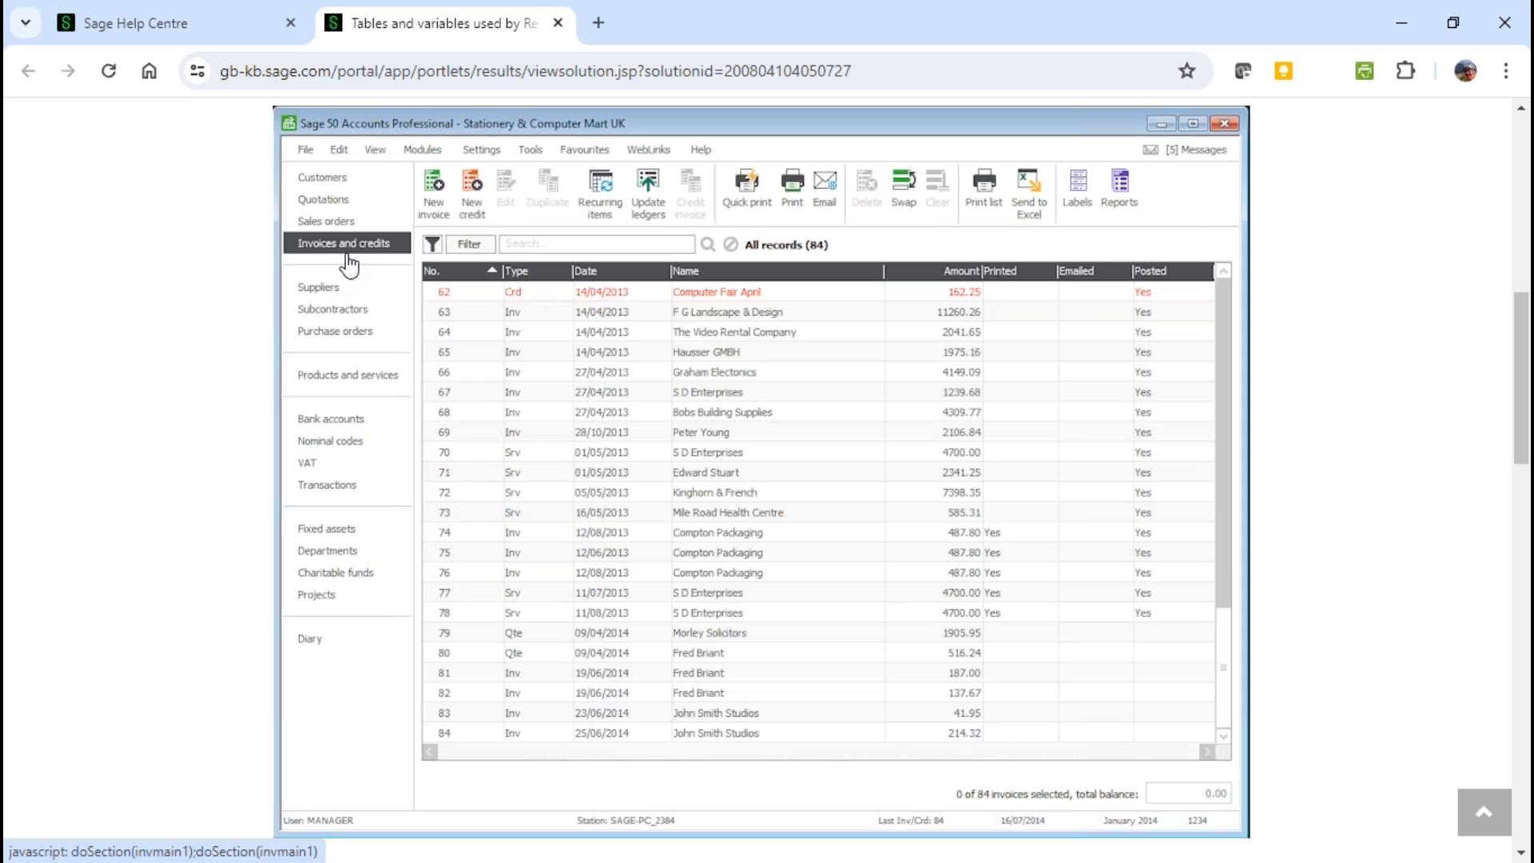
{"action": "left_click", "coordinate": [436, 187]}
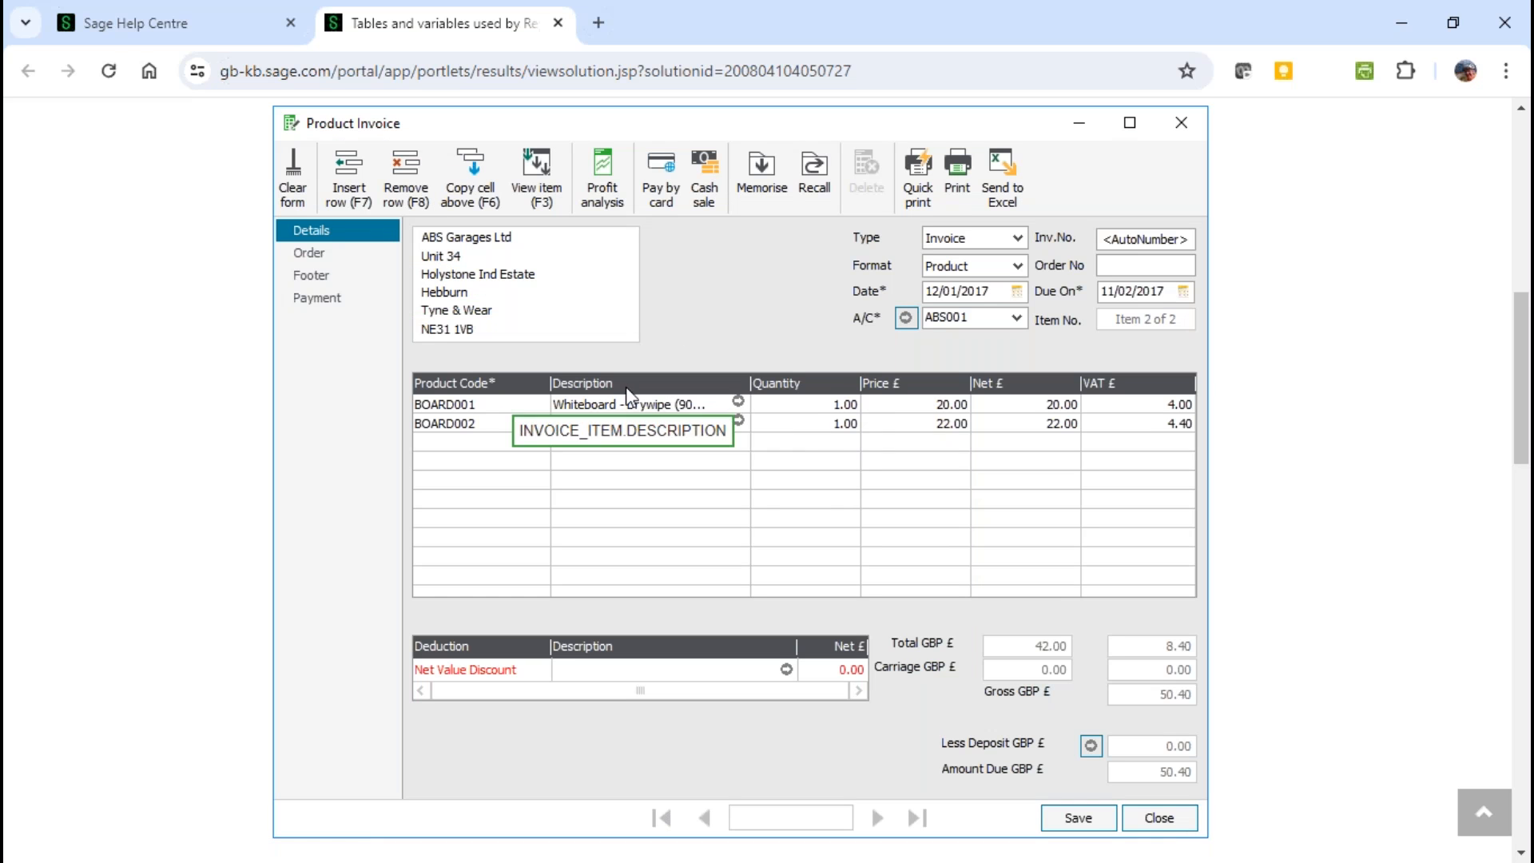
{"action": "mouse_move", "coordinate": [1143, 295]}
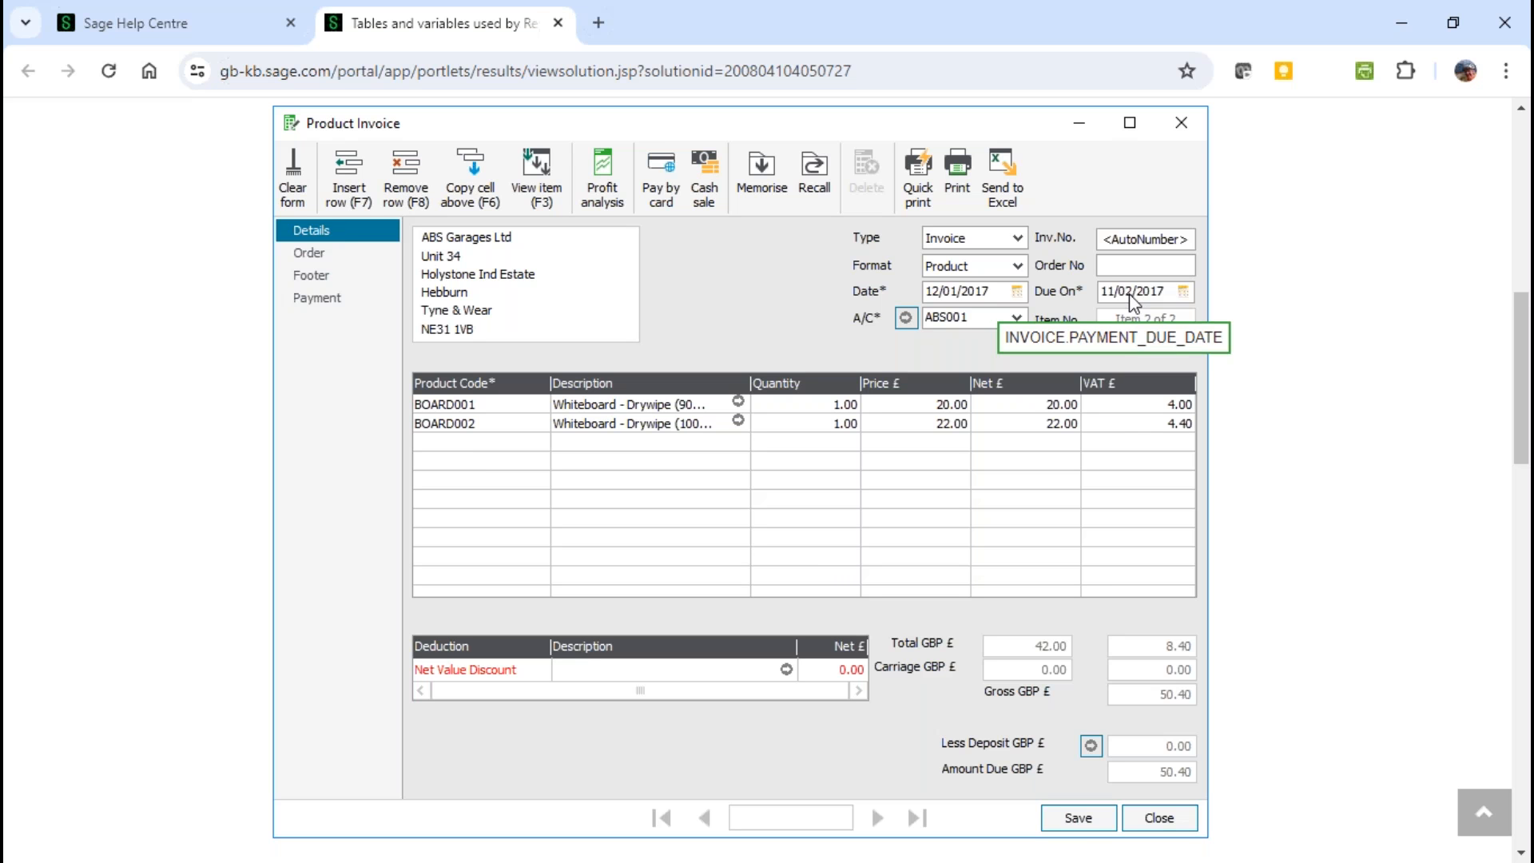
{"action": "left_click", "coordinate": [1180, 825]}
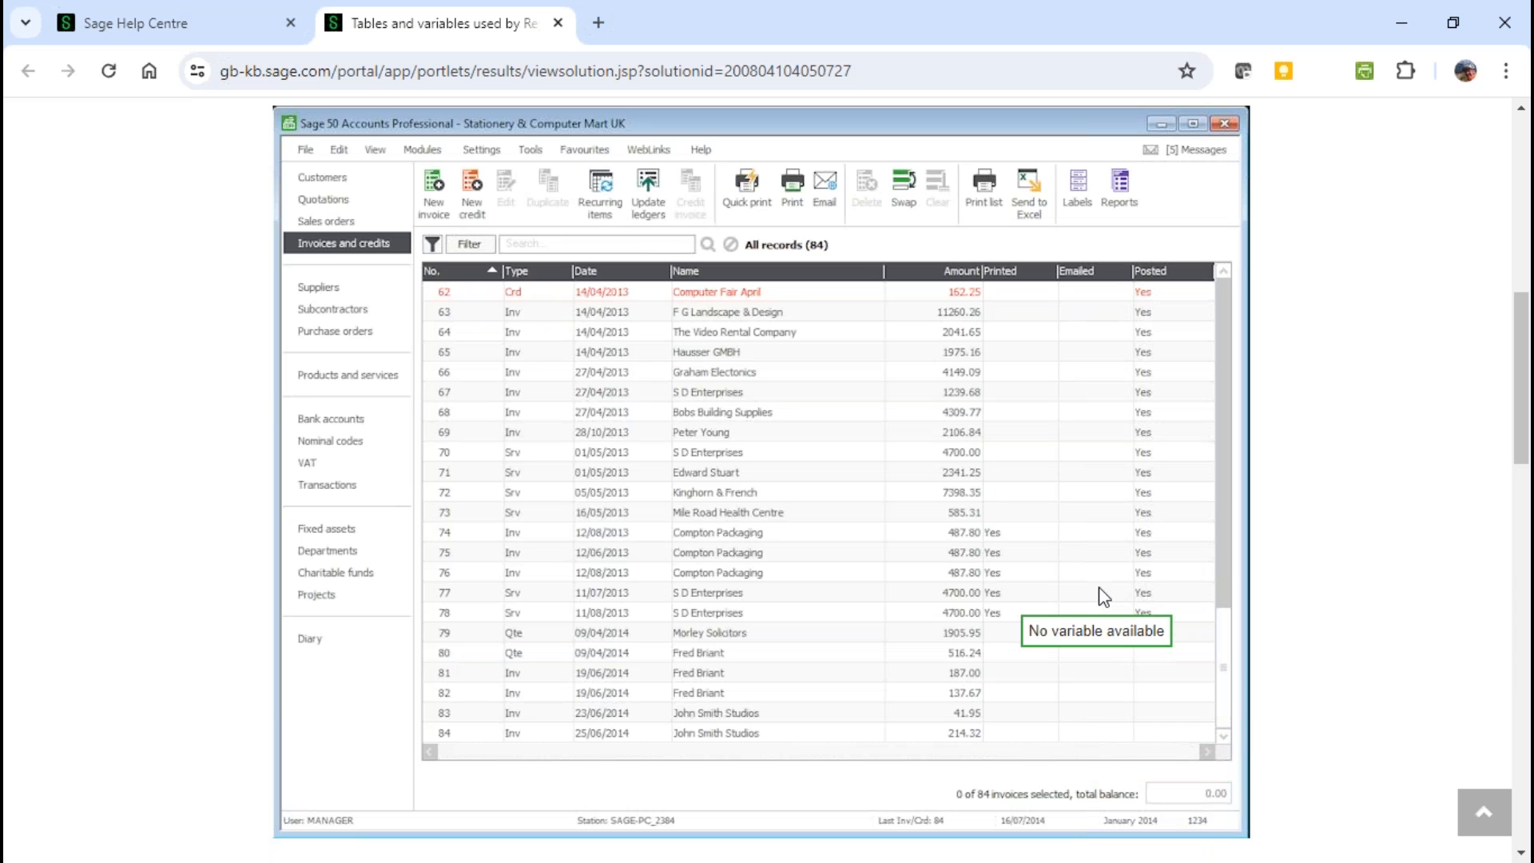
Open the Transactions area in the interactive image and examine the variables for its columns, including those towards Net and Tax.
{"action": "left_click", "coordinate": [339, 489]}
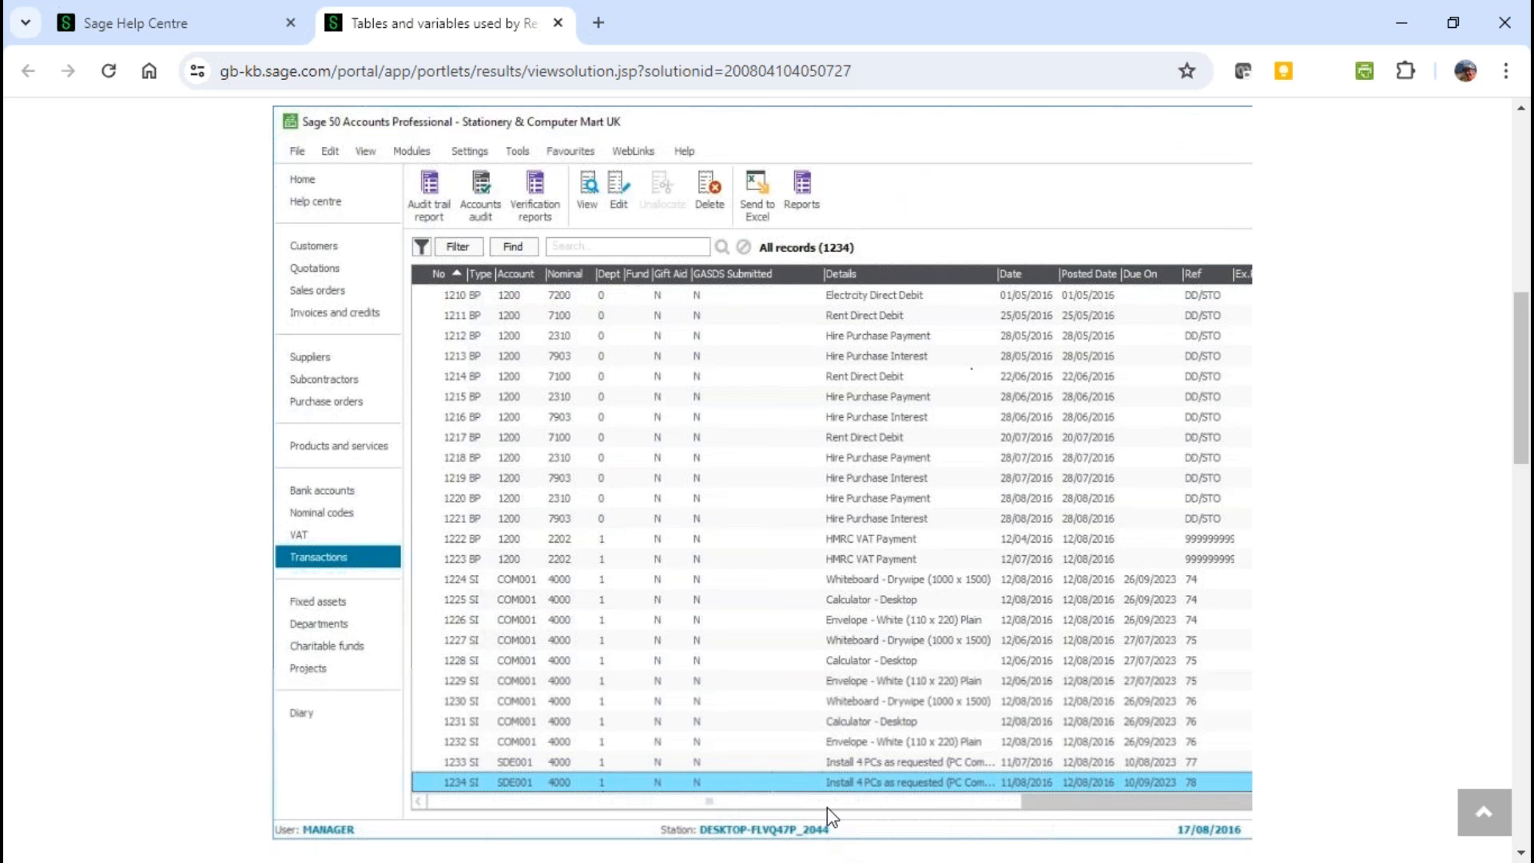
{"action": "scroll", "coordinate": [807, 719], "scroll_direction": "down", "scroll_amount": 2}
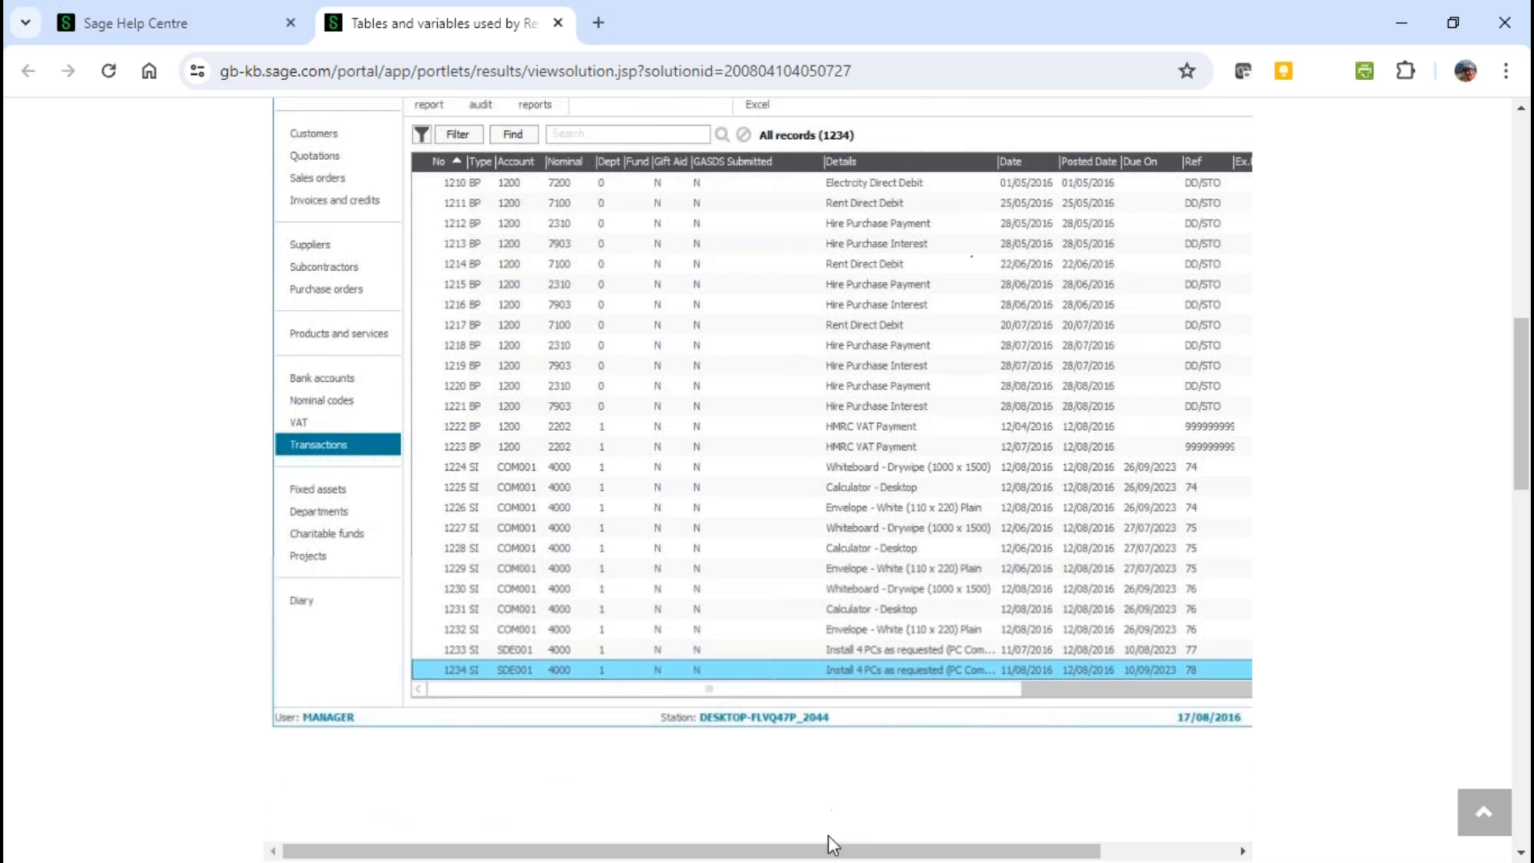
{"action": "left_click_drag", "start_coordinate": [835, 852], "coordinate": [964, 858]}
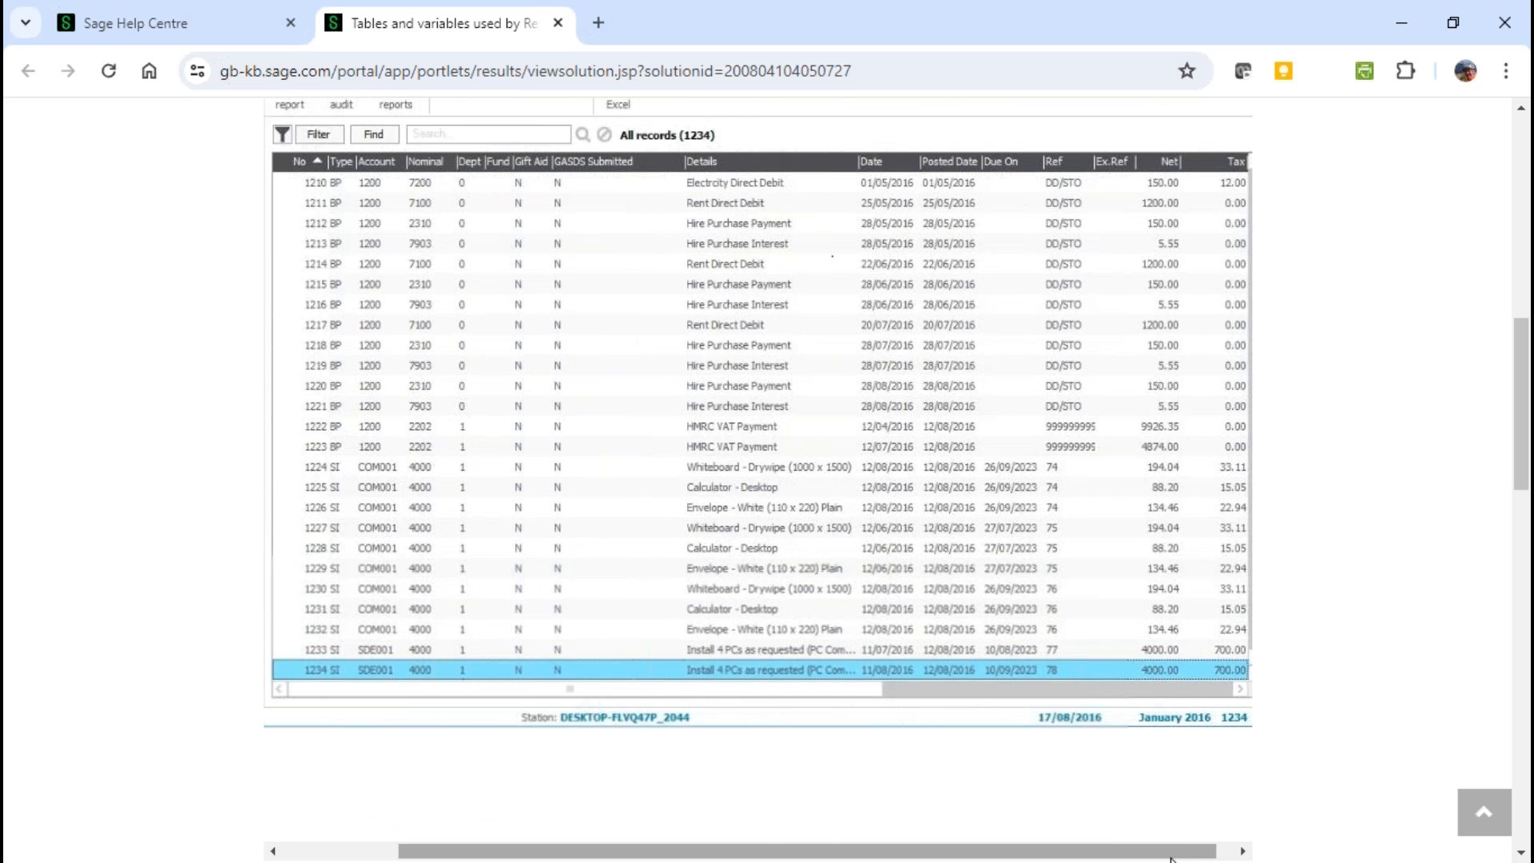
{"action": "mouse_move", "coordinate": [1118, 187]}
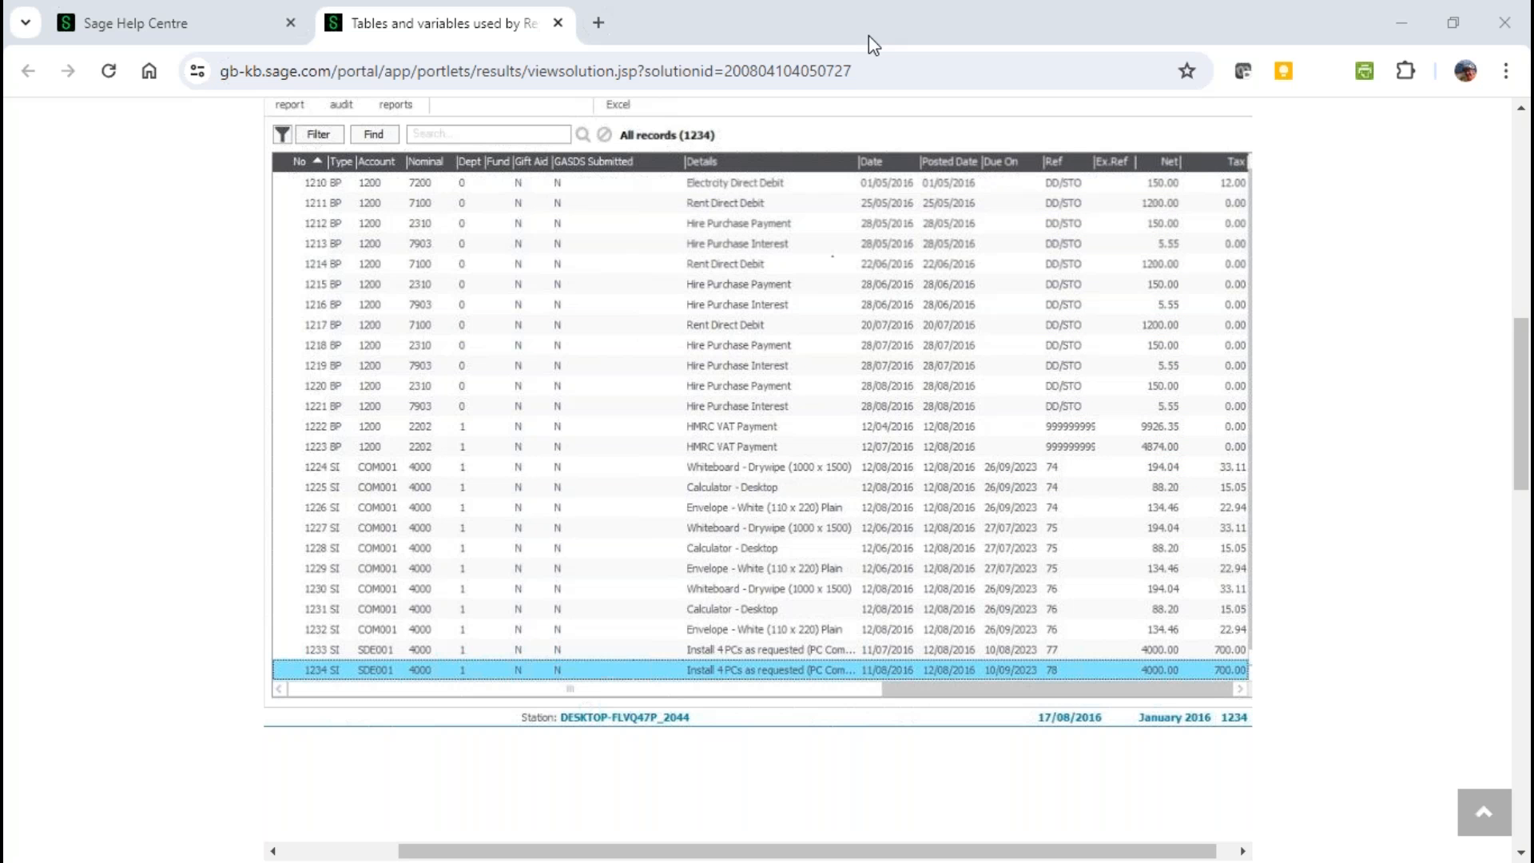
Close the help article and the web browser, and close the Supplier reports window in Sage 50 Accounts.
{"action": "left_click", "coordinate": [558, 23]}
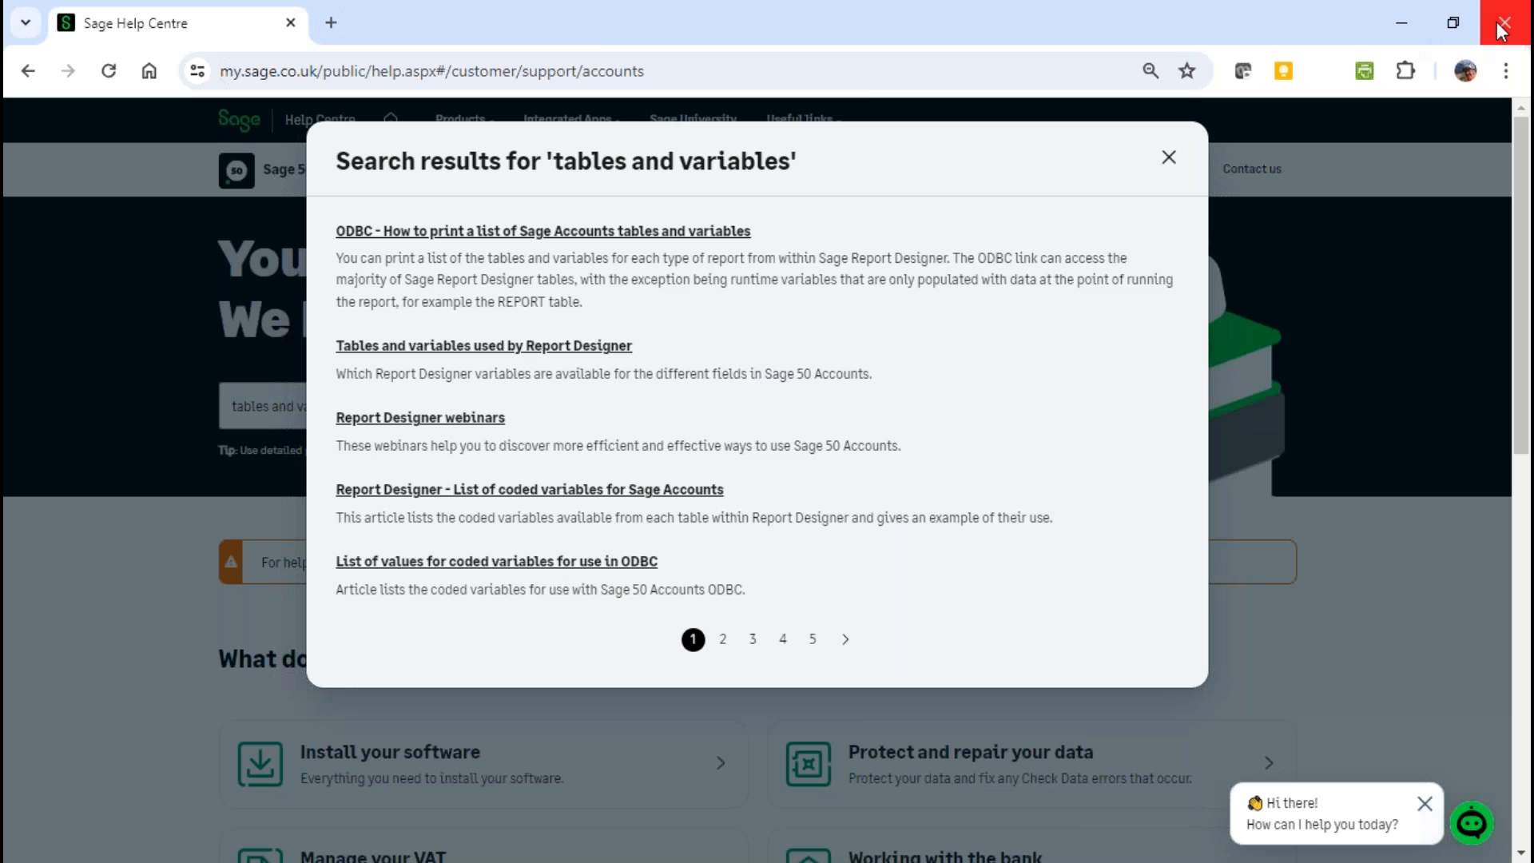
{"action": "left_click", "coordinate": [1502, 26]}
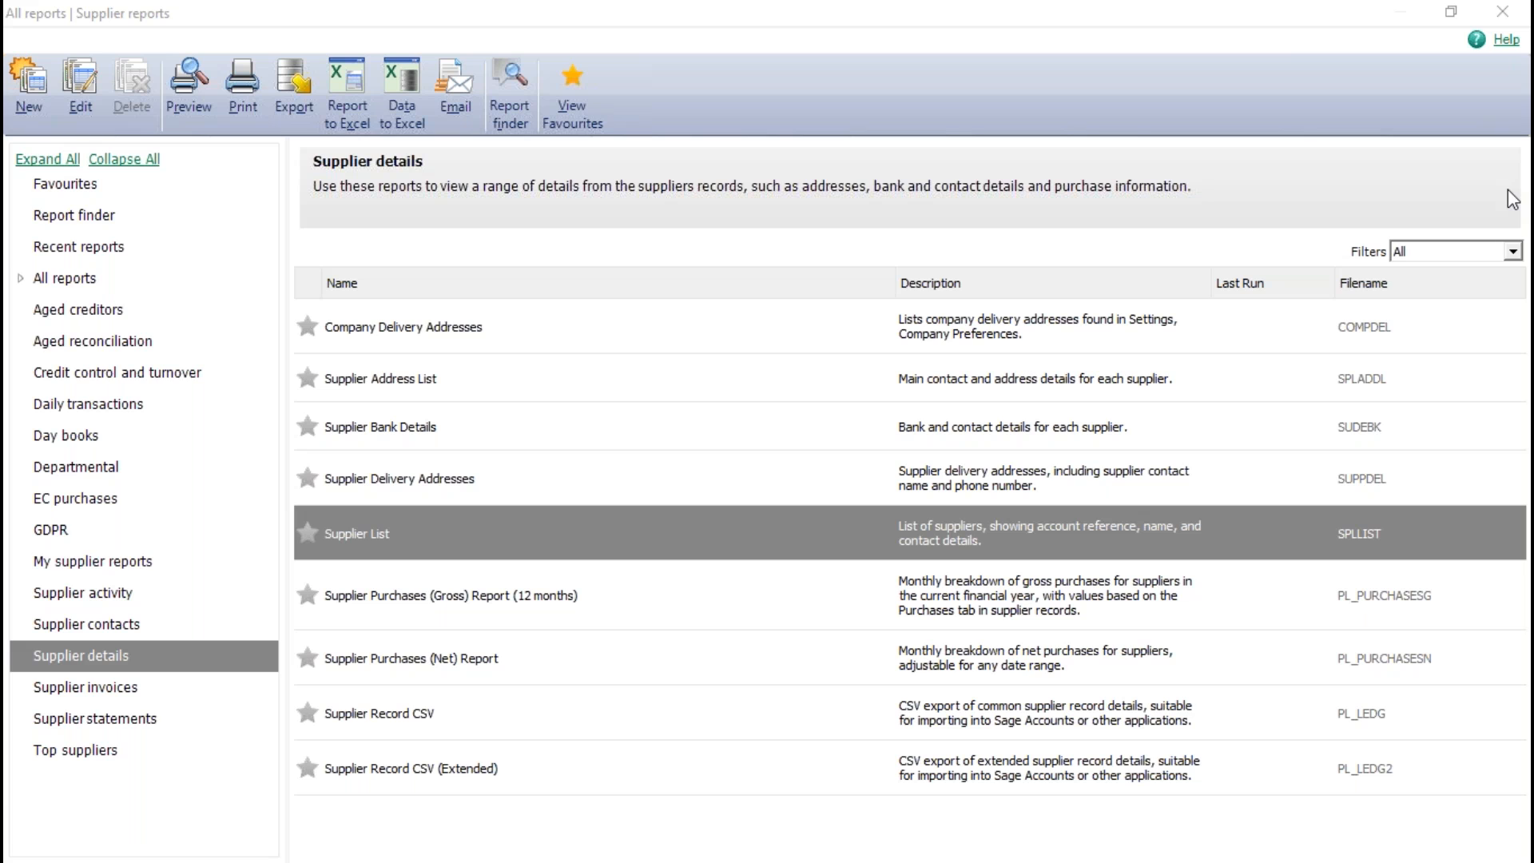
{"action": "mouse_move", "coordinate": [739, 757]}
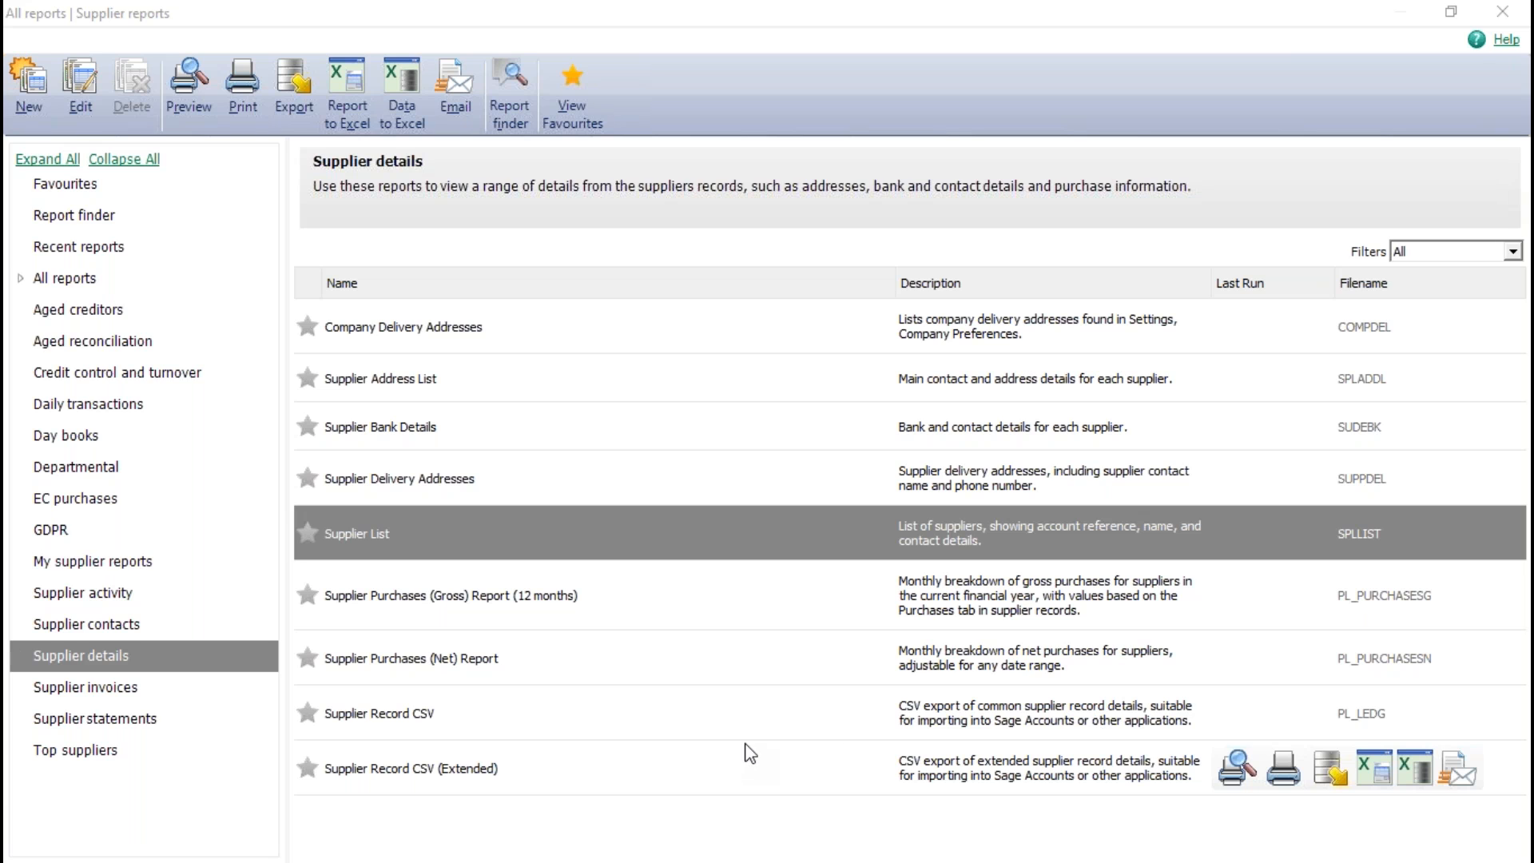
{"action": "left_click", "coordinate": [1505, 14]}
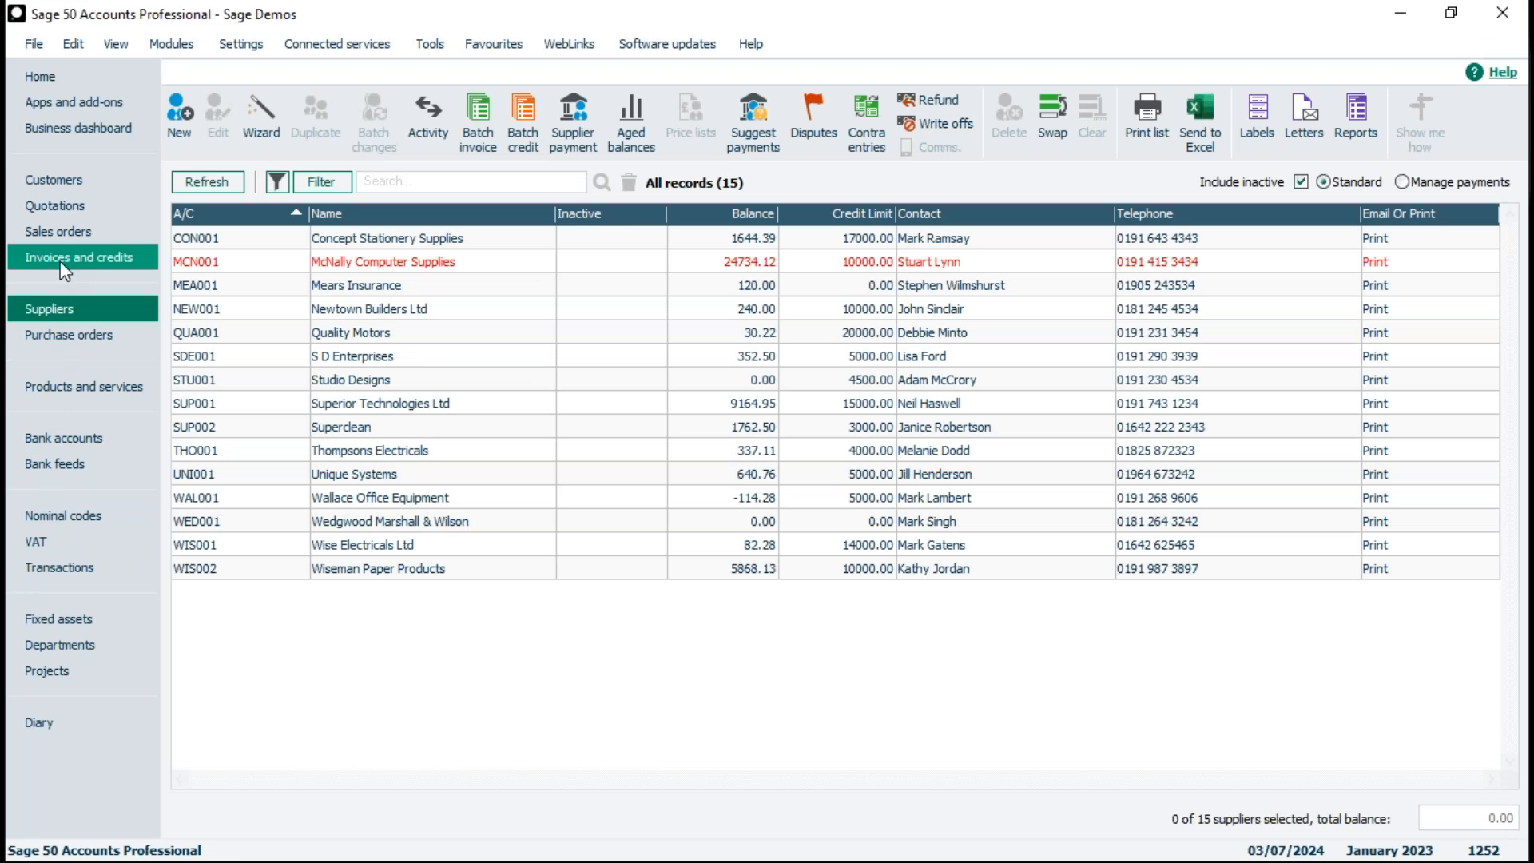
Select invoice 84 in Invoices and credits and open the list of available print layouts.
{"action": "left_click", "coordinate": [64, 267]}
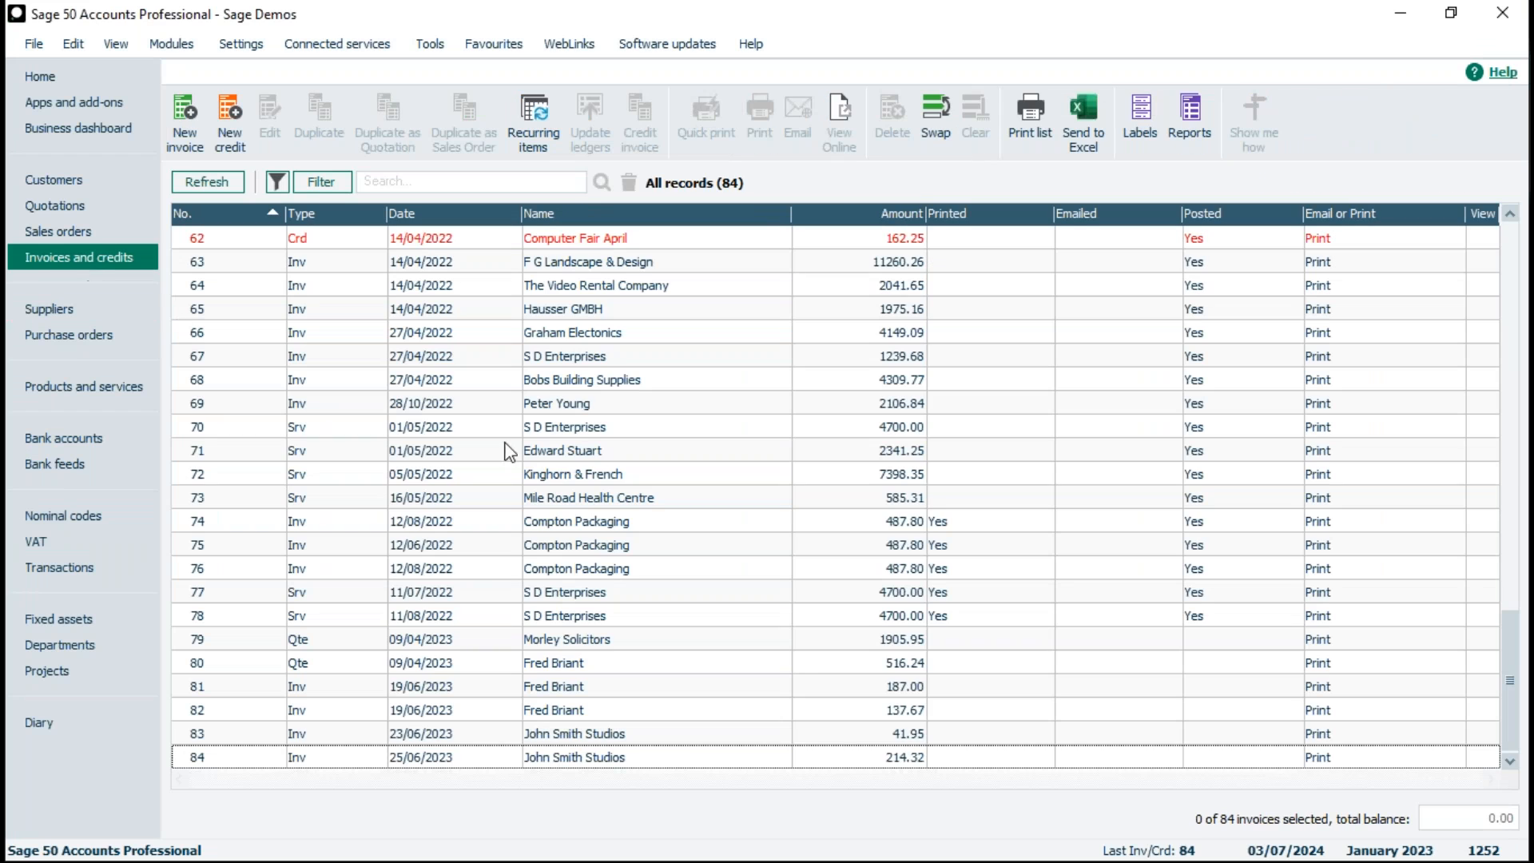
{"action": "left_click", "coordinate": [564, 752]}
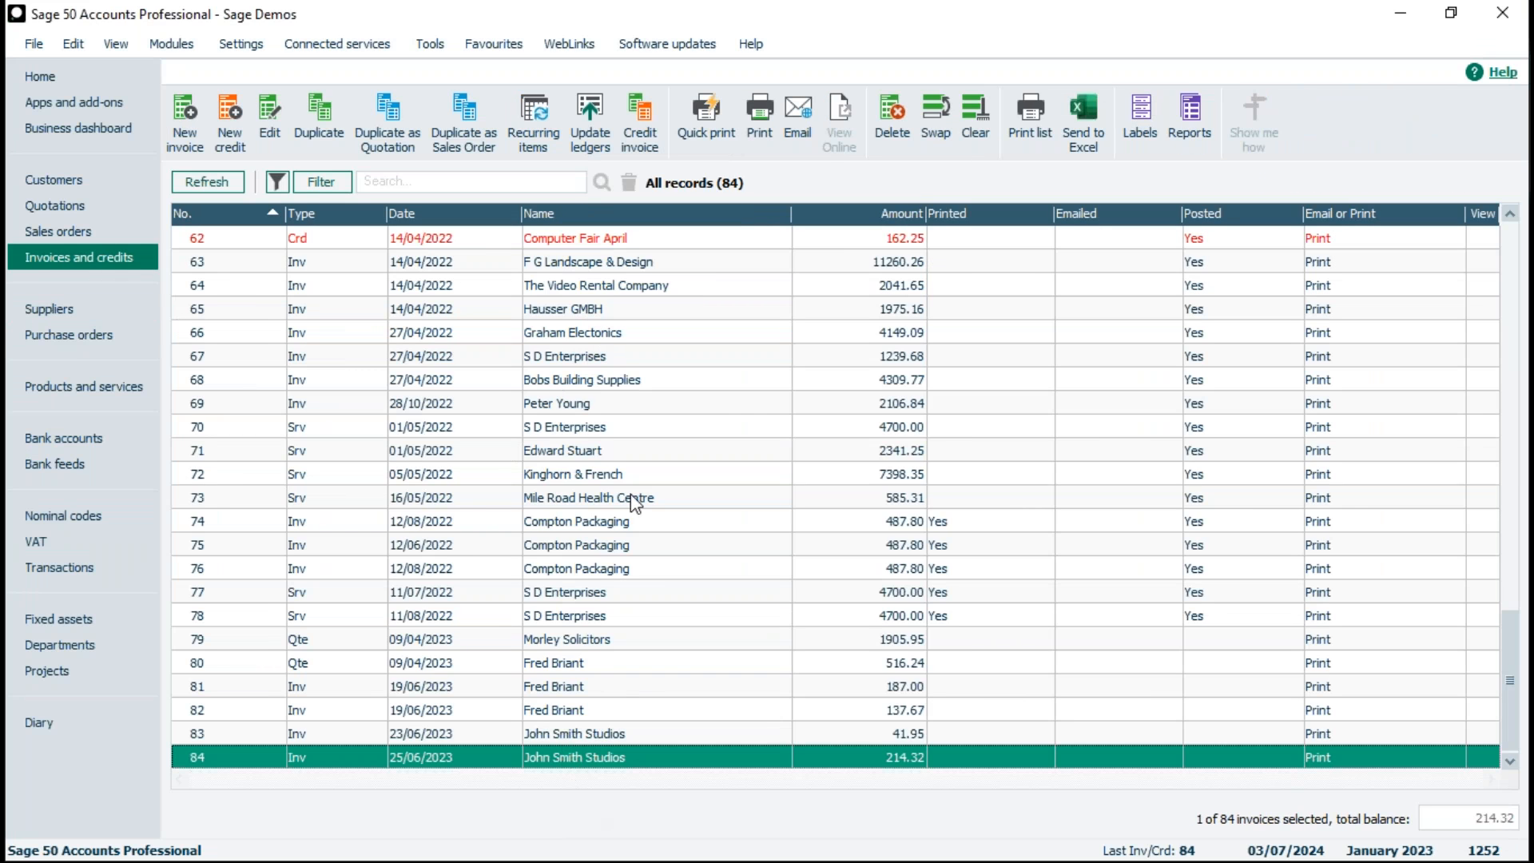
{"action": "left_click", "coordinate": [763, 116]}
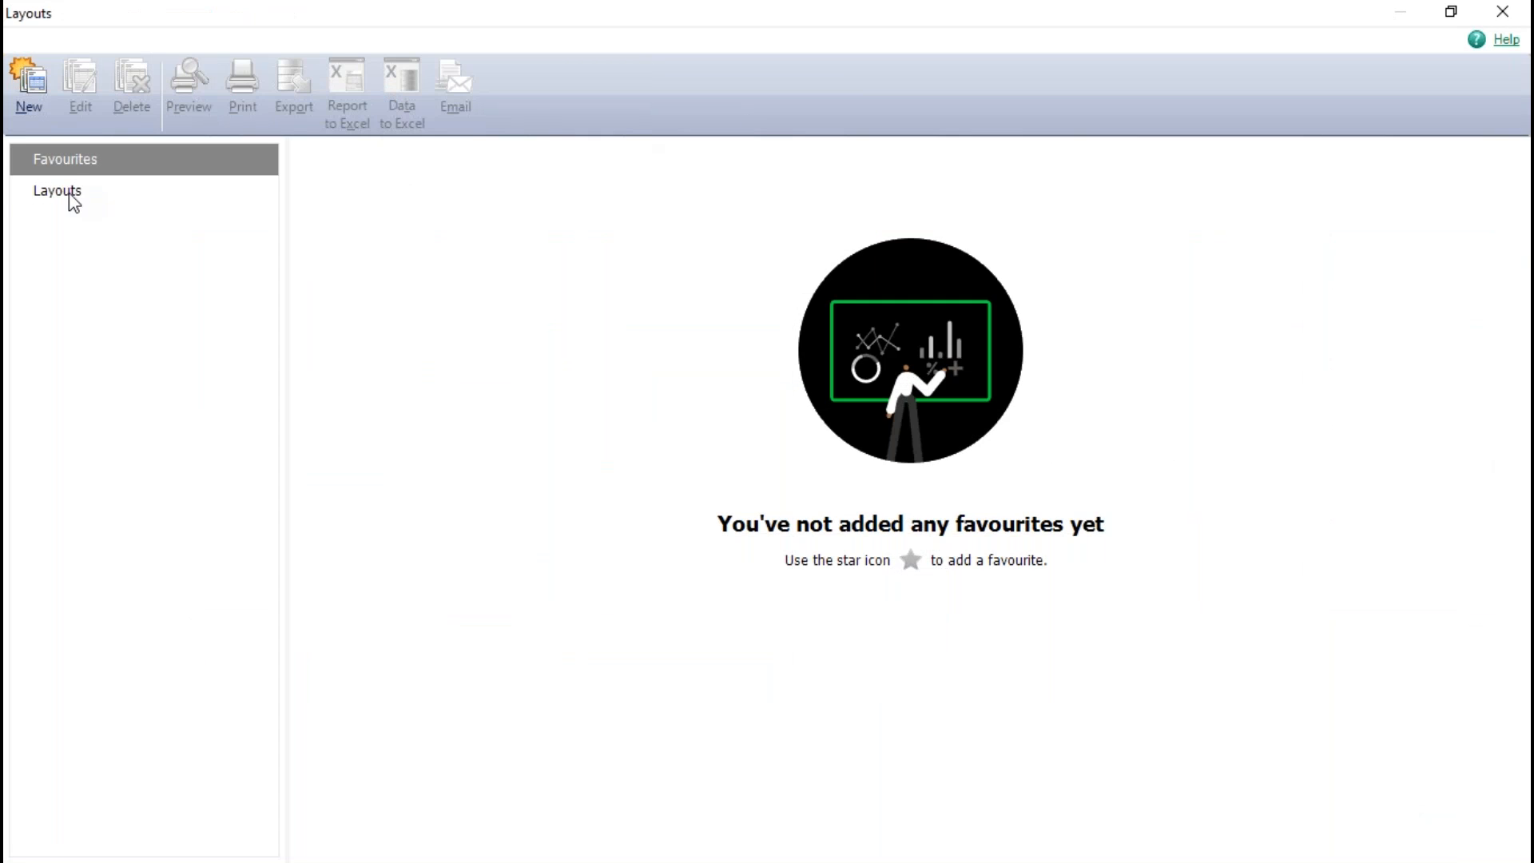
{"action": "left_click", "coordinate": [51, 190]}
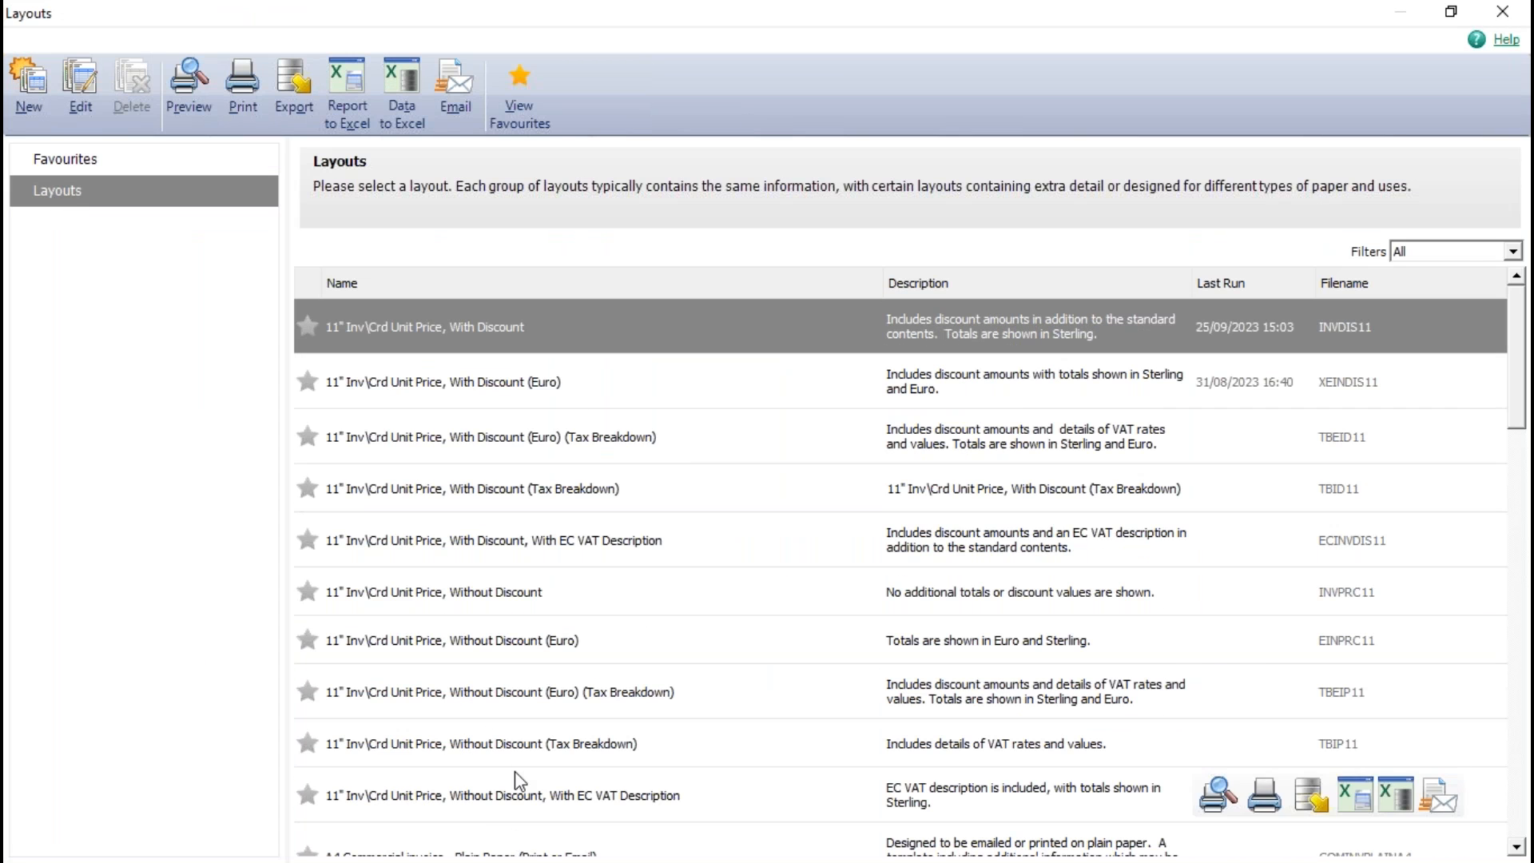
Open the "A4 Inv\Crd Unit Price, With Discount" layout in Report Designer to examine its variables, and close it and the layouts list.
{"action": "scroll", "coordinate": [515, 770], "scroll_direction": "down", "scroll_amount": 5}
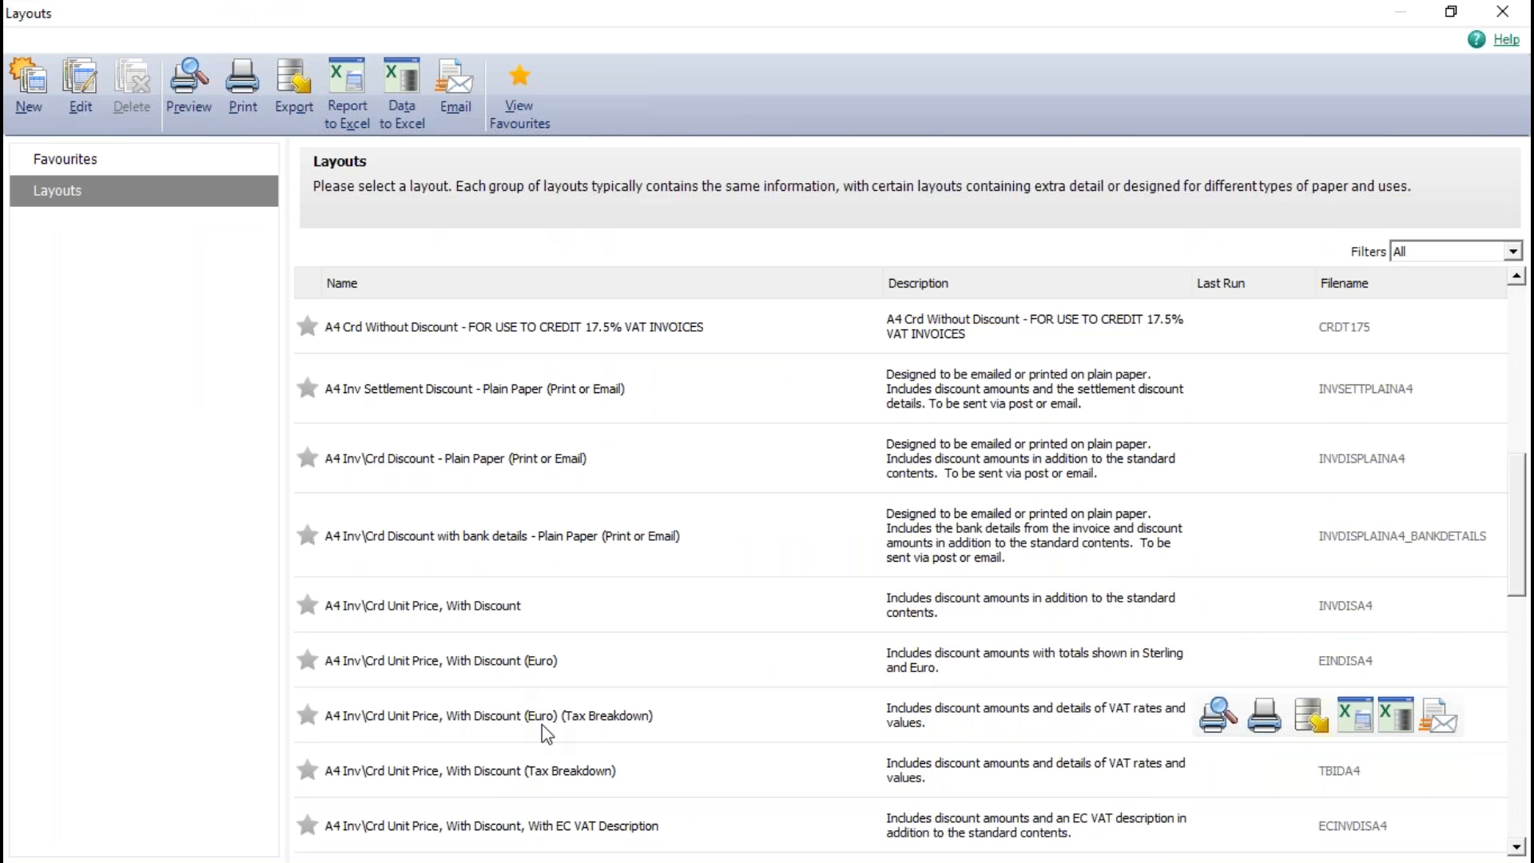
{"action": "left_click", "coordinate": [442, 615]}
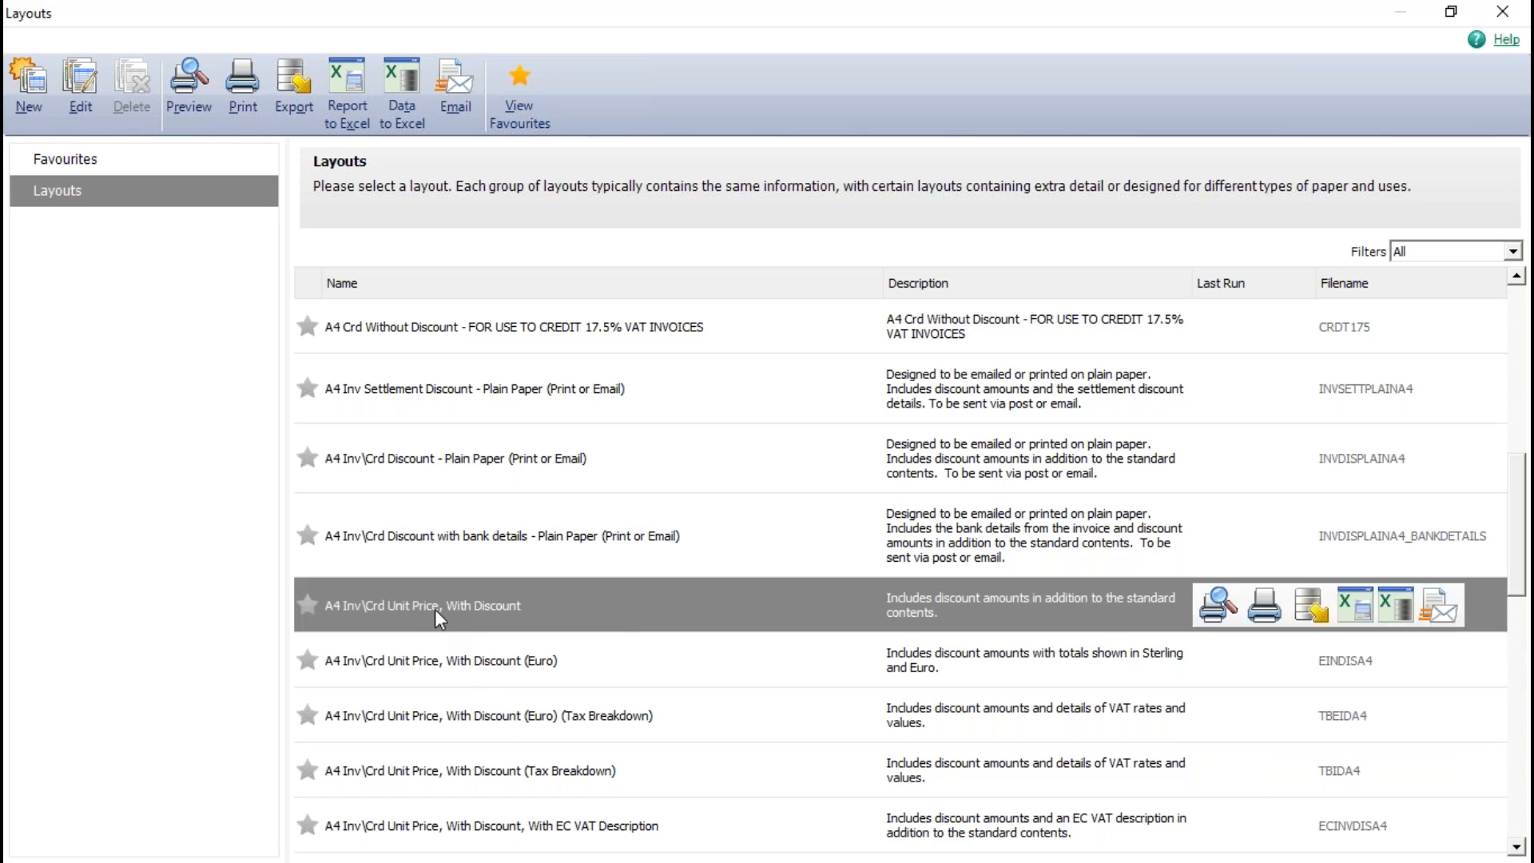
{"action": "left_click", "coordinate": [84, 85]}
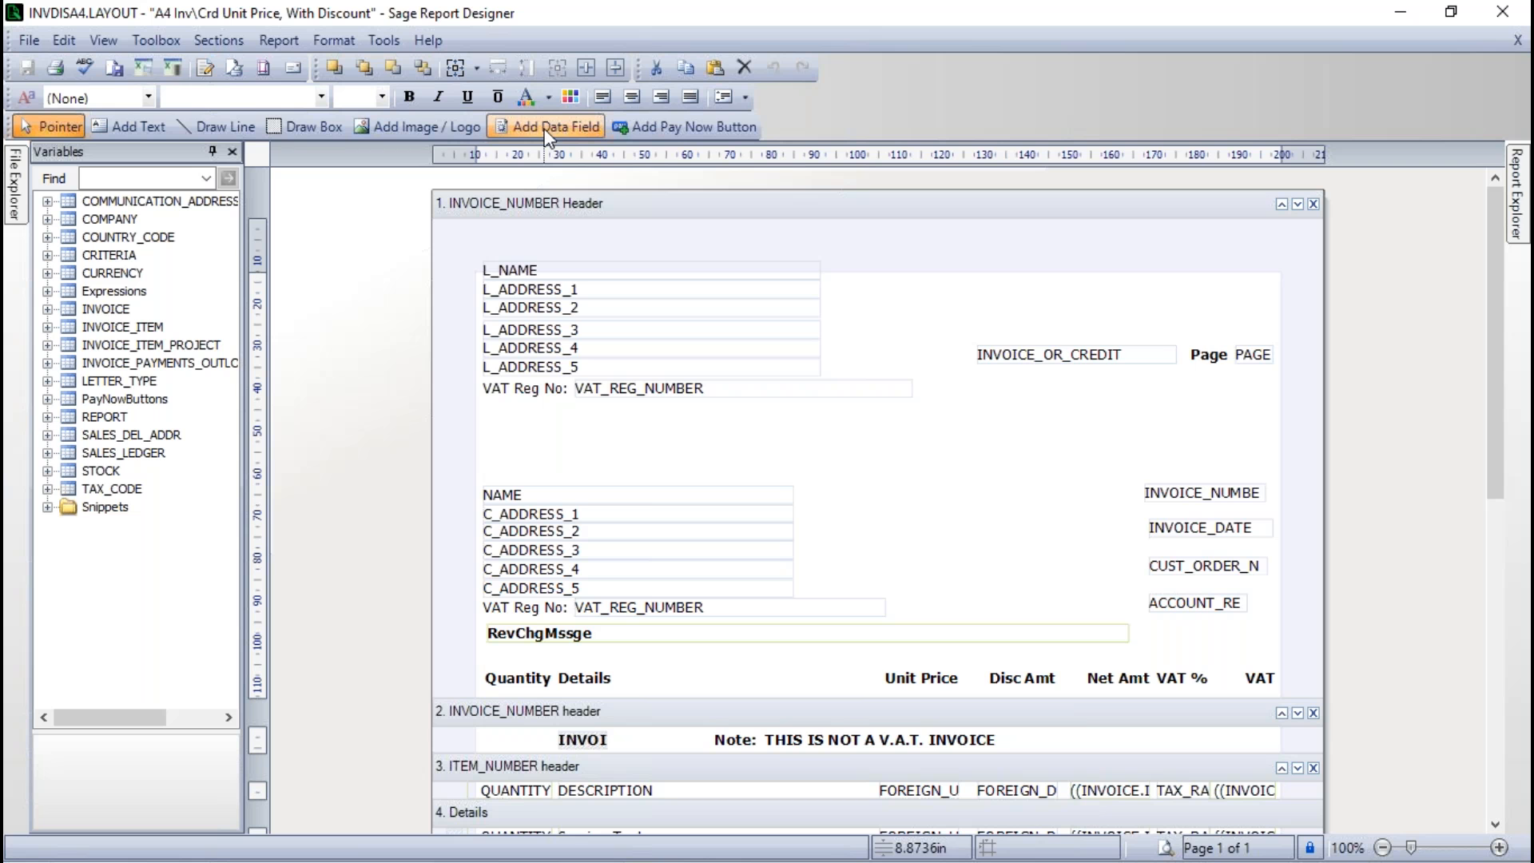
{"action": "left_click", "coordinate": [1499, 13]}
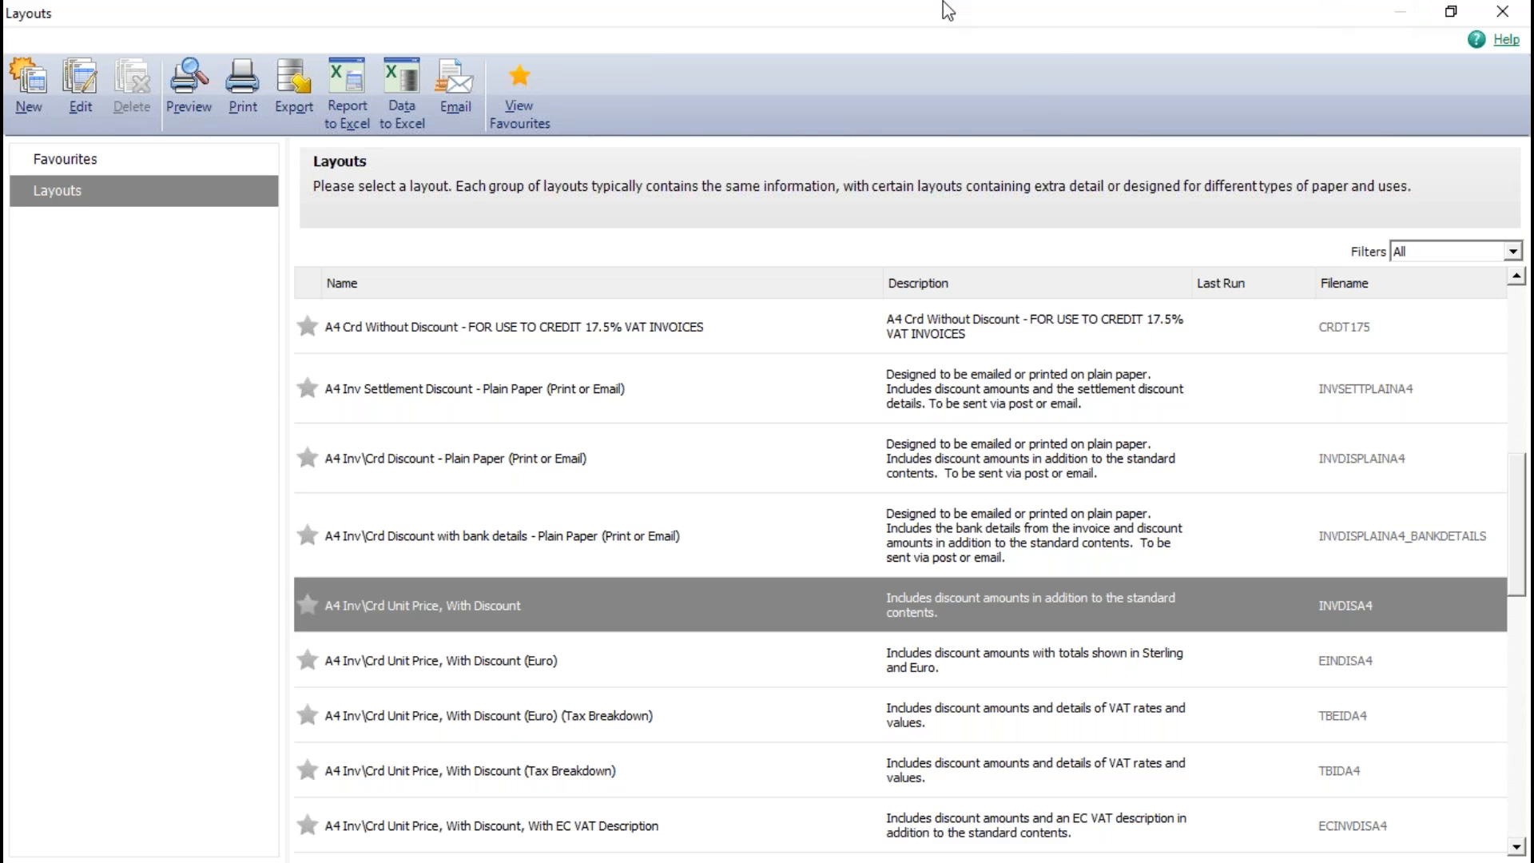
{"action": "left_click", "coordinate": [1499, 9]}
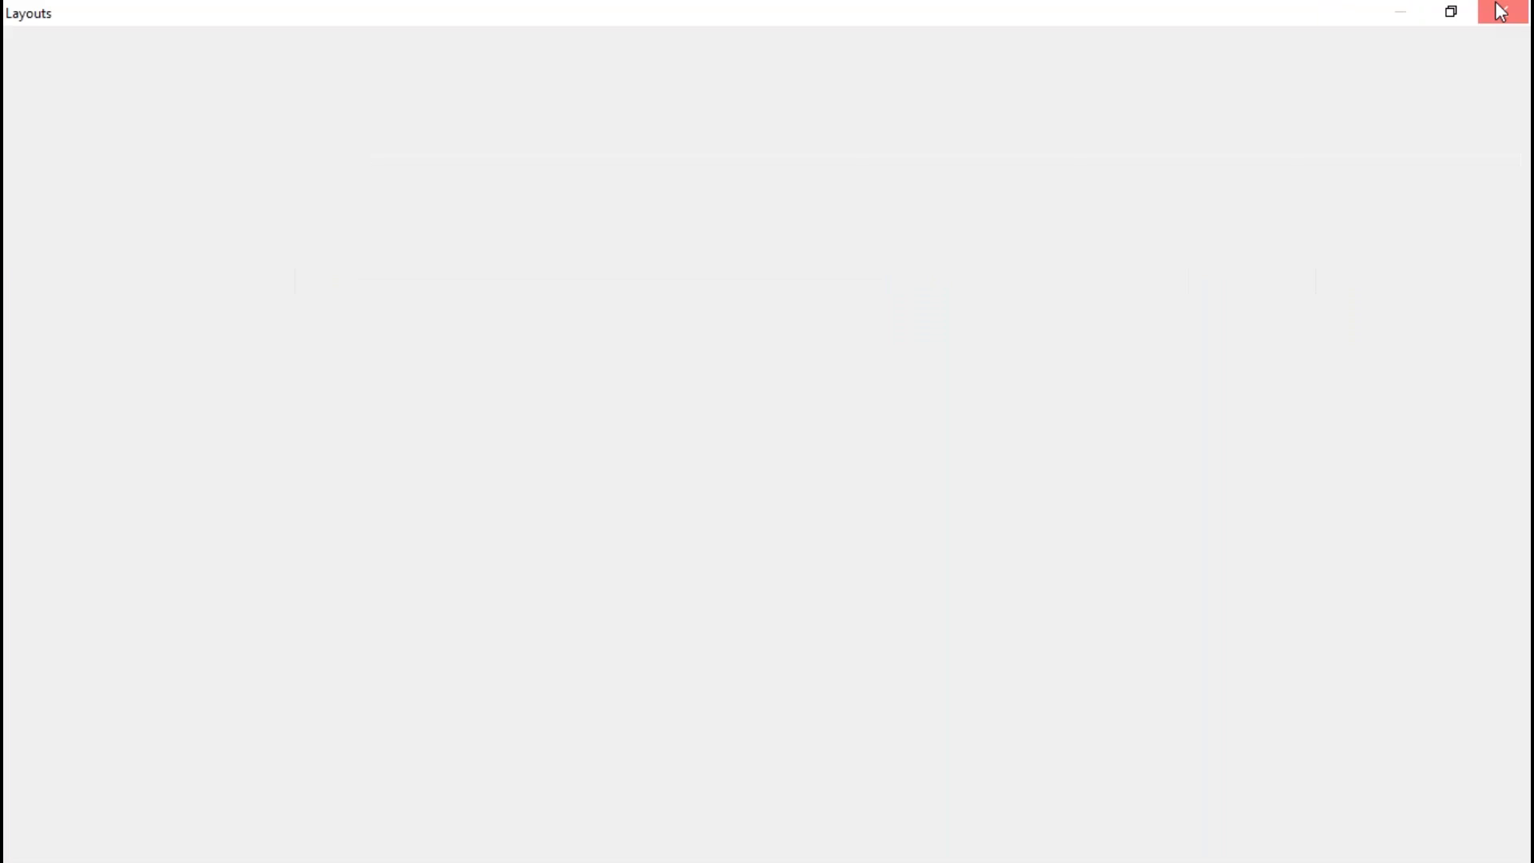
Open the activity of the customer "2B Customer" and show the item details of the Parts transaction dated 01/07/2024.
{"action": "left_click", "coordinate": [58, 181]}
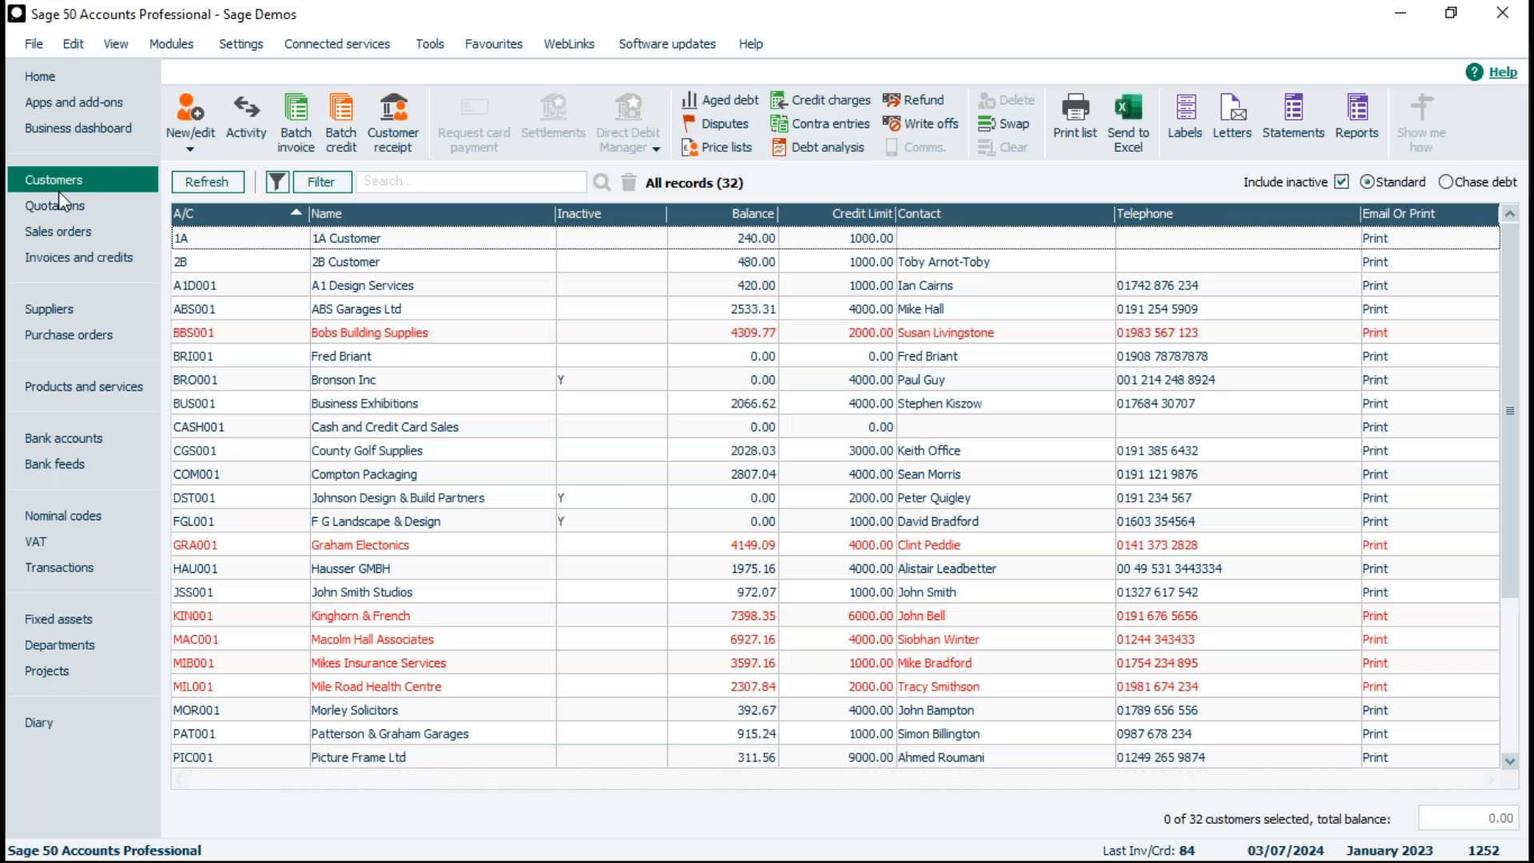
{"action": "left_click", "coordinate": [351, 264]}
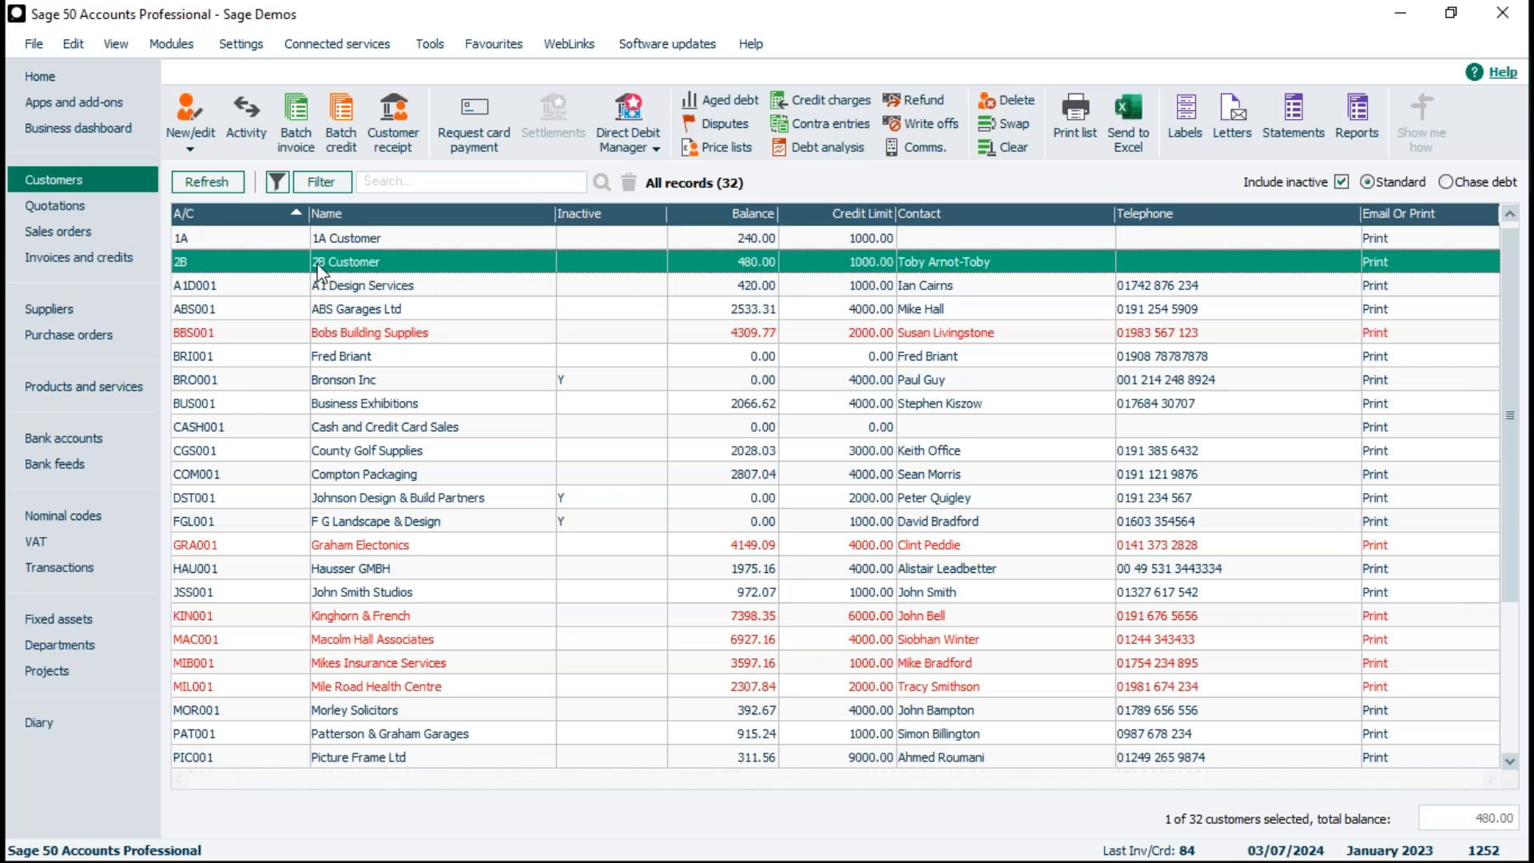
{"action": "left_click", "coordinate": [242, 117]}
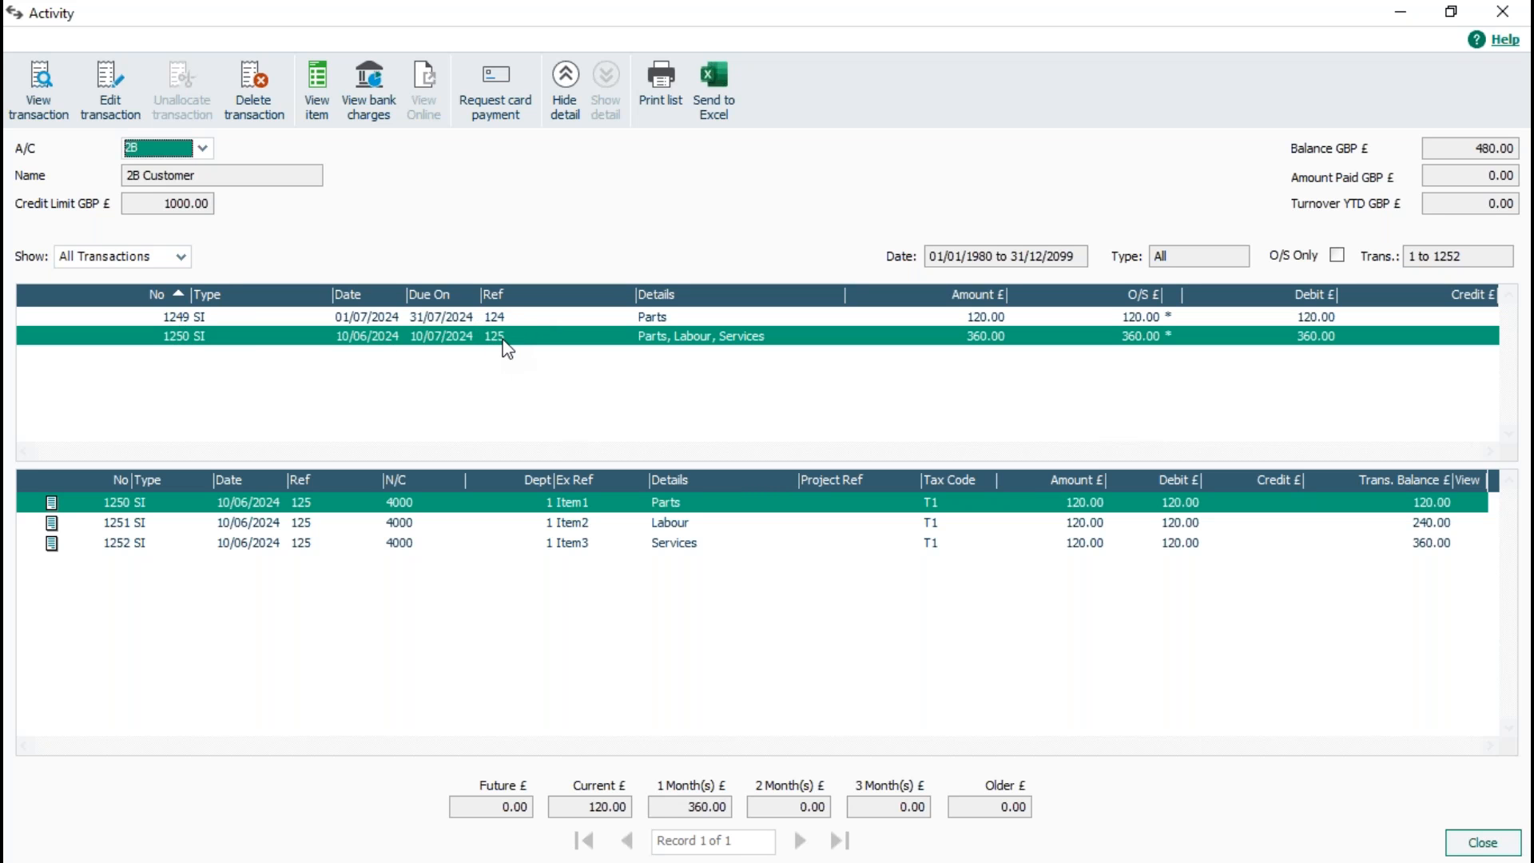
{"action": "left_click", "coordinate": [240, 315]}
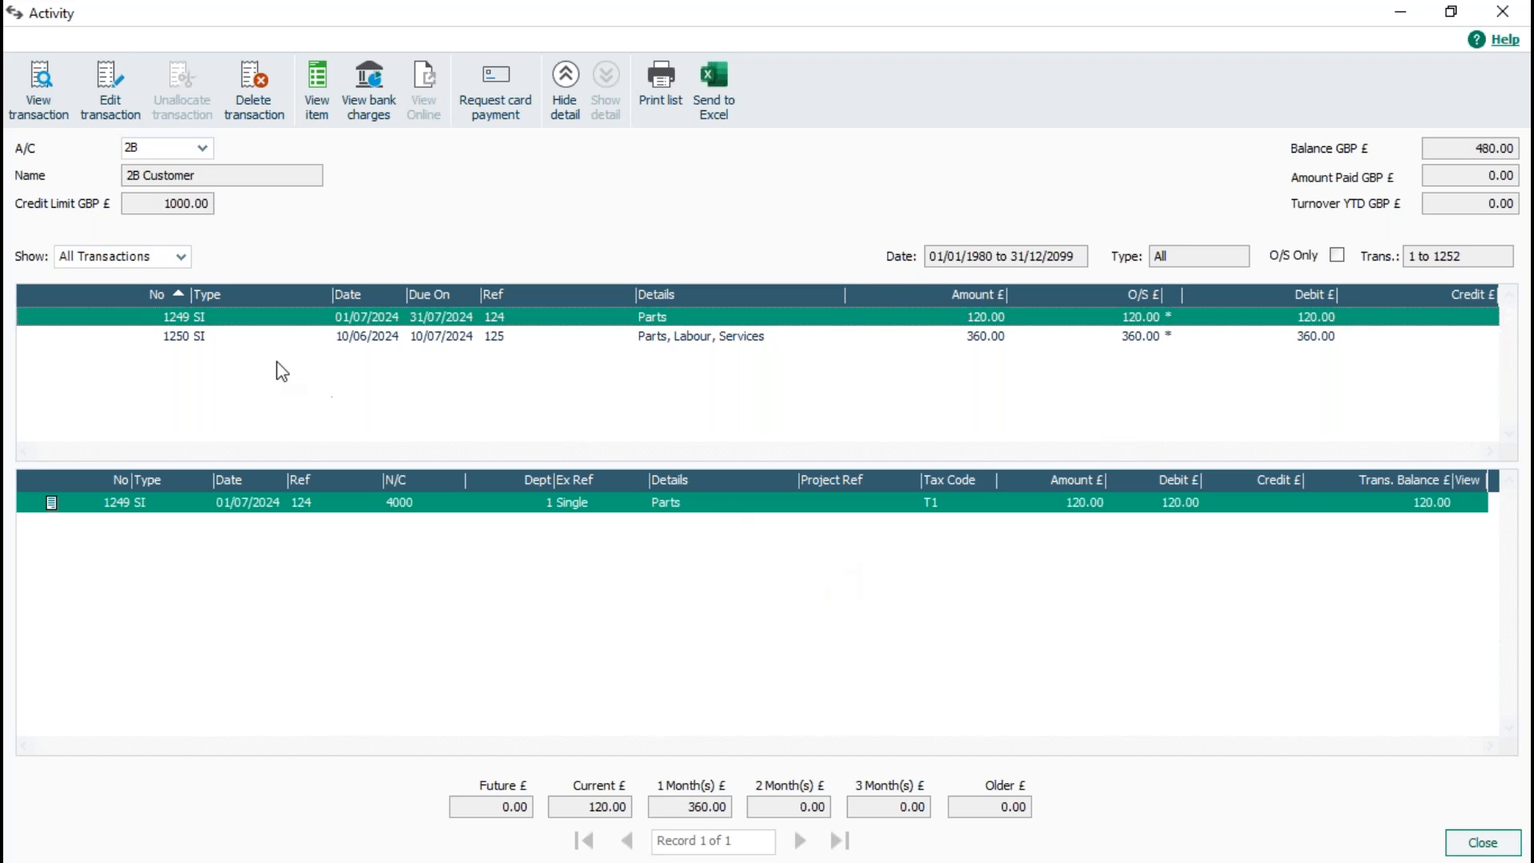
Show the item details of the Parts, Labour, Services transaction dated 10/06/2024, and close the customer's activity.
{"action": "left_click", "coordinate": [369, 337]}
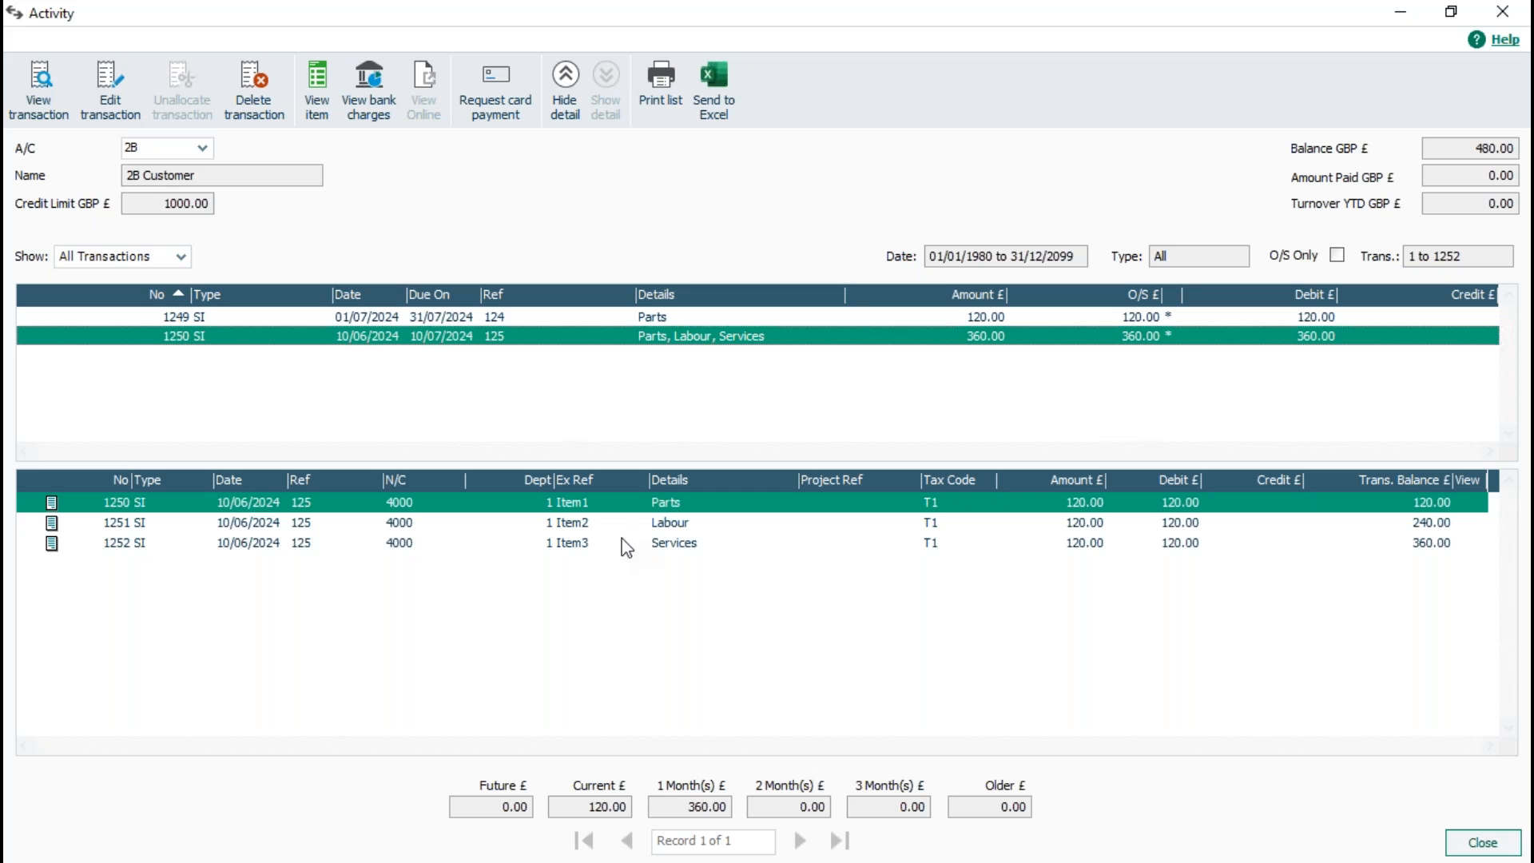
{"action": "left_click", "coordinate": [1486, 843]}
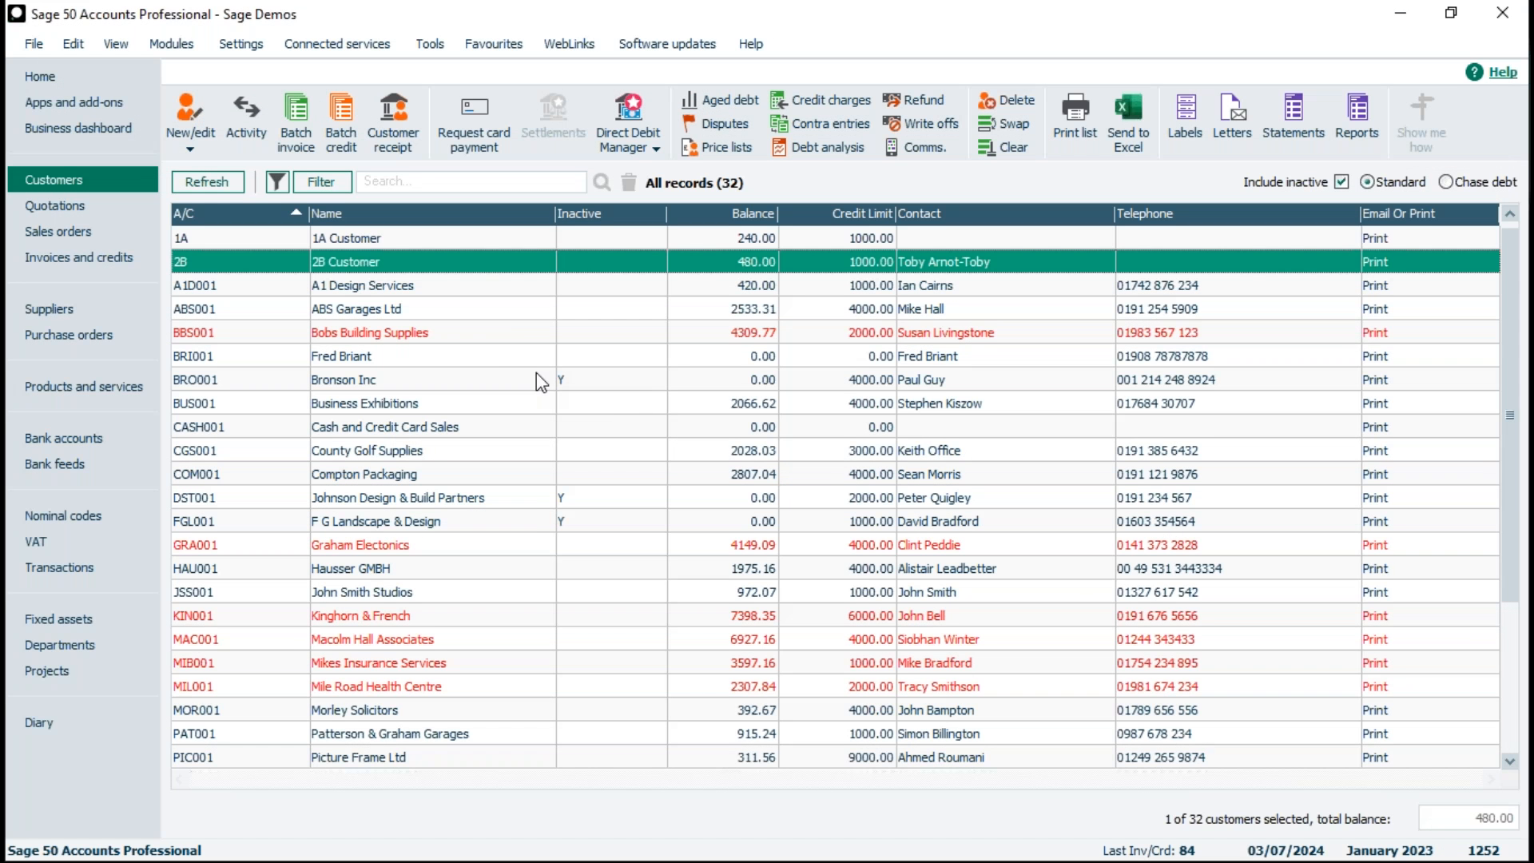
Open a batch invoice for the customer "2B Customer" to view its entry columns, and close it without saving.
{"action": "left_click", "coordinate": [298, 136]}
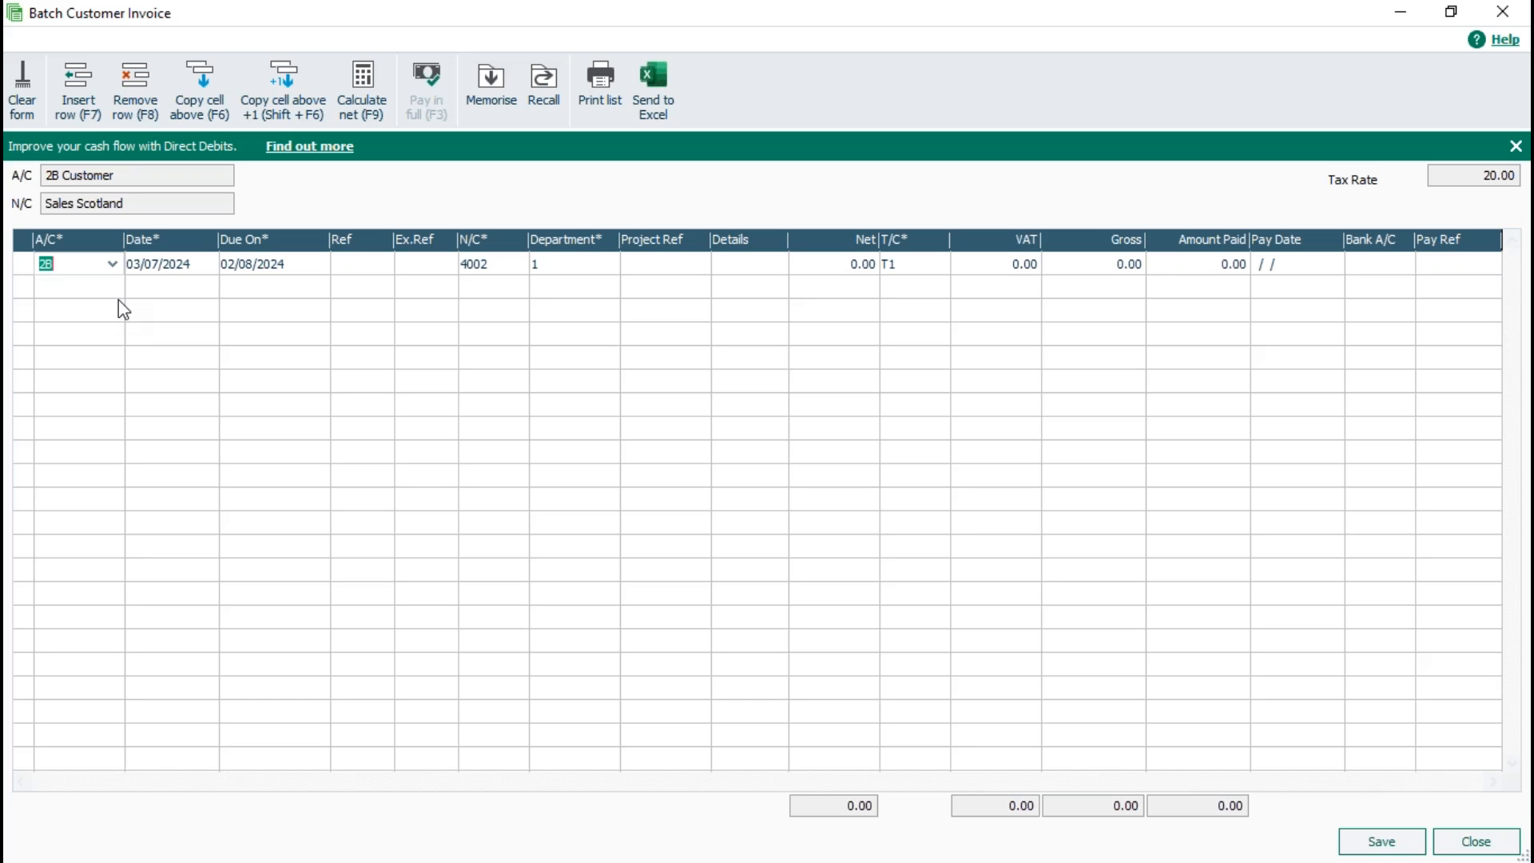
{"action": "left_click", "coordinate": [1487, 849]}
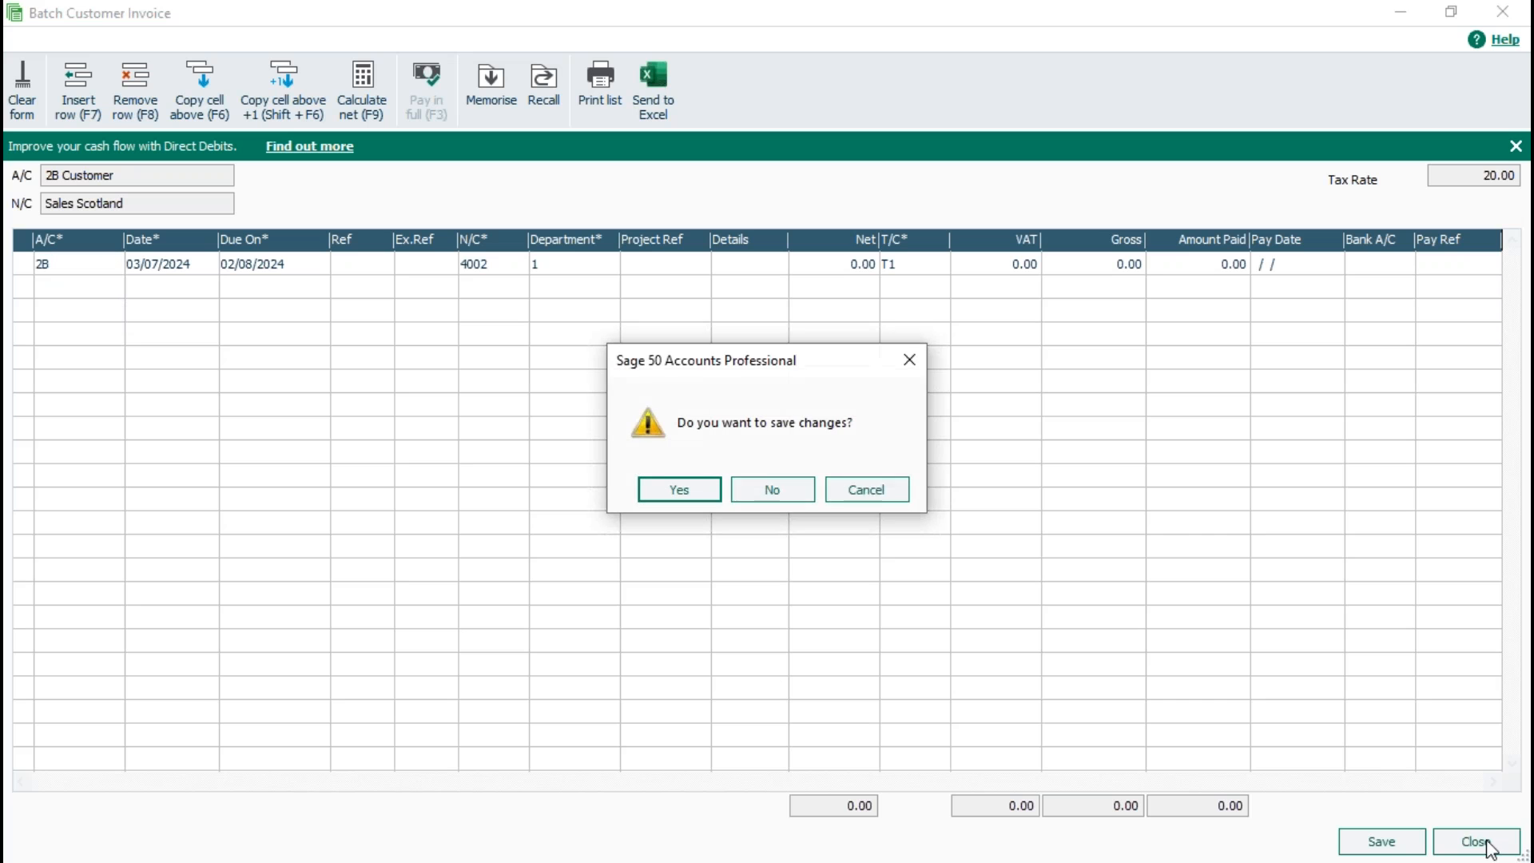
{"action": "left_click", "coordinate": [779, 491]}
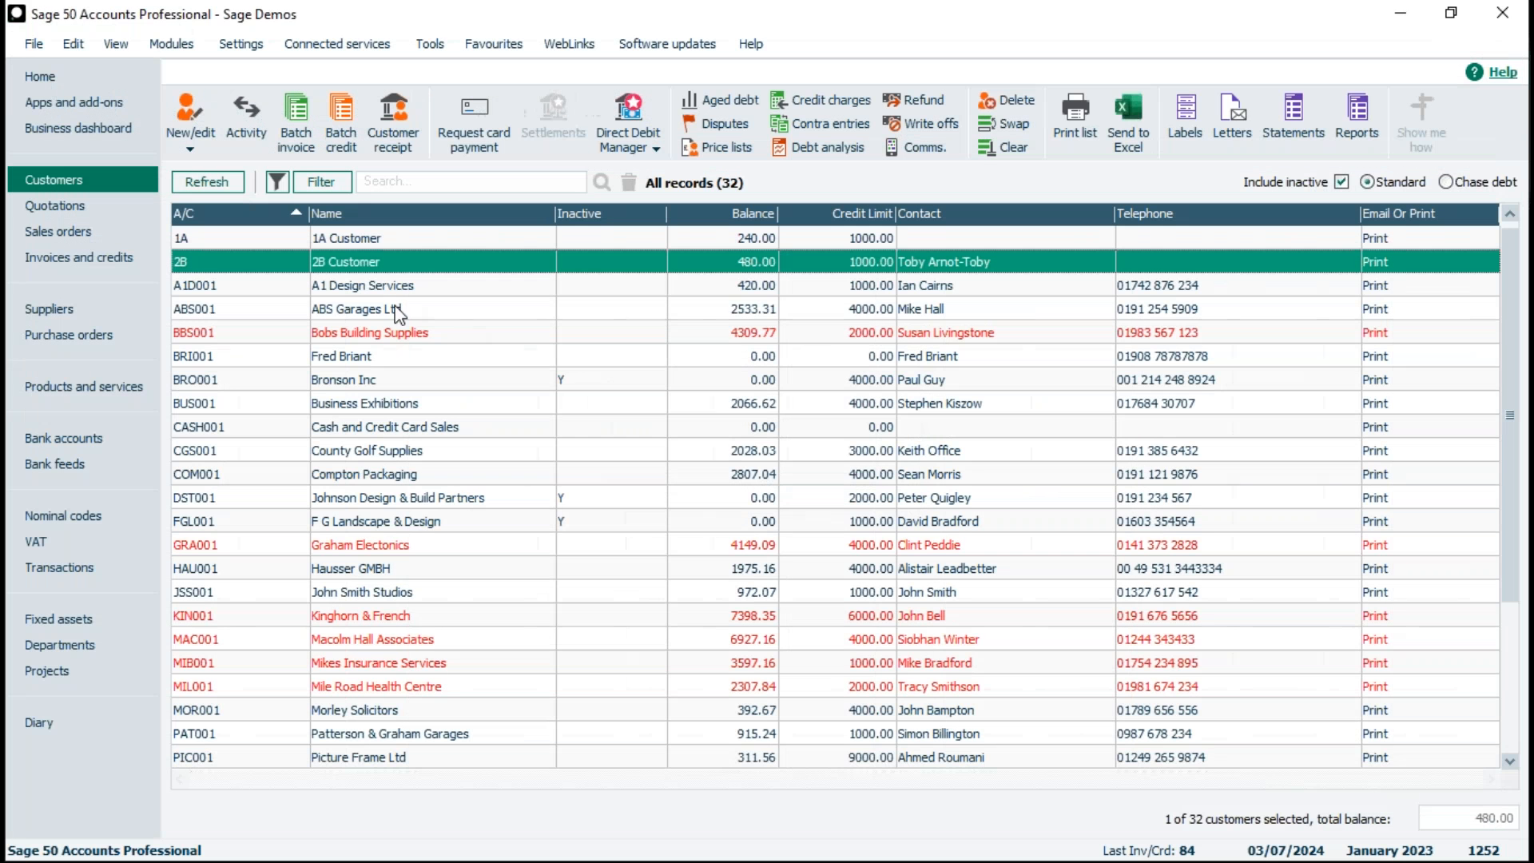
Reopen the activity of "2B Customer", compare the item details of the 01/07/2024 and 10/06/2024 transactions, and close it.
{"action": "left_click", "coordinate": [245, 119]}
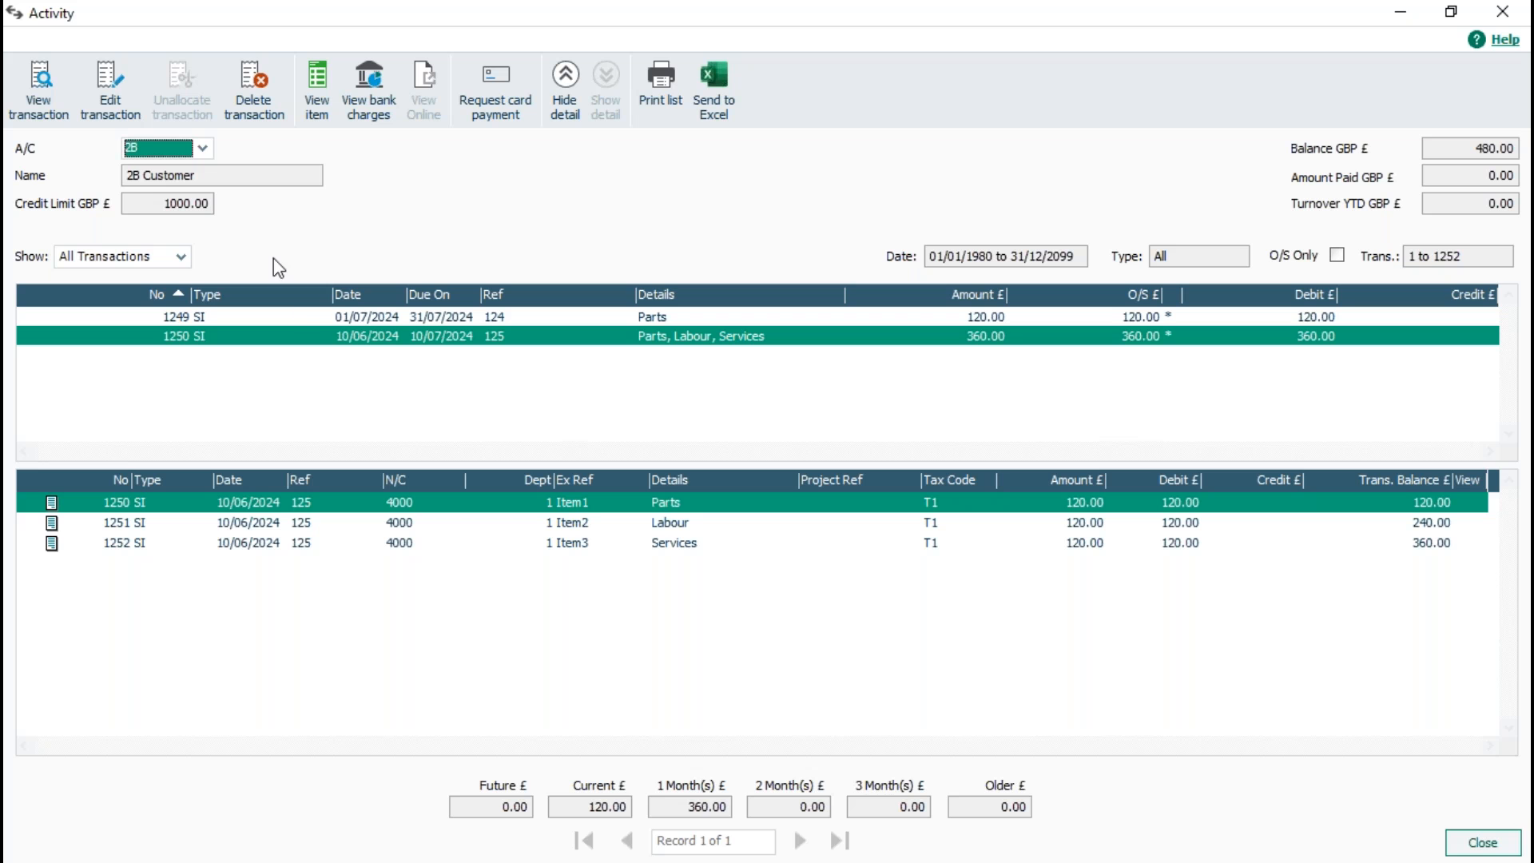
{"action": "left_click", "coordinate": [361, 320]}
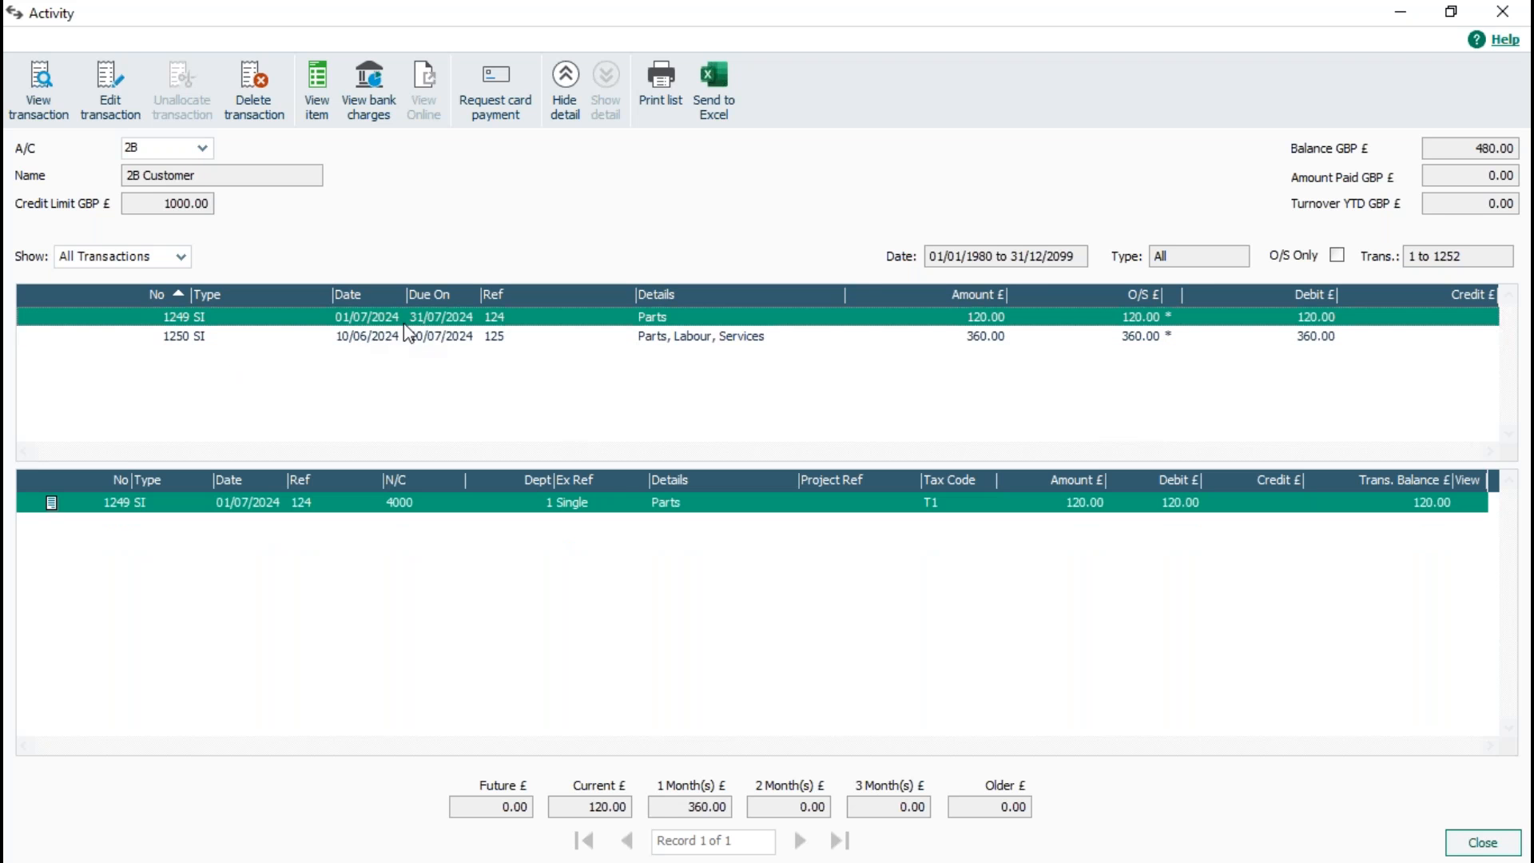
{"action": "left_click", "coordinate": [374, 337]}
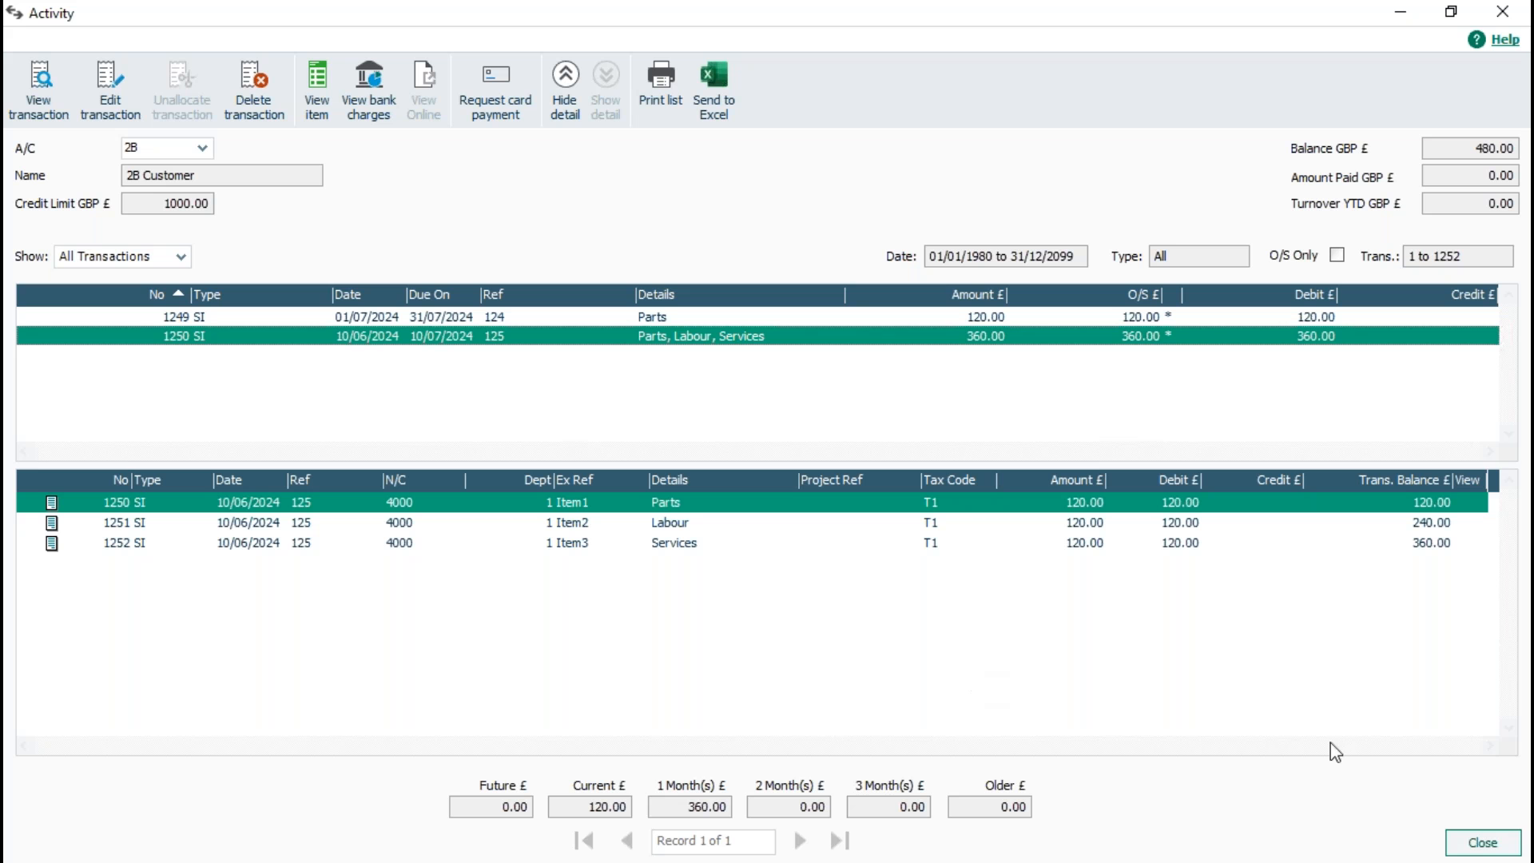
{"action": "left_click", "coordinate": [1477, 843]}
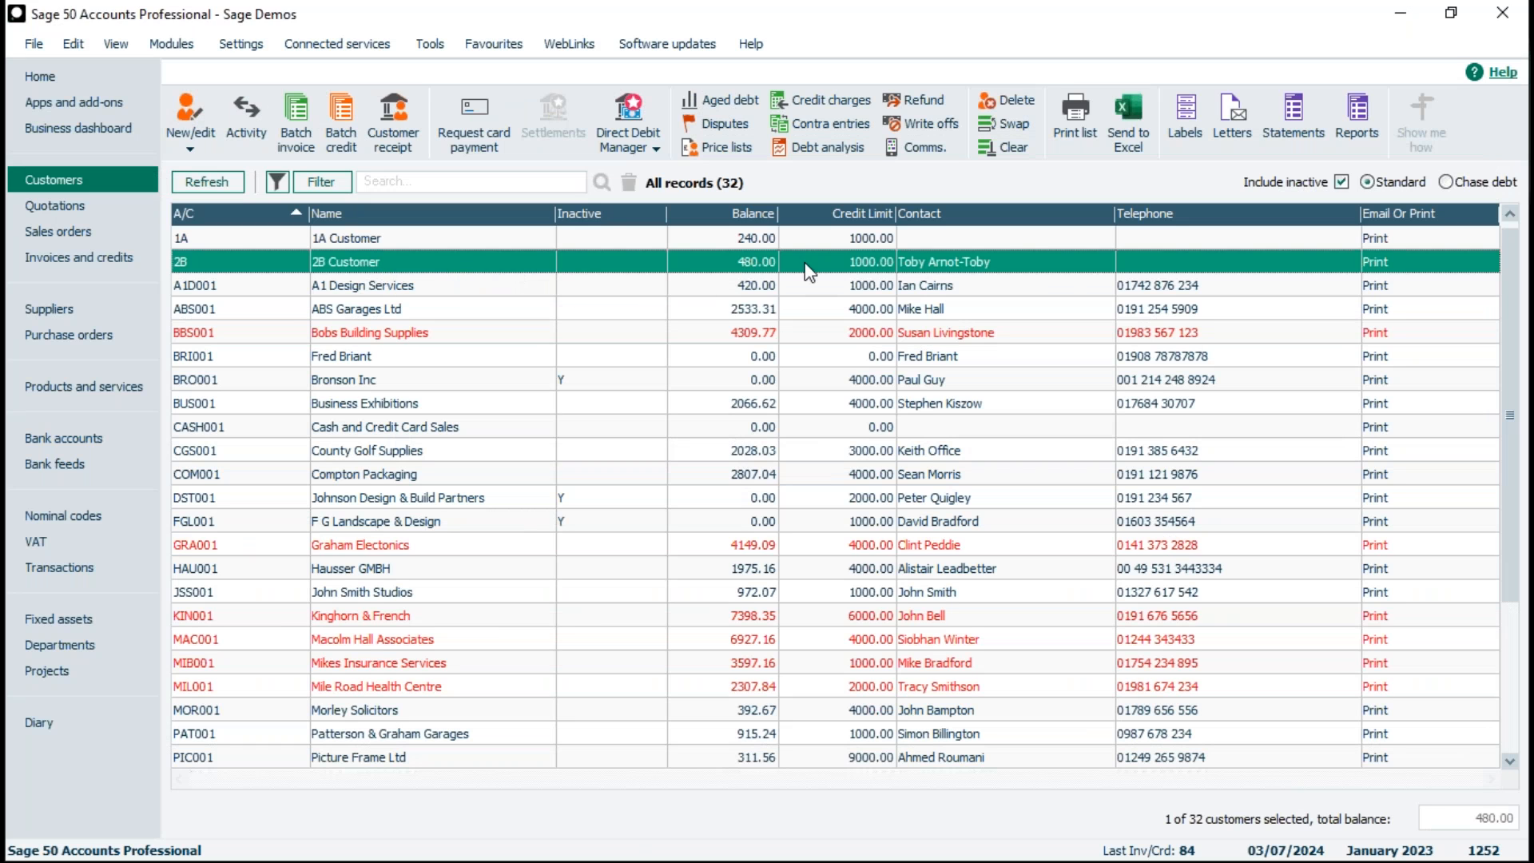
Preview the Customer Activity (Summary) report from the customer activity reports with the default criteria, examine its transaction lines enlarged, and close the preview.
{"action": "left_click", "coordinate": [1367, 118]}
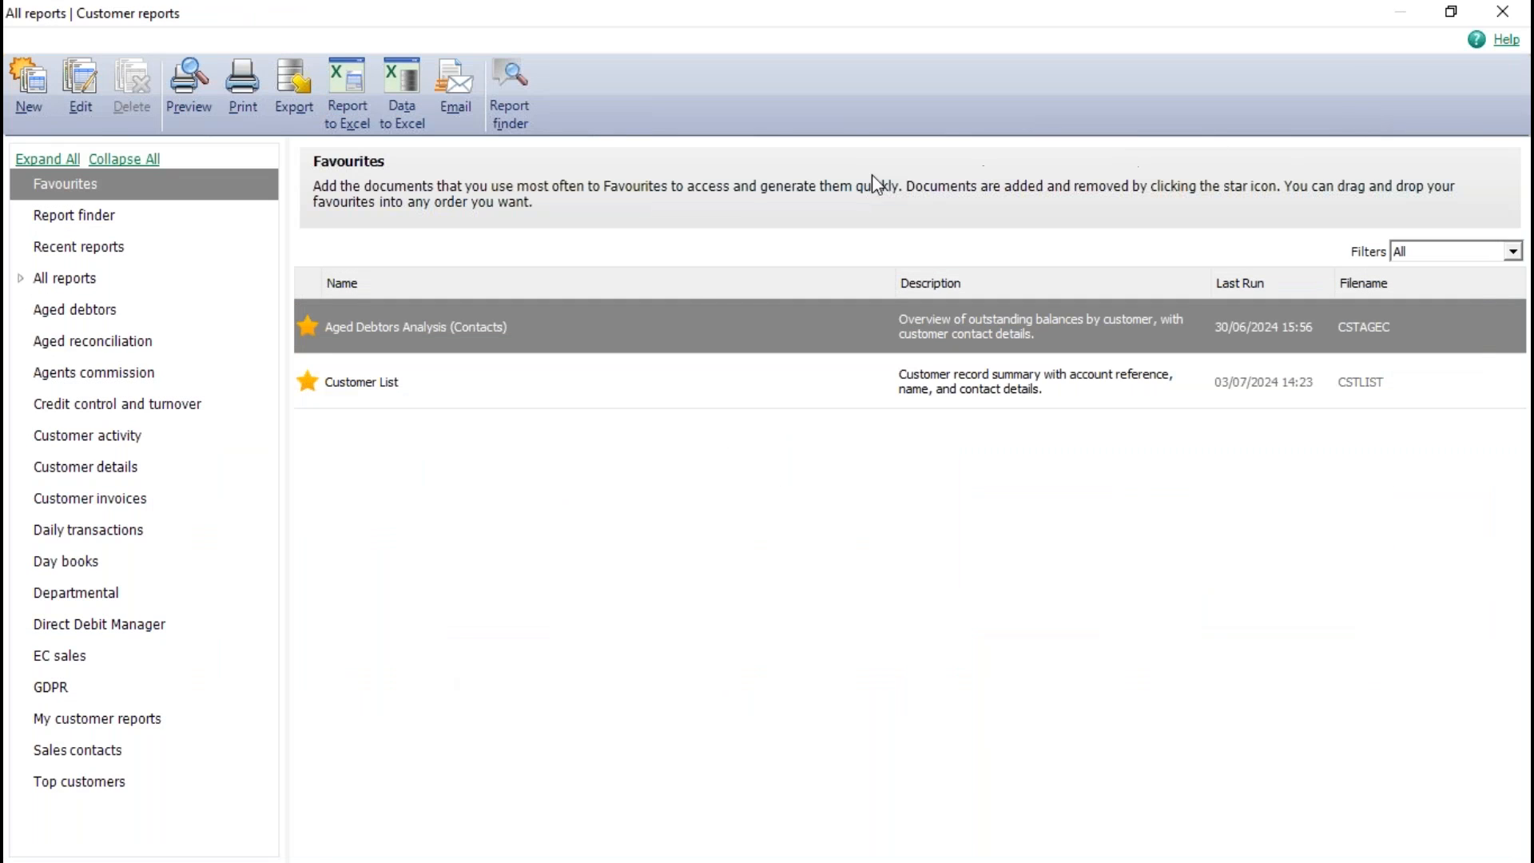
{"action": "left_click", "coordinate": [116, 438]}
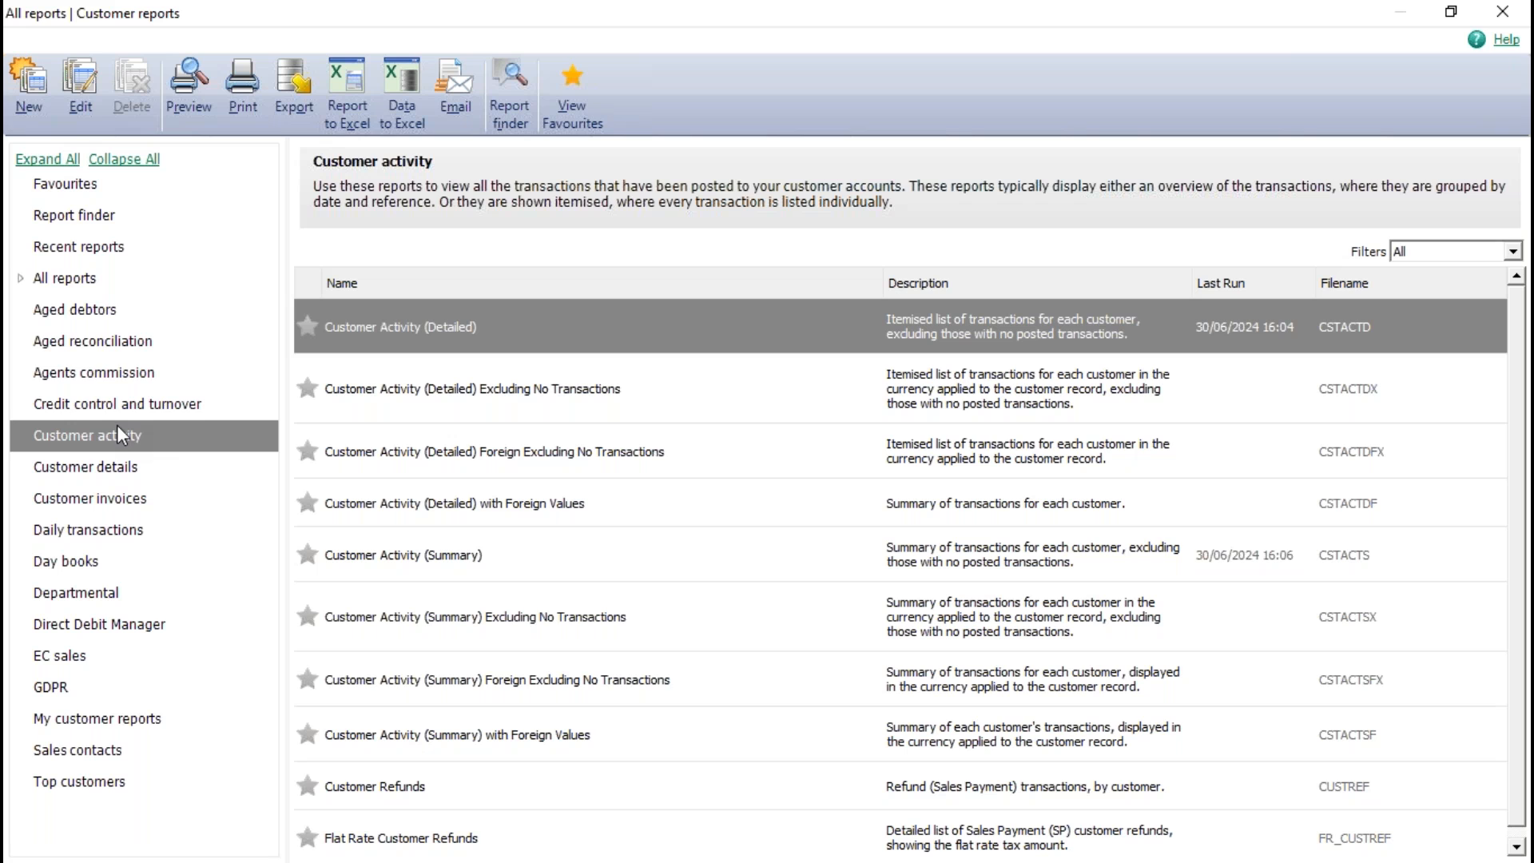
{"action": "left_click", "coordinate": [441, 567]}
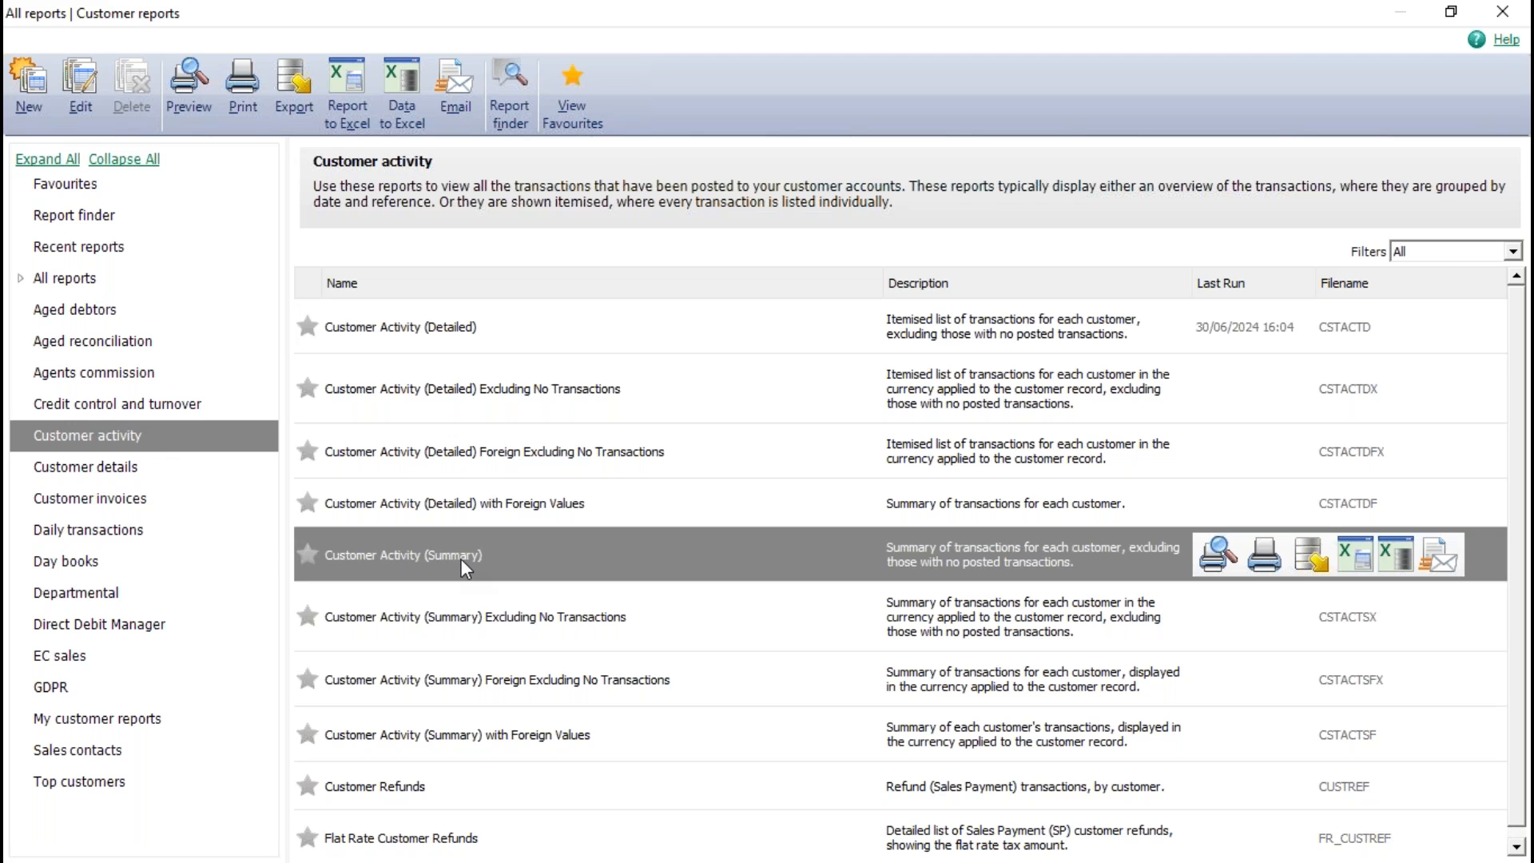
{"action": "left_click", "coordinate": [1218, 559]}
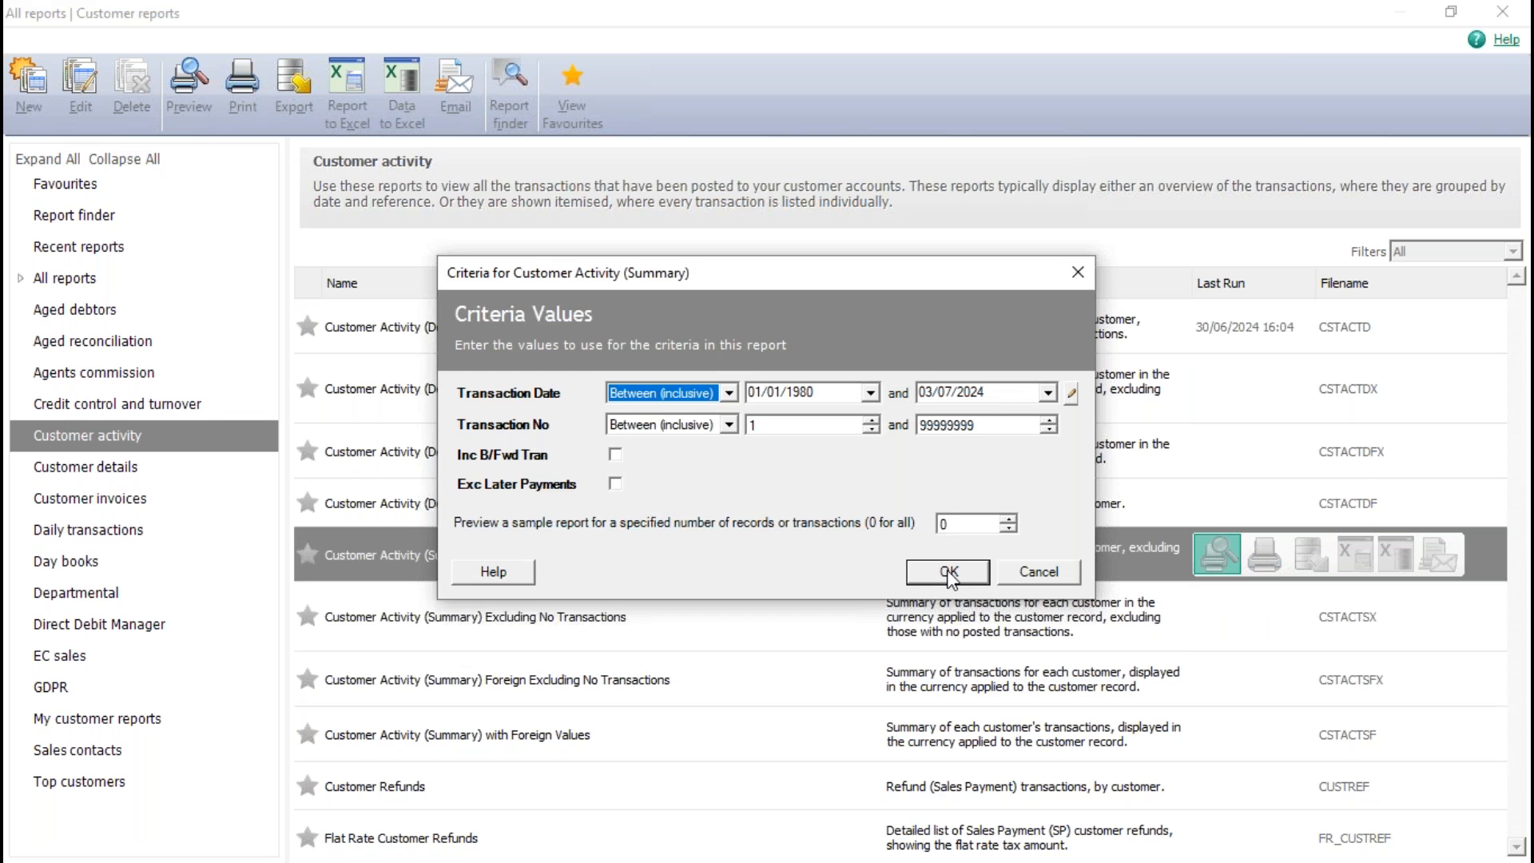
{"action": "left_click", "coordinate": [949, 572]}
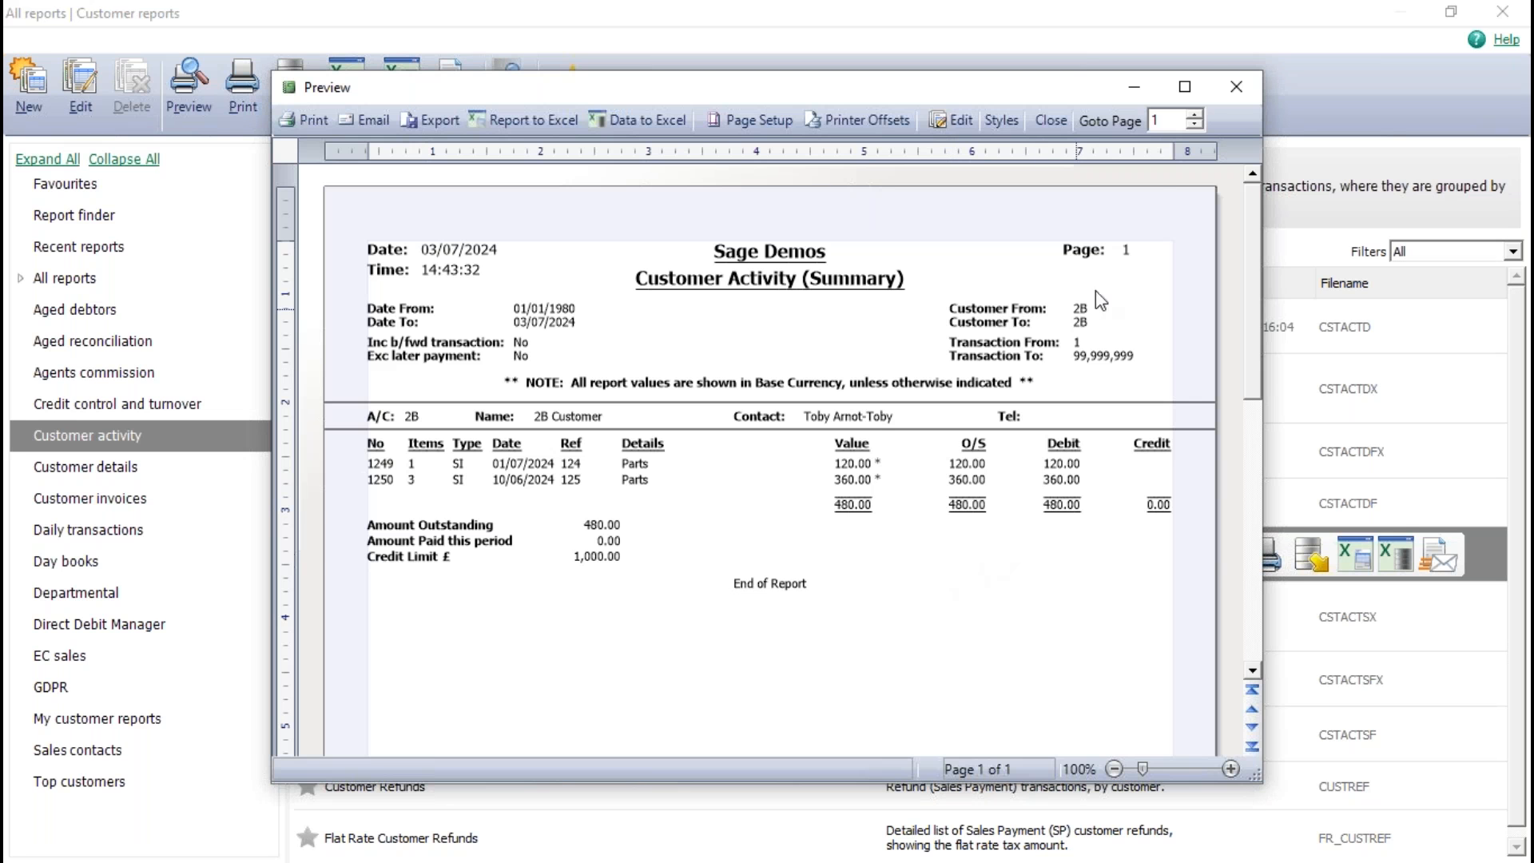
{"action": "left_click", "coordinate": [1185, 86]}
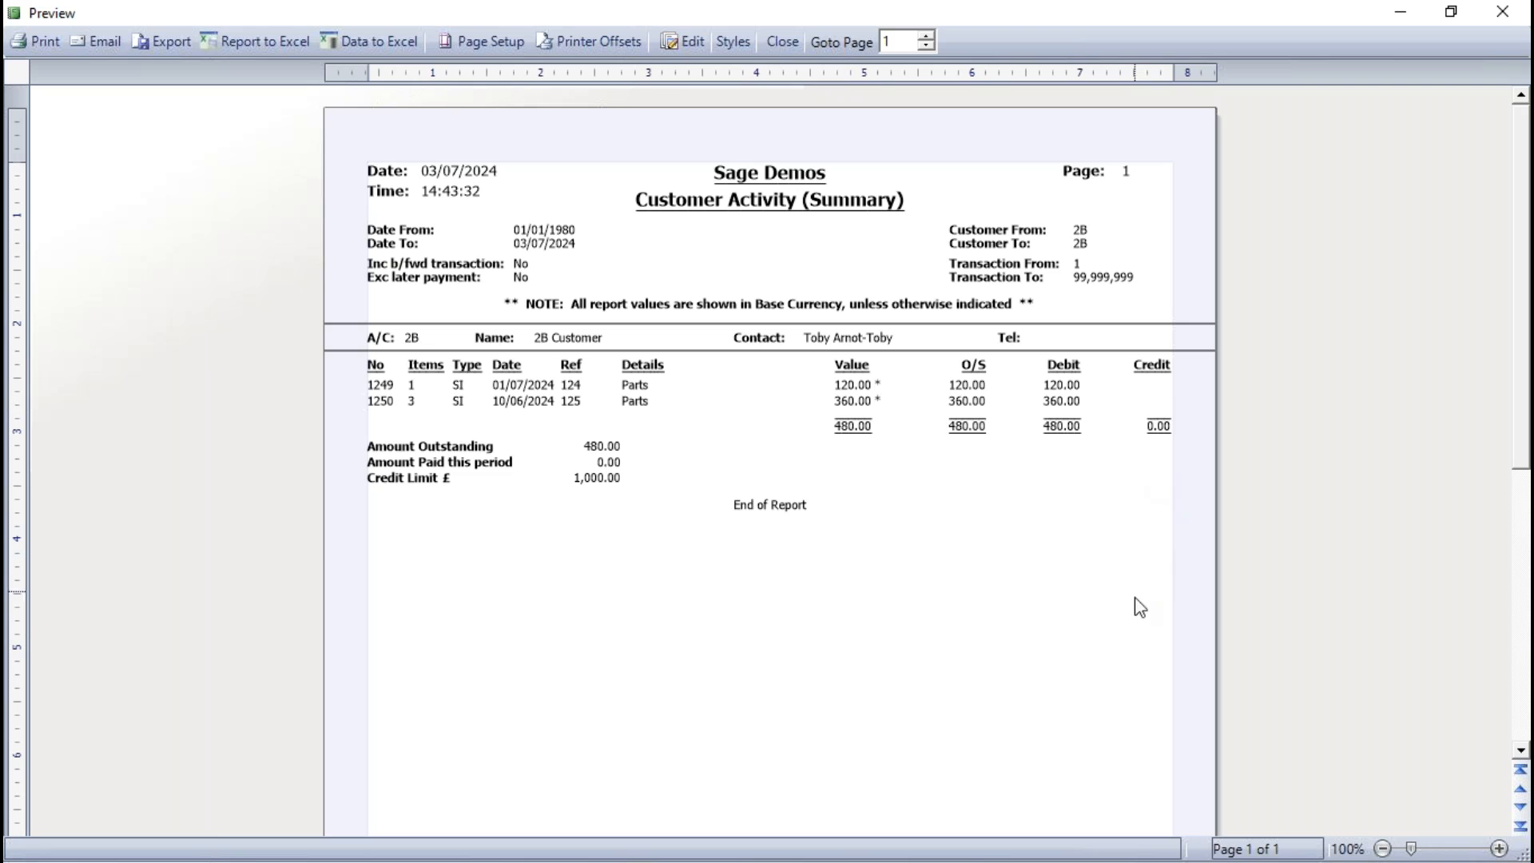
{"action": "left_click", "coordinate": [1499, 849]}
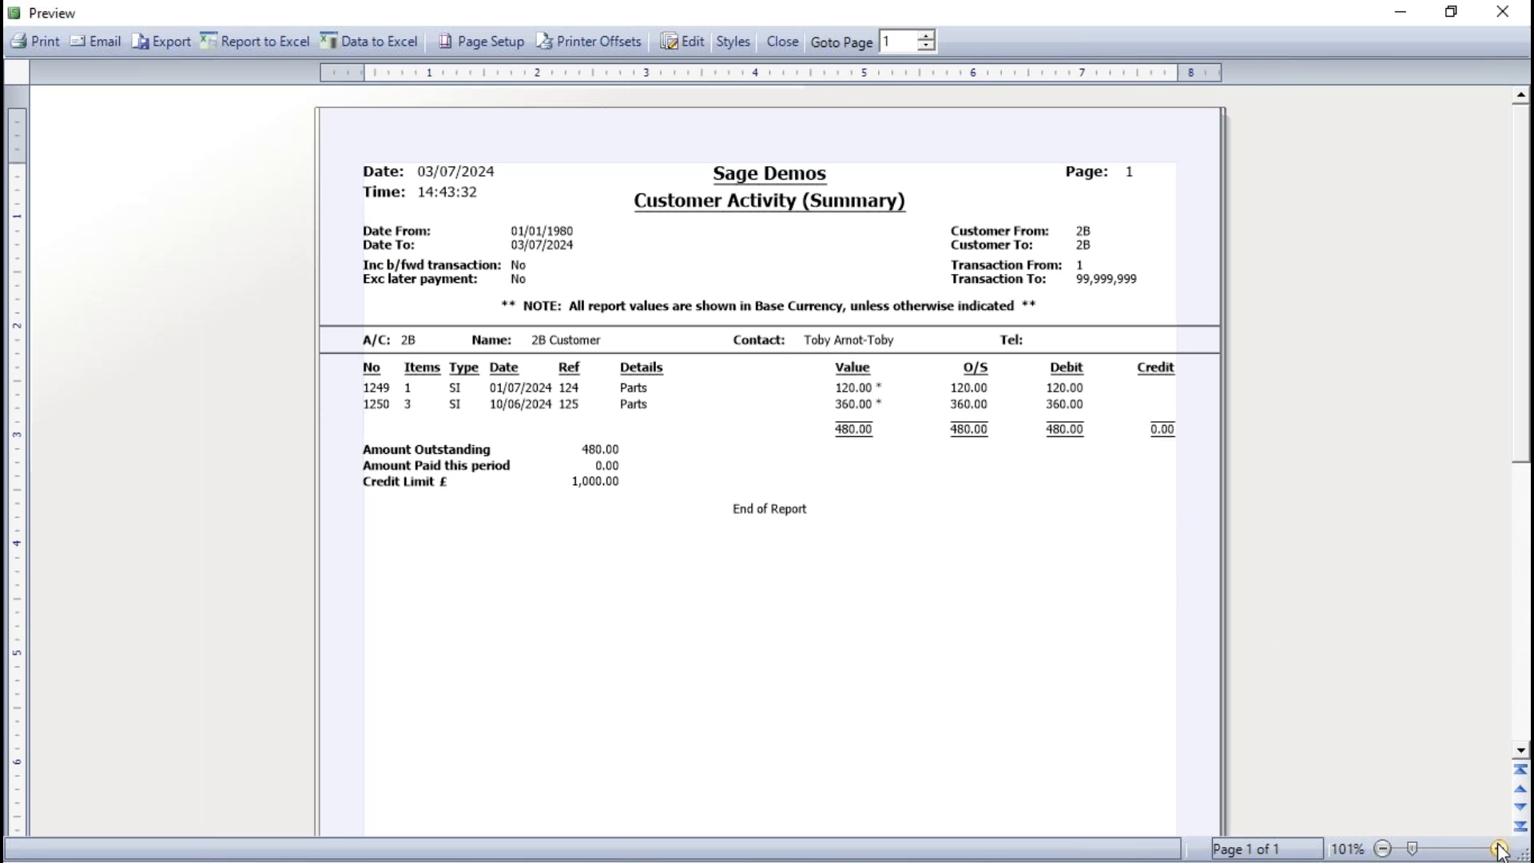
{"action": "left_click", "coordinate": [1498, 849]}
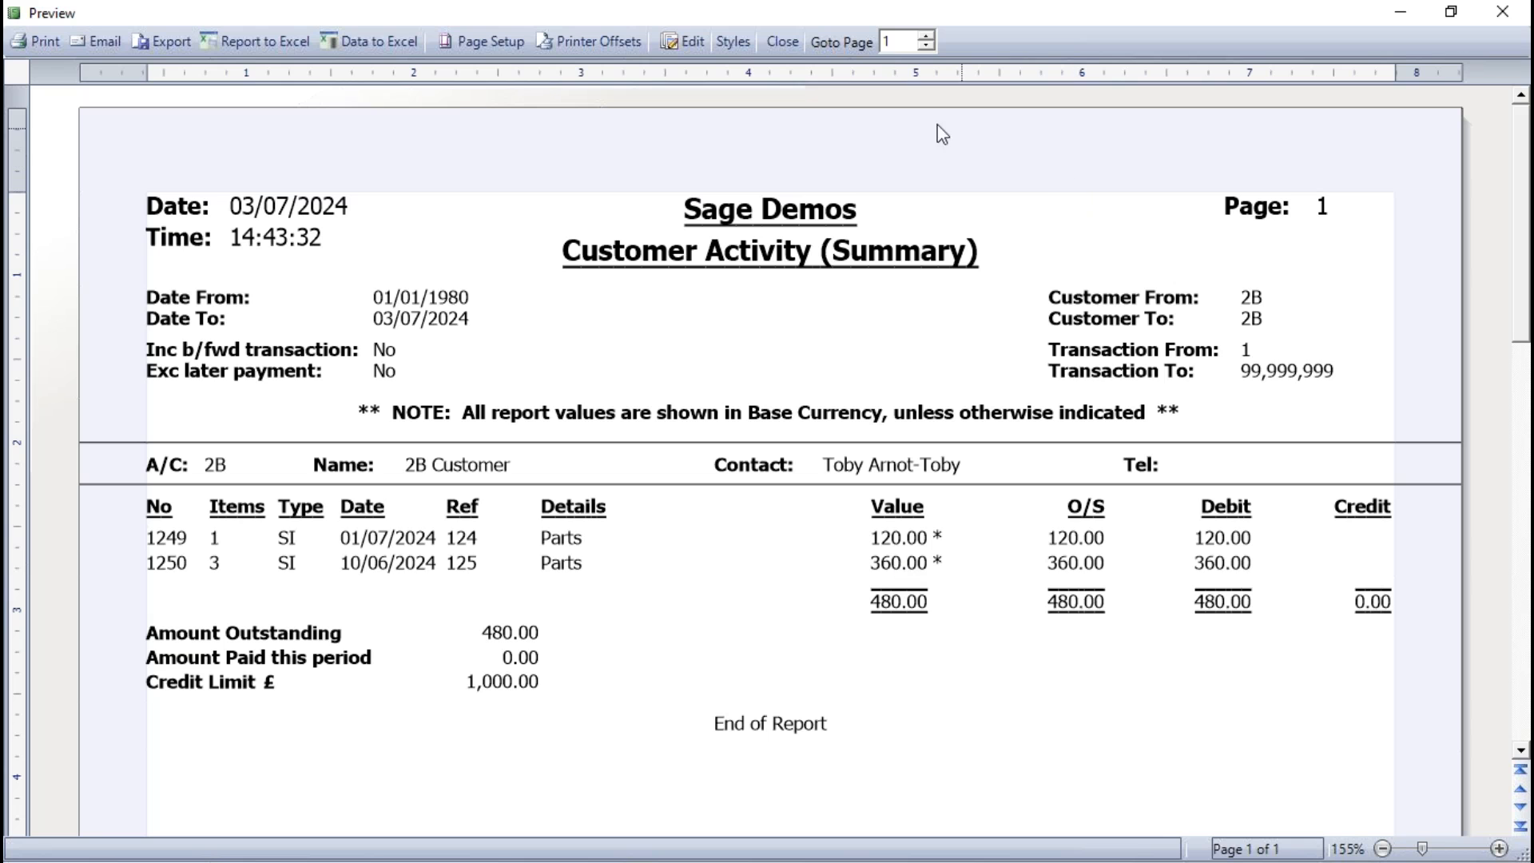
{"action": "left_click", "coordinate": [782, 42]}
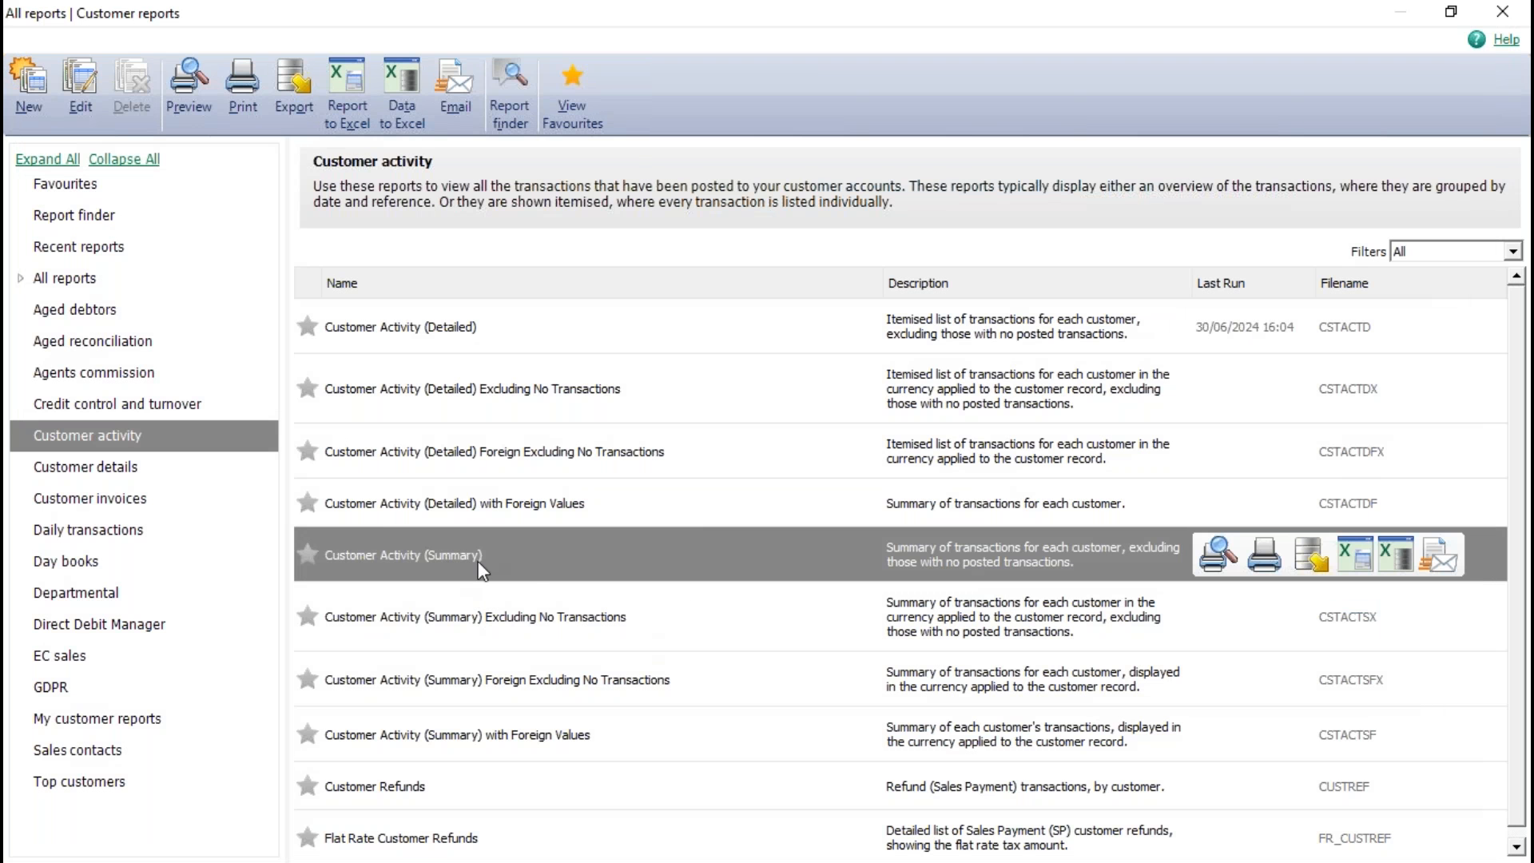
Open the Customer Activity (Summary) report in Report Designer, check which tables the Details section variables come from, and close it.
{"action": "left_click", "coordinate": [86, 90]}
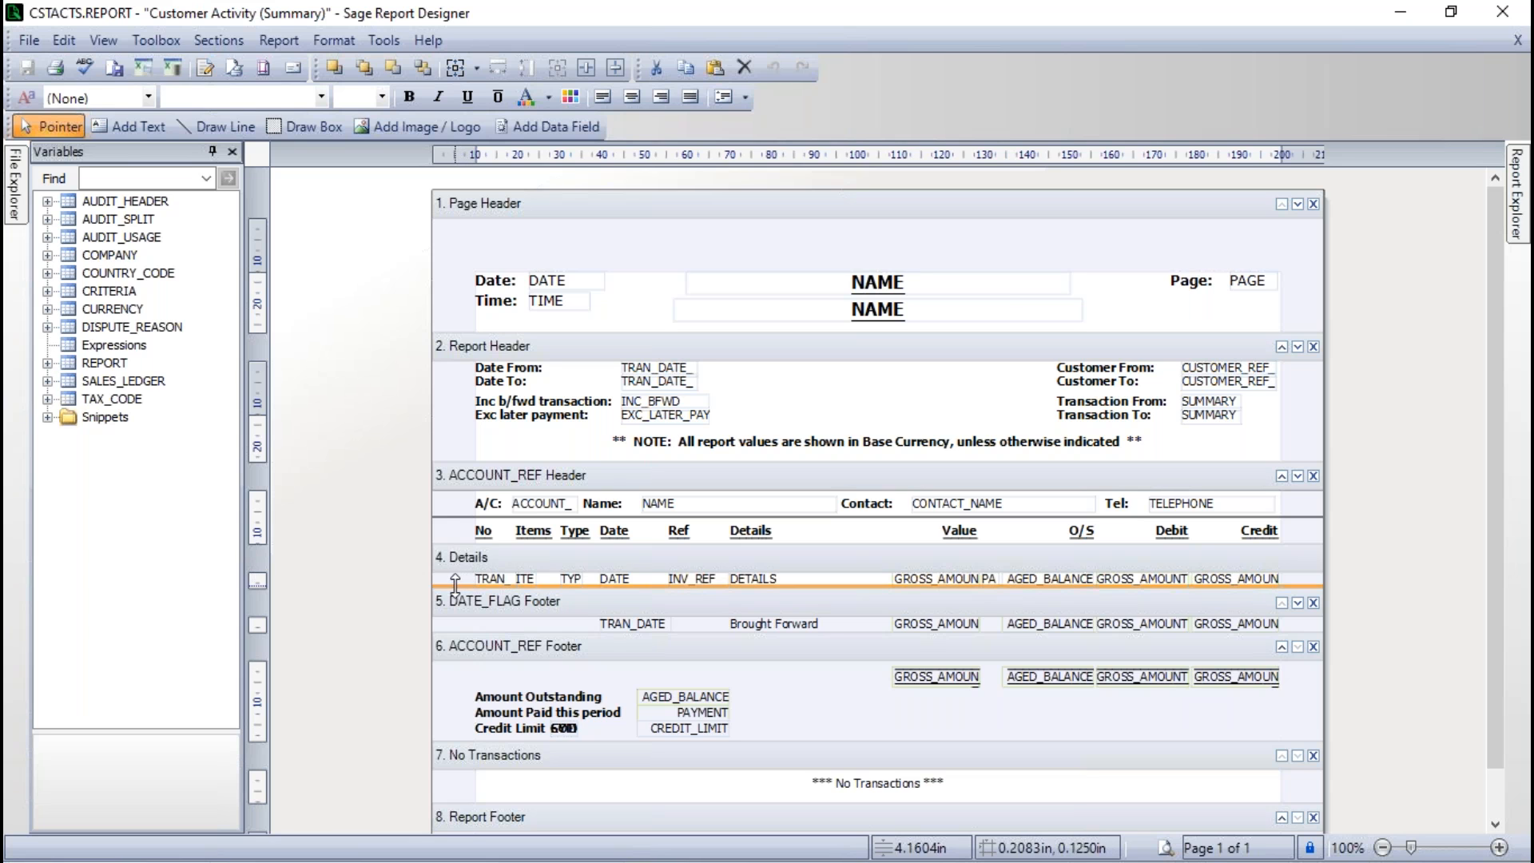
{"action": "mouse_move", "coordinate": [503, 587]}
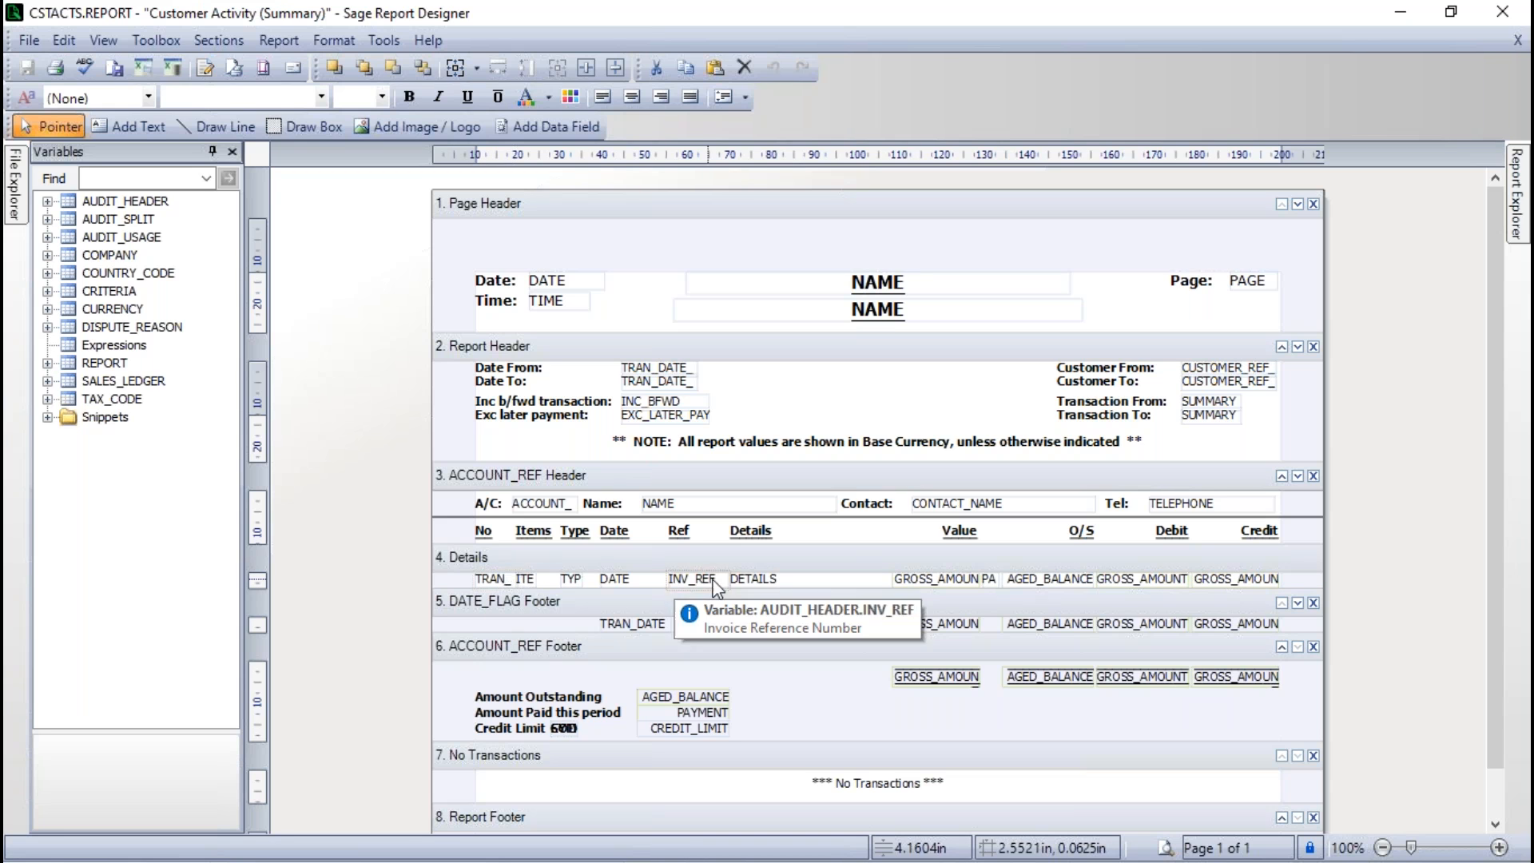
{"action": "mouse_move", "coordinate": [757, 585]}
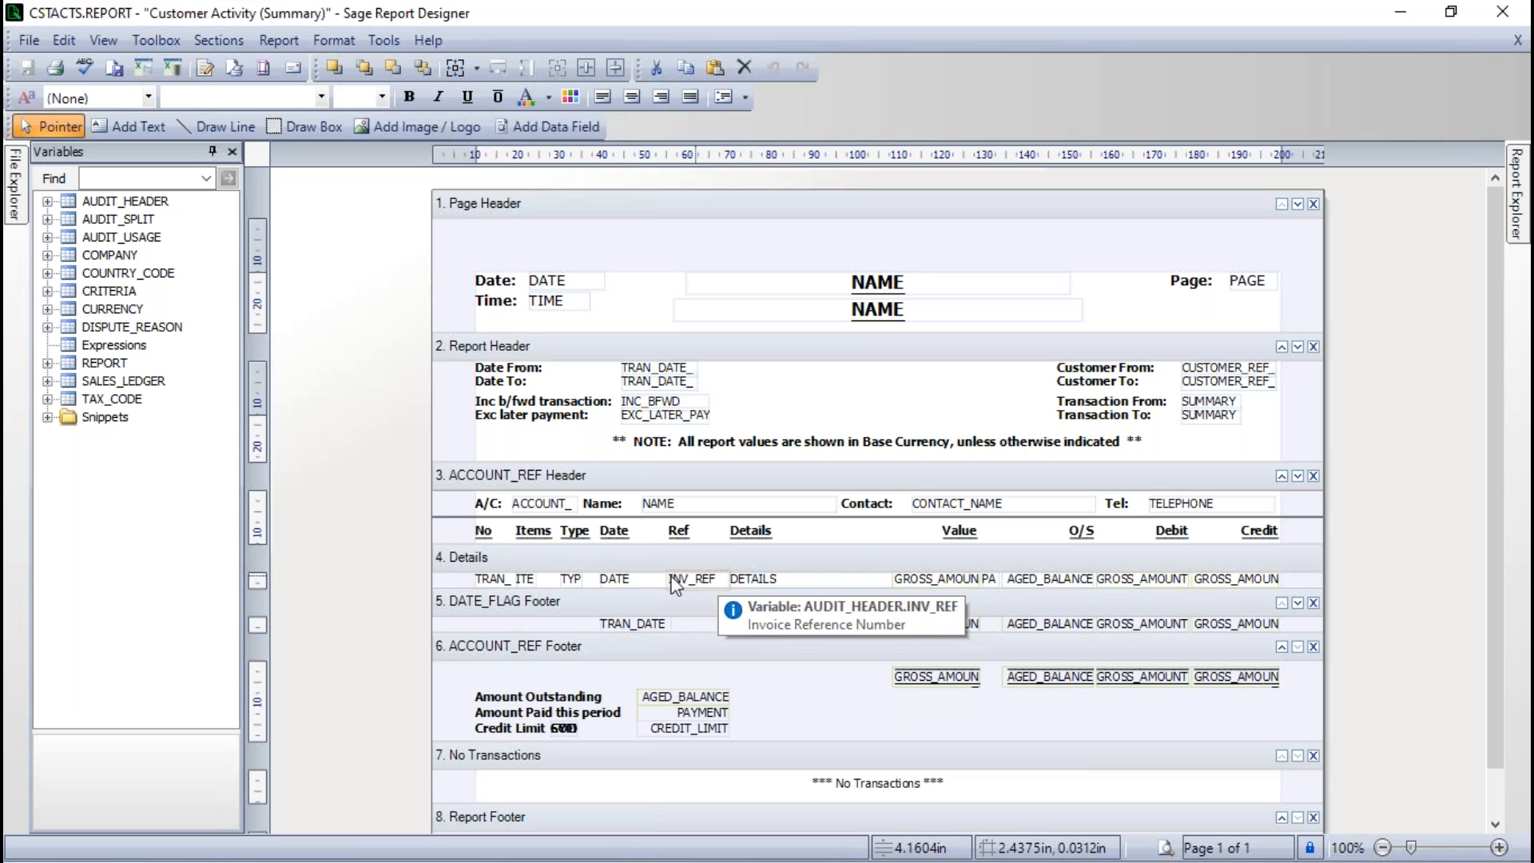
{"action": "mouse_move", "coordinate": [581, 589]}
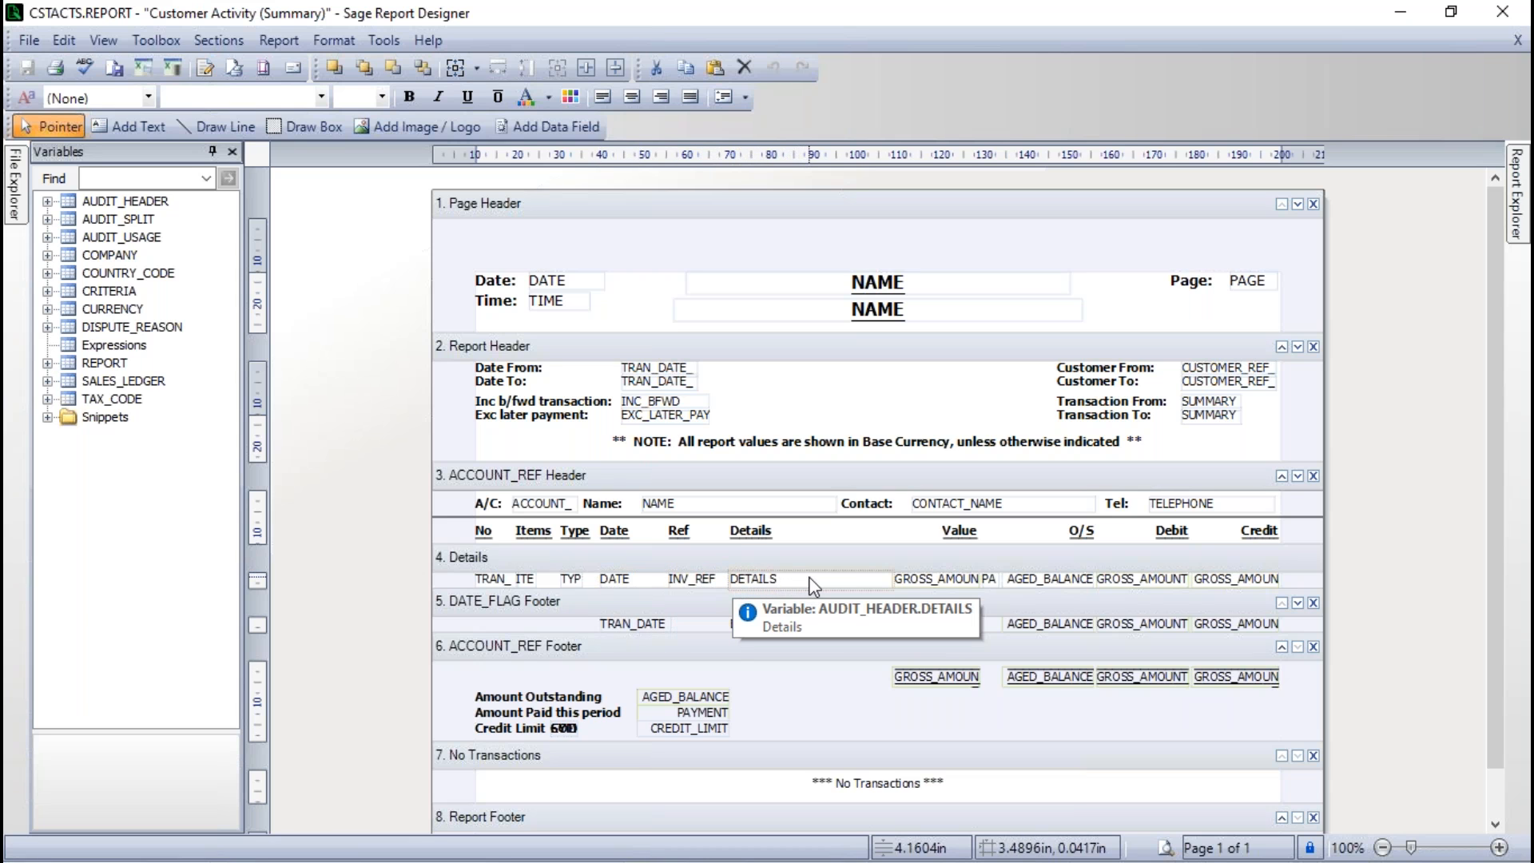
{"action": "mouse_move", "coordinate": [916, 584]}
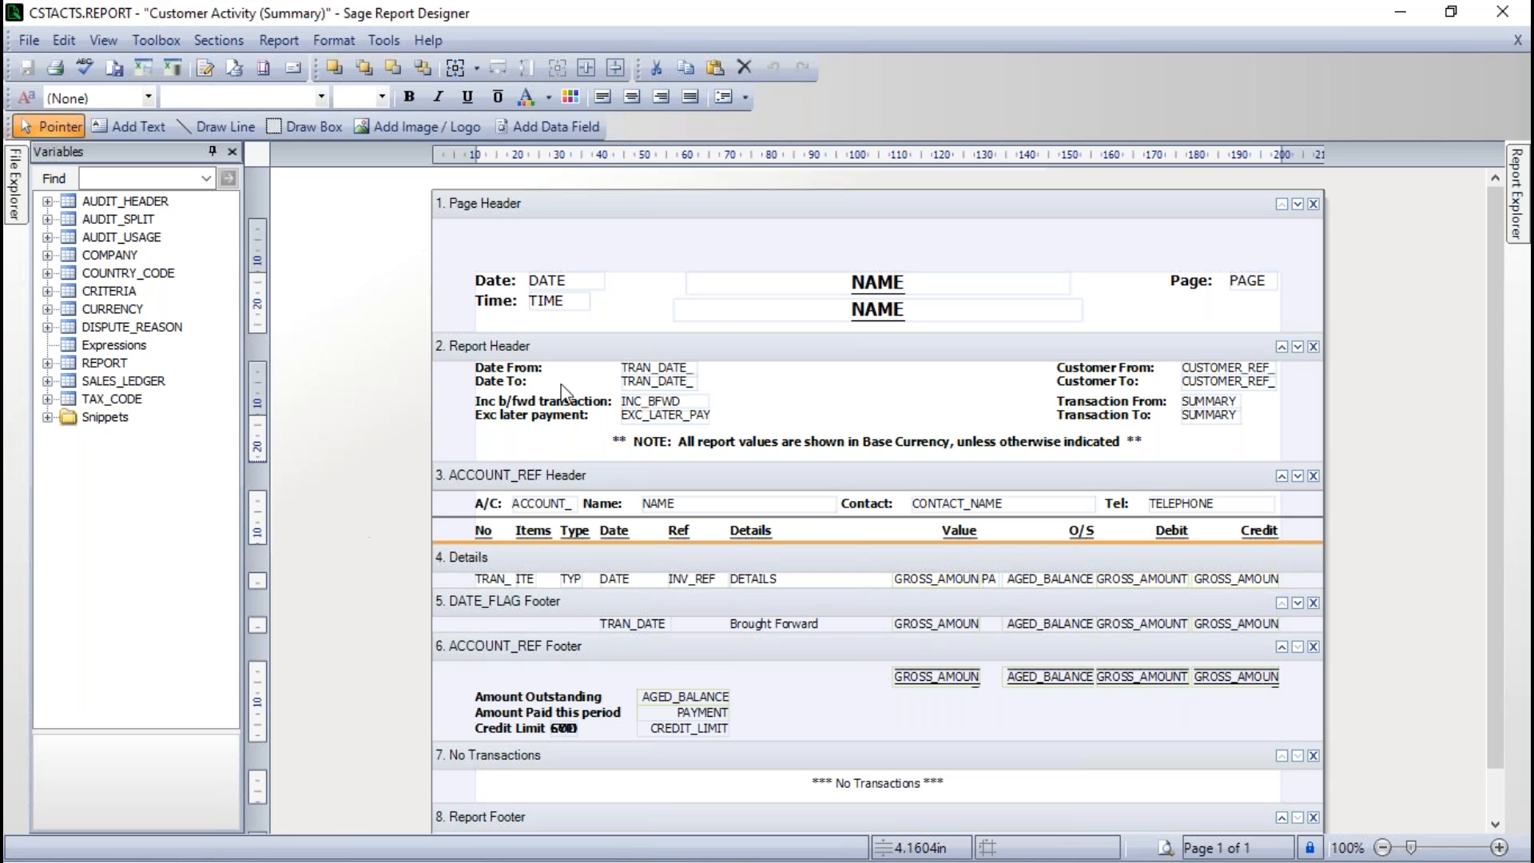
{"action": "left_click", "coordinate": [1506, 15]}
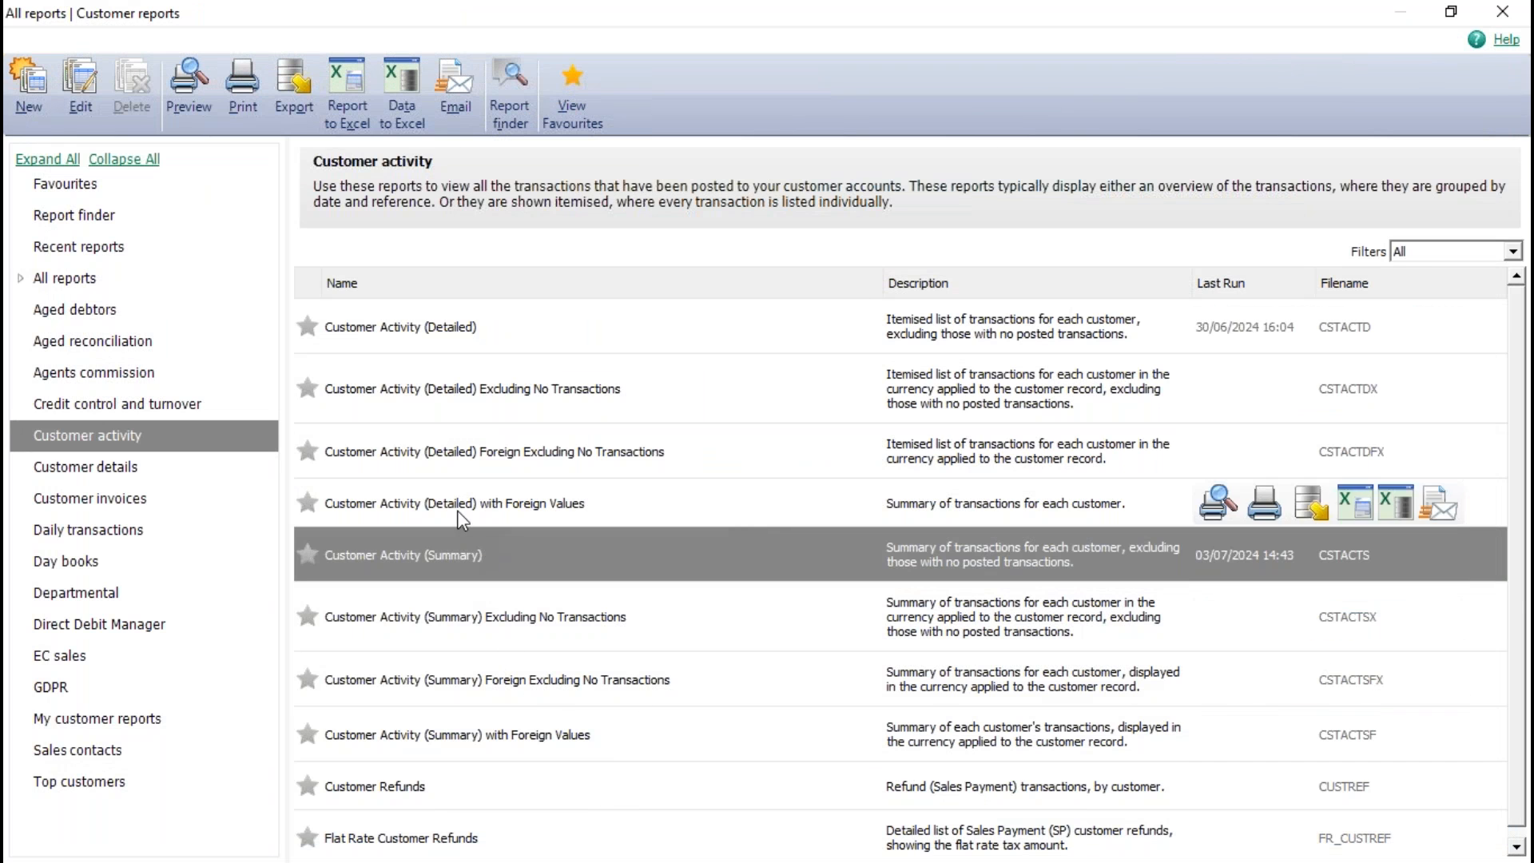
Preview the Customer Activity (Detailed) report with the default criteria, examine its itemised transaction lines enlarged, and close the preview.
{"action": "left_click", "coordinate": [441, 334]}
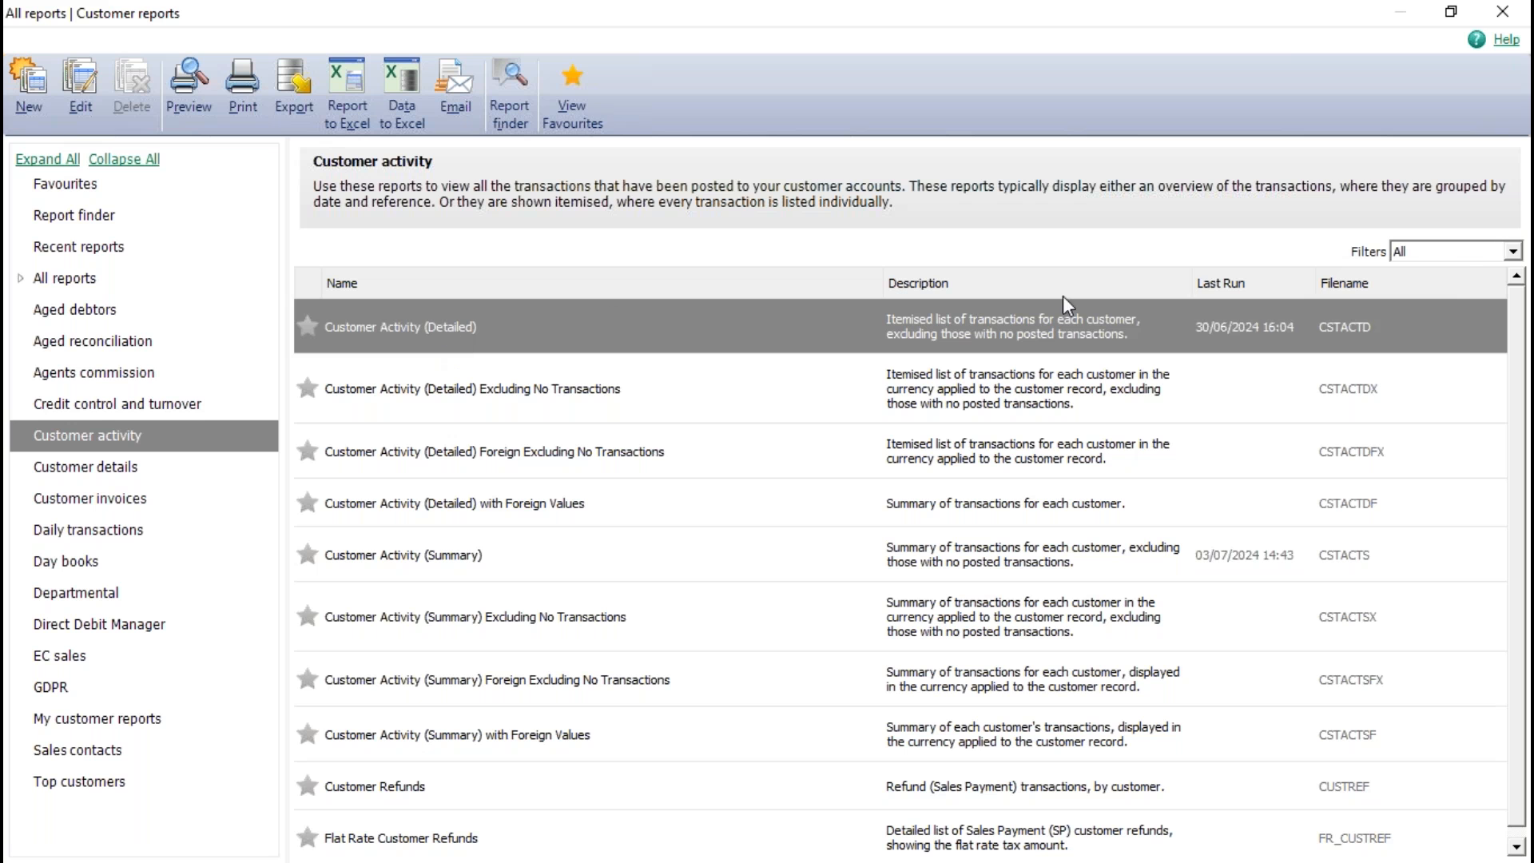
{"action": "left_click", "coordinate": [1216, 328]}
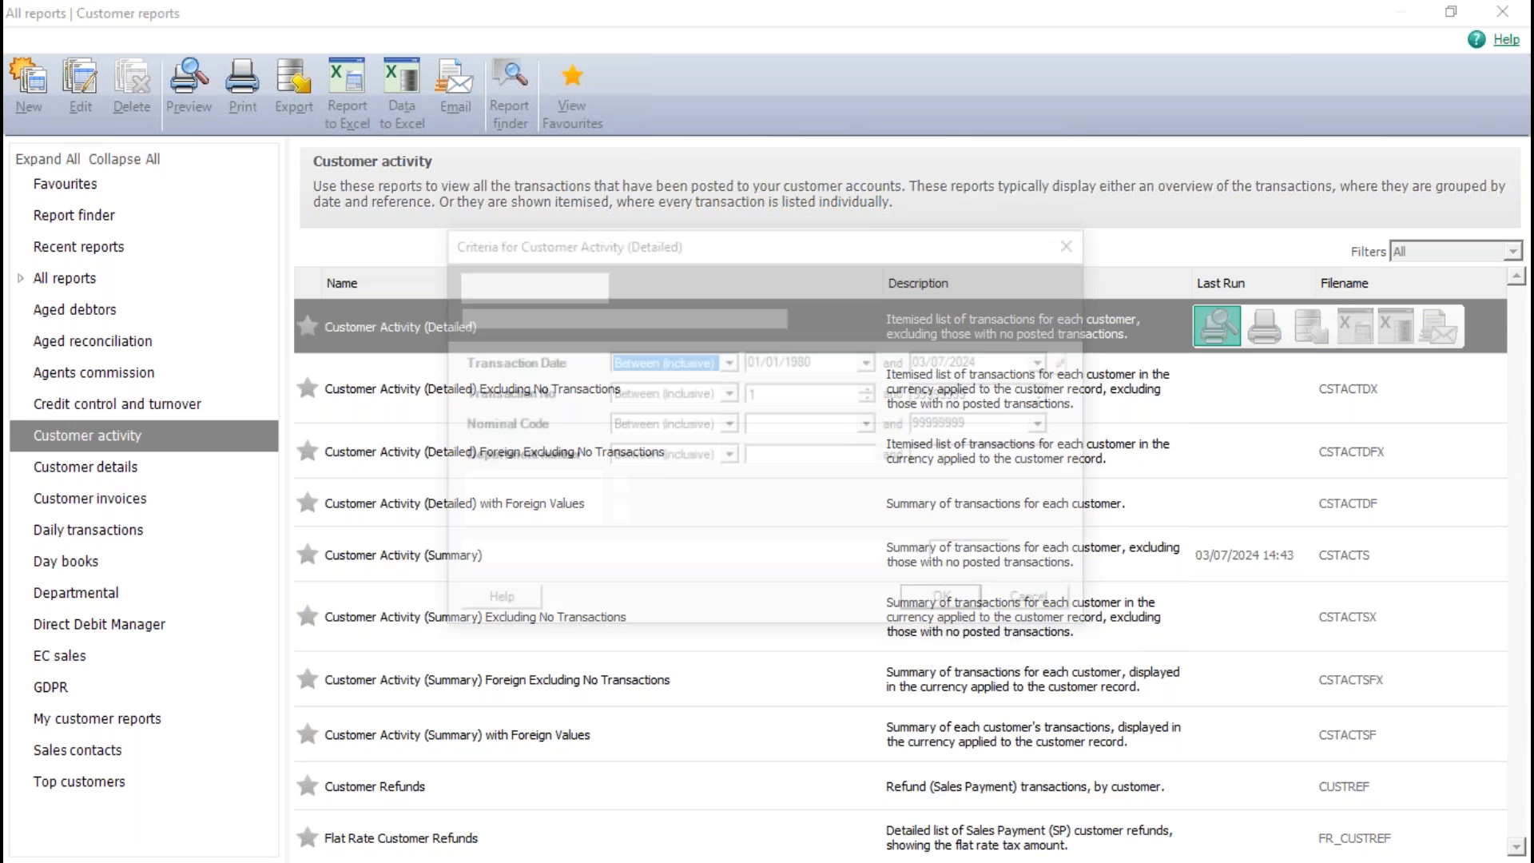
{"action": "left_click", "coordinate": [949, 604]}
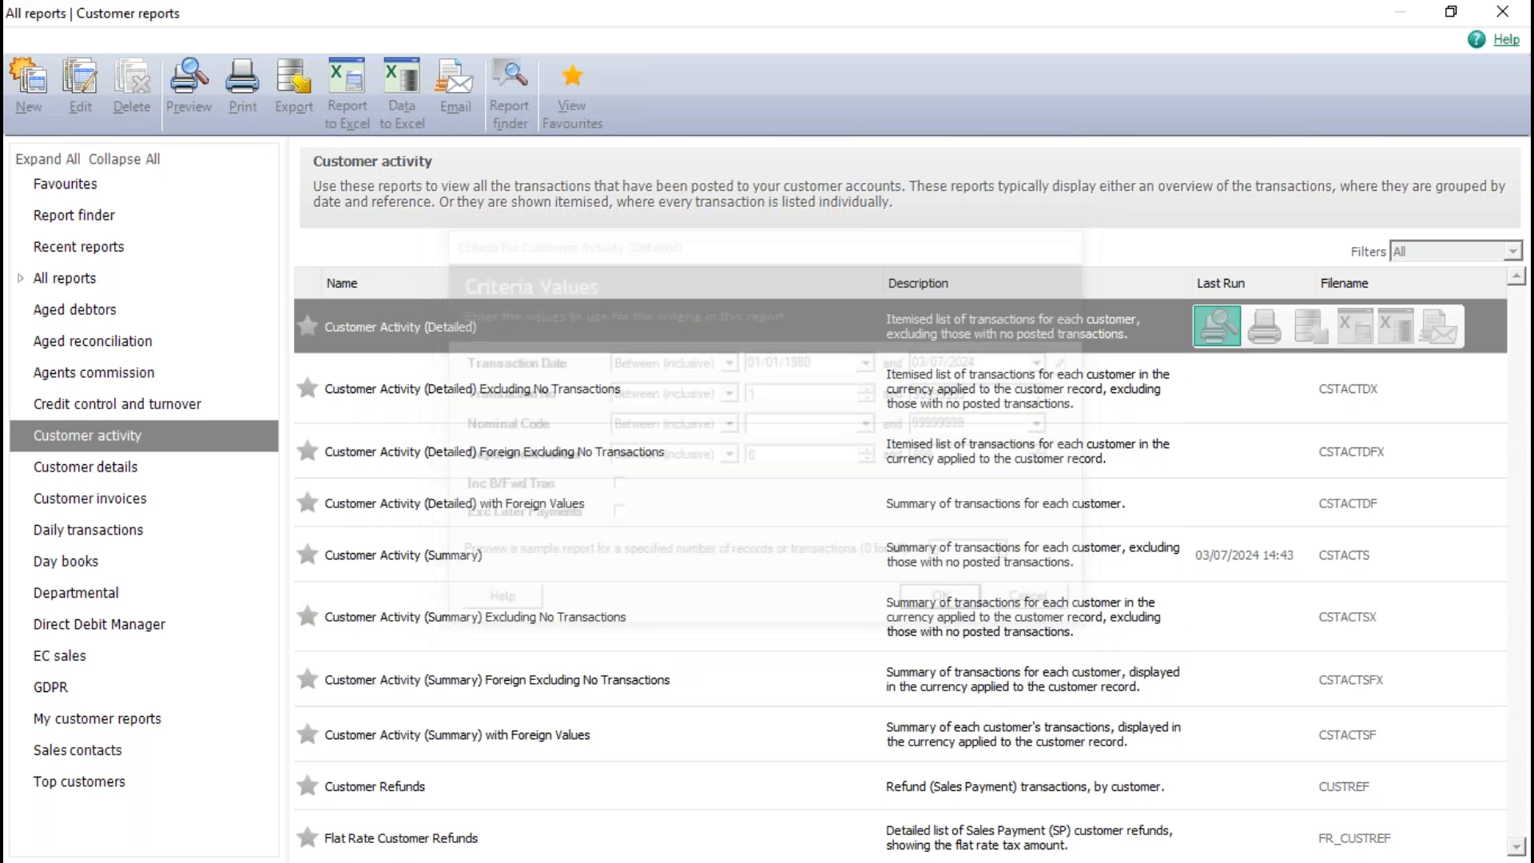
{"action": "left_click", "coordinate": [1185, 87]}
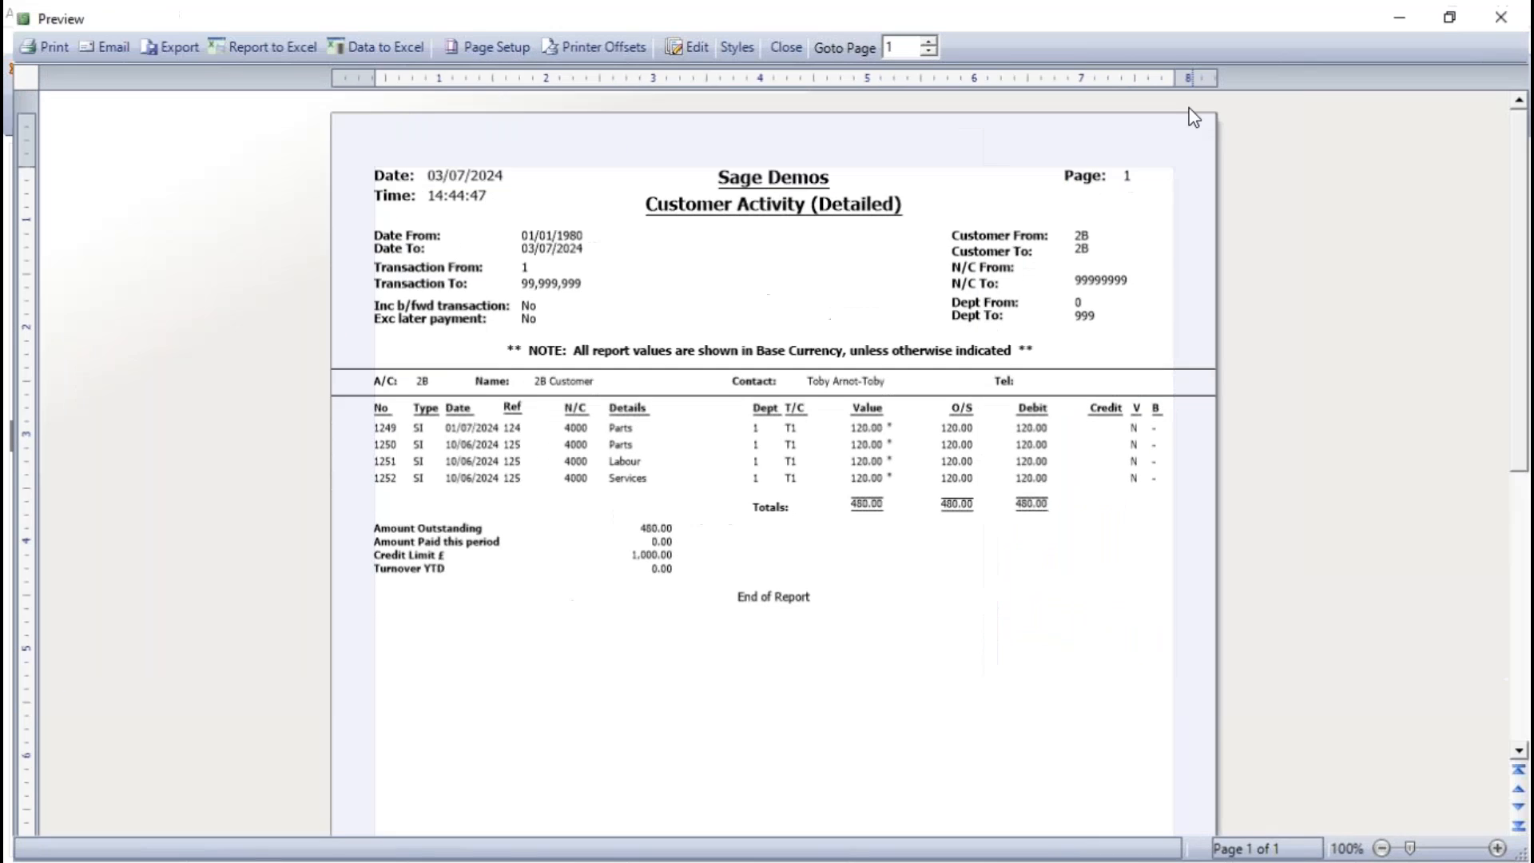
{"action": "left_click", "coordinate": [1499, 848]}
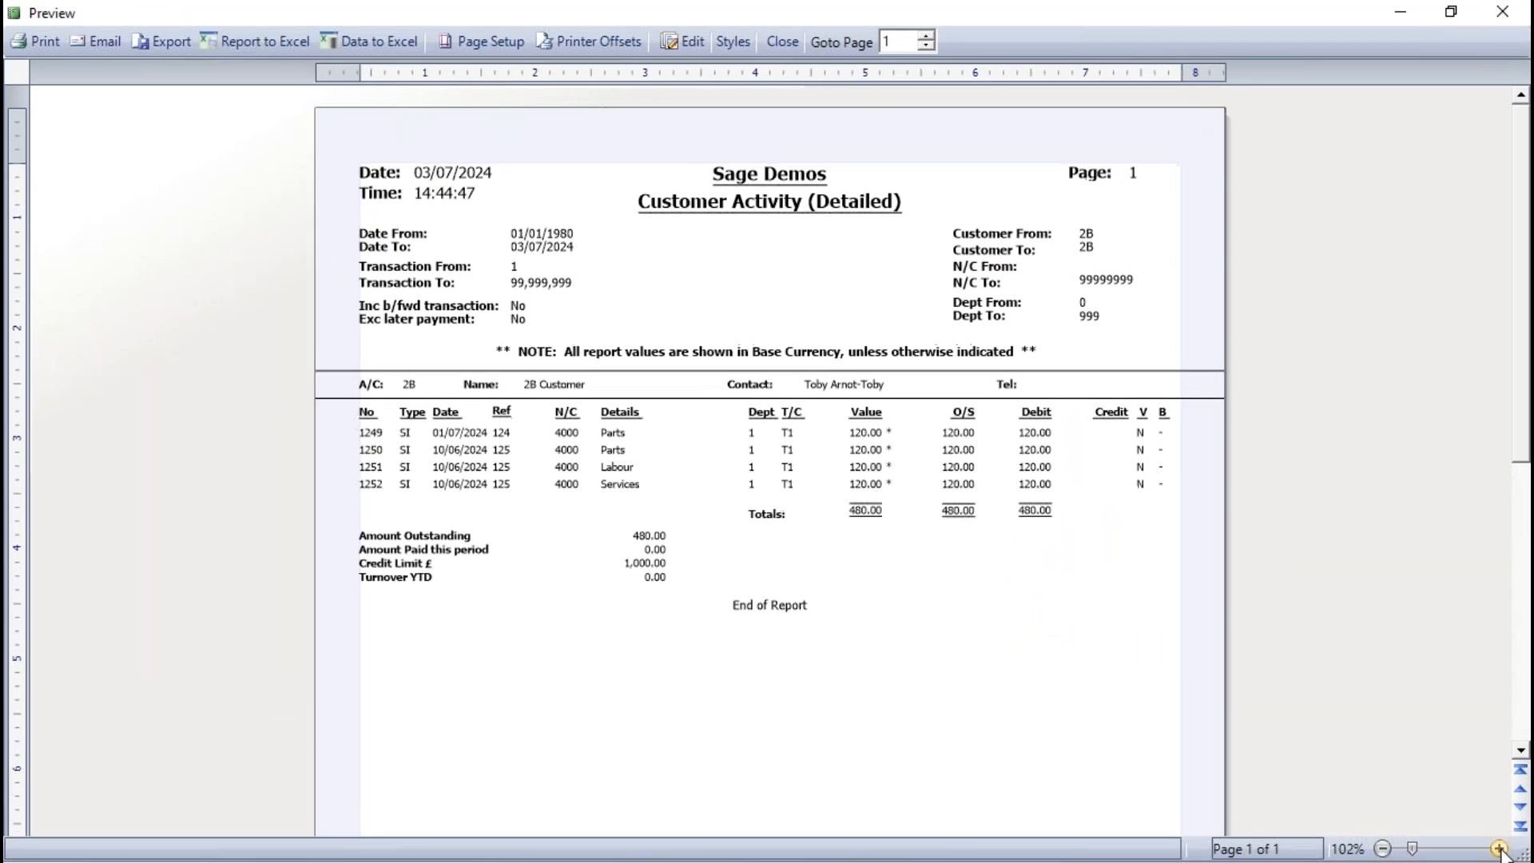
{"action": "left_click", "coordinate": [1499, 848]}
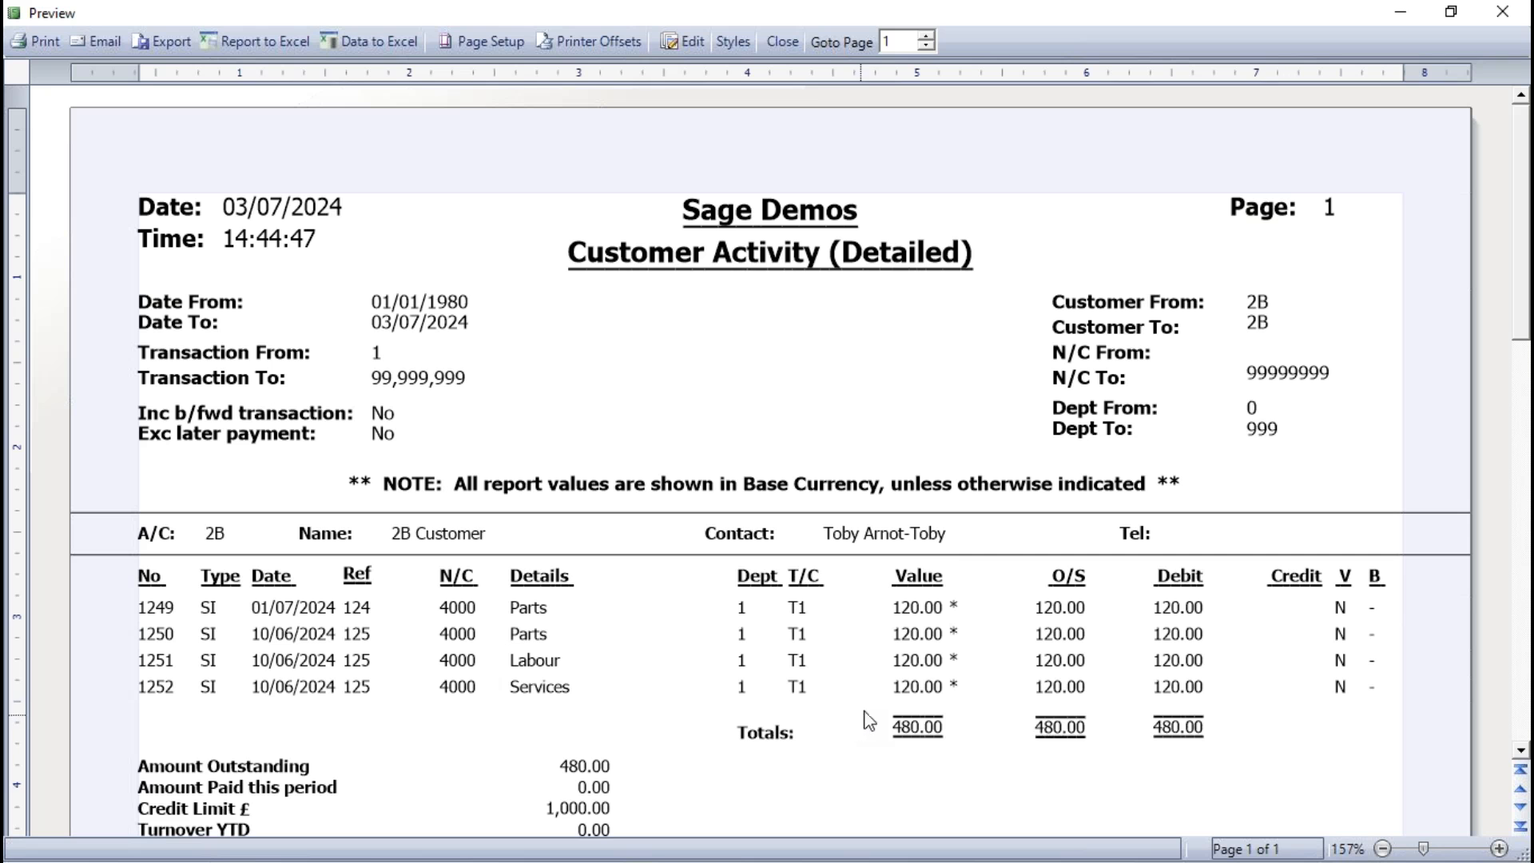
{"action": "left_click", "coordinate": [783, 40]}
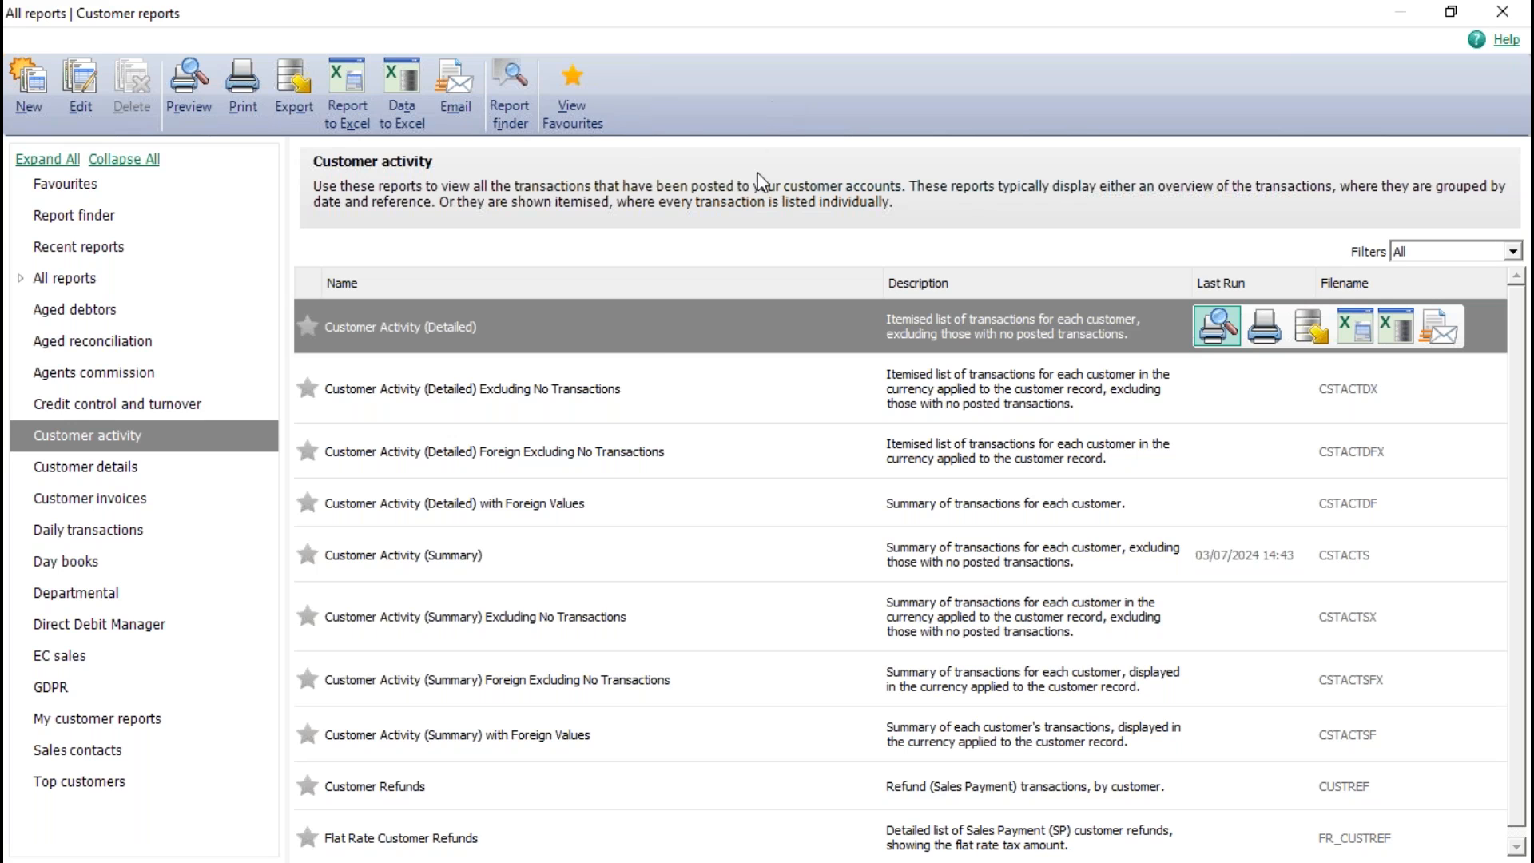
Open the Customer Activity (Summary) report in Report Designer again and increase the height of its Details section.
{"action": "left_click", "coordinate": [445, 554]}
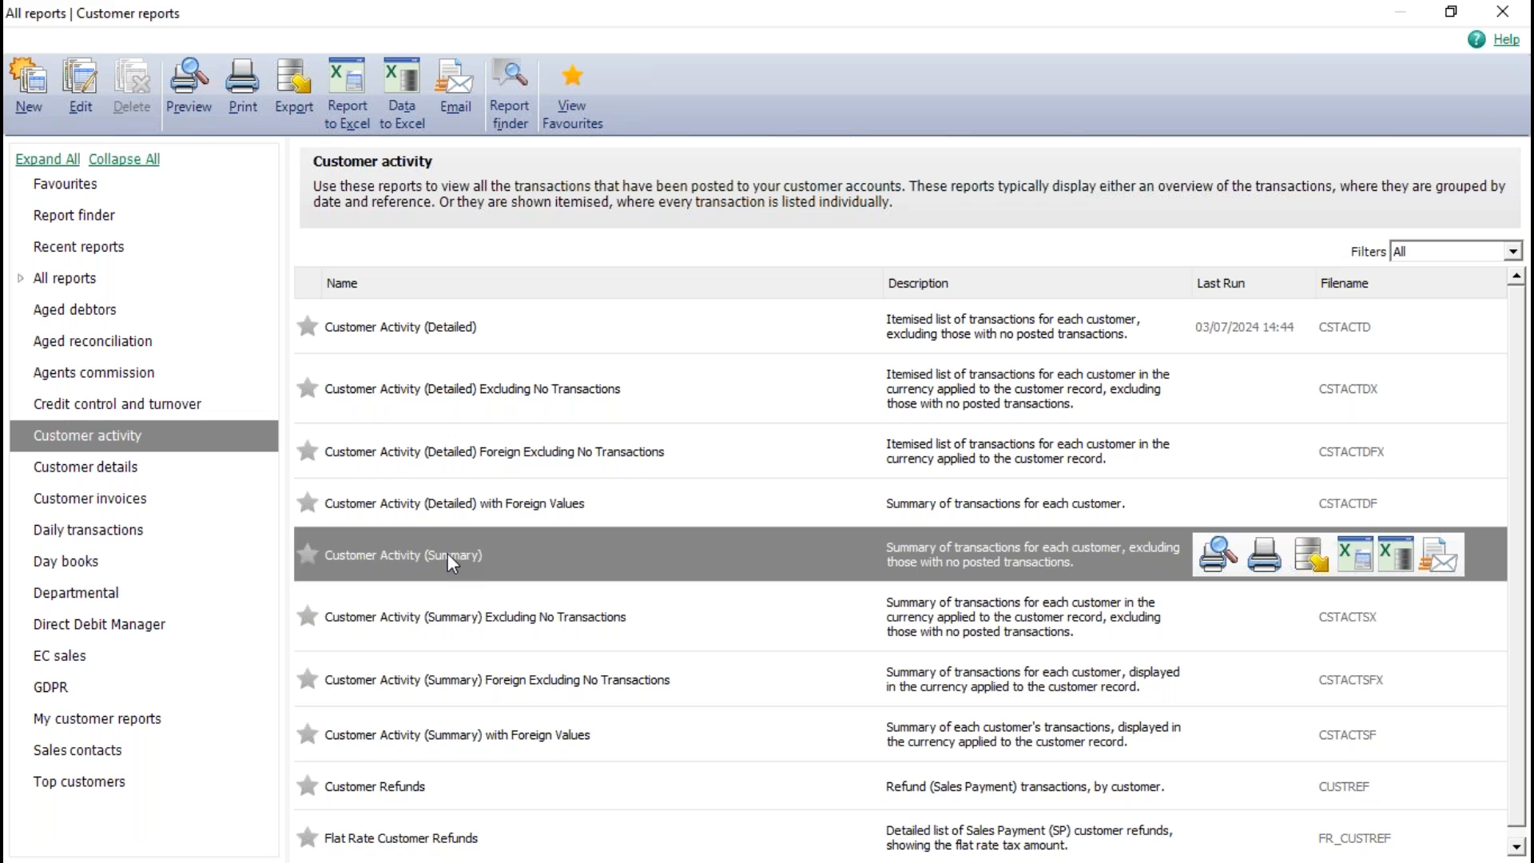
{"action": "left_click", "coordinate": [81, 92]}
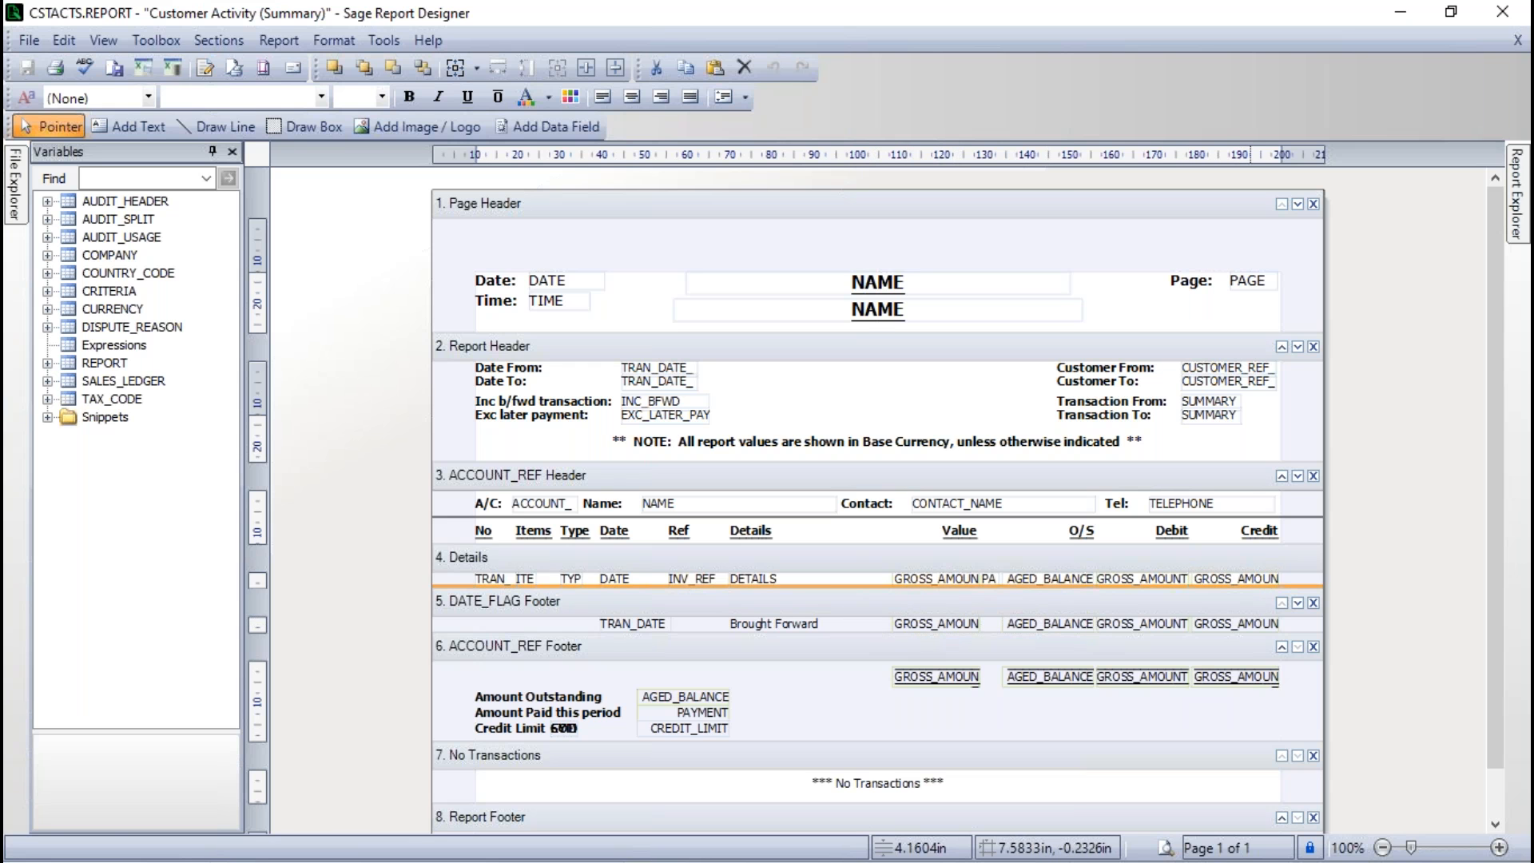
{"action": "left_click_drag", "start_coordinate": [1293, 588], "coordinate": [1270, 617]}
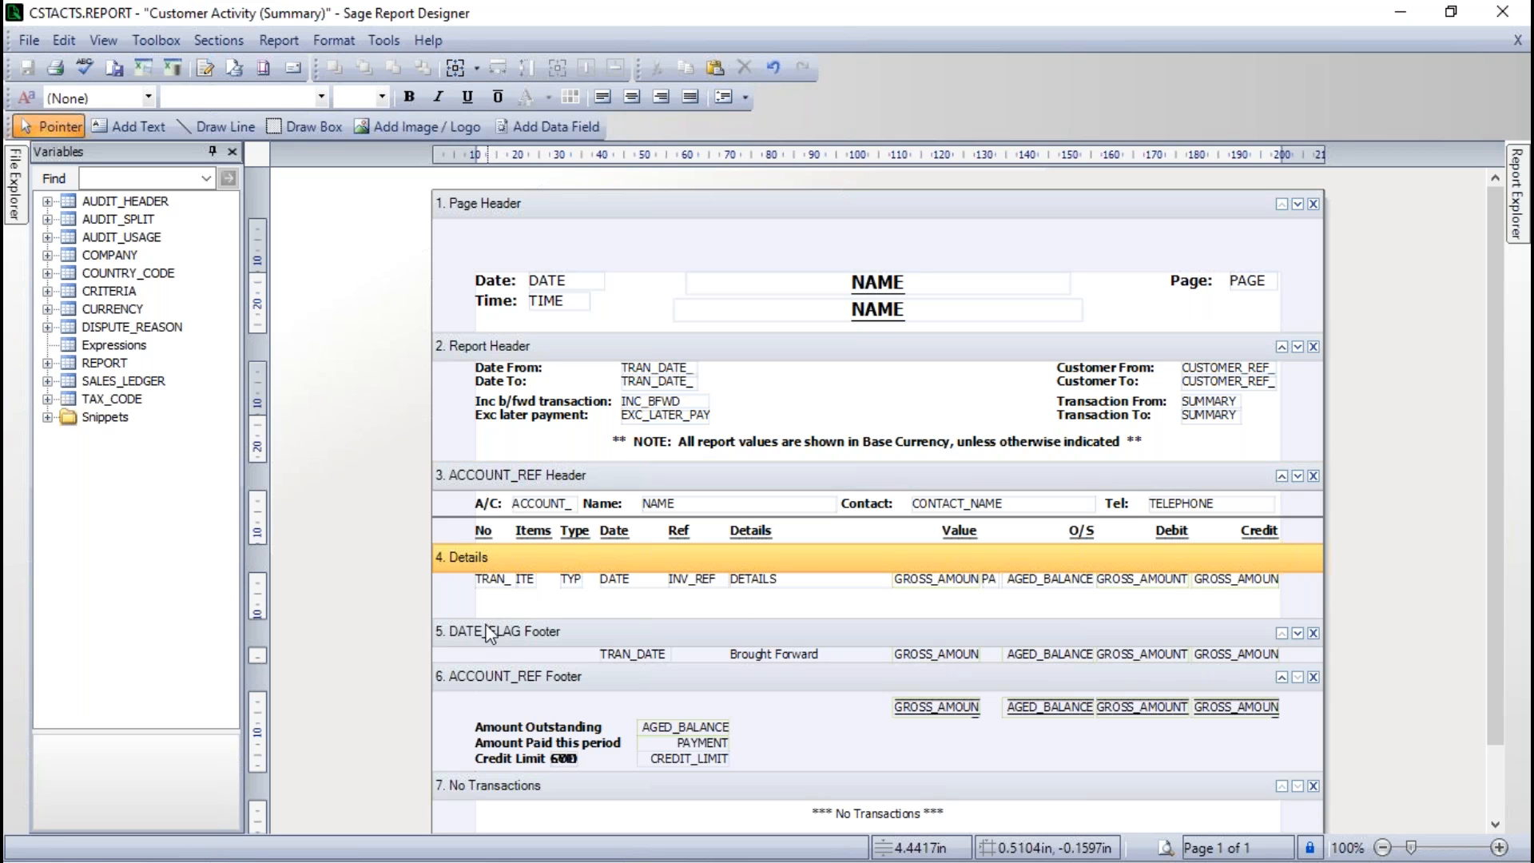
{"action": "mouse_move", "coordinate": [501, 588]}
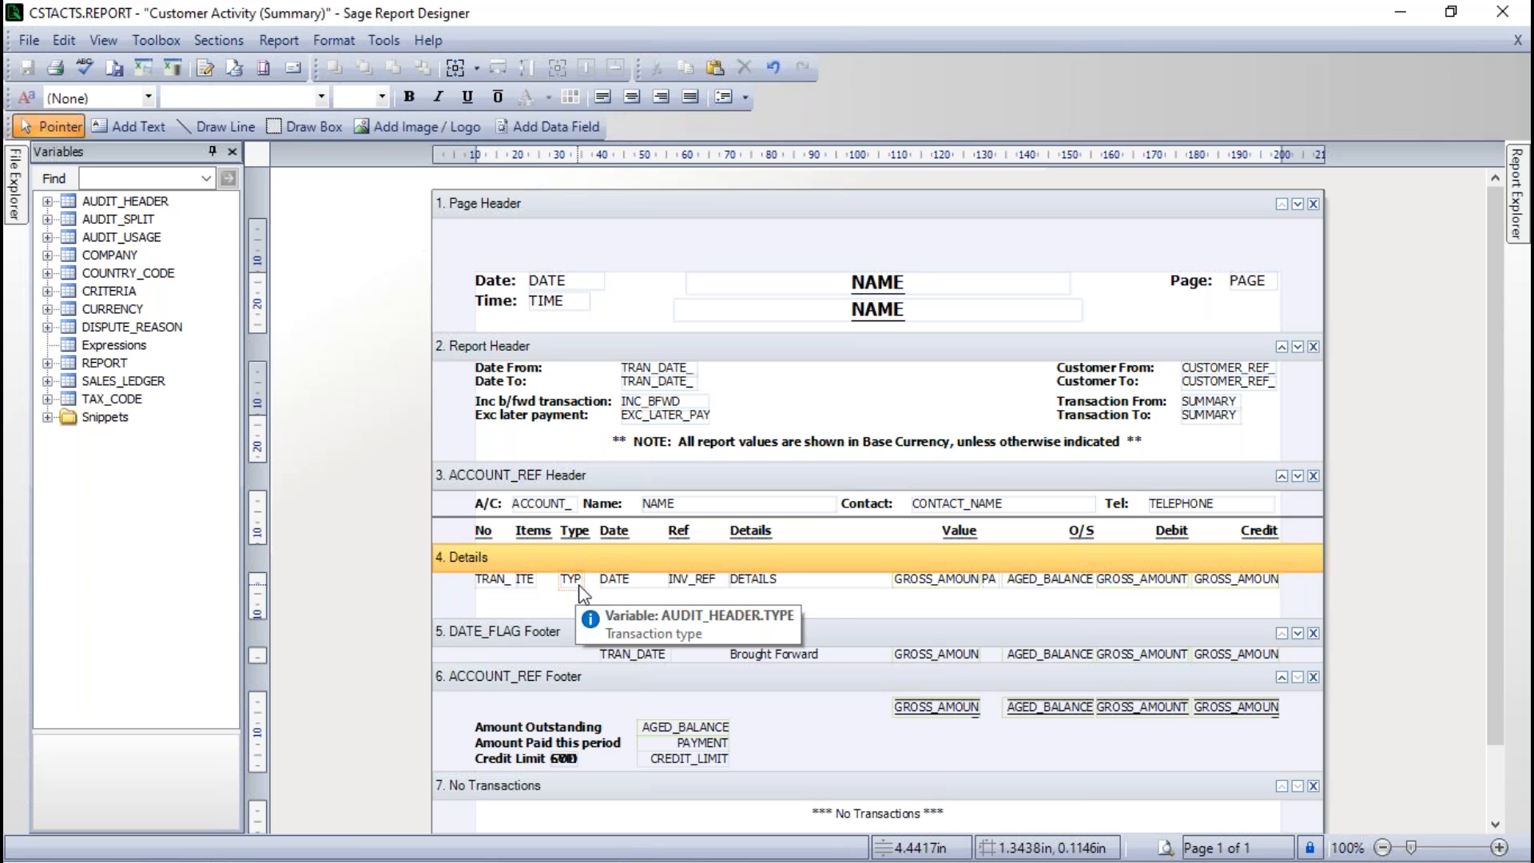
Add the EXTRA_REF variable from the AUDIT_SPLIT table beneath the DETAILS variable in the Details section.
{"action": "mouse_move", "coordinate": [631, 585]}
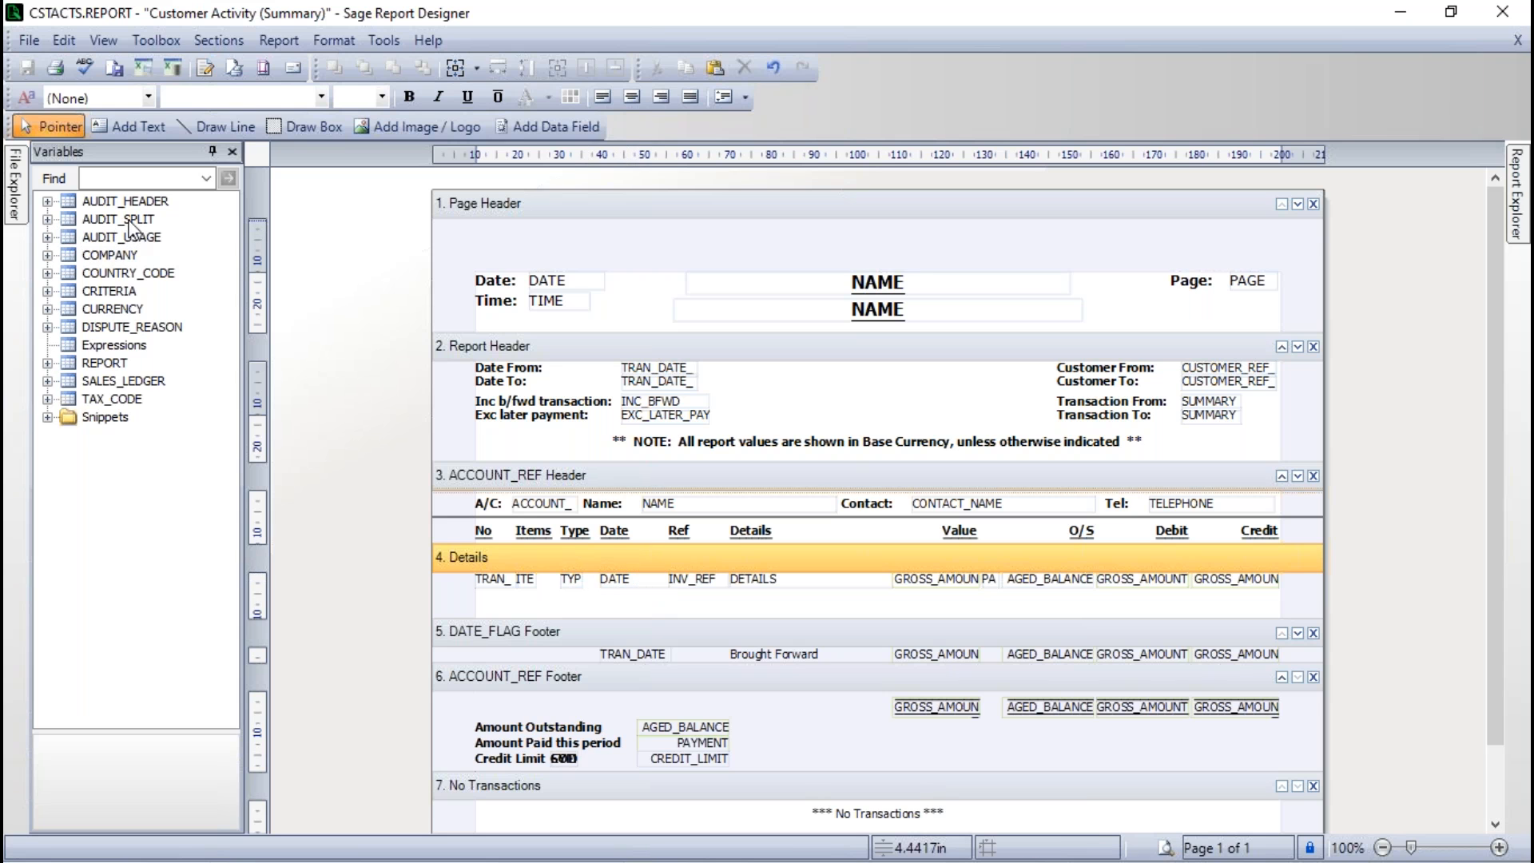
{"action": "left_click", "coordinate": [47, 221]}
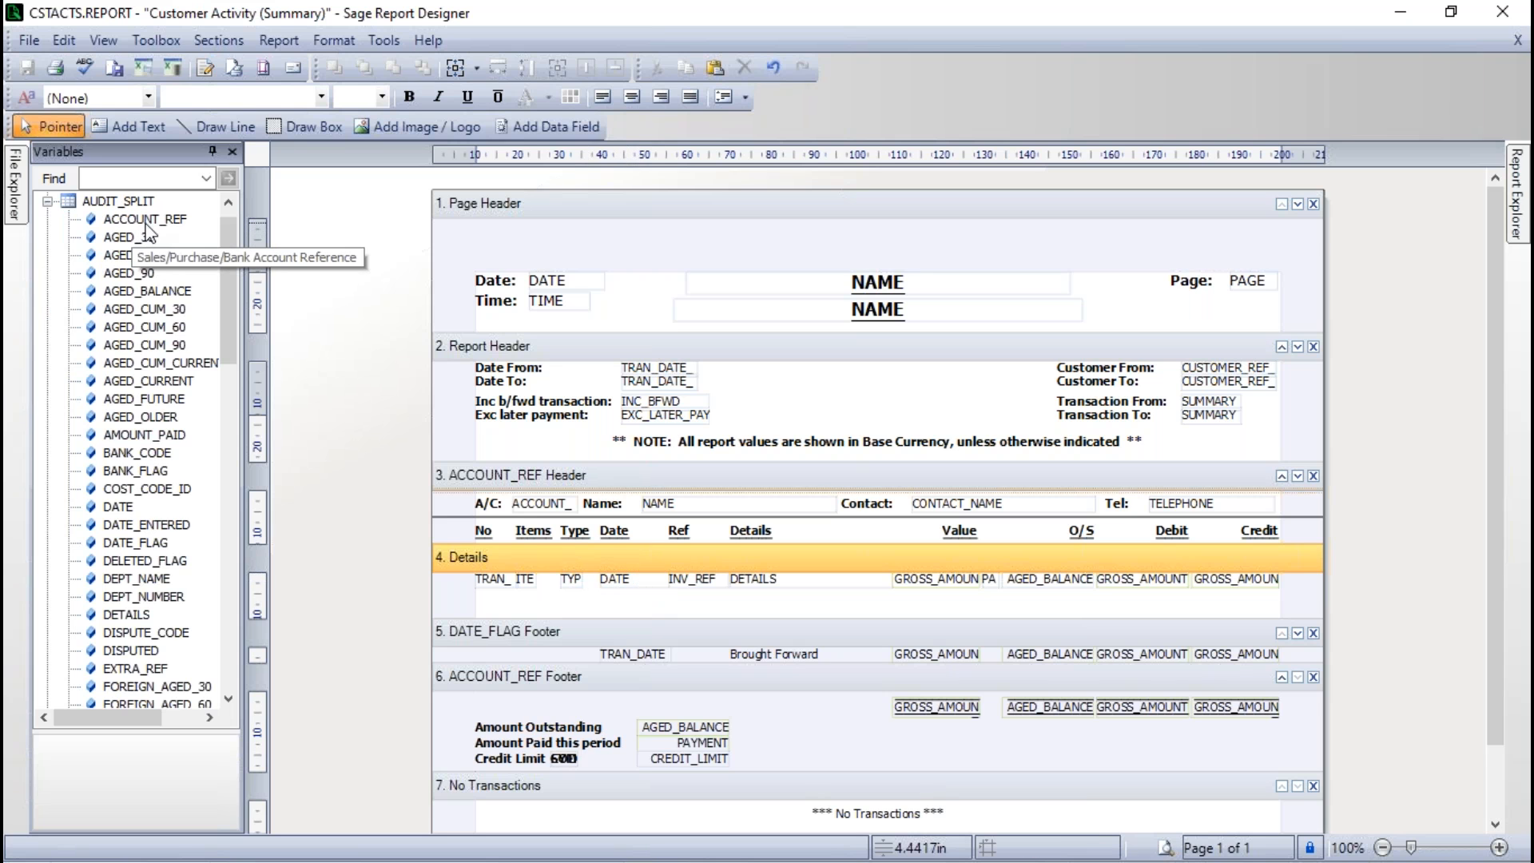
{"action": "left_click", "coordinate": [128, 668]}
{"action": "left_click_drag", "start_coordinate": [127, 669], "coordinate": [746, 606]}
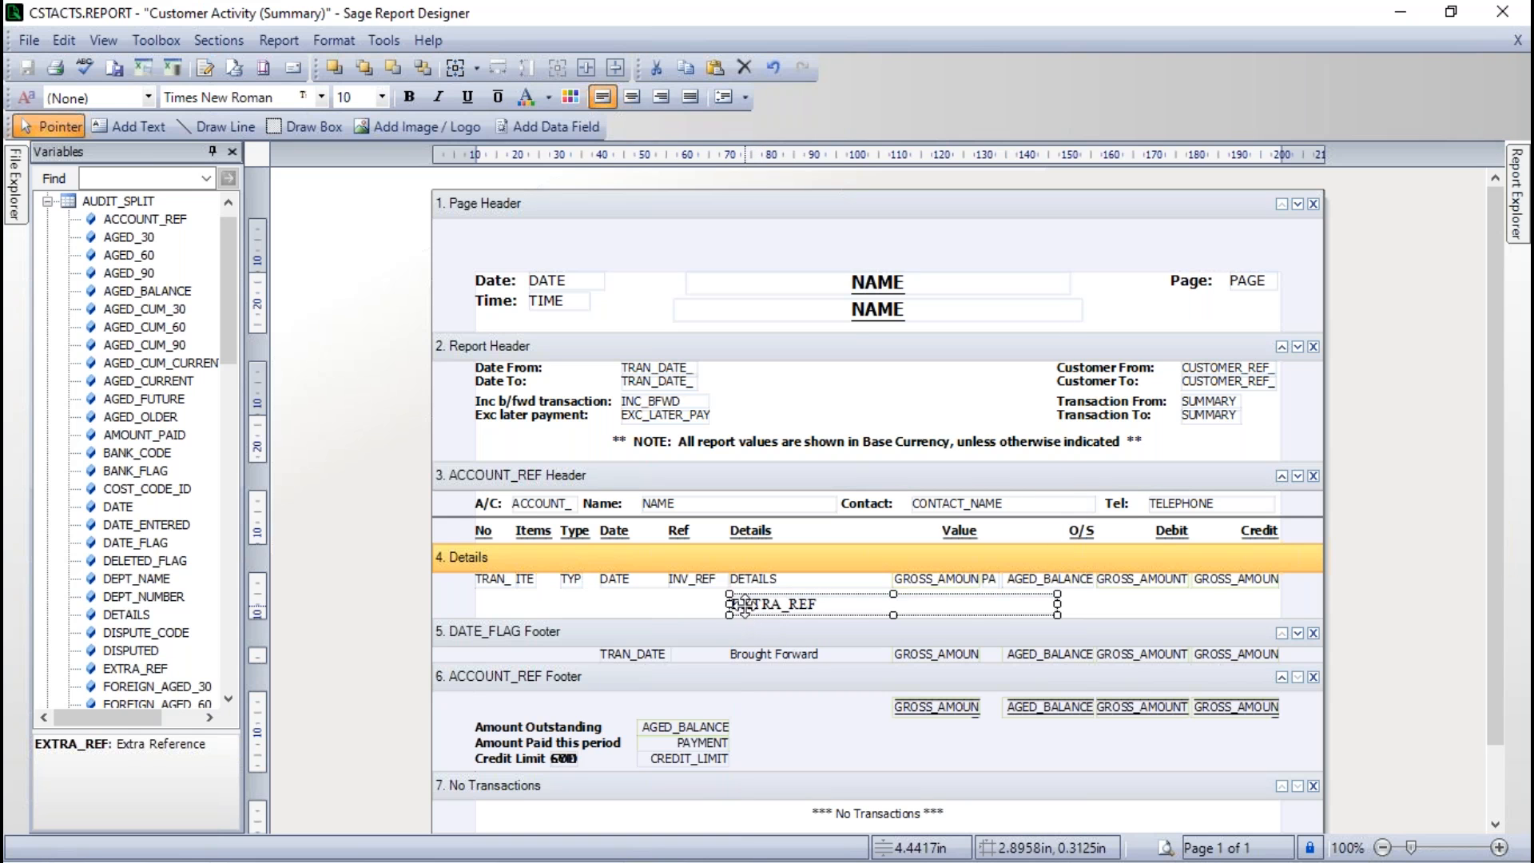
{"action": "left_click", "coordinate": [1099, 603]}
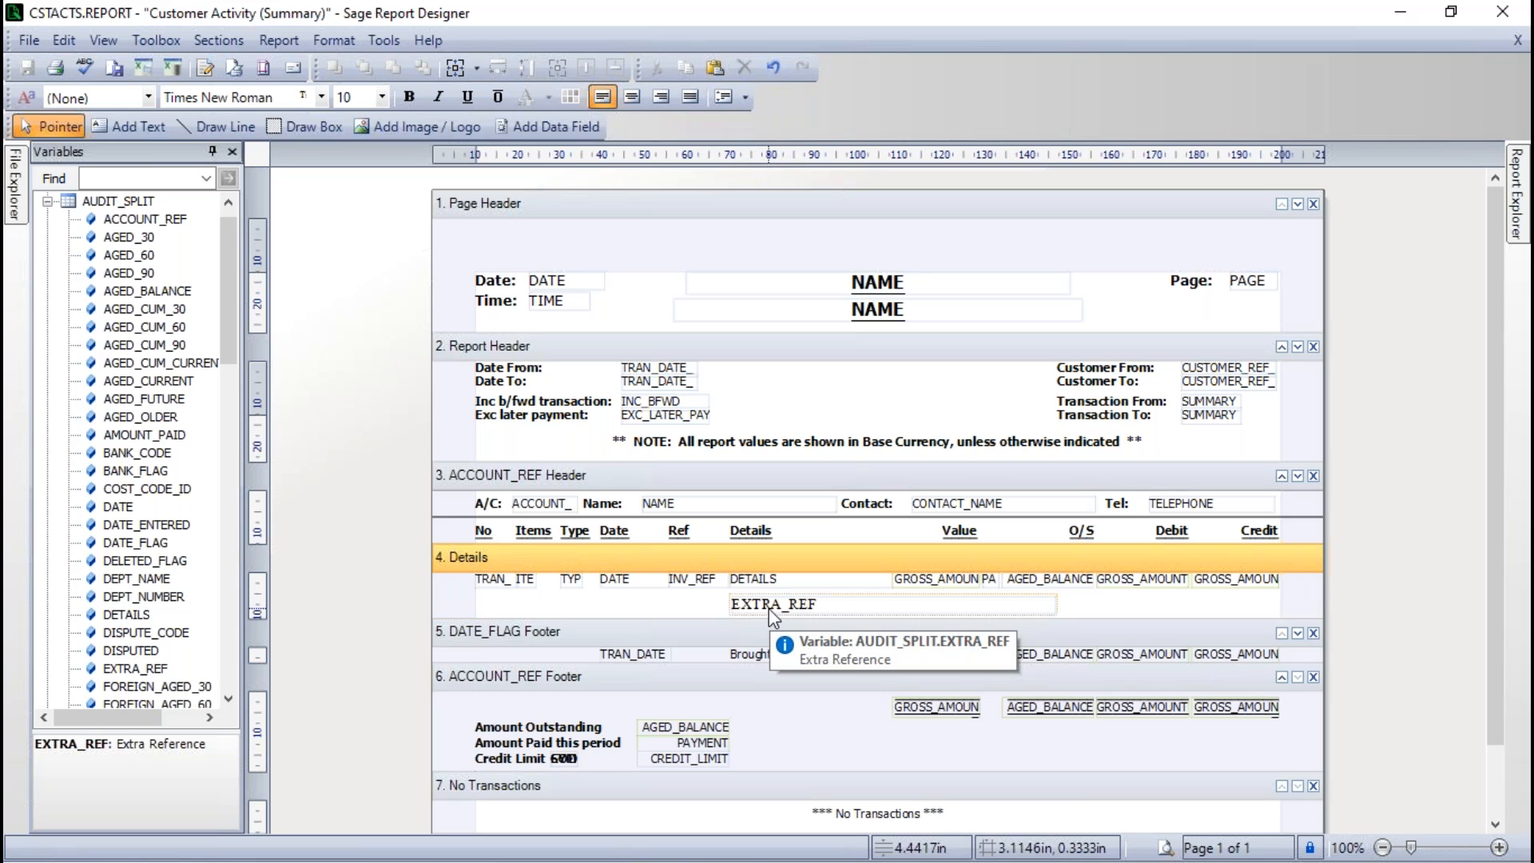
Preview the report with the default criteria, examine how the extra references affect the transaction lines and totals, and return to the design.
{"action": "left_click", "coordinate": [1165, 848]}
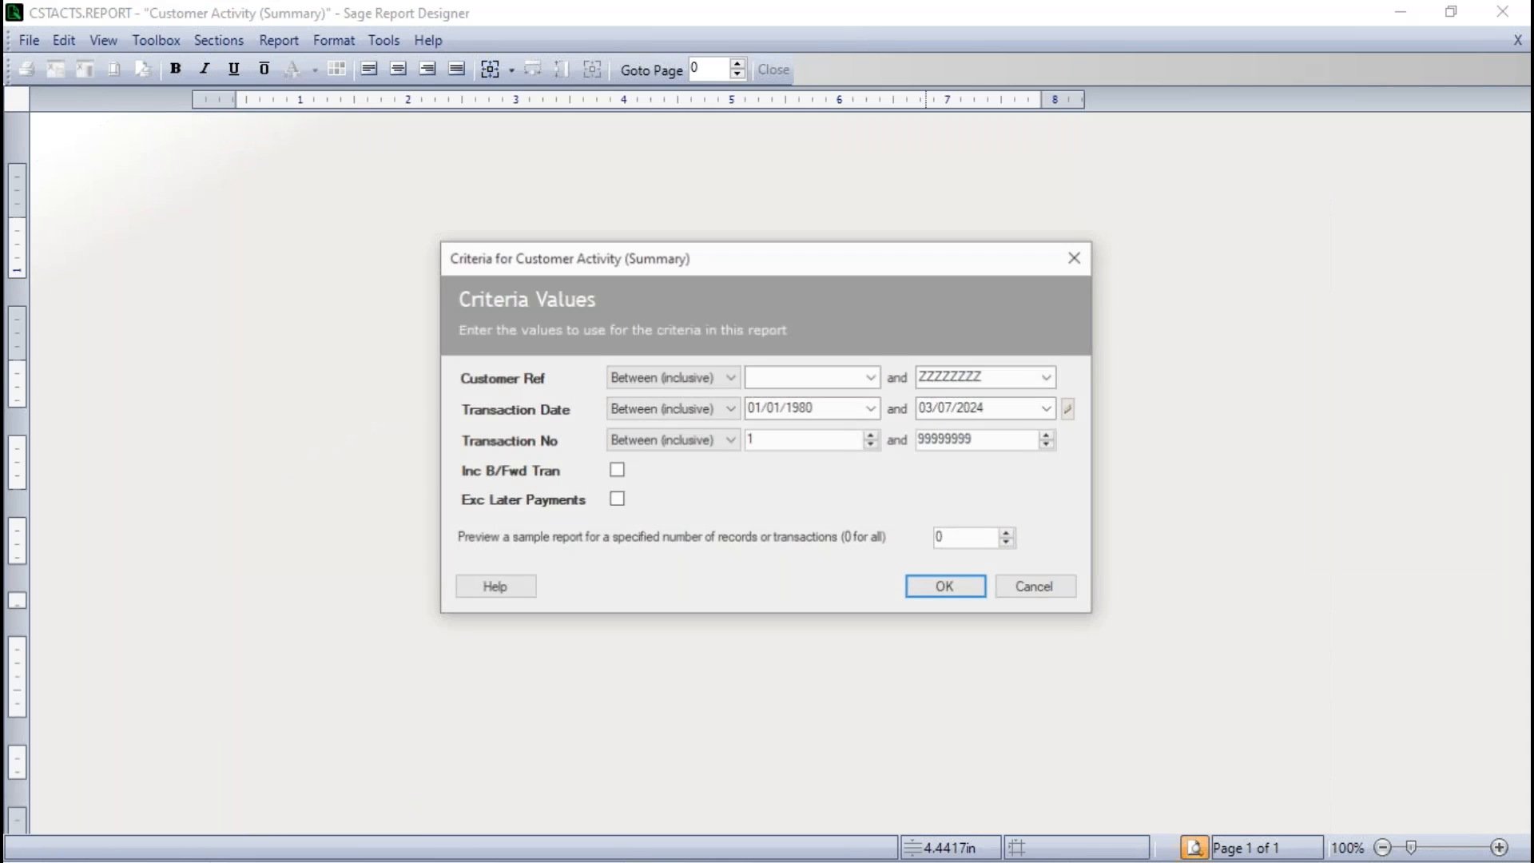
{"action": "left_click", "coordinate": [937, 587]}
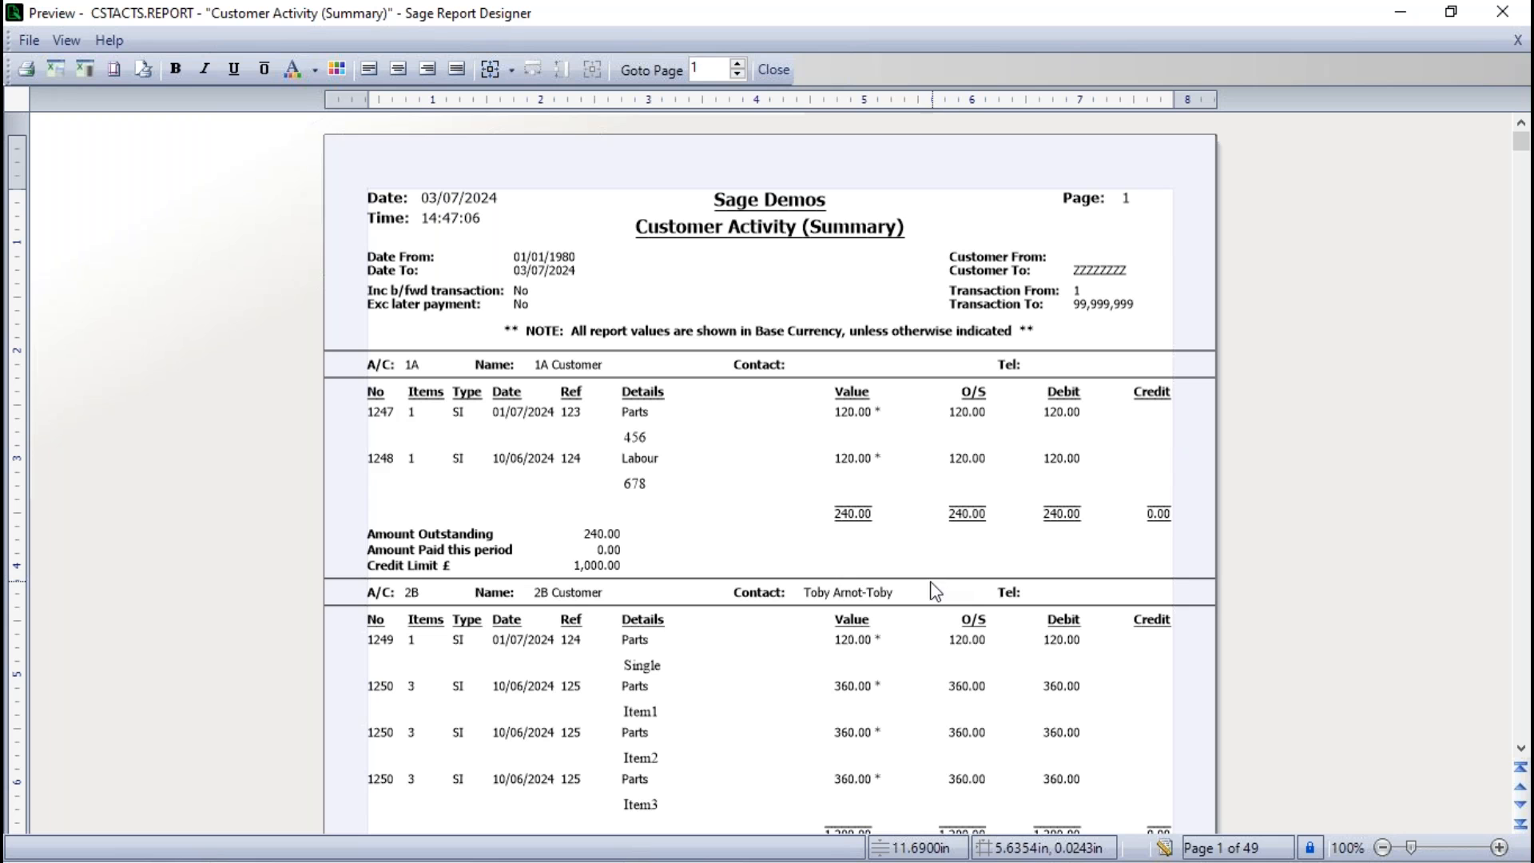
{"action": "scroll", "coordinate": [721, 632], "scroll_direction": "down", "scroll_amount": 3}
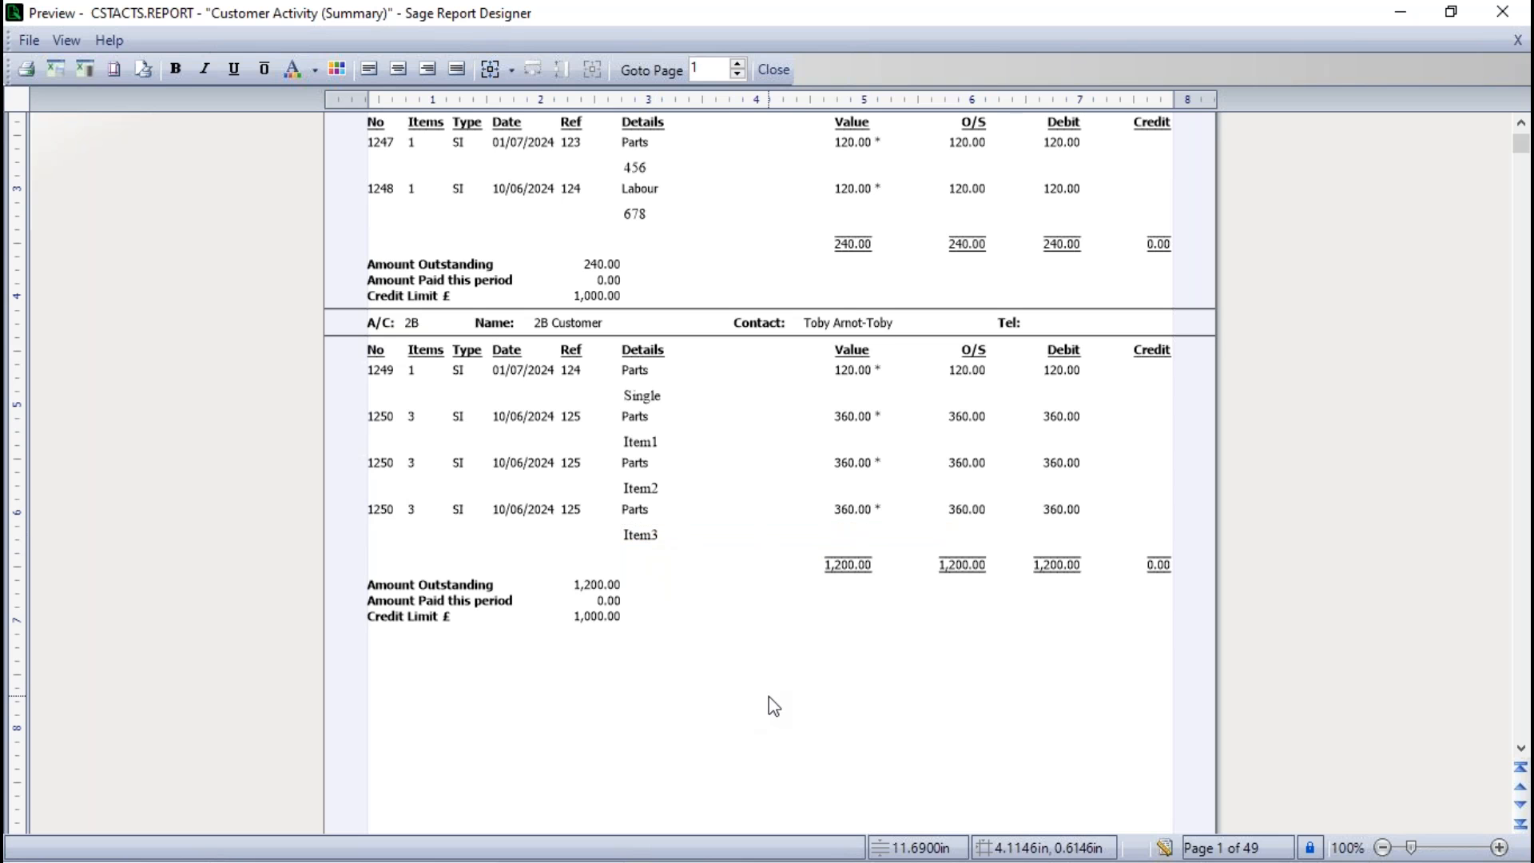
{"action": "left_click", "coordinate": [1163, 848]}
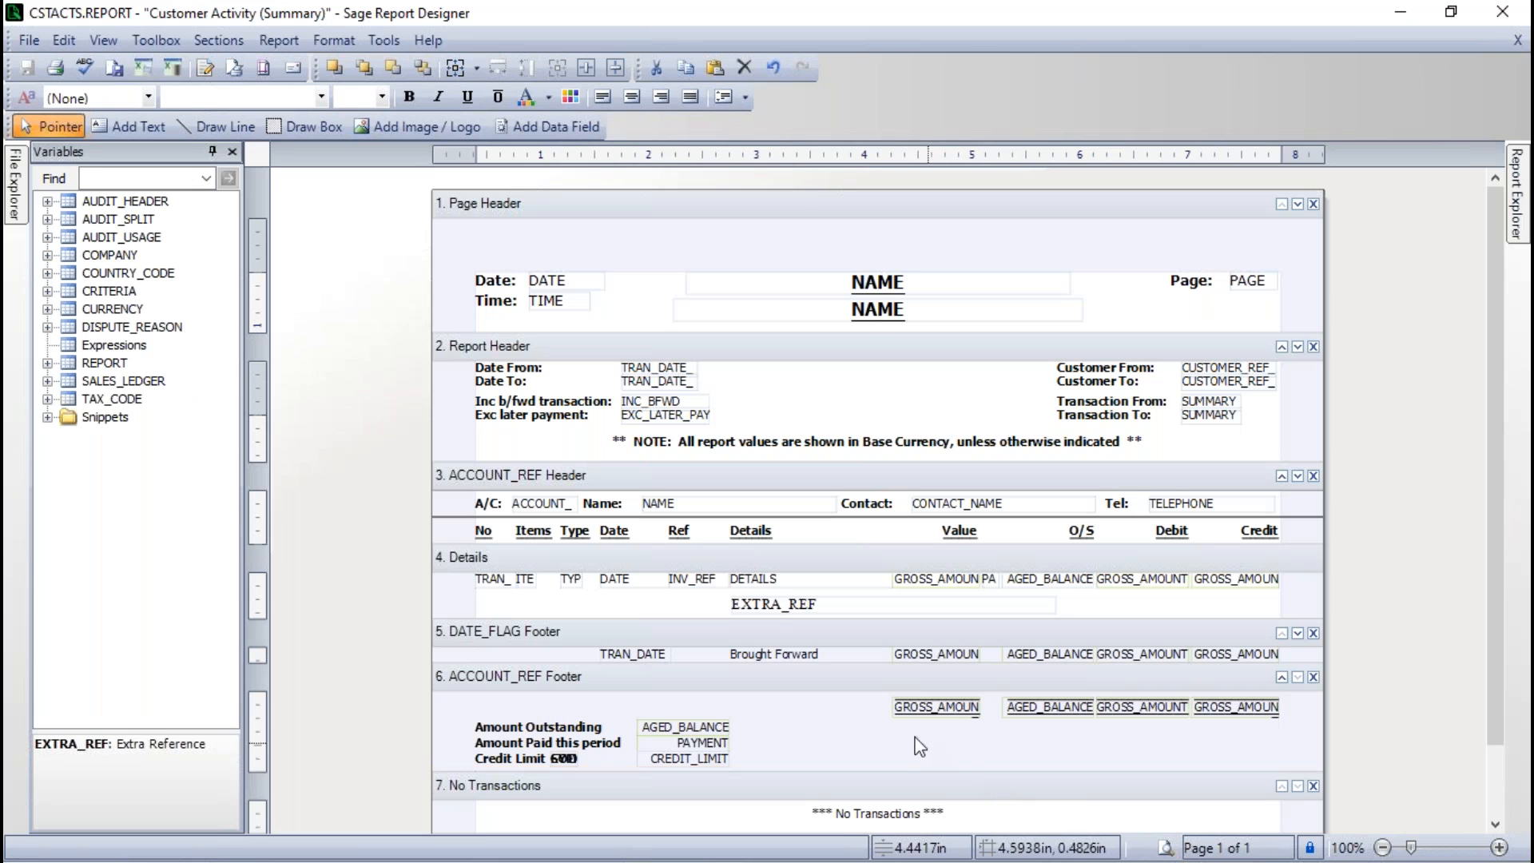
Delete the EXTRA_REF variable from the Details section and preview the report with the default criteria, examining the second customer's transactions and totals enlarged.
{"action": "left_click", "coordinate": [804, 606]}
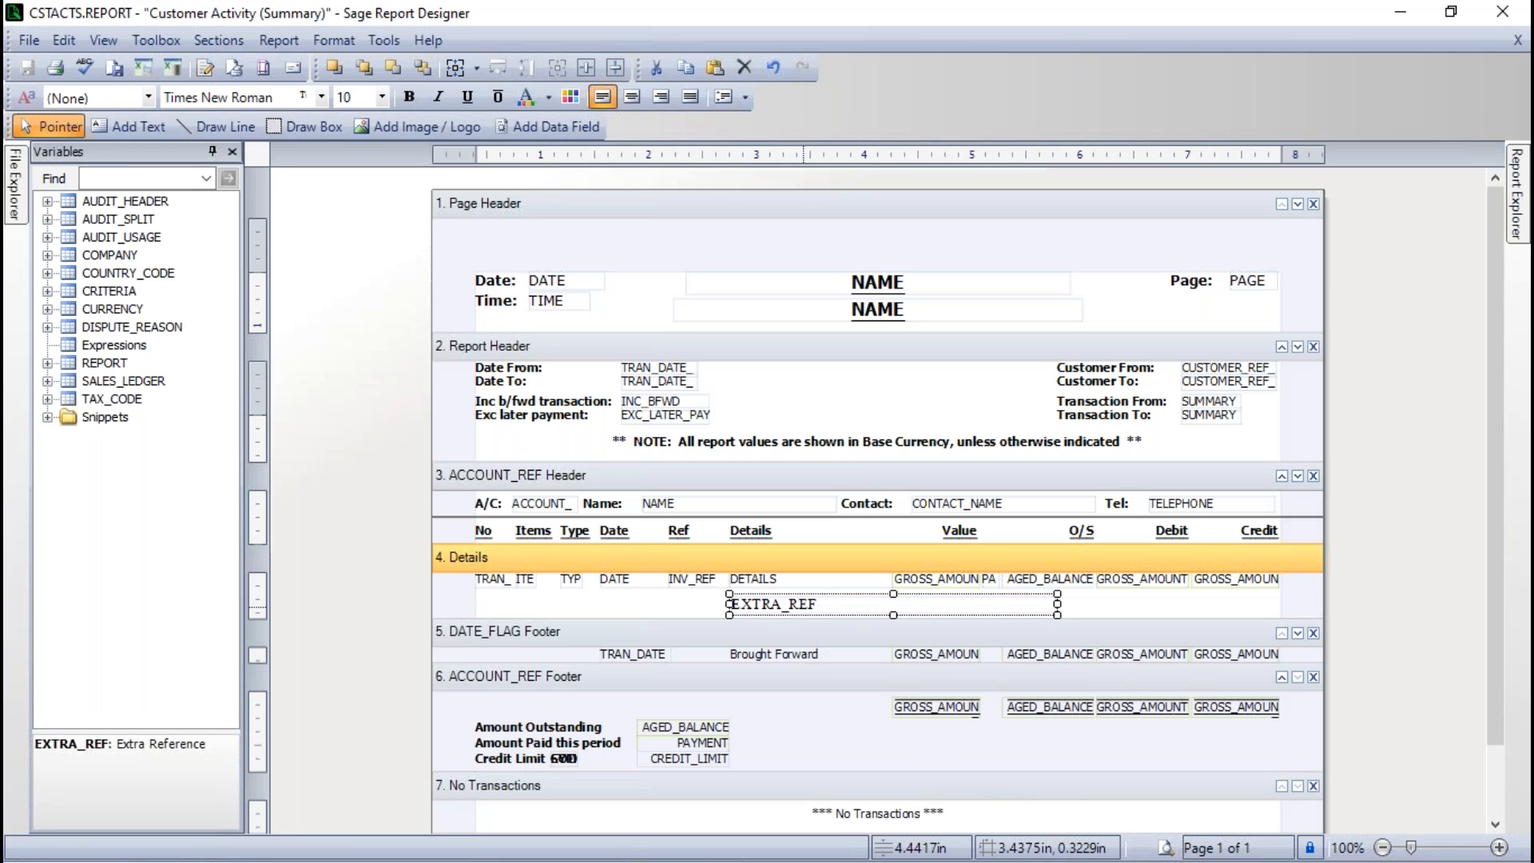
{"action": "key", "text": "Delete"}
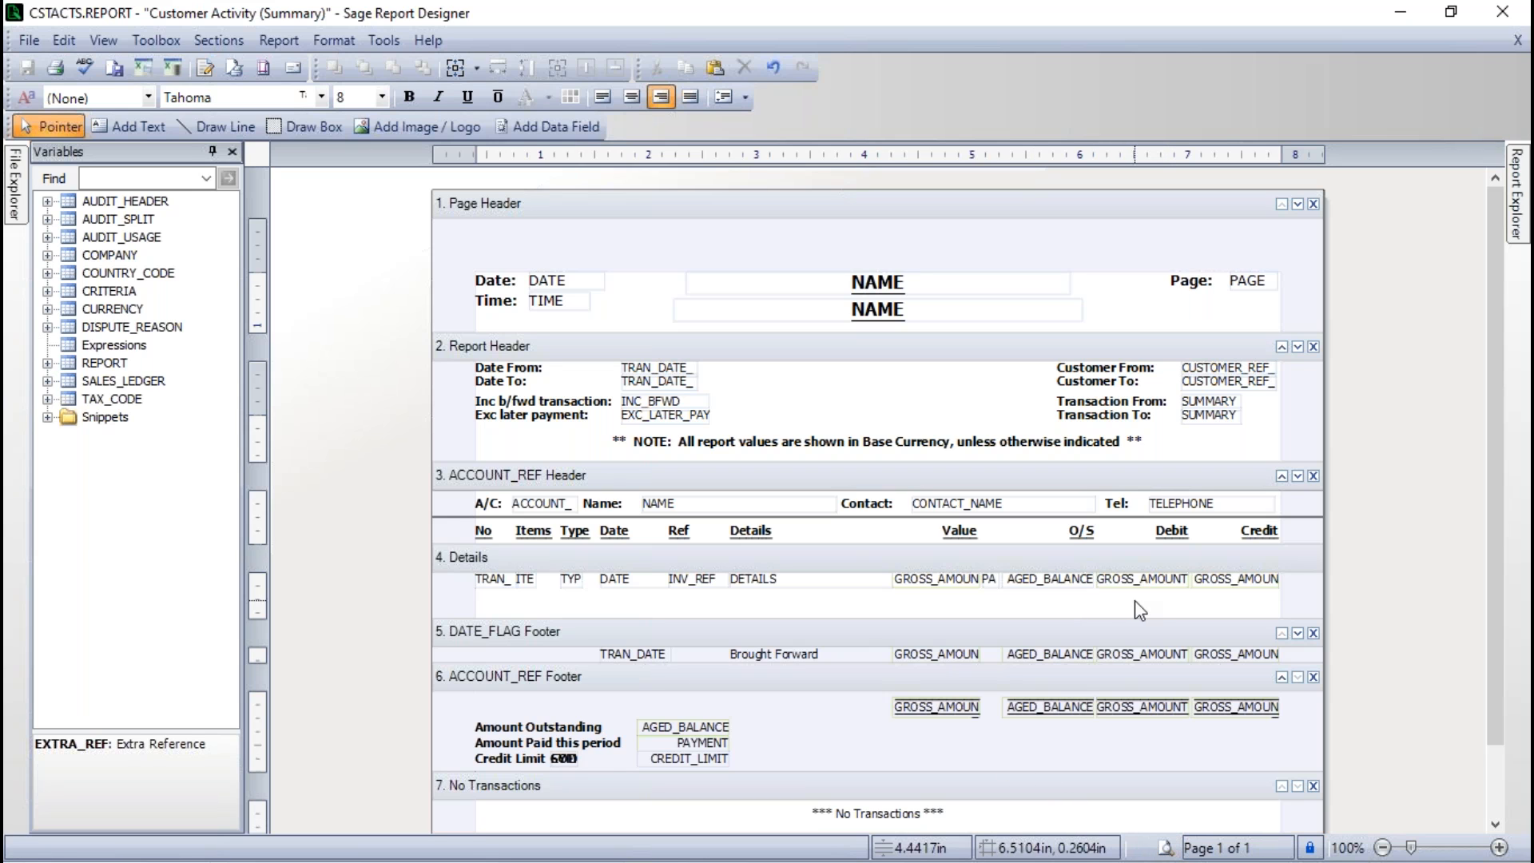
{"action": "left_click", "coordinate": [1166, 851]}
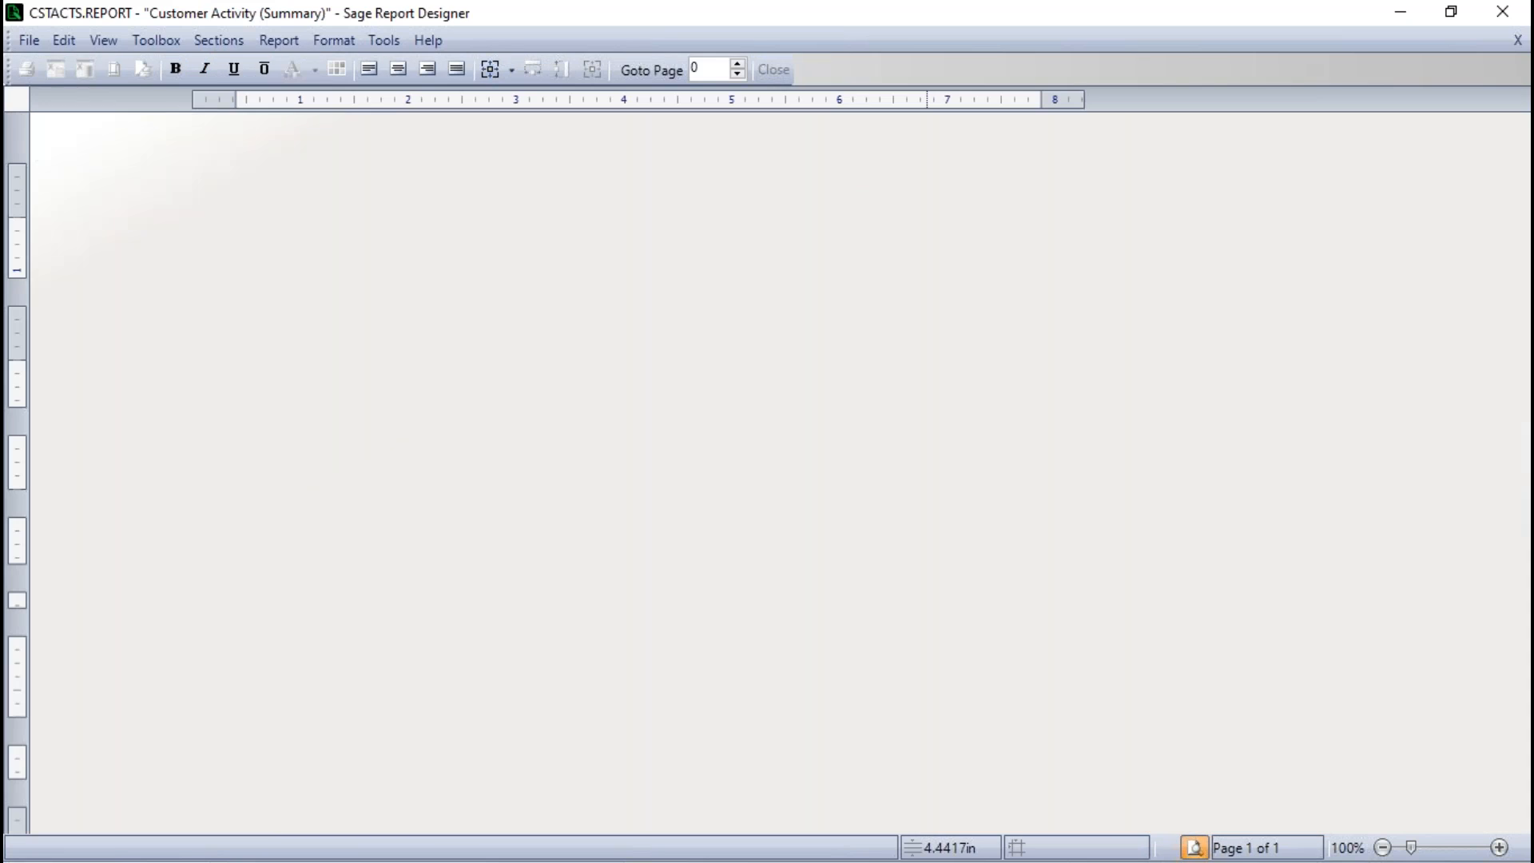
{"action": "left_click", "coordinate": [948, 589]}
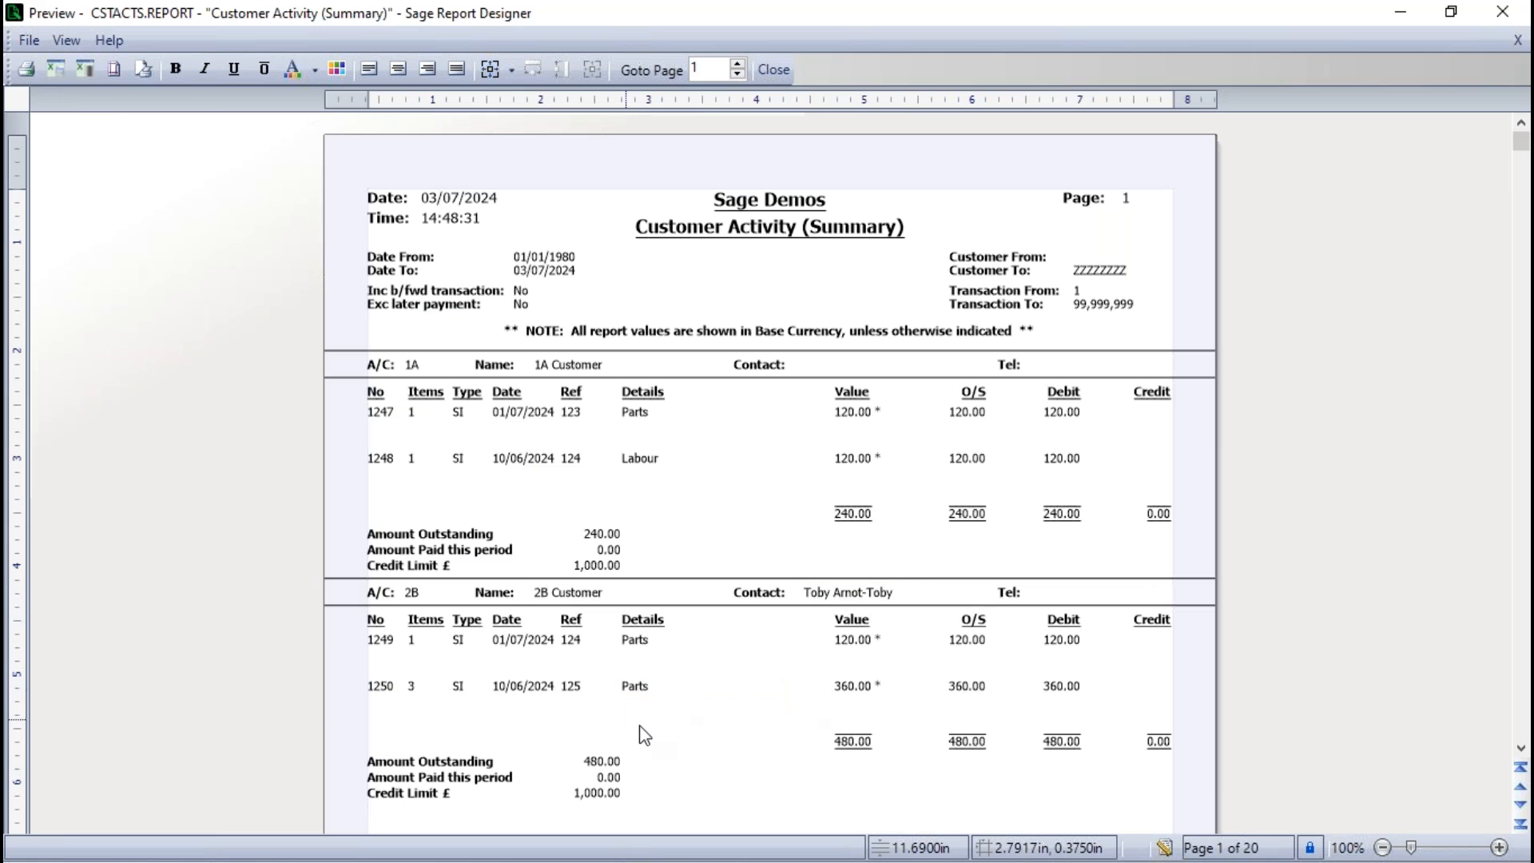
{"action": "left_click", "coordinate": [1499, 848]}
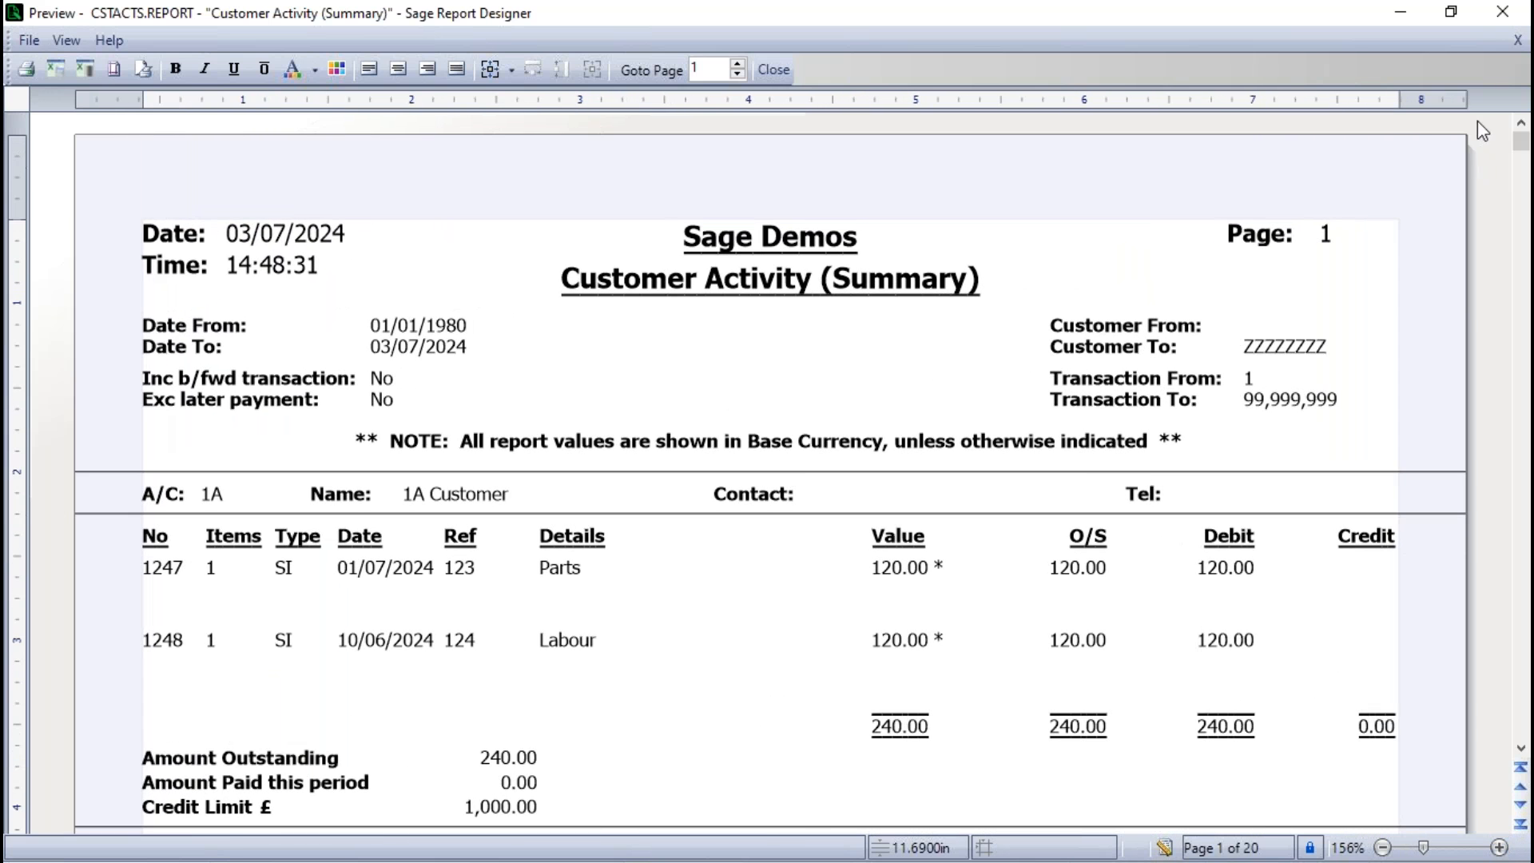
{"action": "mouse_move", "coordinate": [1521, 142]}
{"action": "left_mouse_down"}
{"action": "mouse_move", "coordinate": [1520, 196]}
{"action": "mouse_move", "coordinate": [1521, 141]}
{"action": "left_mouse_up"}
{"action": "left_click_drag", "start_coordinate": [1521, 751], "coordinate": [1522, 751]}
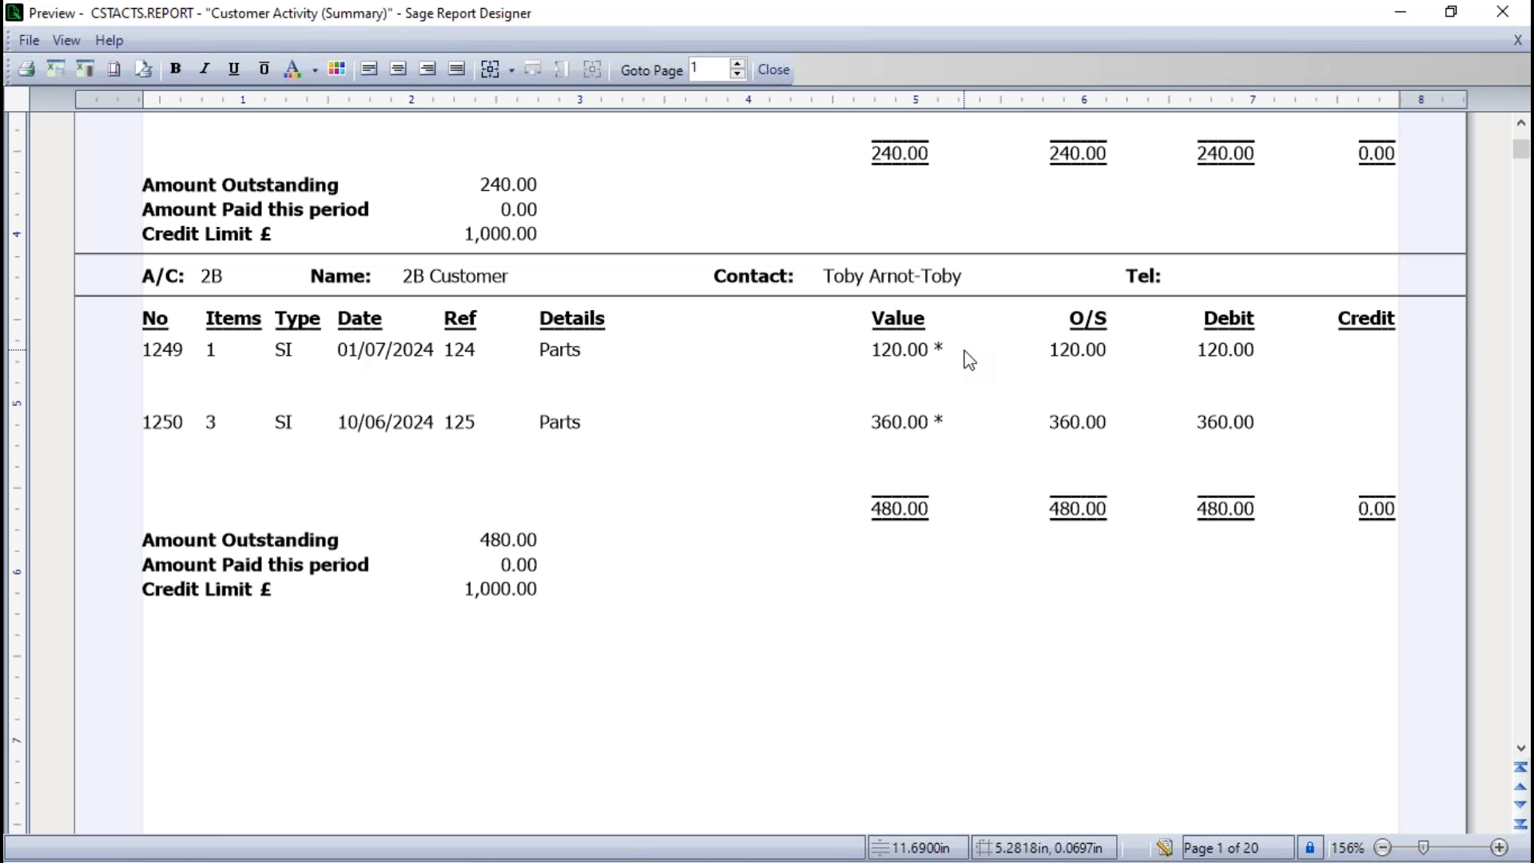
Close the preview and the Customer Activity (Summary) report, discarding the layout changes.
{"action": "left_click", "coordinate": [774, 69]}
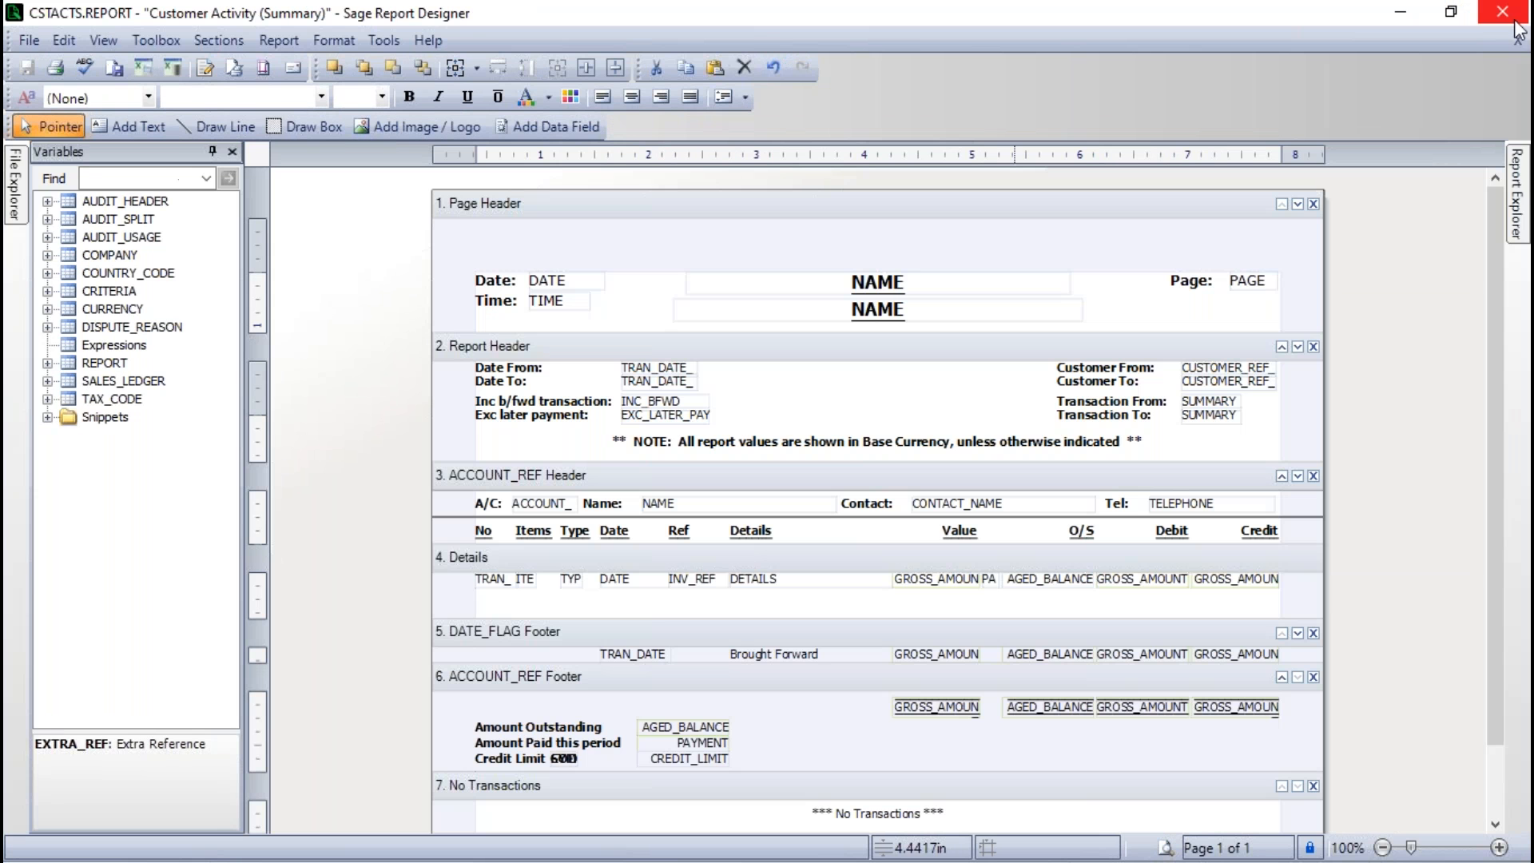
{"action": "left_click", "coordinate": [1515, 22]}
{"action": "left_click", "coordinate": [803, 529]}
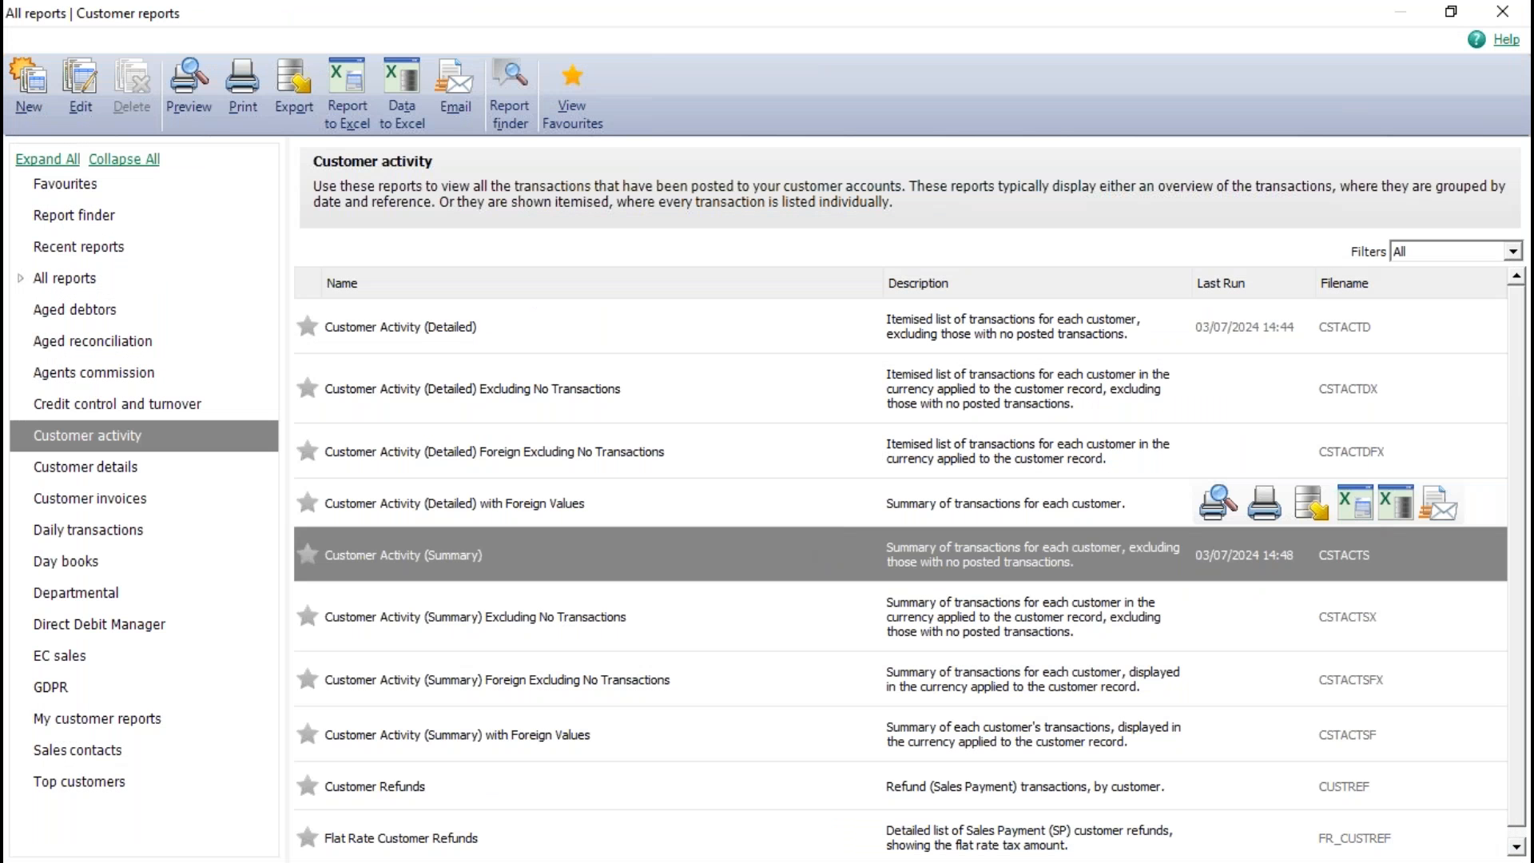